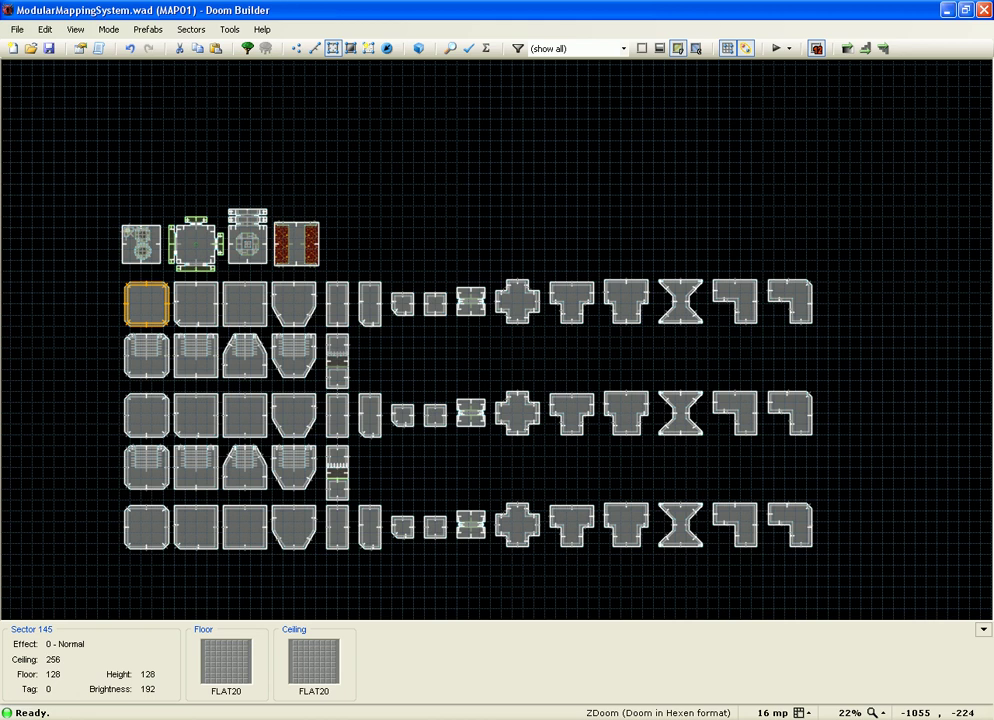
- Examine the modular room rows and the lava room in the 2D map and 3D visual mode
key("s")
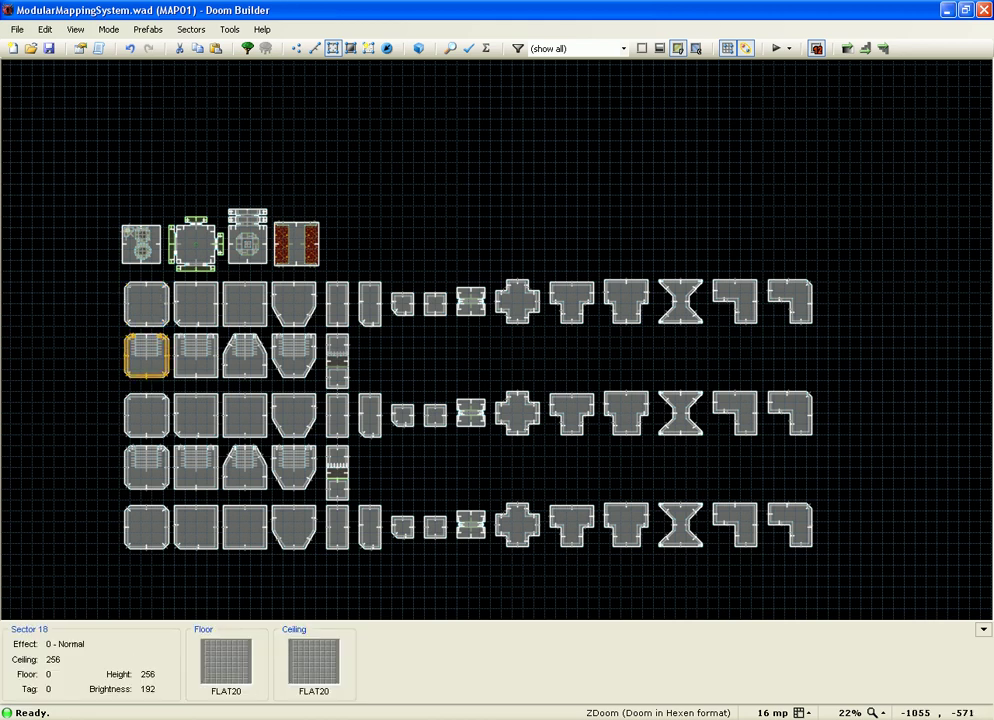
key("s")
key("w")
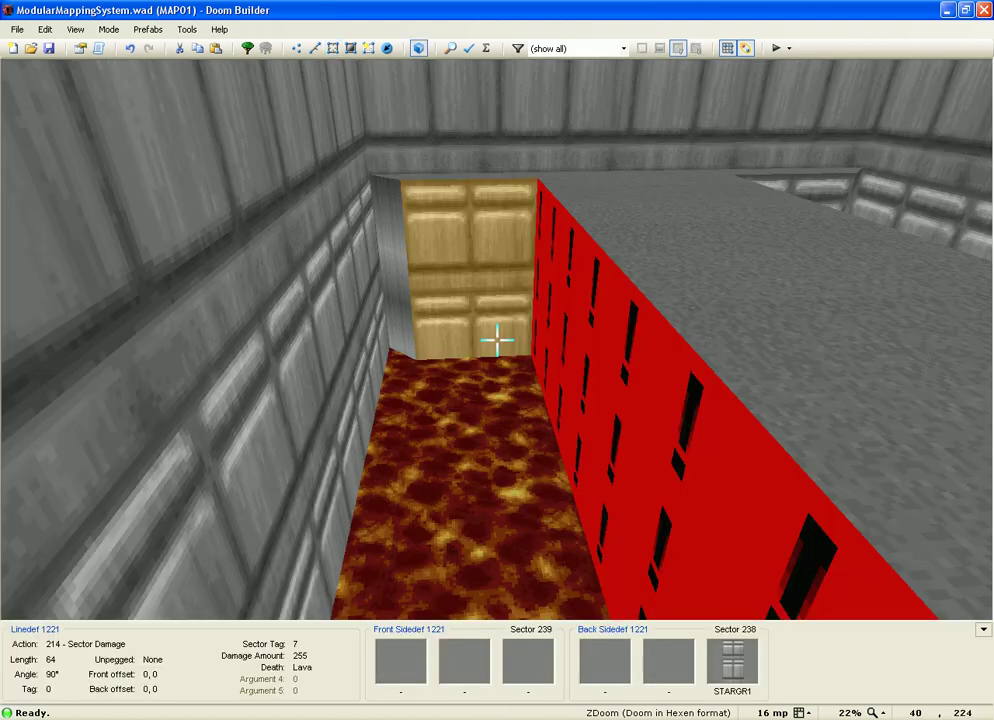
key("w")
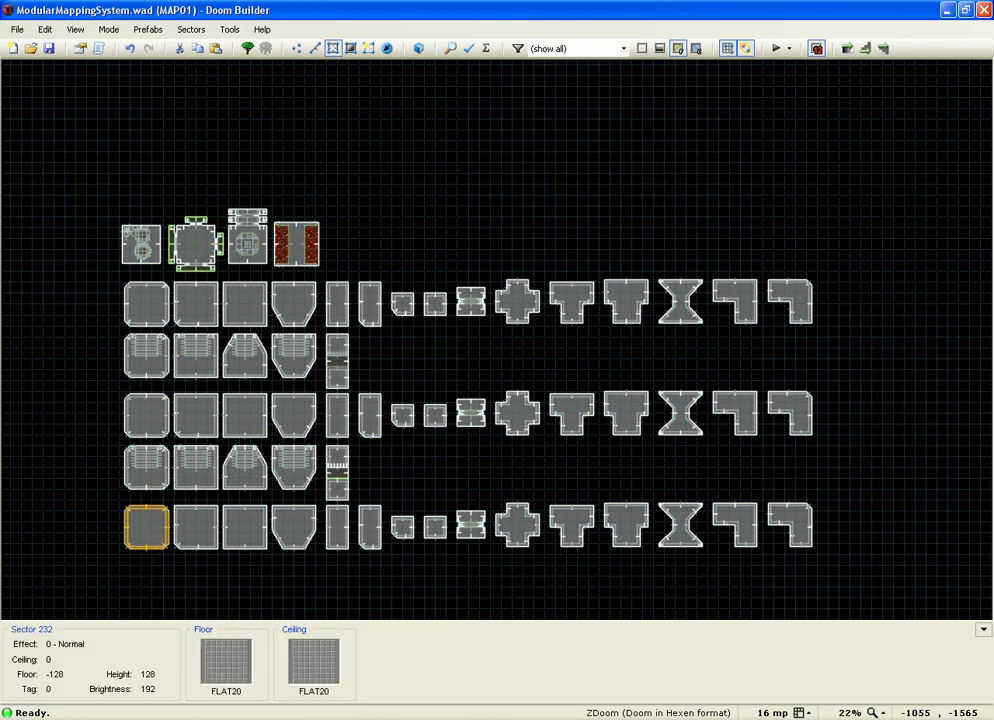
key("s")
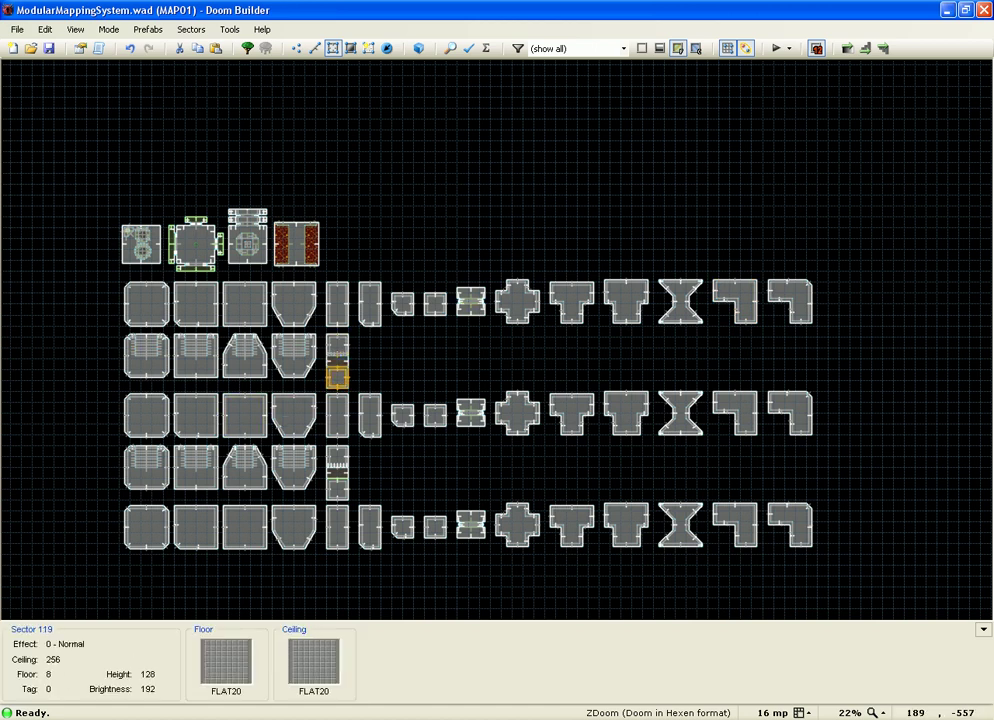
key("s")
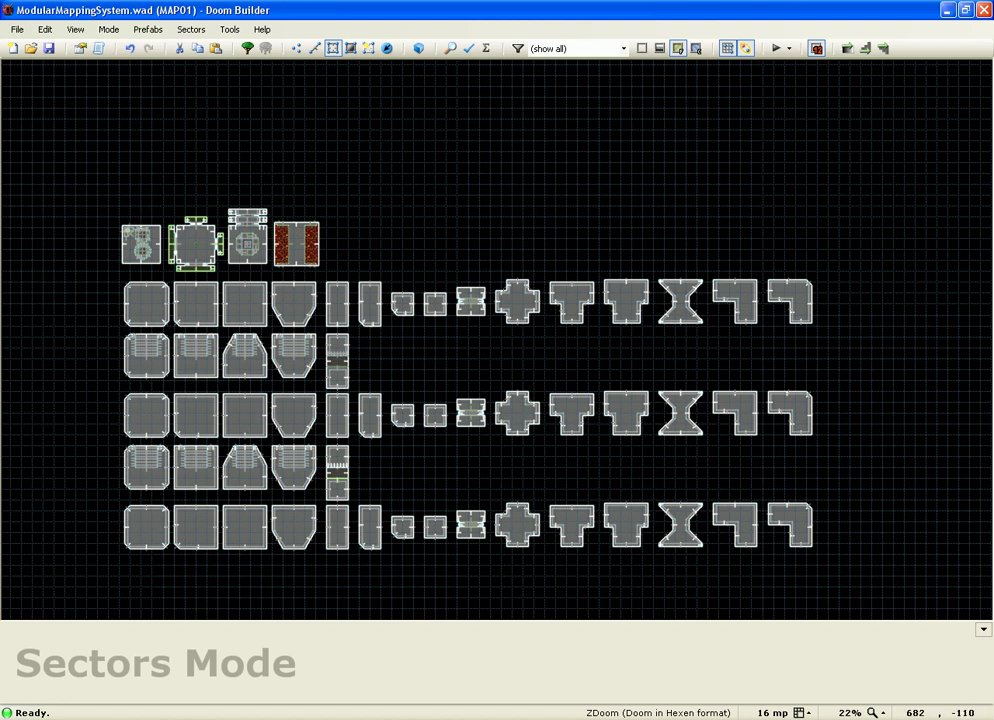
- Open the properties of the left lava pit's top linedef and review its Sector Damage action
scroll(102, 179, "up", 4)
scroll(160, 293, "up", 4)
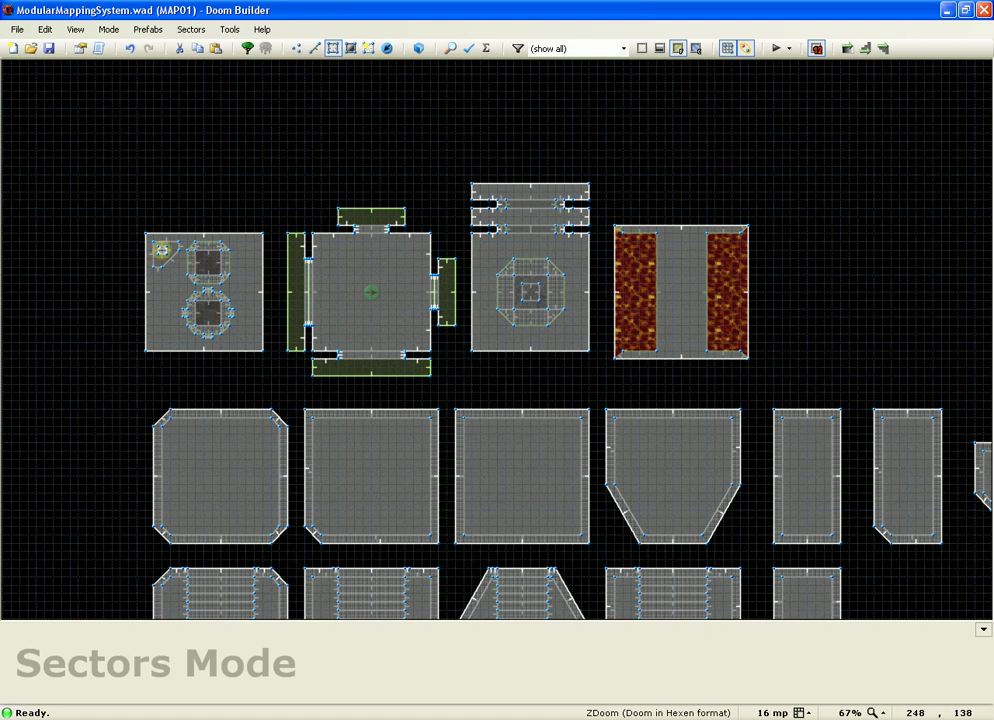
scroll(844, 269, "up", 2)
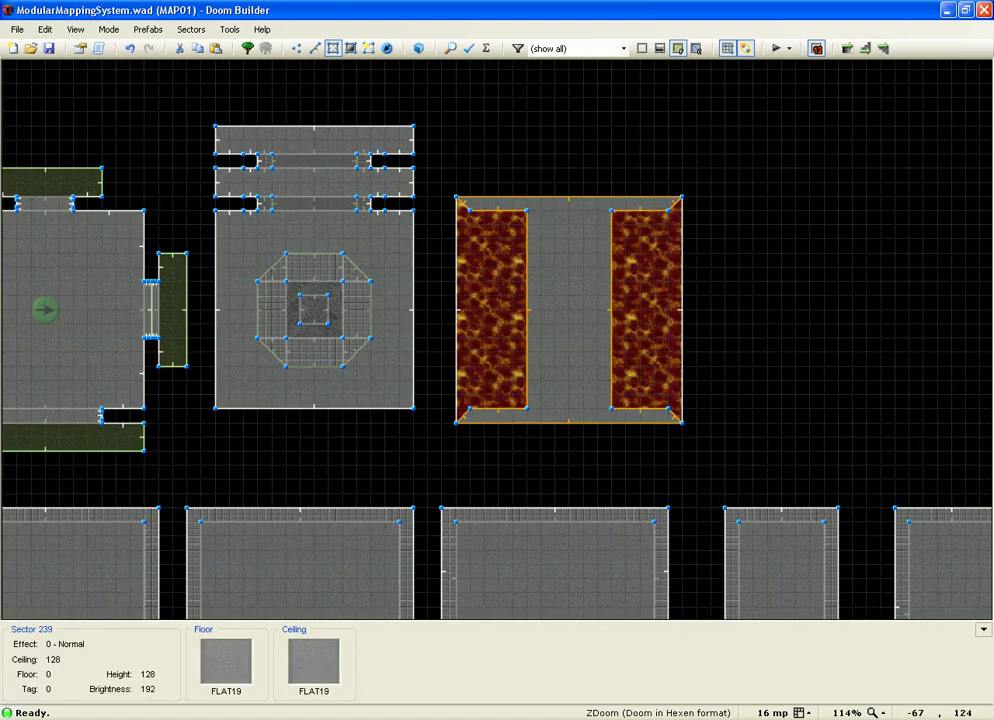
key("l")
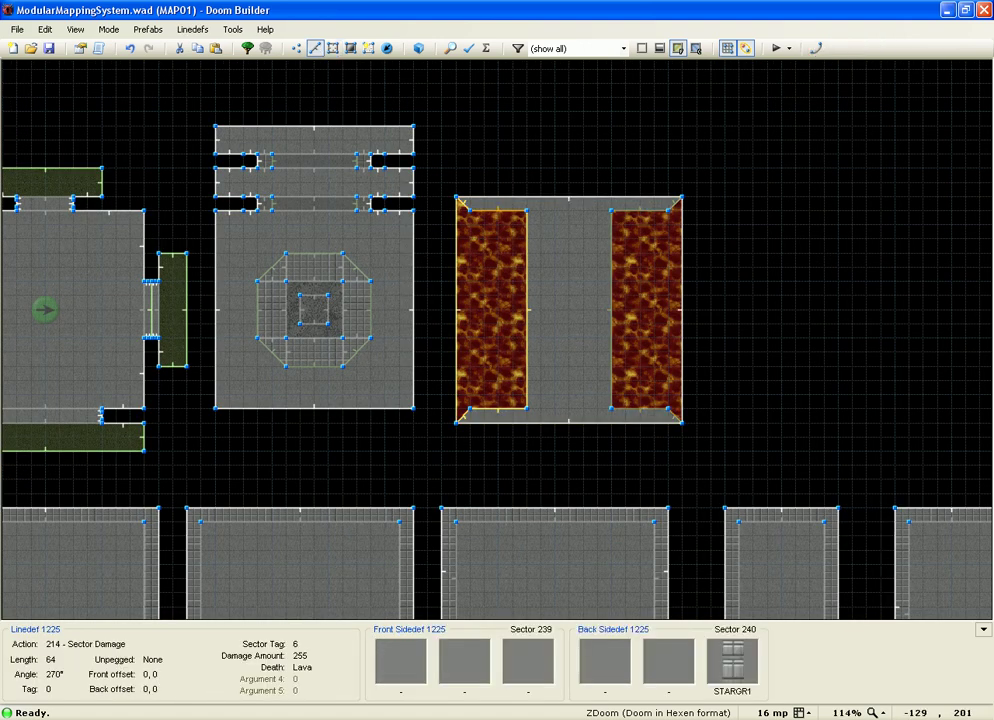
right_click(503, 213)
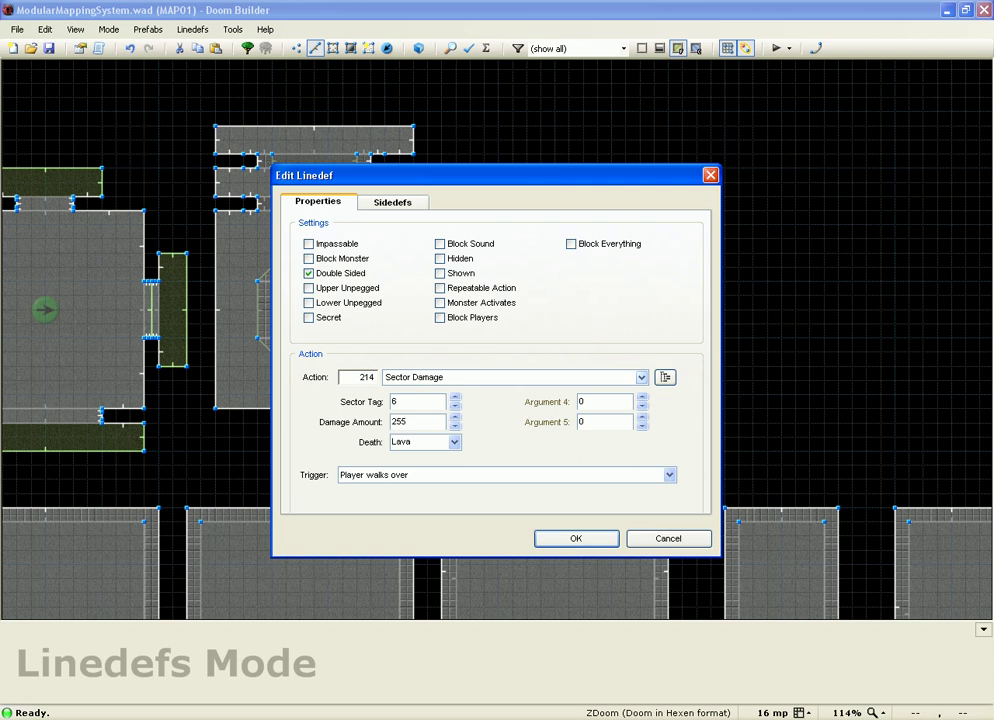
double_click(367, 377)
key("Tab")
key("Tab")
- Try Water as the Sector Damage death type and set it back to Lava
left_click(454, 442)
scroll(433, 500, "down", 1)
scroll(433, 498, "up", 2)
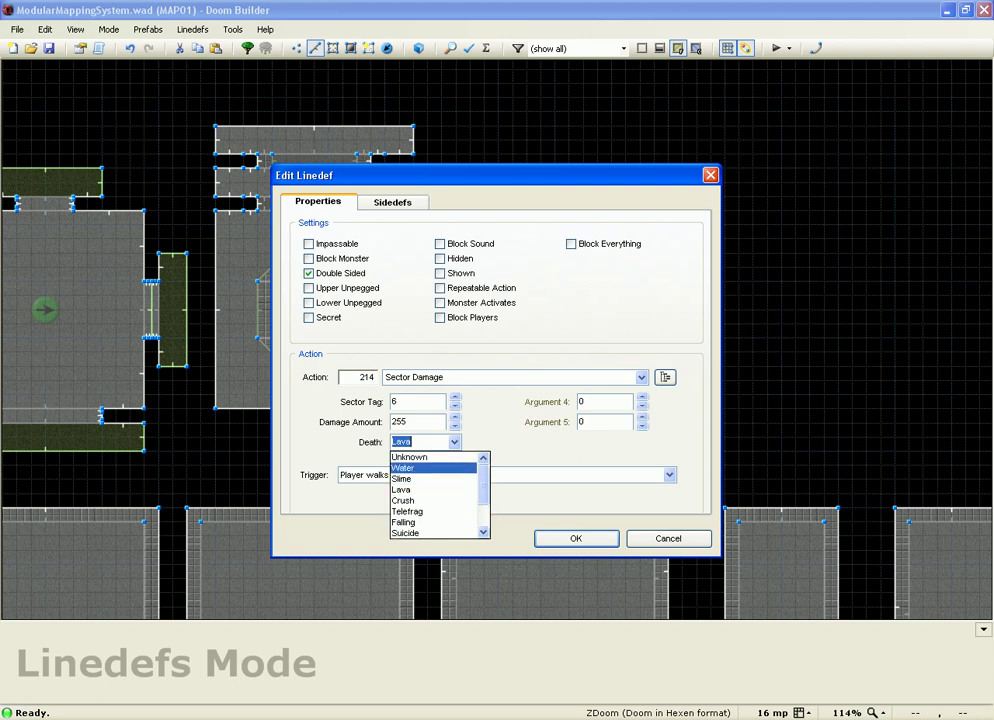
left_click(404, 468)
left_click(455, 442)
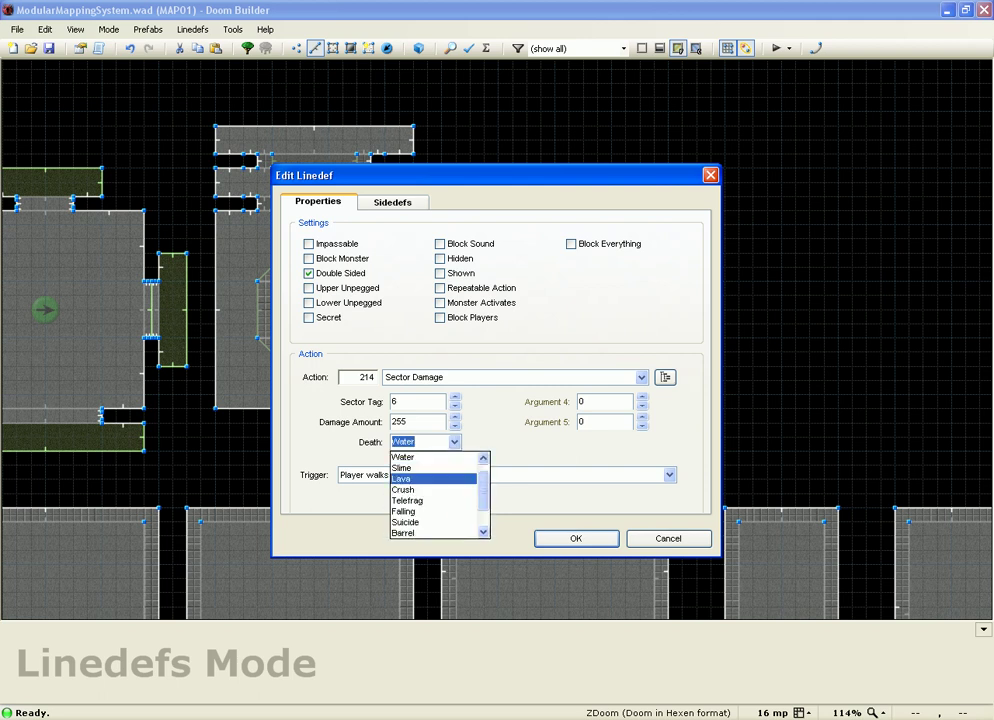
left_click(404, 479)
- Try Falling as the death type, set it back to Lava and accept the linedef's properties
key("alt+Down")
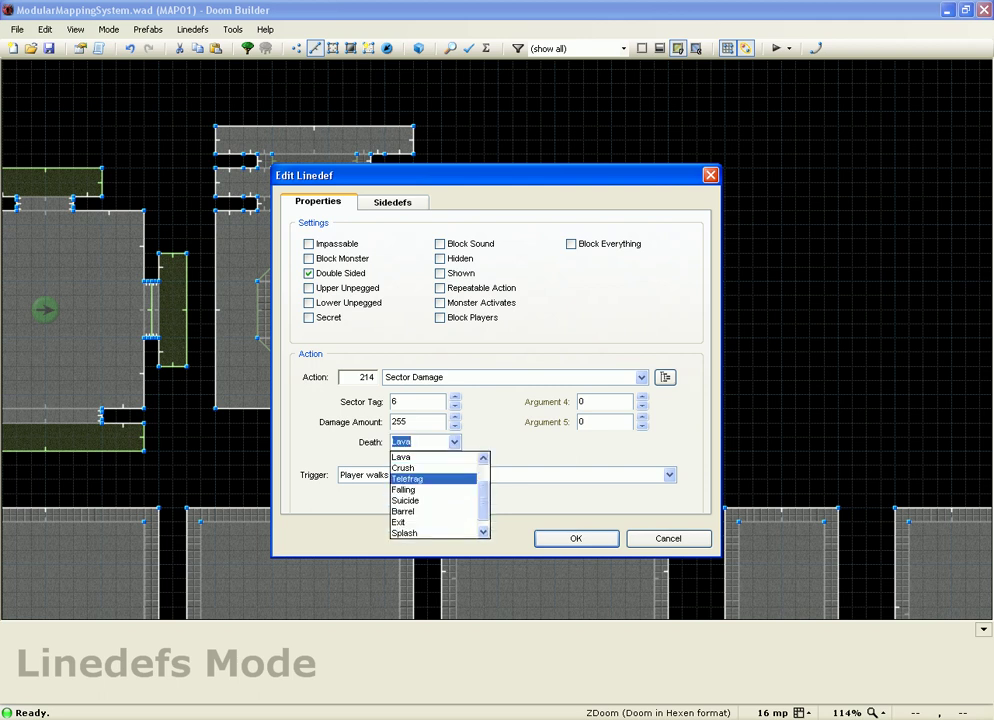
scroll(435, 494, "down", 1)
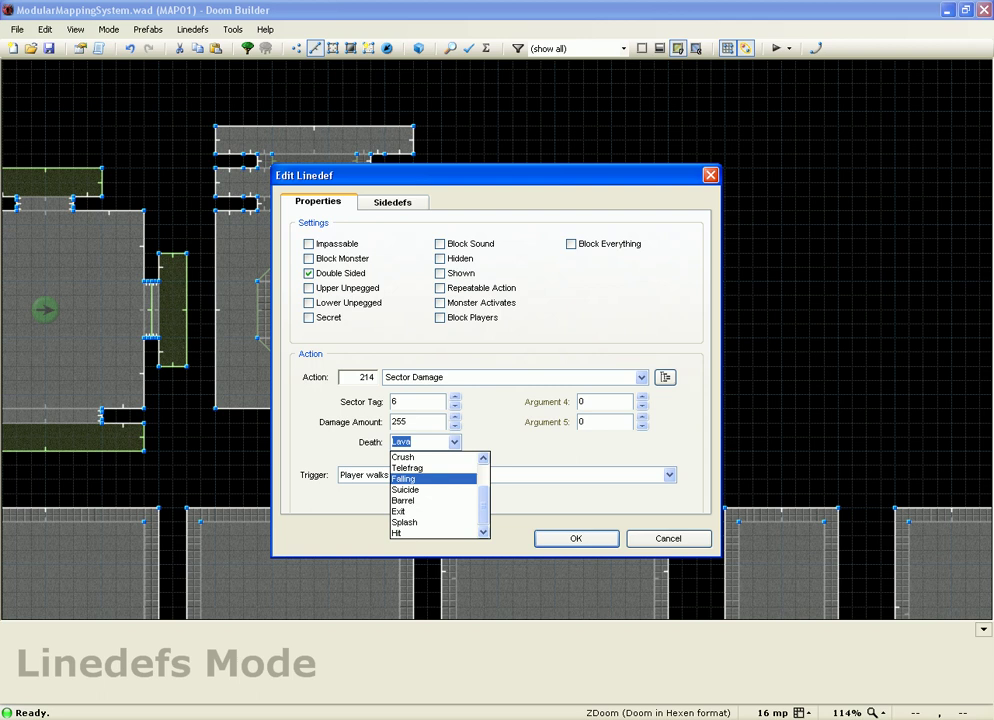
key("Return")
key("alt+Down")
key("Down")
key("Down")
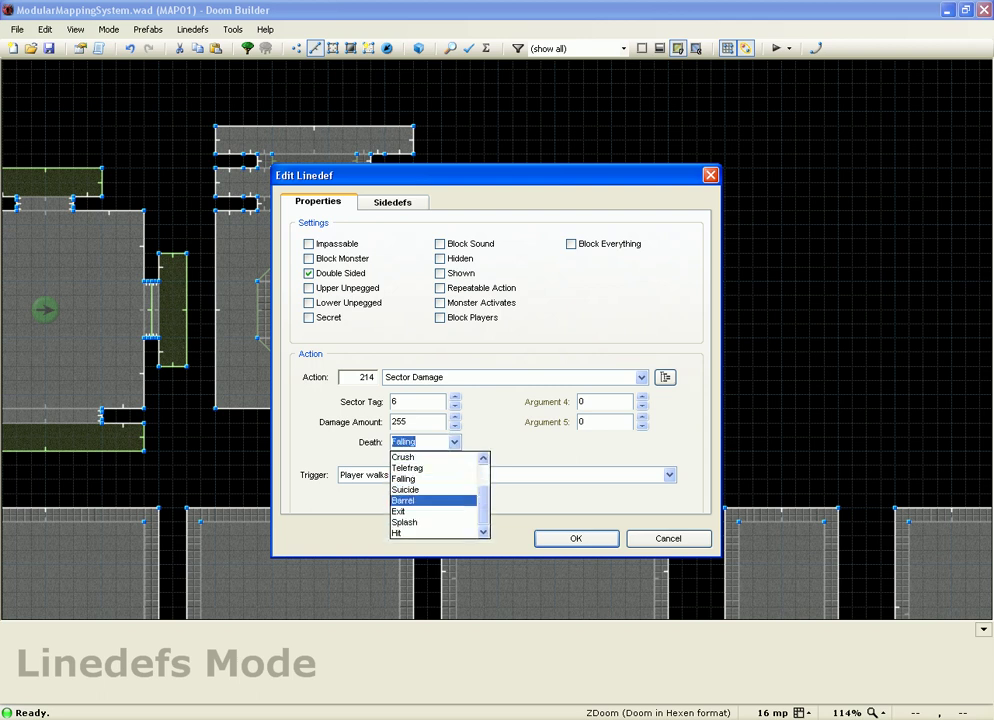
key("Up")
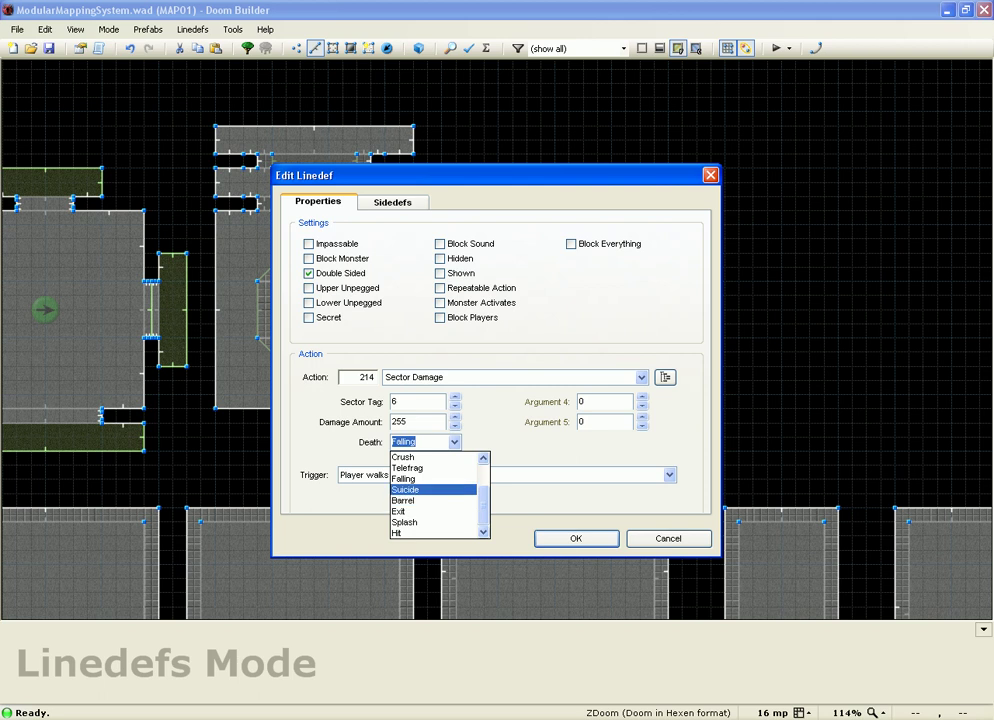
key("Up")
key("Up")
key("Up")
key("Up")
key("Up")
key("Down")
key("Return")
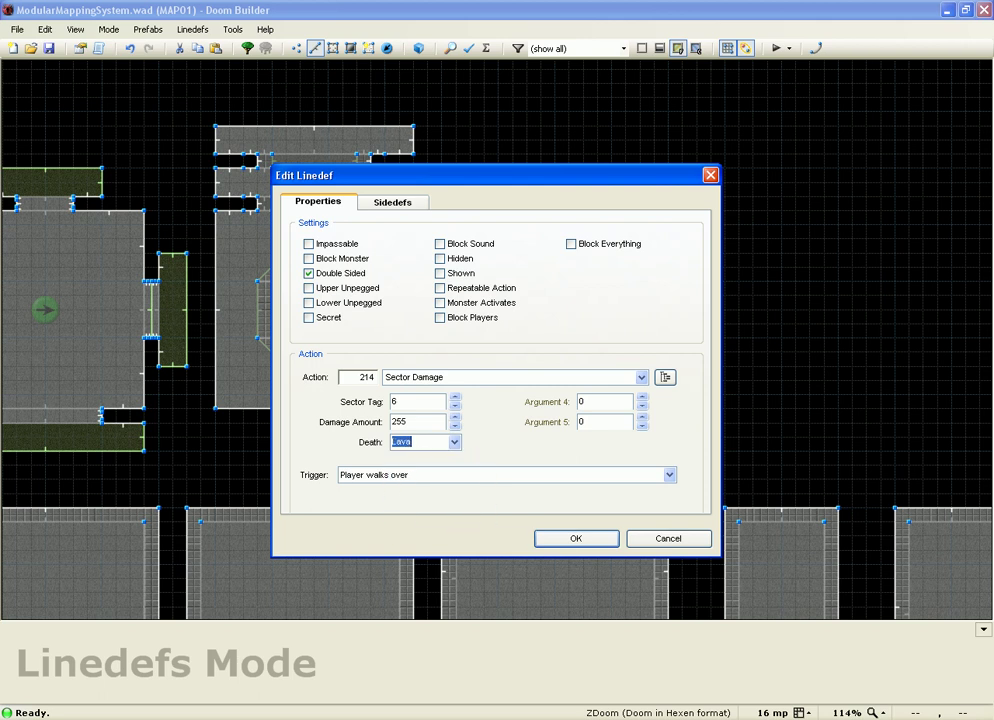
key("Return")
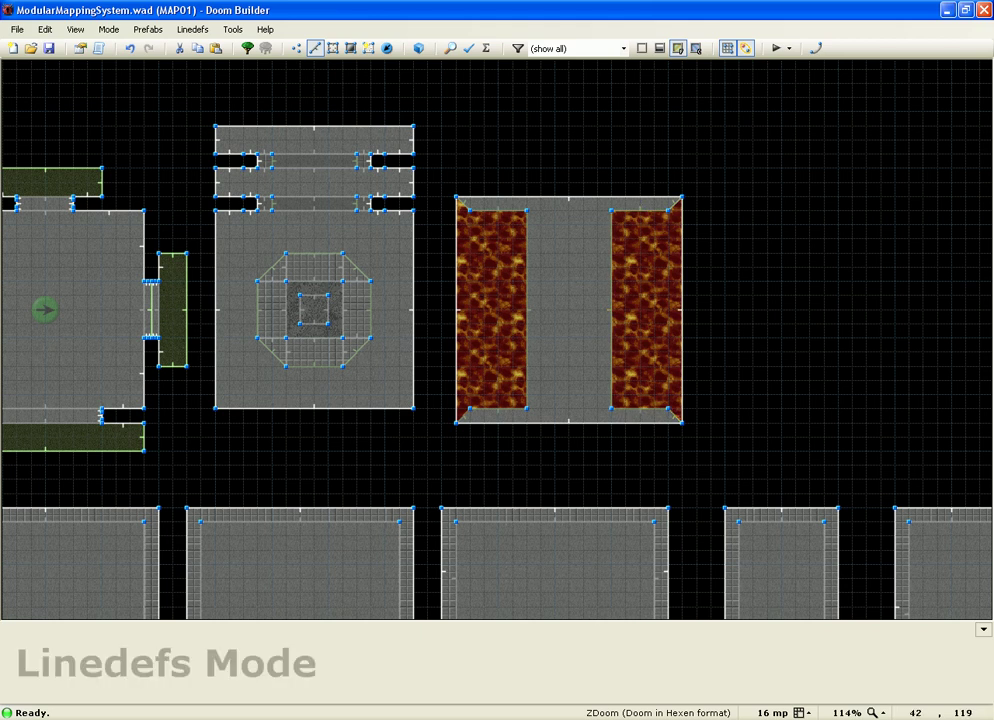
- Copy the octagonal room starting the middle module row and paste it into the empty area above the modules
scroll(446, 159, "down", 6)
scroll(782, 275, "up", 1)
scroll(802, 290, "up", 2)
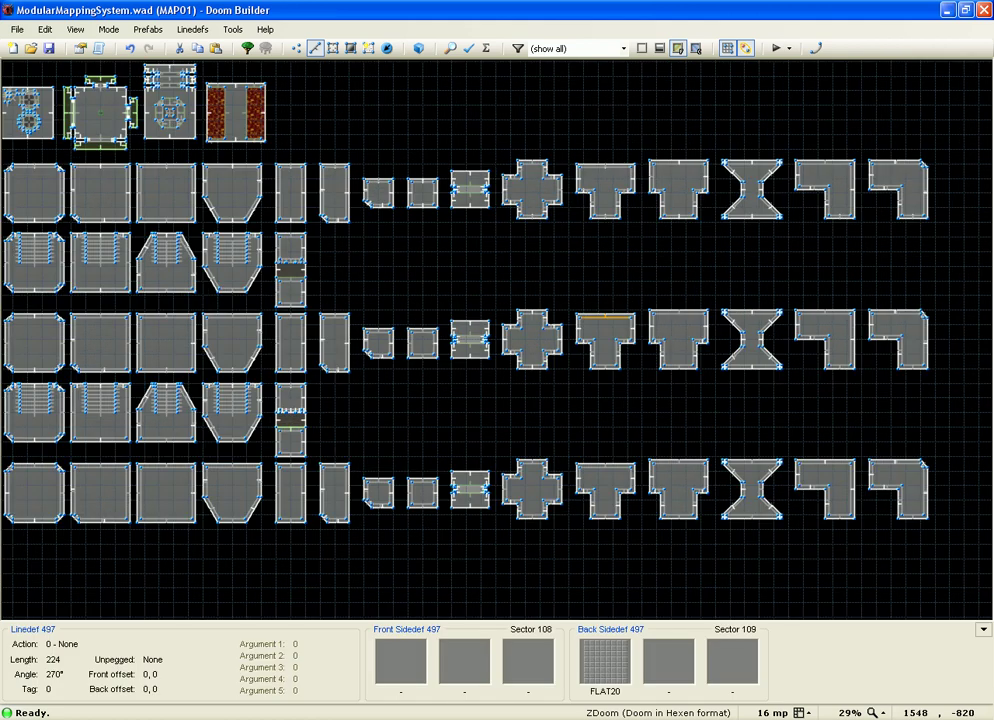
scroll(649, 311, "down", 3)
scroll(423, 252, "up", 1)
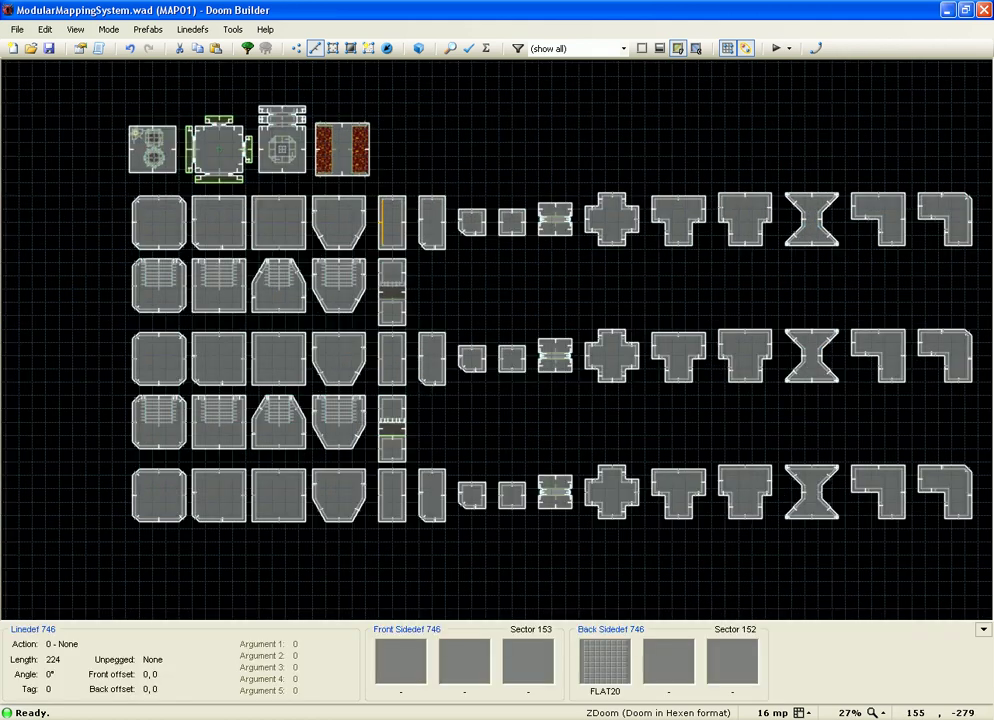
key("s")
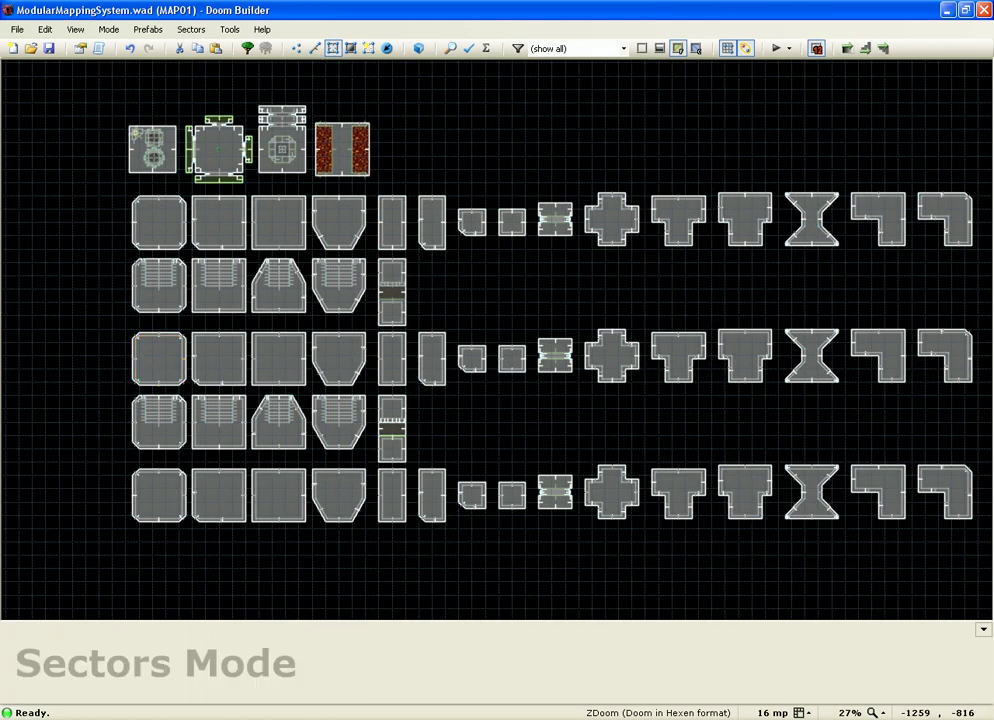
left_click(159, 358)
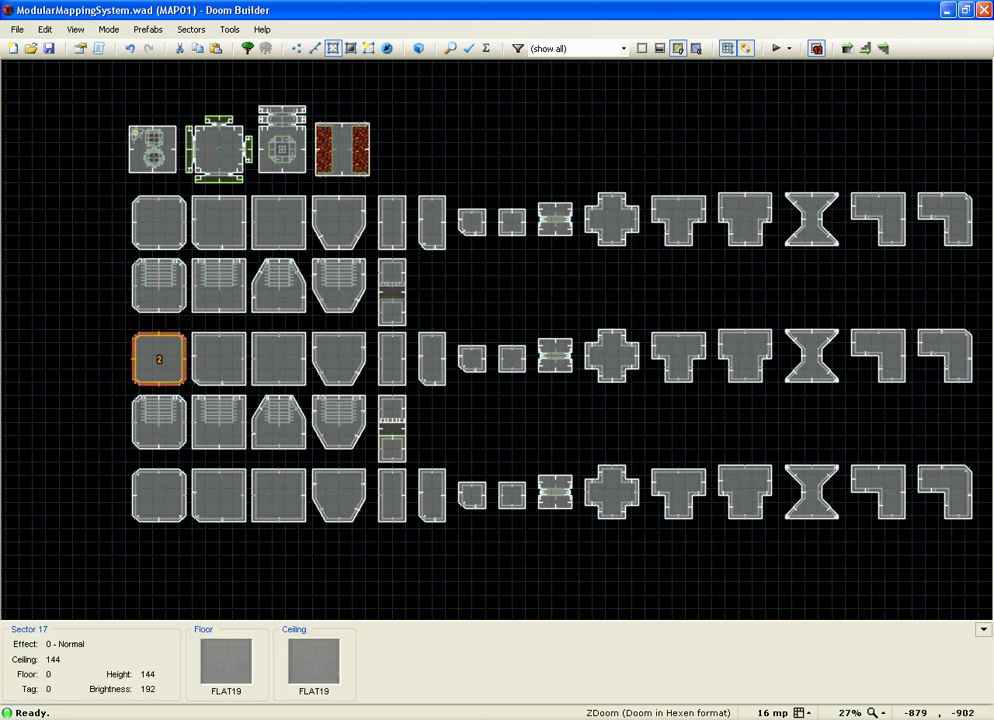
key("ctrl+c")
scroll(324, 142, "down", 3)
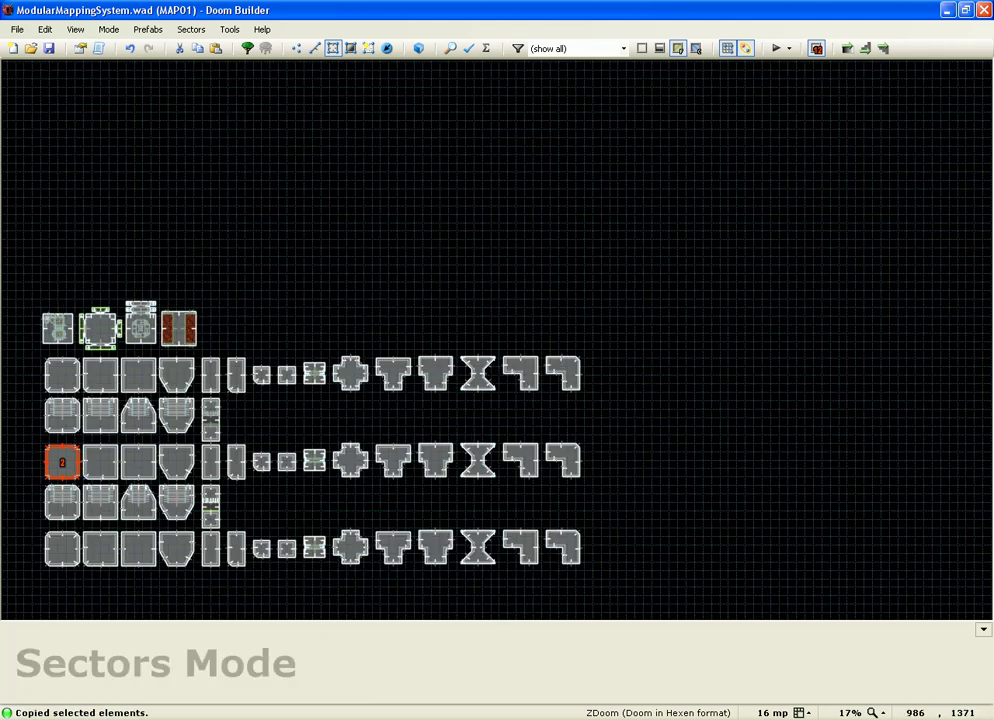
scroll(354, 177, "up", 4)
key("ctrl+v")
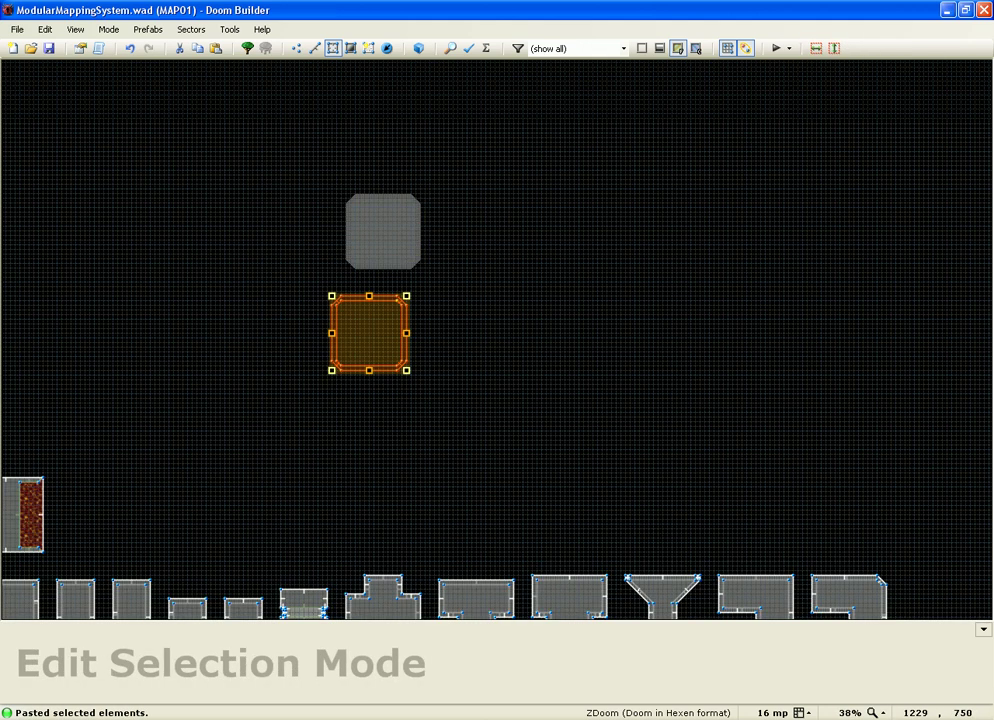
key("Return")
- Move the player start from the windowed detail room to the centre of the pasted octagonal room
scroll(305, 262, "down", 3)
scroll(330, 295, "up", 5)
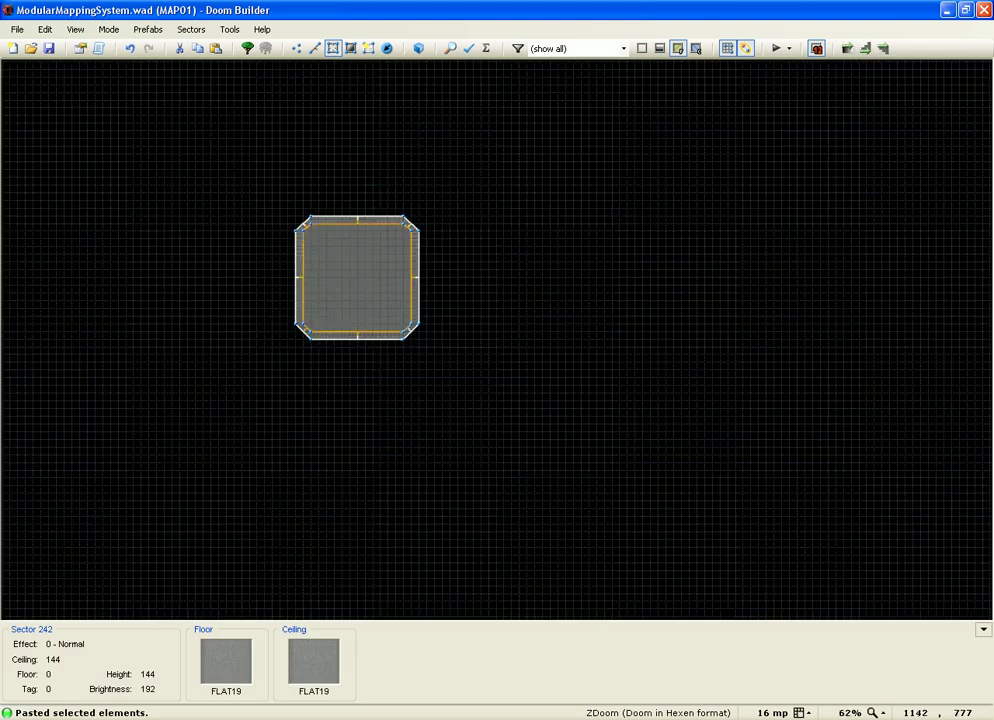
left_click(387, 48)
scroll(543, 155, "down", 3)
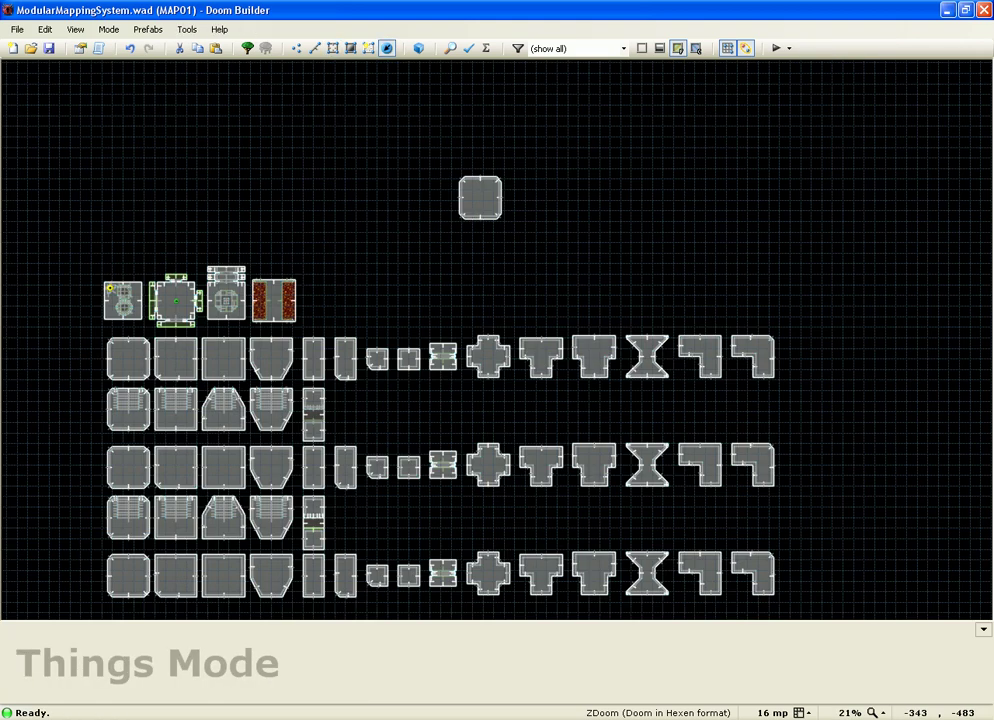
scroll(200, 382, "up", 3)
right_click_drag(147, 205, 523, 254)
- Copy the corner pedestal with its item from the first detail room into the new room's upper-left corner
scroll(523, 254, "down", 1)
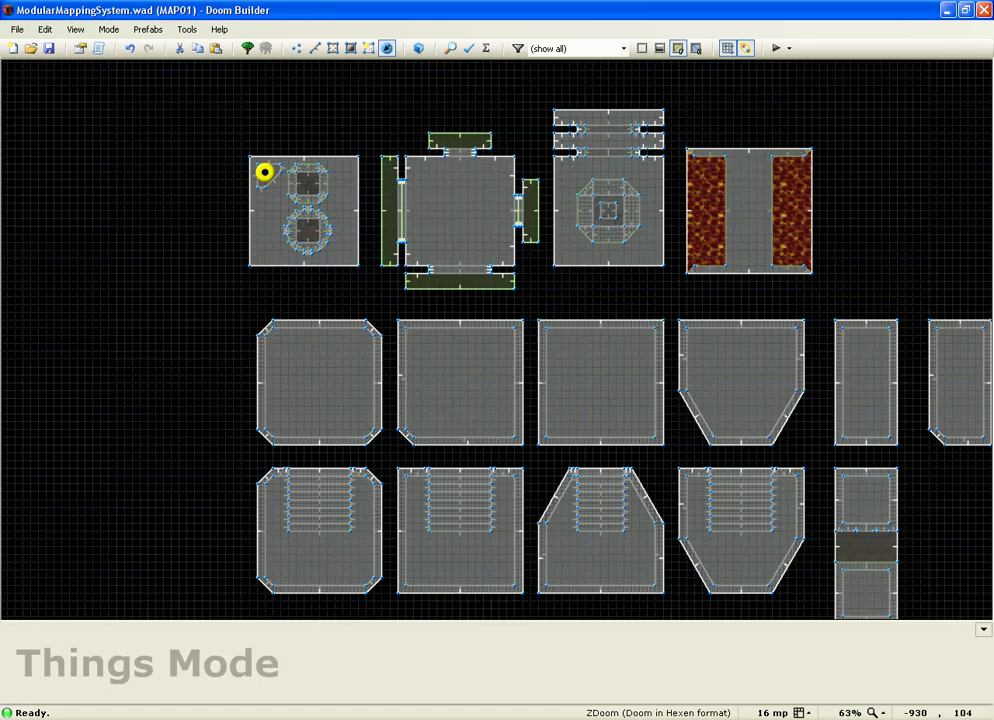
scroll(283, 154, "up", 4)
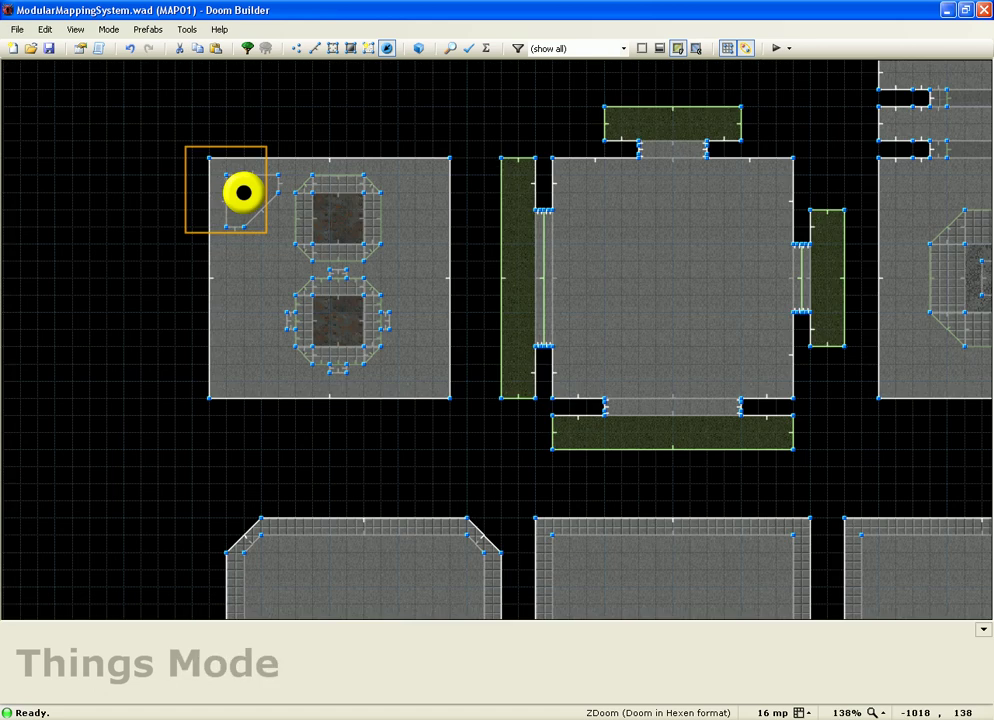
key("s")
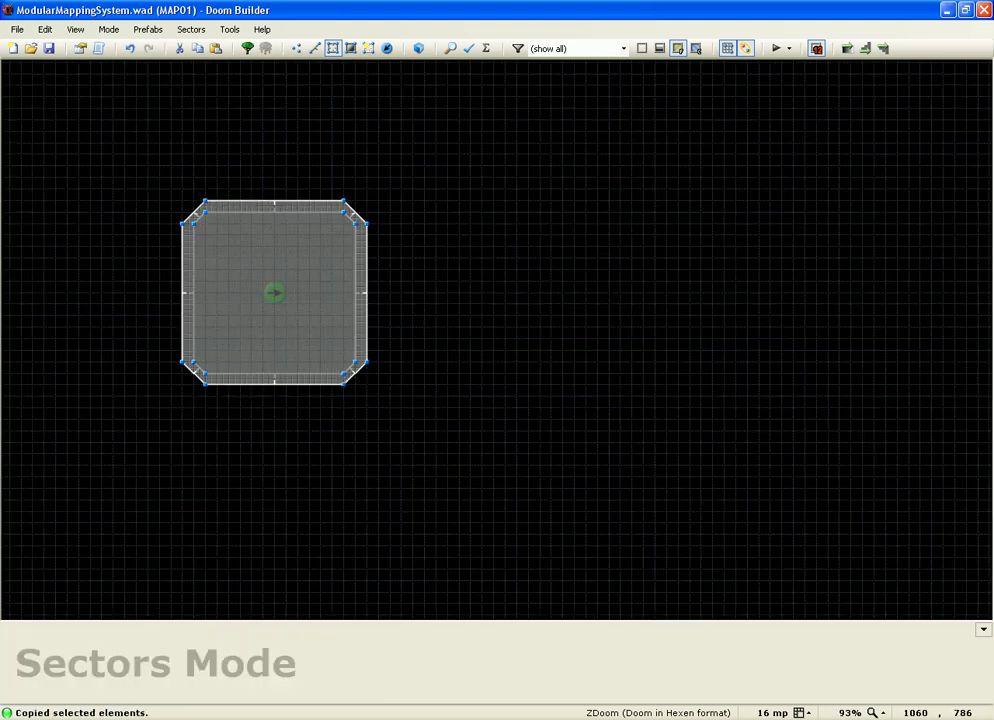
key("ctrl+v")
scroll(182, 231, "up", 4)
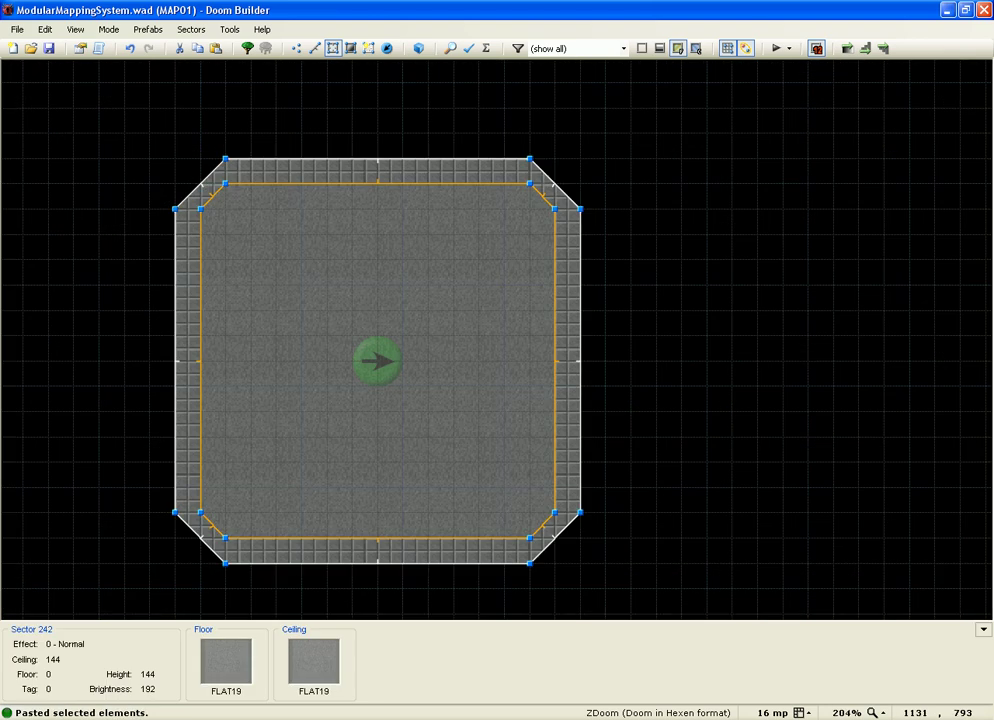
left_click_drag(278, 228, 272, 231)
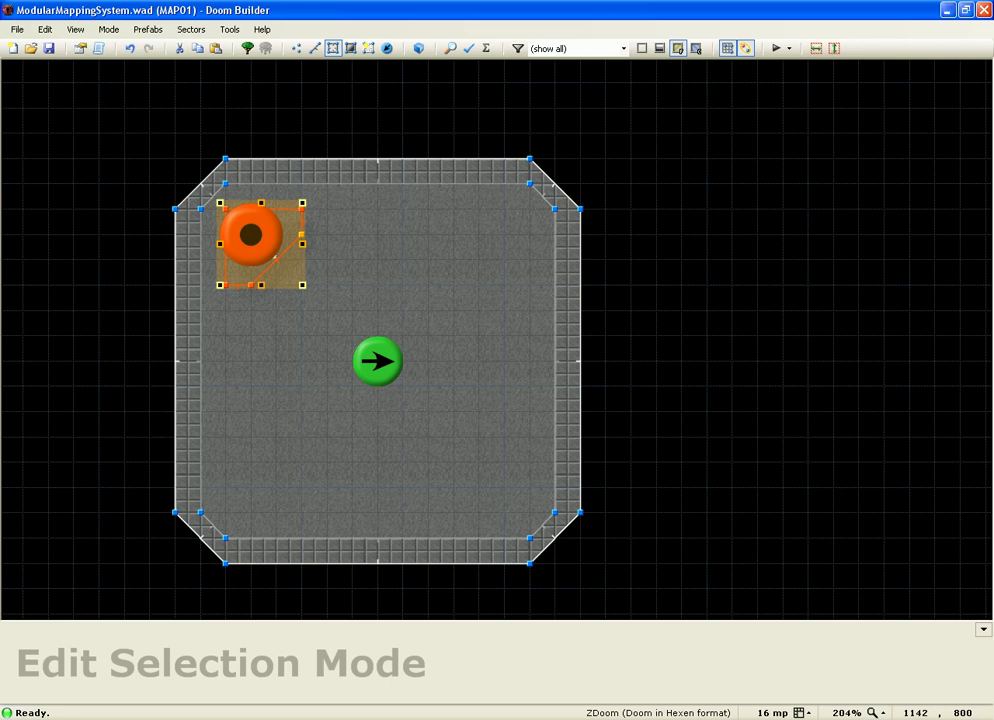
key("Return")
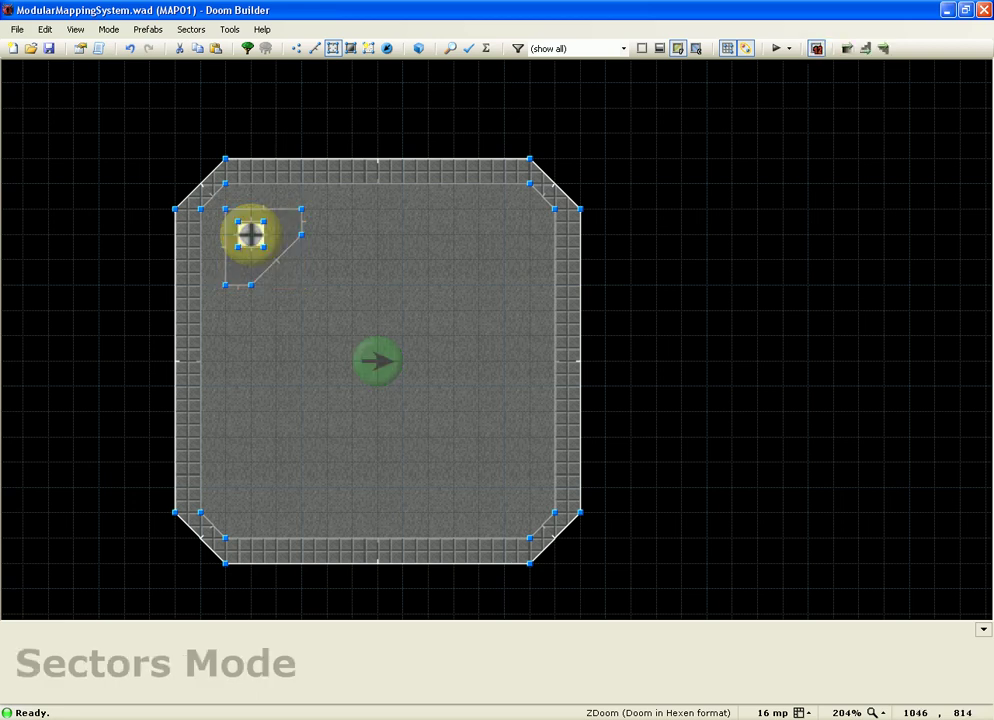
- Paste a second corner pedestal, flip it vertically and place it in the new room's lower-left corner
key("ctrl+v")
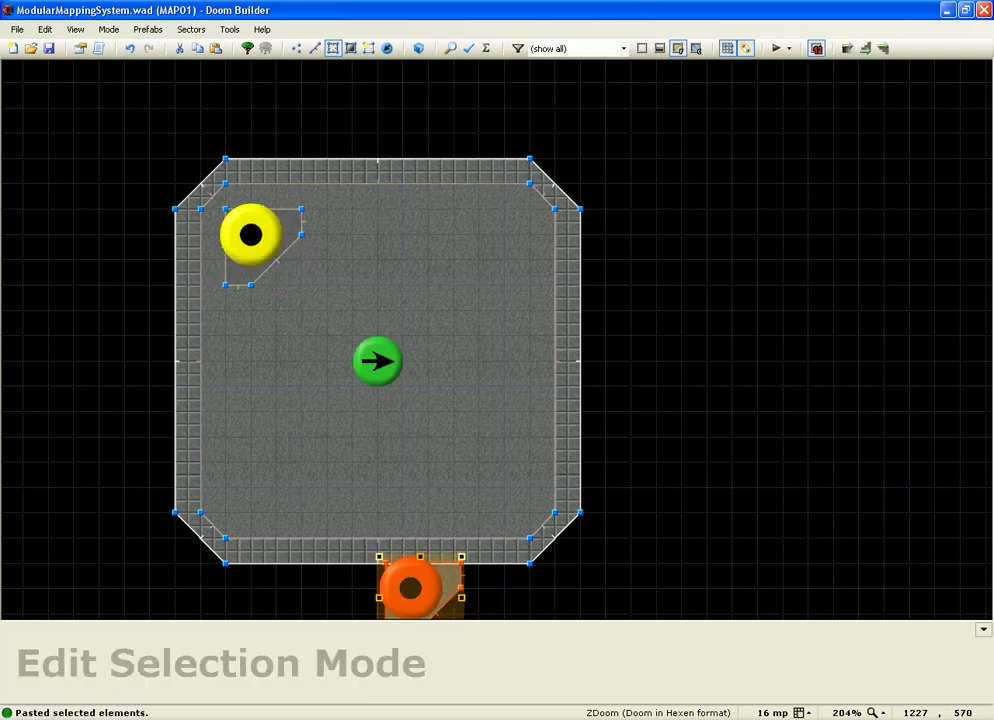
scroll(690, 227, "down", 2)
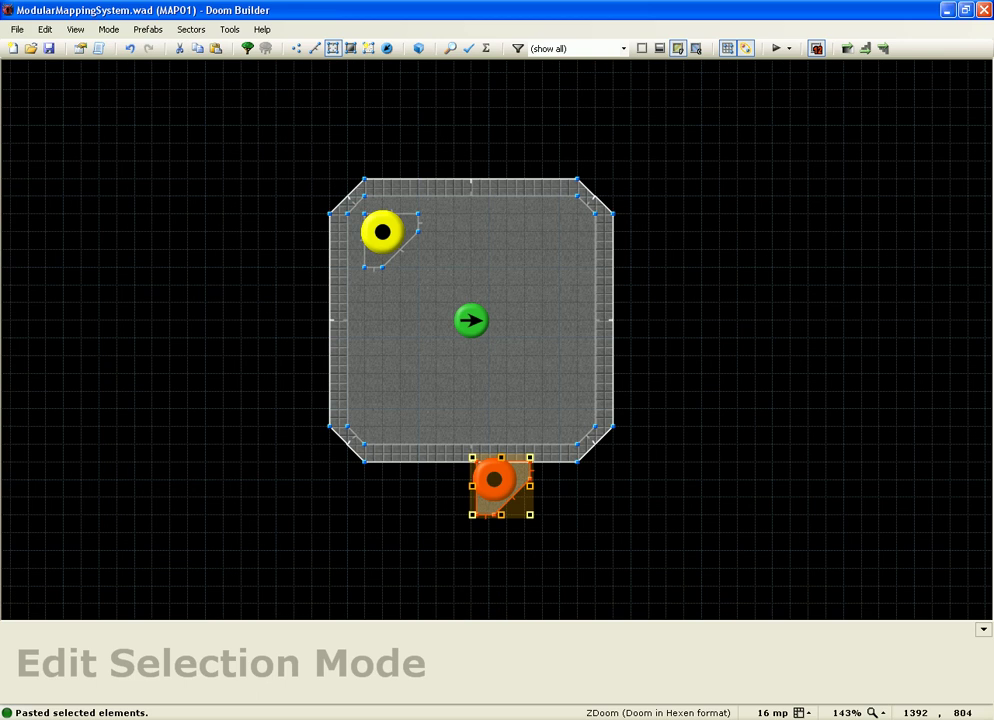
left_click(834, 48)
left_click_drag(494, 492, 383, 408)
key("Return")
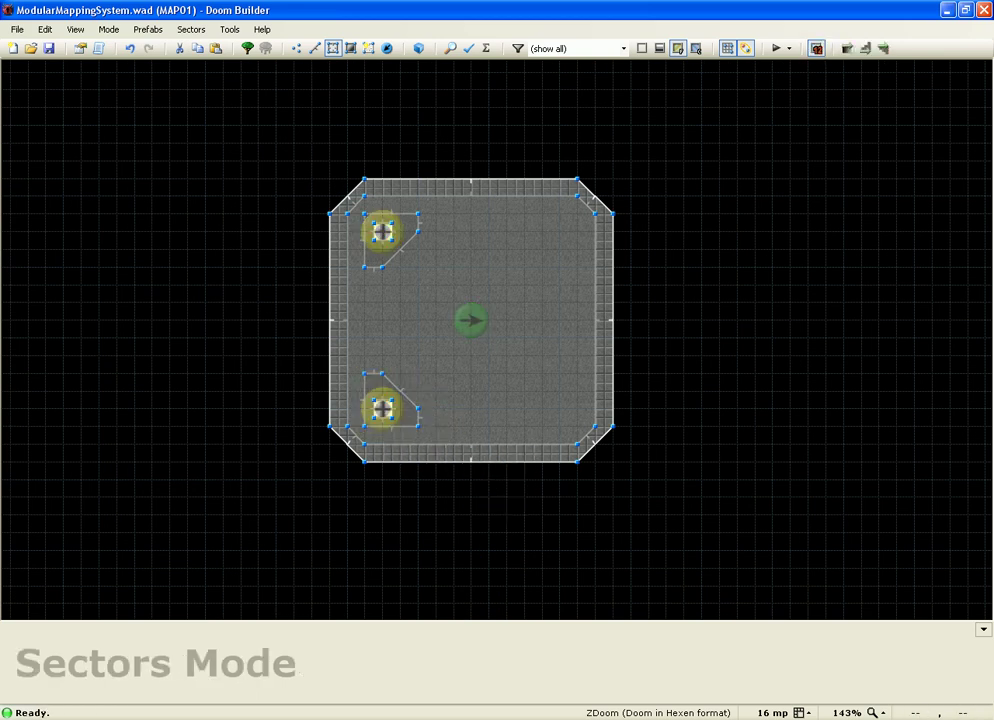
- Change the weapon on the lower-left corner pedestal of the new octagonal room to a Chaingun
key("t")
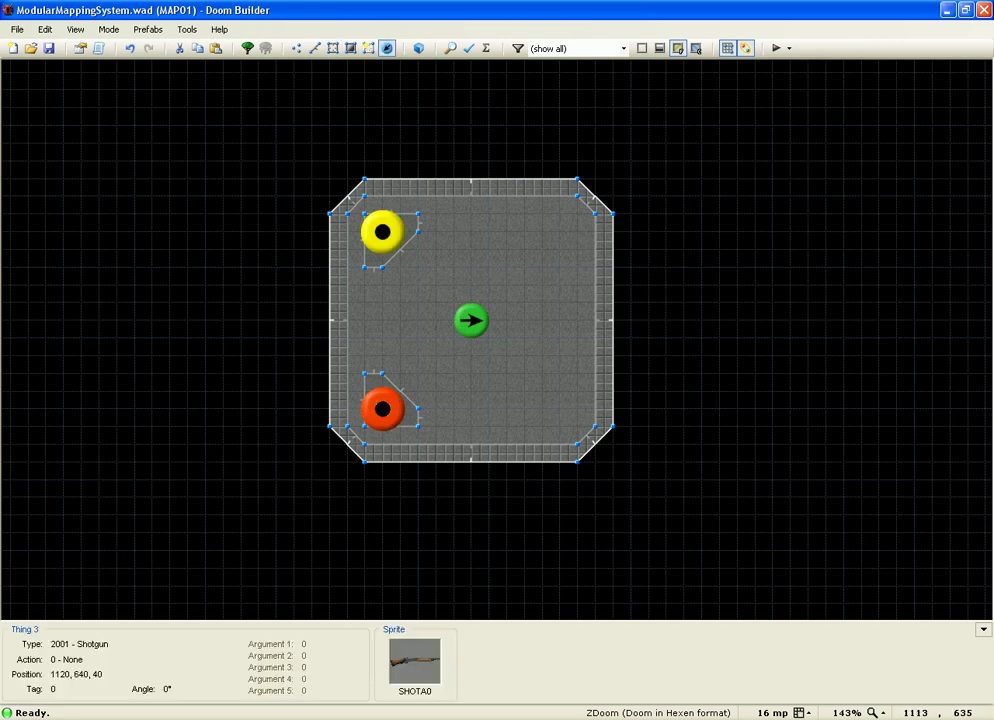
right_click(375, 414)
left_click(323, 366)
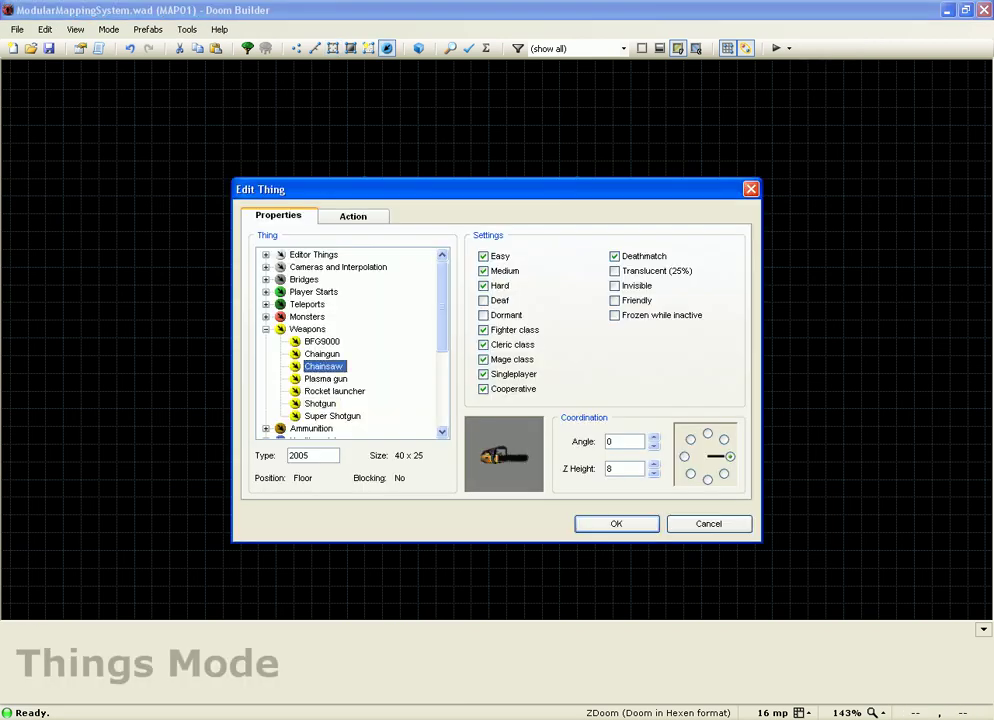
left_click(322, 354)
left_click(614, 526)
- Copy the cross-shaped room from the middle module row and place it just right of the new octagonal room
scroll(435, 220, "down", 8)
scroll(307, 230, "down", 2)
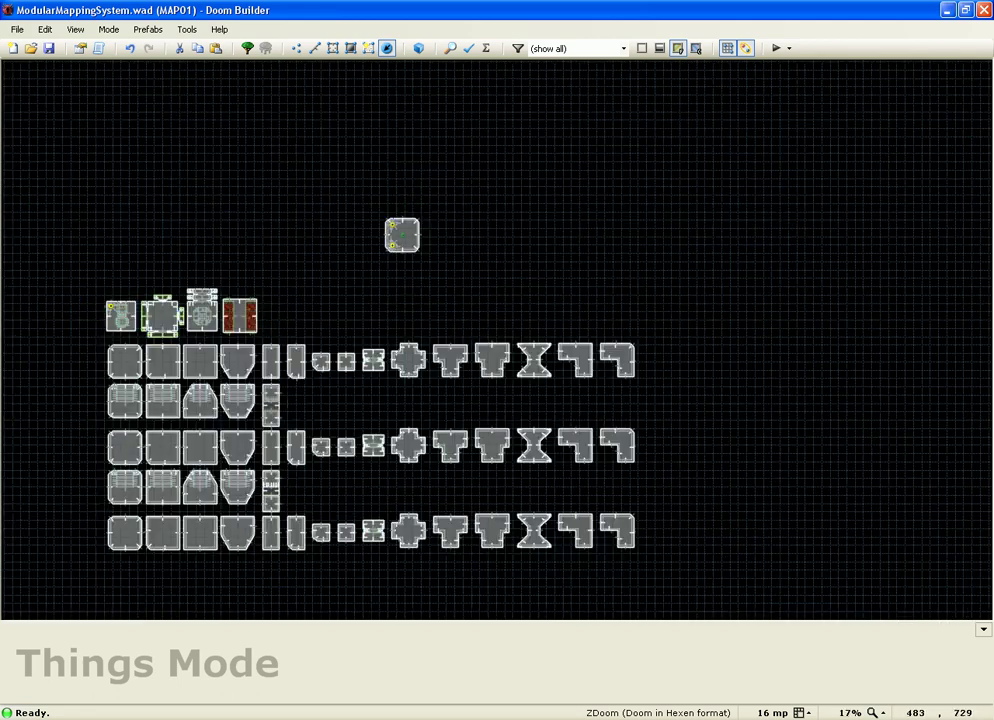
scroll(180, 378, "up", 1)
scroll(392, 344, "down", 3)
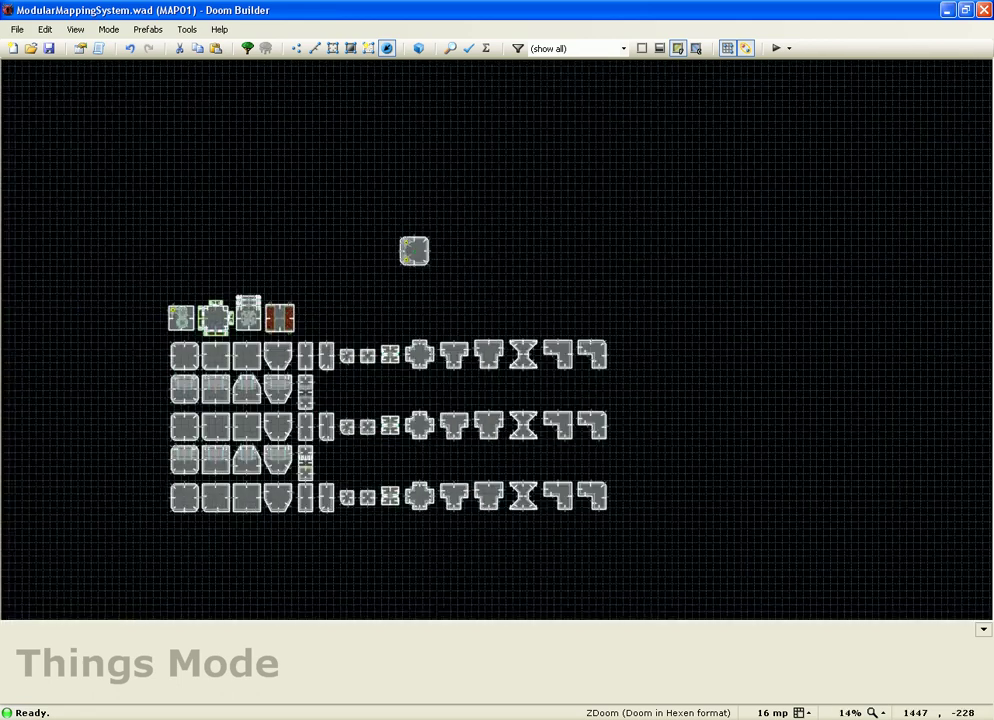
scroll(430, 348, "up", 4)
key("s")
scroll(300, 150, "up", 1)
scroll(437, 346, "down", 3)
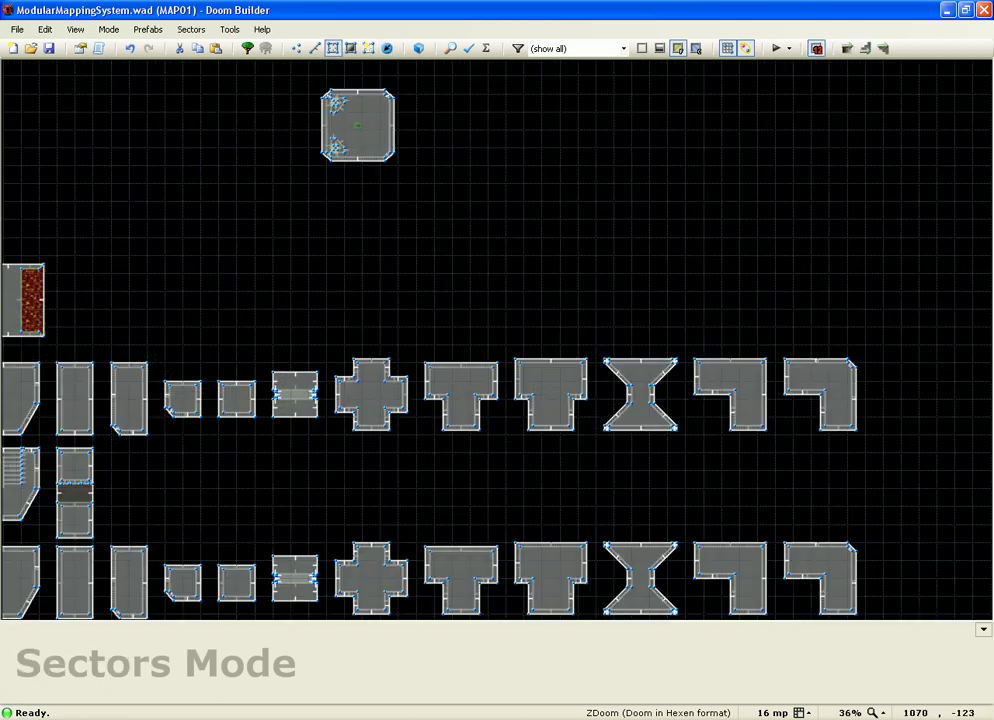
left_click(356, 512)
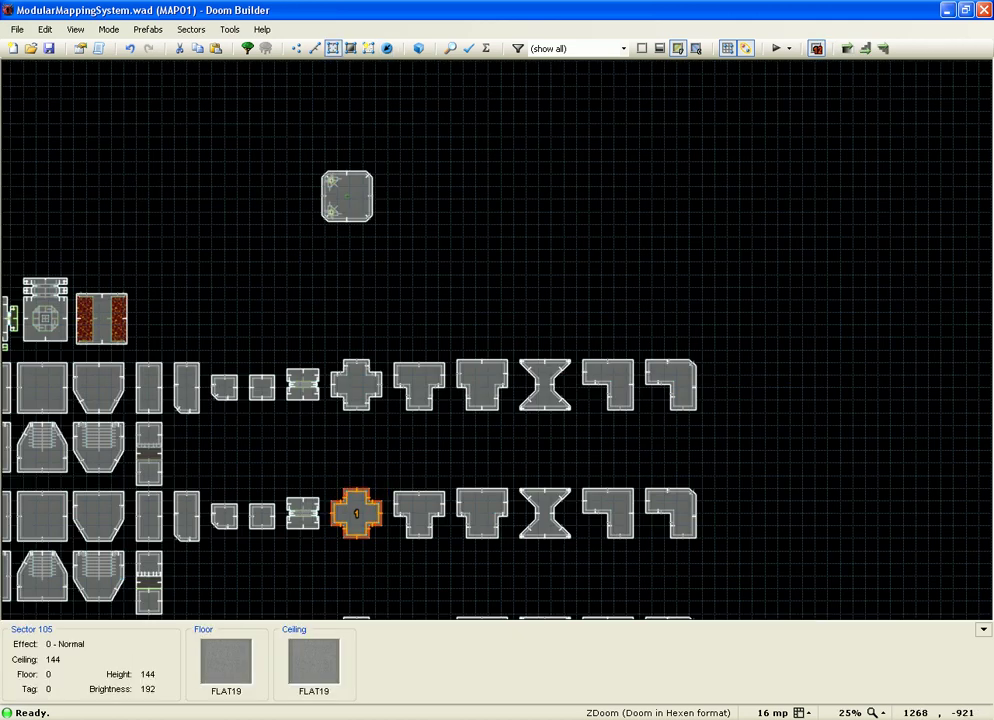
key("ctrl+c")
scroll(328, 319, "up", 3)
key("ctrl+v")
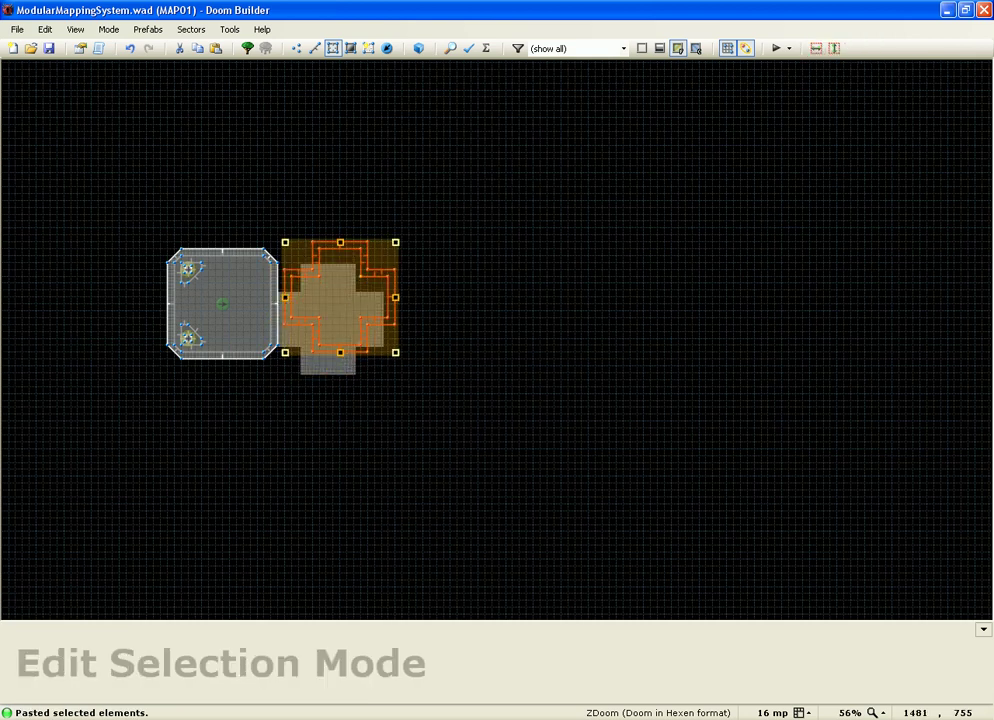
key("Return")
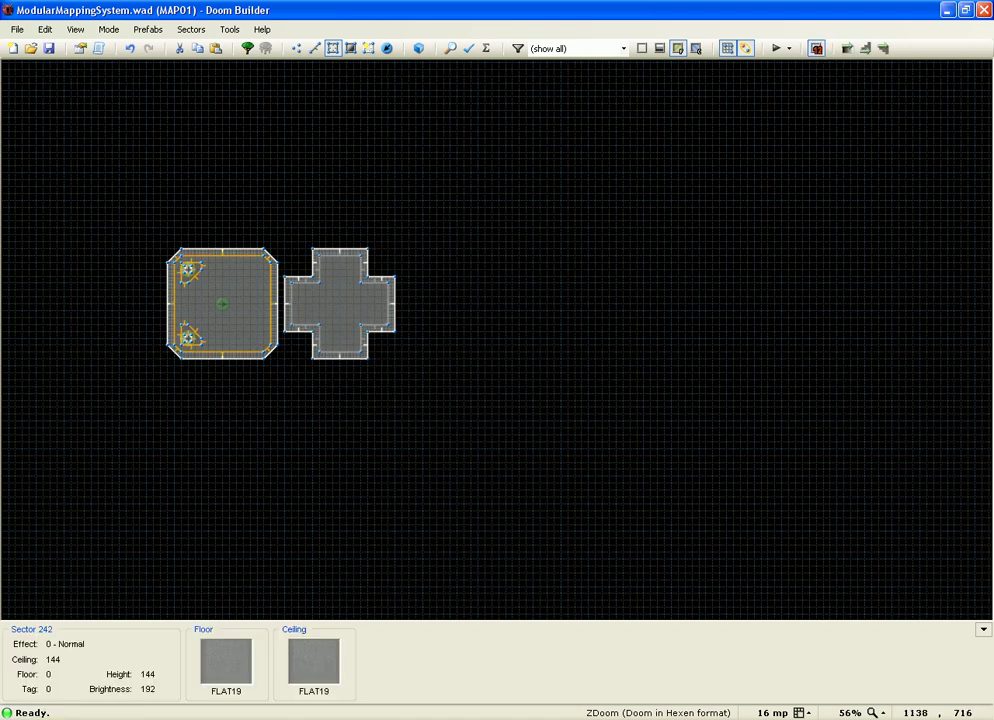
- Copy the narrower T-shaped room from the top module row and place it directly above the new cross-shaped room
scroll(252, 203, "down", 4)
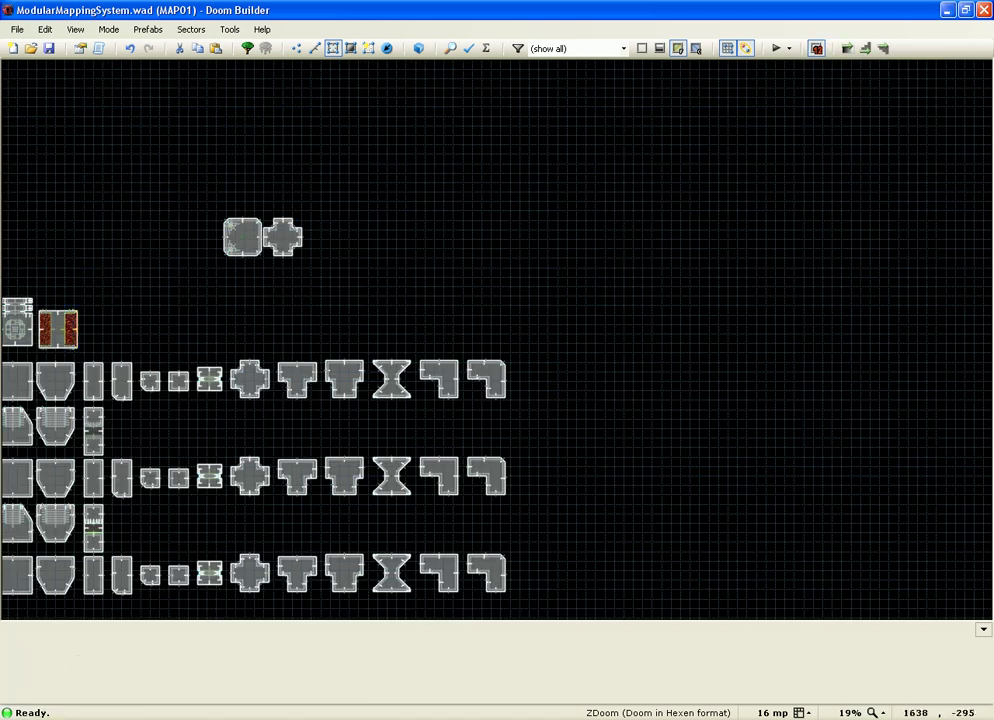
scroll(288, 380, "up", 3)
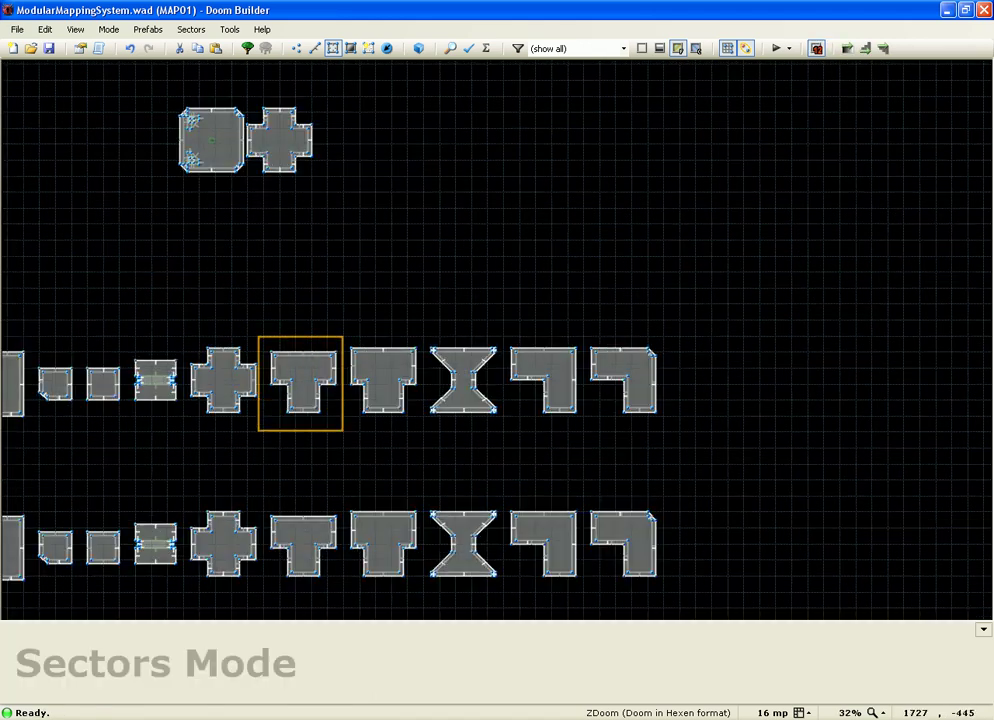
left_click(303, 378)
key("ctrl+c")
scroll(224, 440, "down", 2)
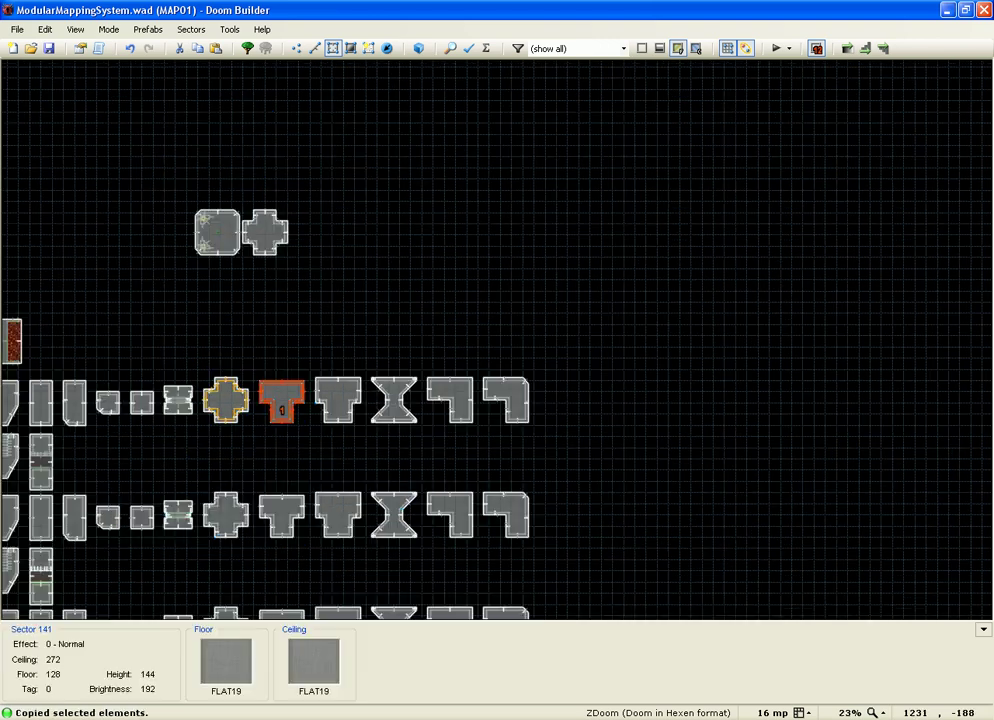
scroll(270, 250, "up", 5)
key("ctrl+v")
left_click_drag(296, 229, 331, 248)
left_click(531, 385)
- Paste a second T-shaped room, flip it vertically and place it directly below the cross-shaped room
key("ctrl+v")
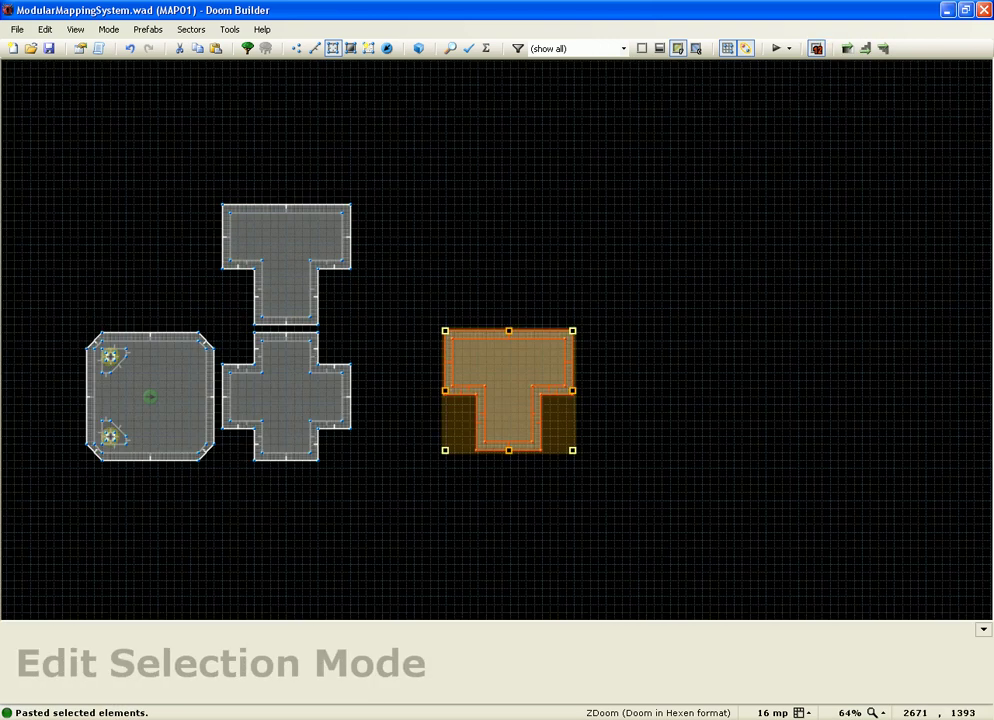
left_click(834, 48)
left_click_drag(510, 400, 305, 509)
left_click(392, 368)
- Copy the chamfered L-shaped room from the top module row, flip it vertically and place it right of the lower T-shaped room
scroll(397, 352, "down", 2)
scroll(352, 254, "down", 2)
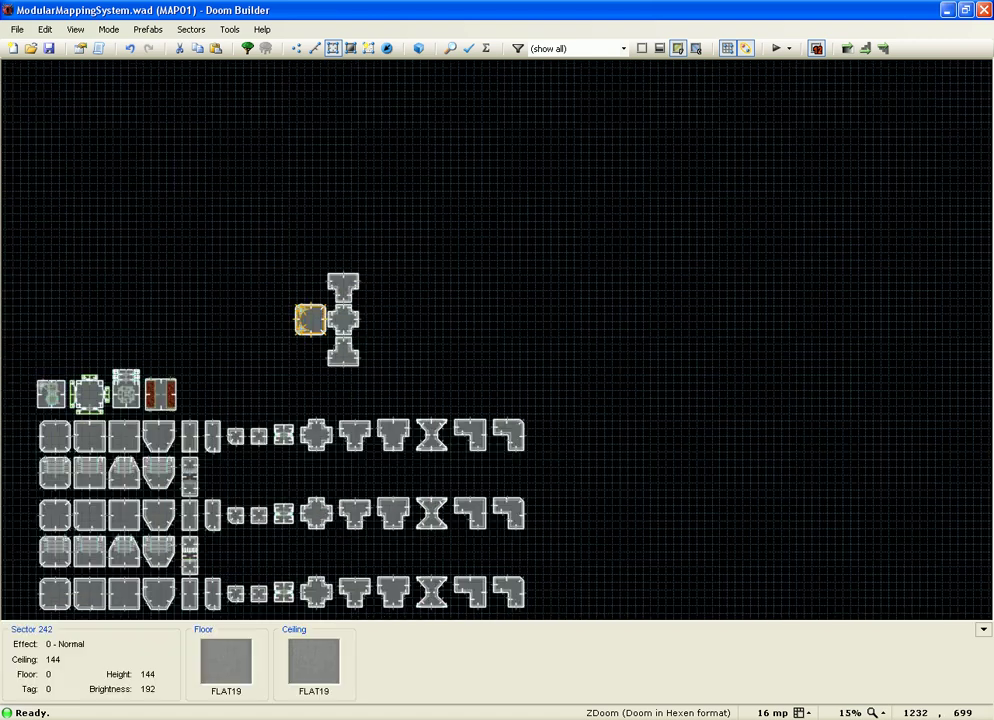
scroll(176, 506, "up", 1)
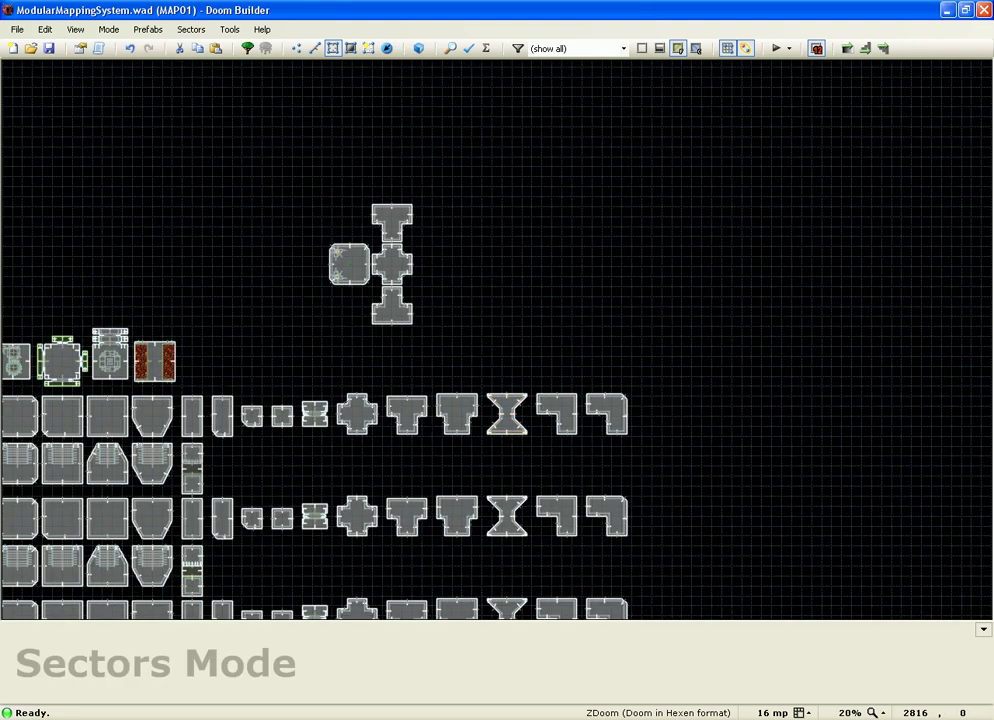
left_click(606, 412)
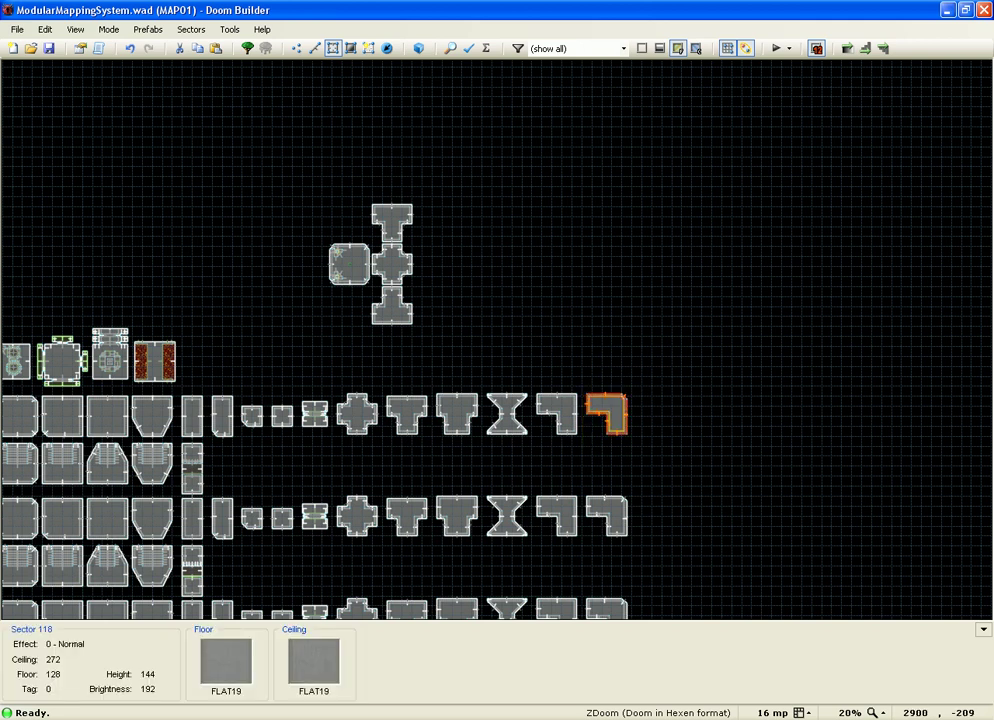
key("ctrl+c")
scroll(455, 305, "up", 4)
key("ctrl+v")
left_click_drag(480, 236, 476, 346)
left_click_drag(427, 305, 403, 299)
key("Return")
scroll(411, 287, "down", 3)
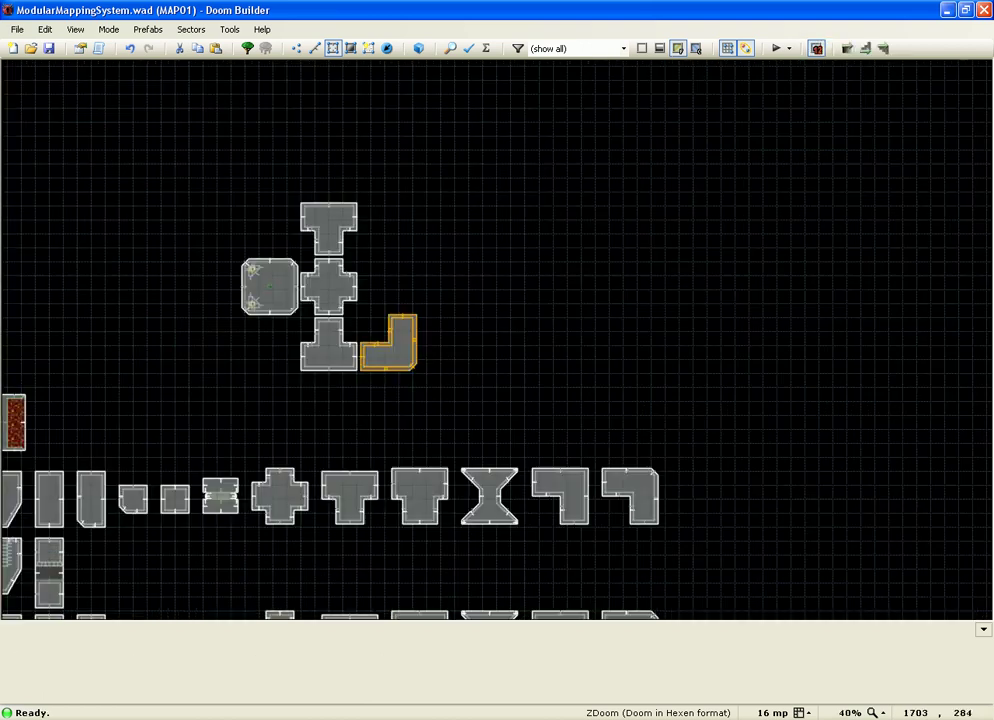
- Paste another chamfered L-shaped room unflipped and place it right of the upper T-shaped room
scroll(411, 287, "up", 3)
key("ctrl+v")
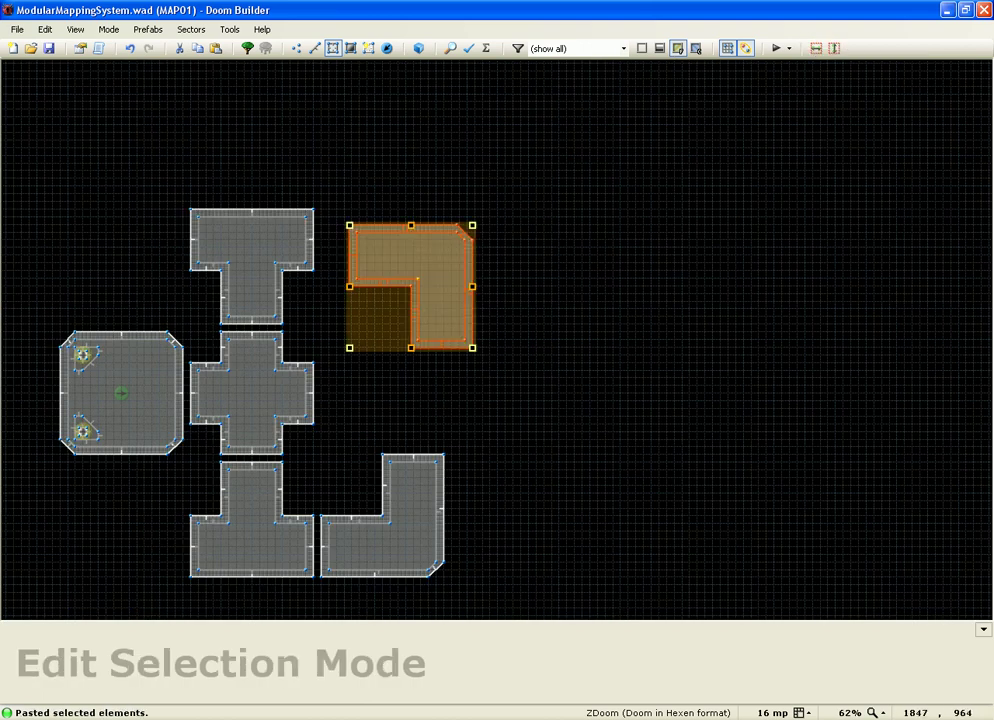
left_click_drag(415, 276, 390, 260)
key("Return")
scroll(360, 249, "down", 1)
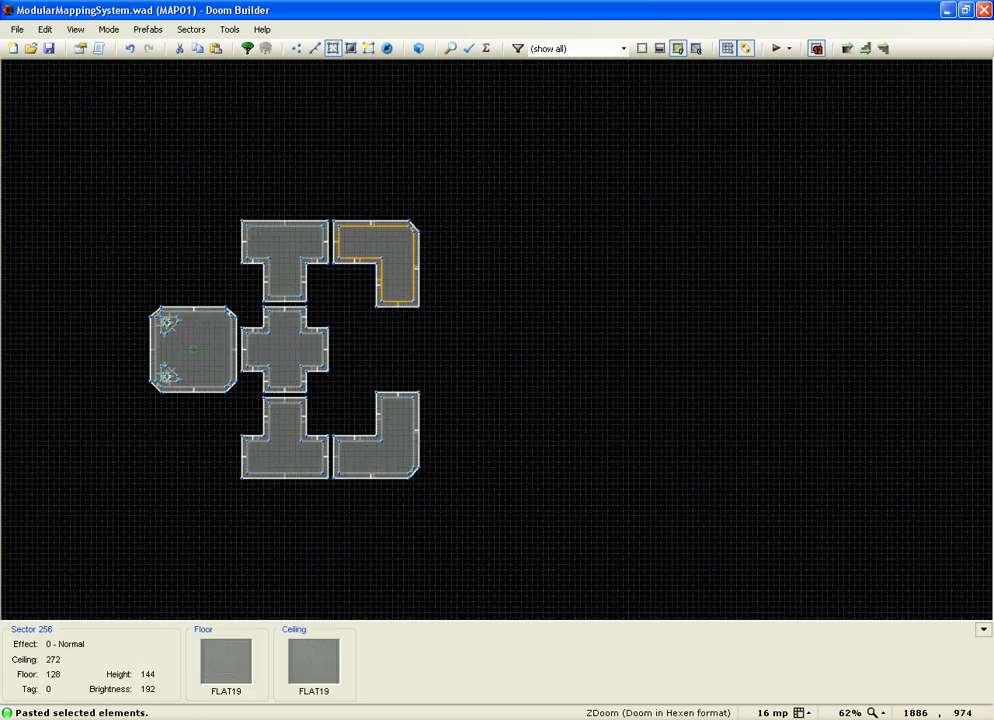
- Copy the plain square room from the top module row and paste it between the two L-shaped rooms
scroll(323, 240, "down", 4)
key("Return")
scroll(400, 418, "up", 1)
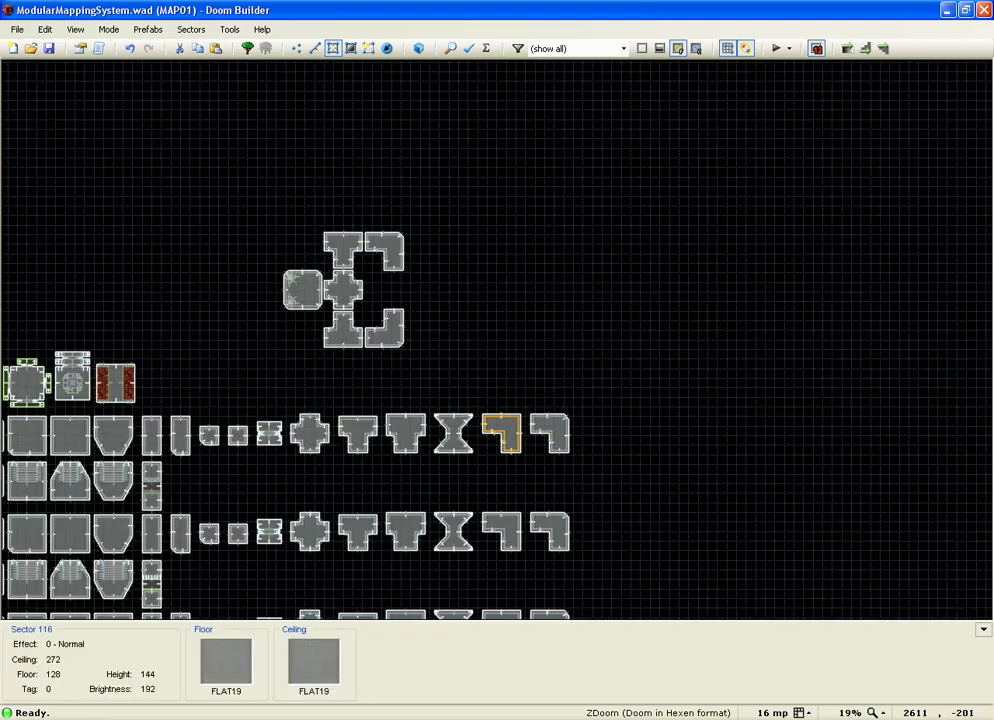
scroll(662, 448, "down", 1)
scroll(279, 450, "up", 1)
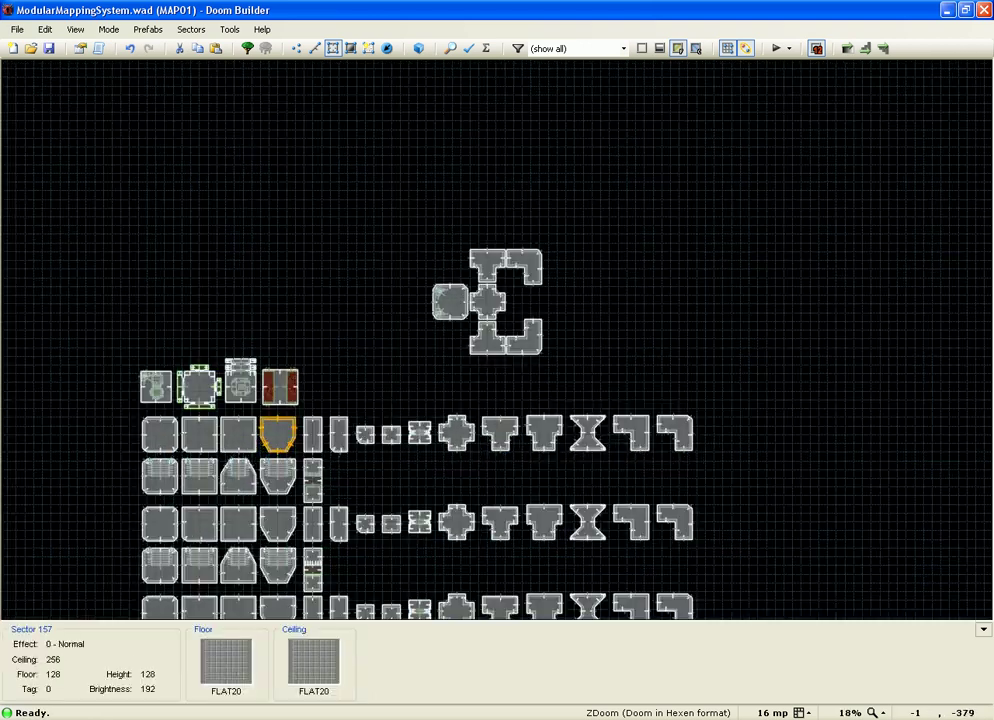
scroll(240, 436, "up", 4)
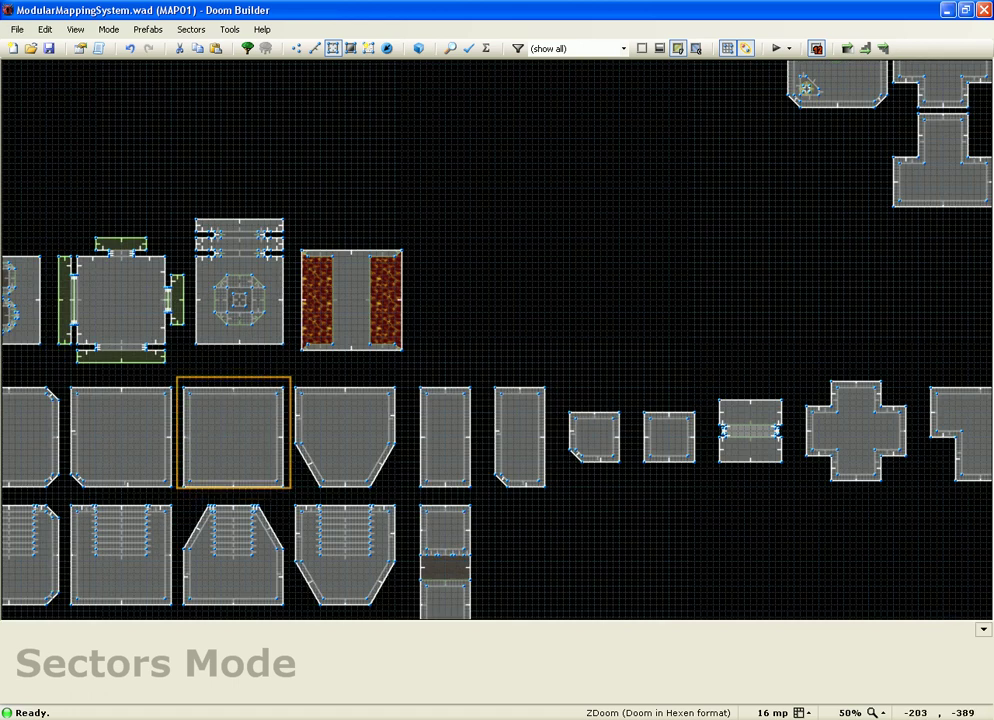
left_click(233, 437)
key("ctrl+c")
scroll(65, 443, "down", 1)
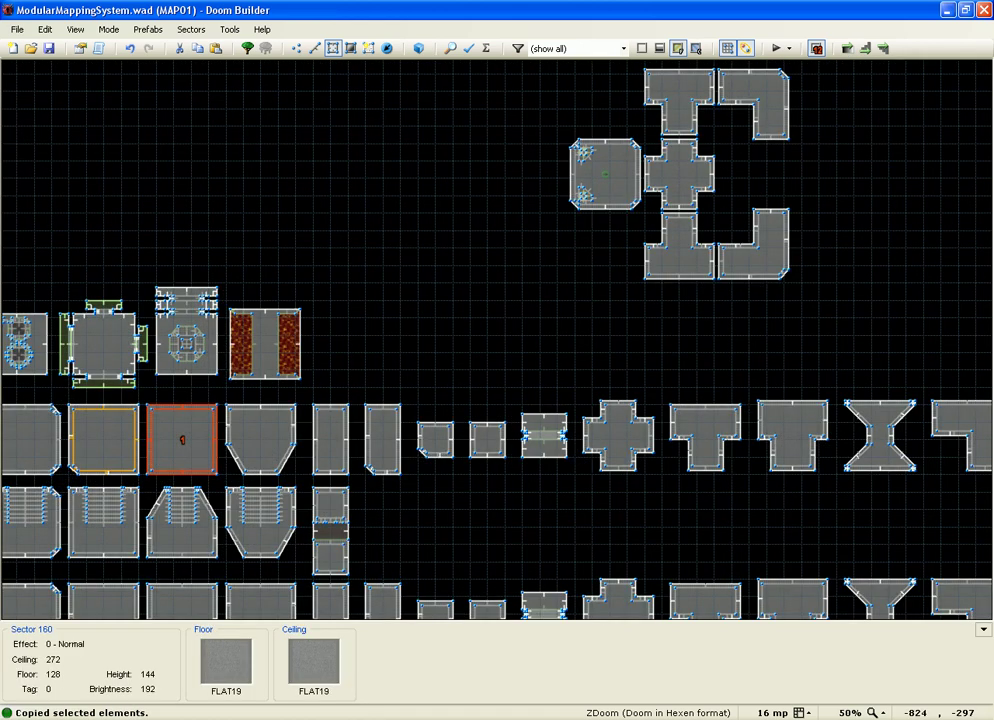
scroll(100, 440, "down", 1)
scroll(580, 240, "up", 5)
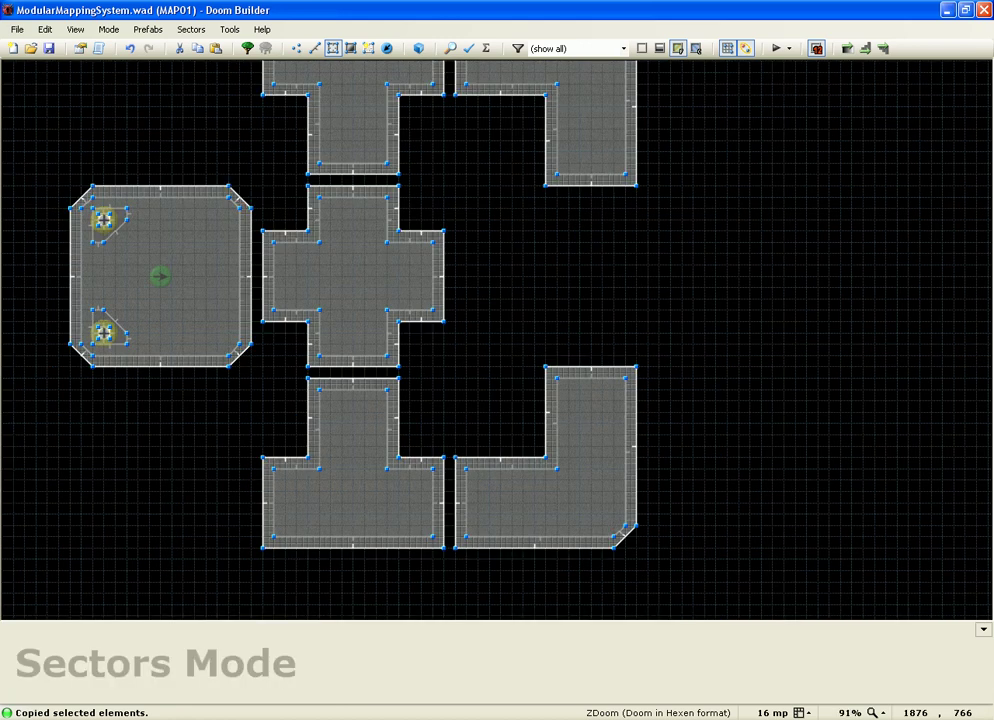
key("ctrl+v")
left_click_drag(592, 276, 594, 276)
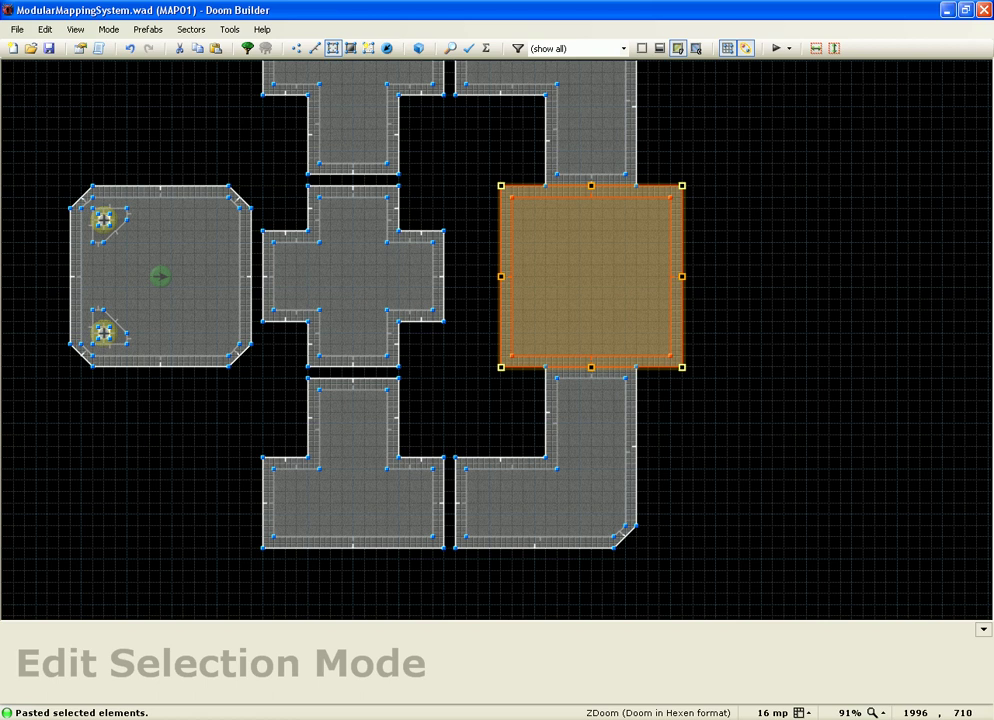
key("Return")
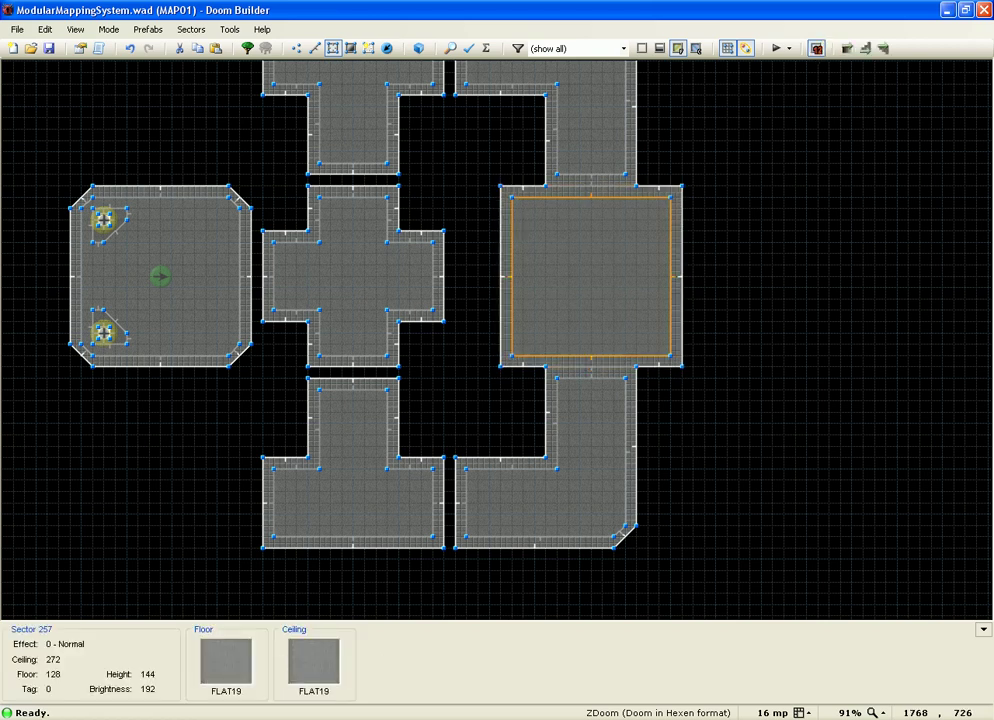
- Undo the paste of the square room between the two L-shaped rooms
scroll(665, 165, "down", 2)
scroll(452, 199, "down", 4)
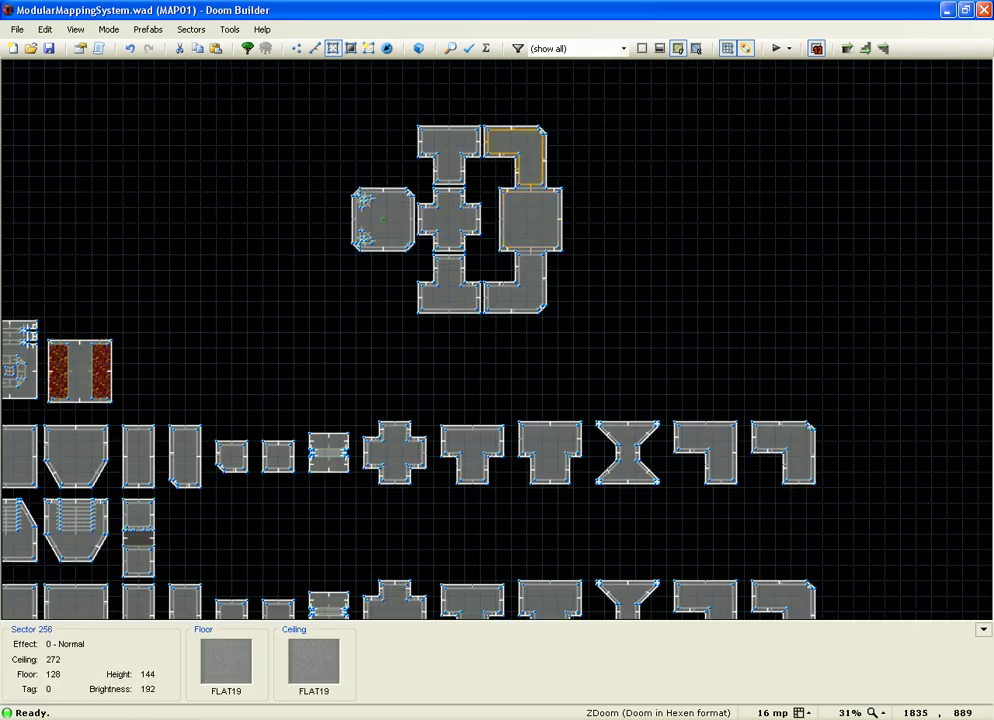
scroll(520, 285, "down", 2)
scroll(540, 395, "up", 1)
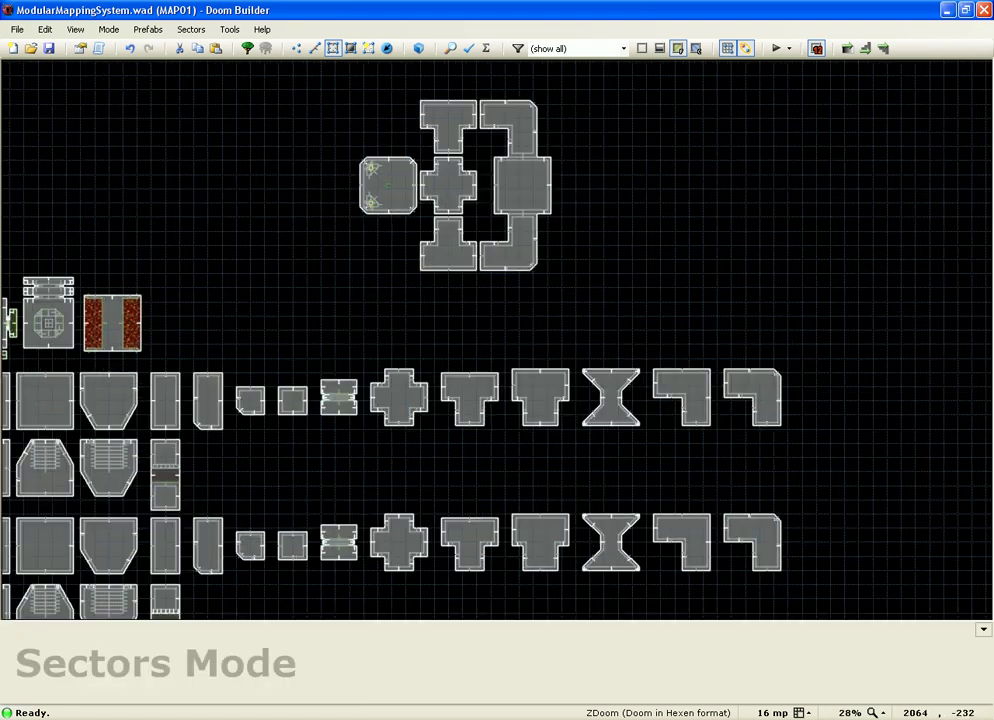
left_click(608, 398)
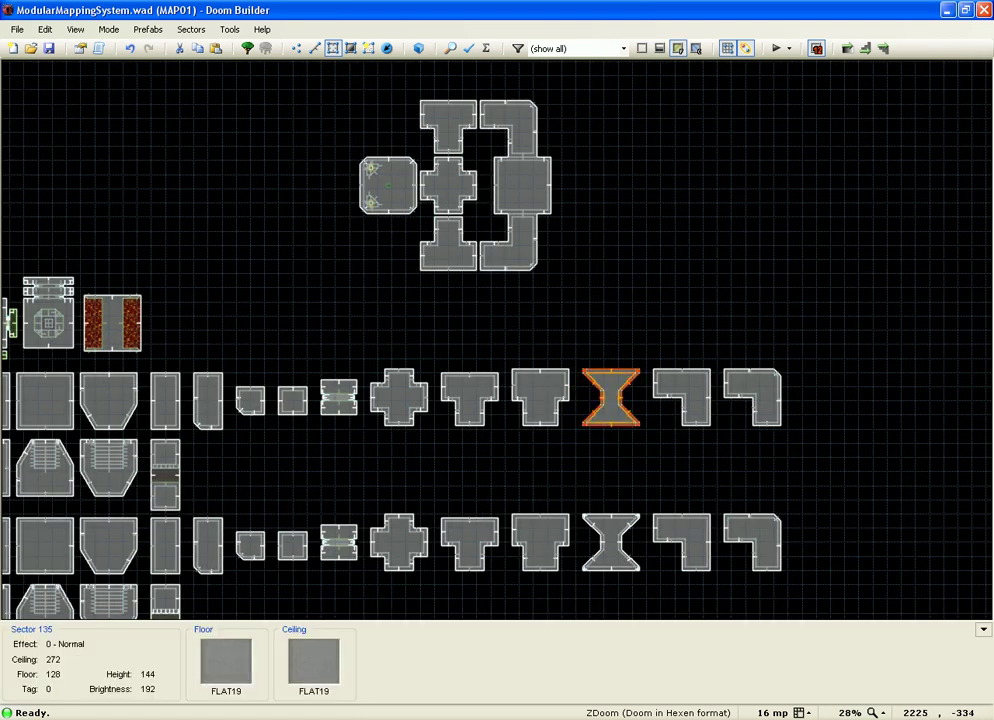
left_click(574, 452)
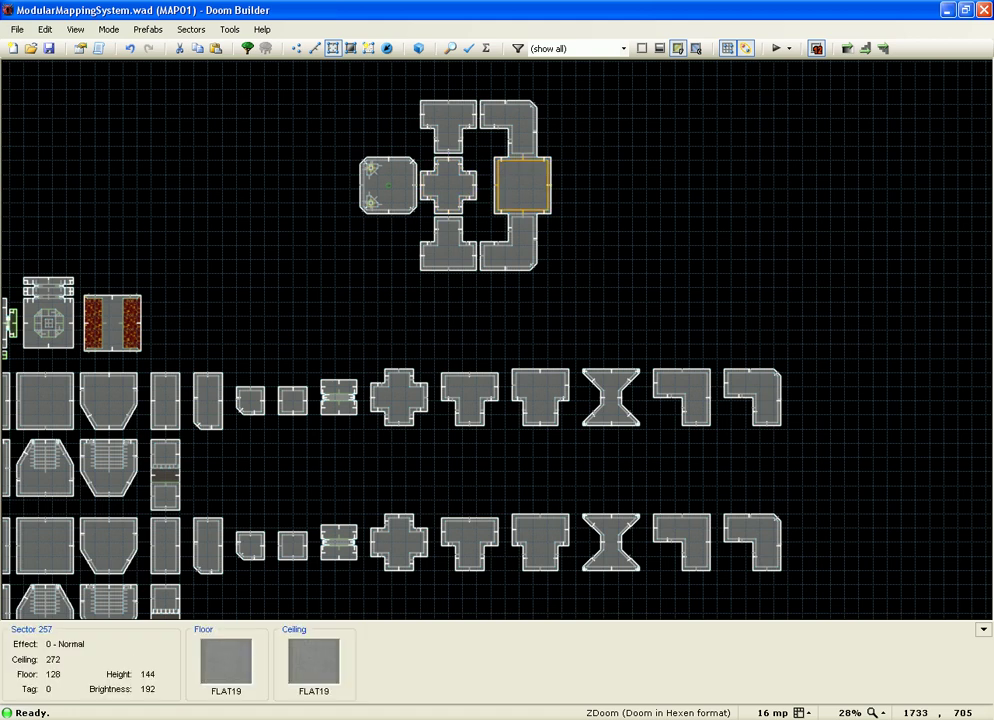
key("ctrl+z")
- Copy the plain square room from the middle module row and place it between the two L-shaped rooms
scroll(530, 206, "down", 2)
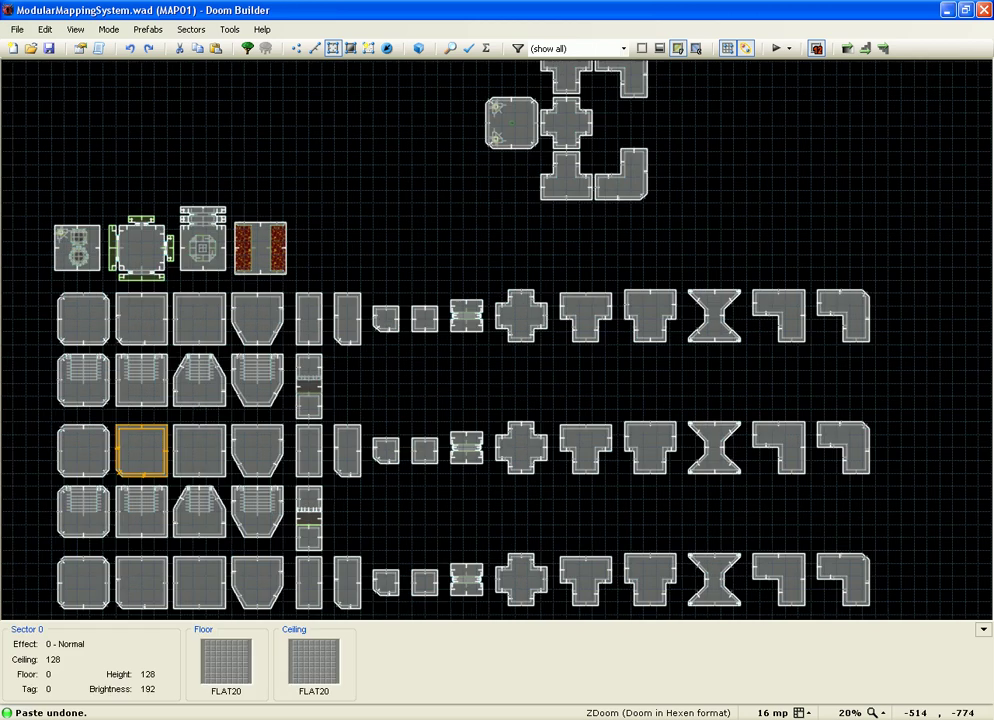
scroll(158, 430, "up", 3)
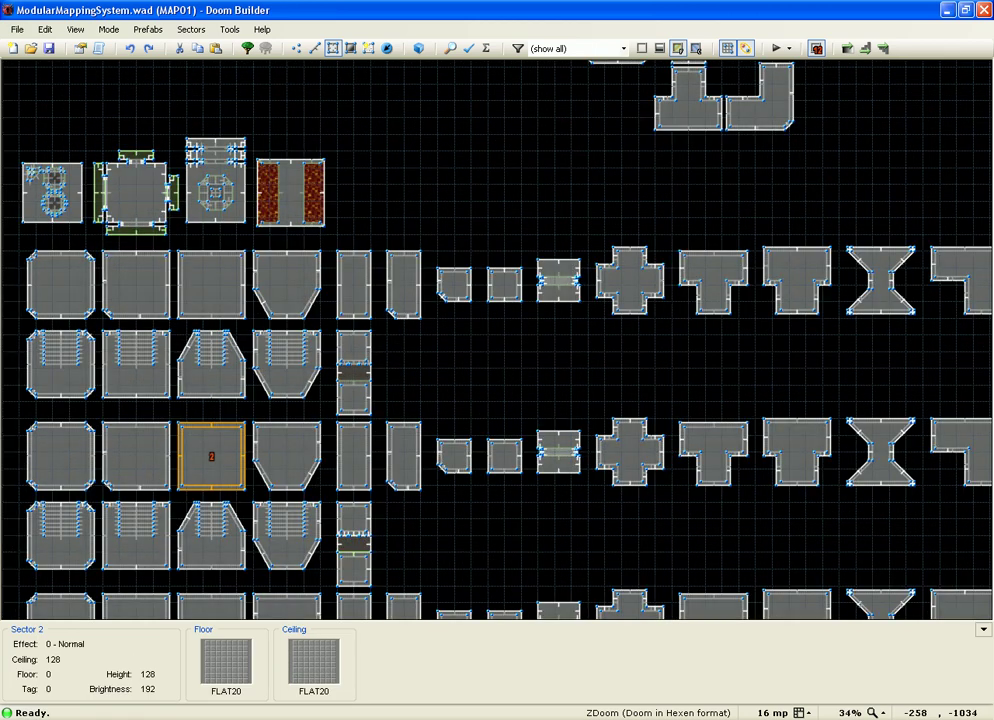
left_click(211, 455)
key("ctrl+c")
scroll(205, 437, "down", 2)
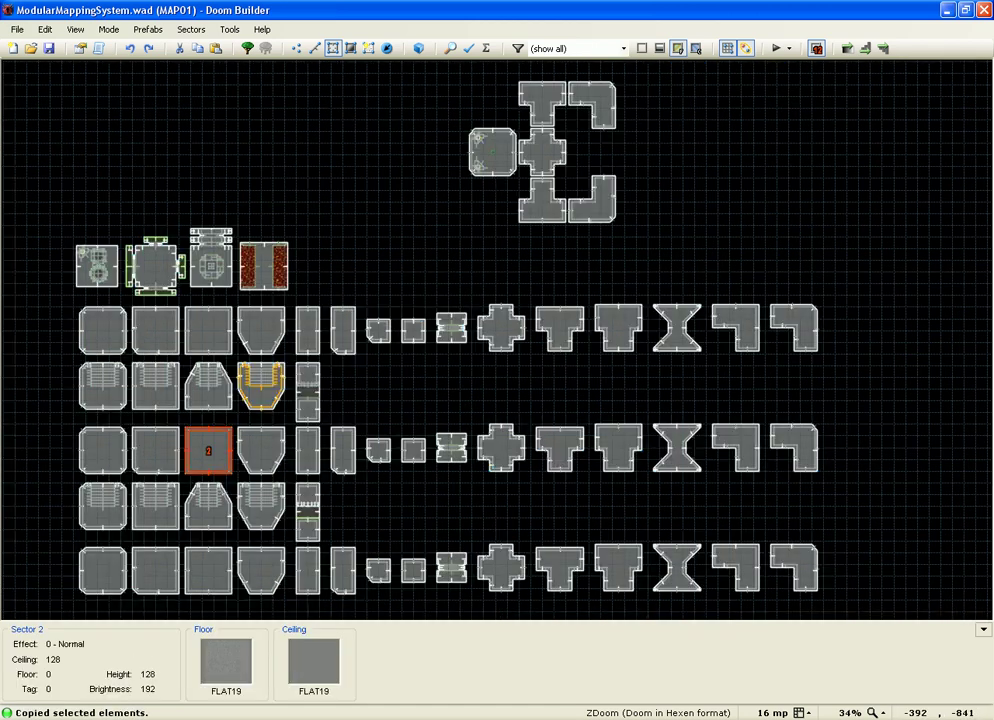
scroll(600, 160, "up", 2)
key("ctrl+v")
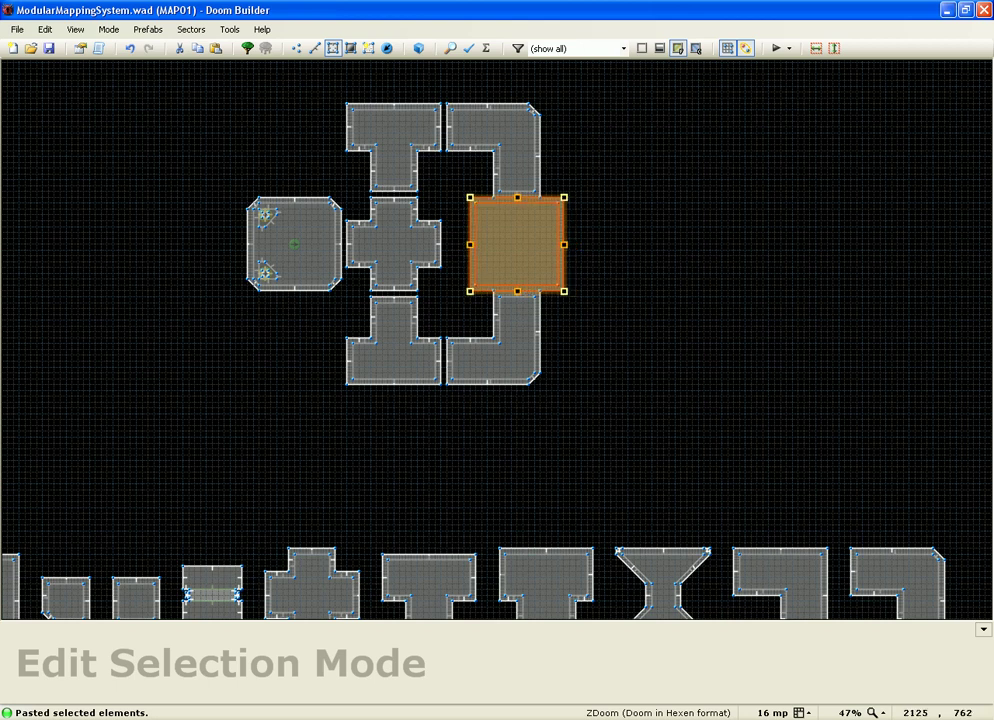
key("Return")
- Copy the hourglass-shaped room from the middle module row, rotate it 90 degrees, and attach it to the right side of the square room
scroll(321, 191, "down", 1)
scroll(301, 187, "down", 2)
scroll(354, 407, "up", 2)
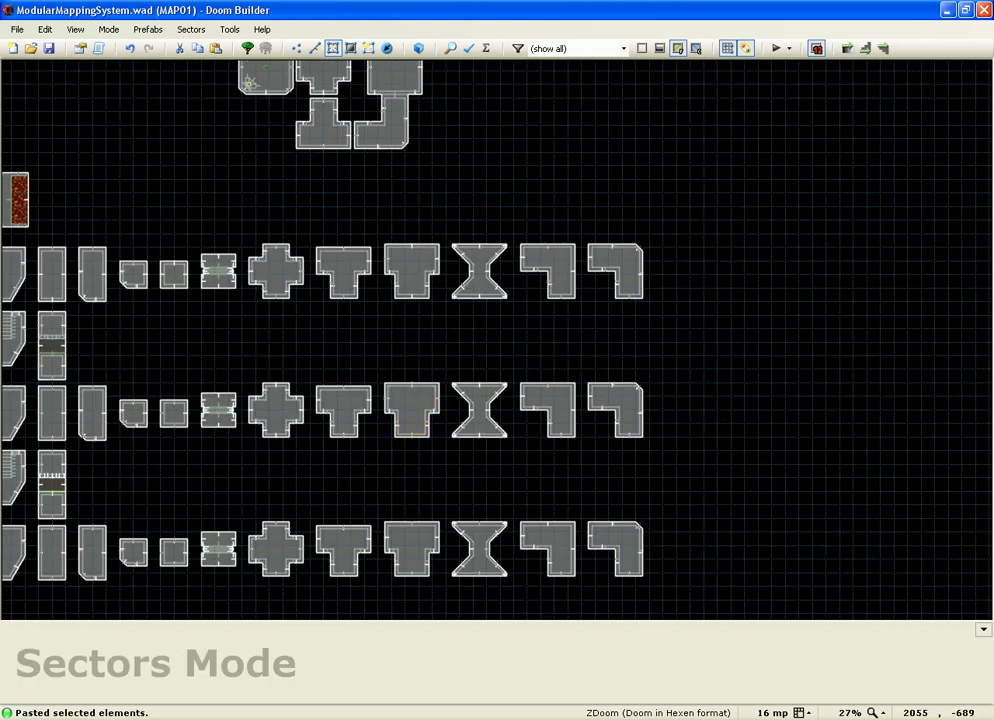
left_click_drag(449, 367, 514, 463)
key("ctrl+c")
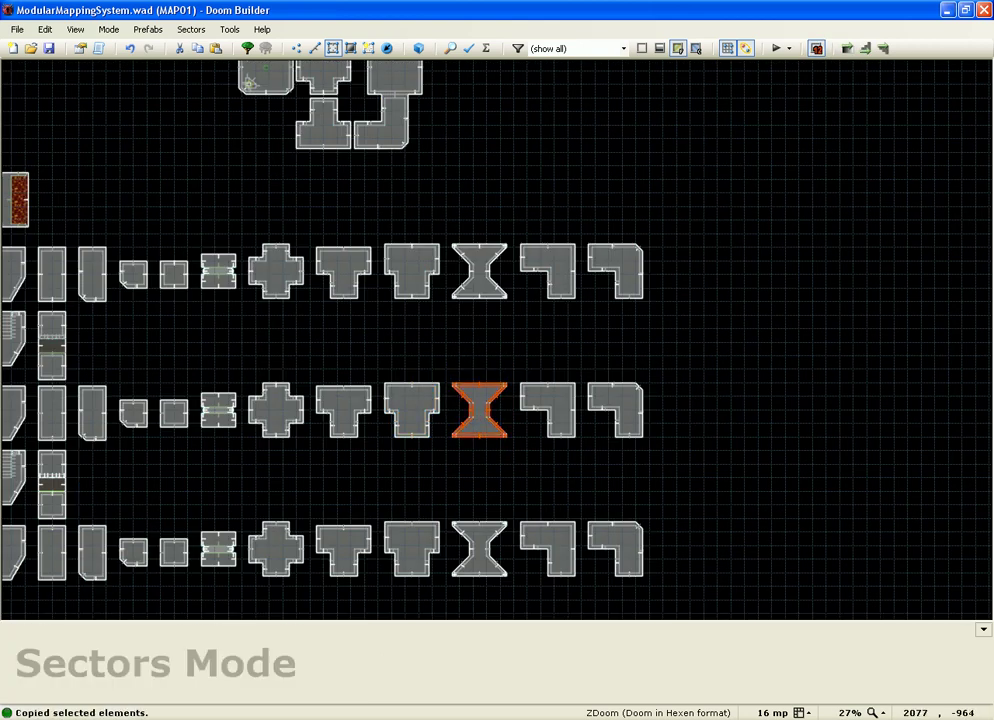
scroll(428, 432, "down", 2)
scroll(443, 238, "up", 4)
key("ctrl+v")
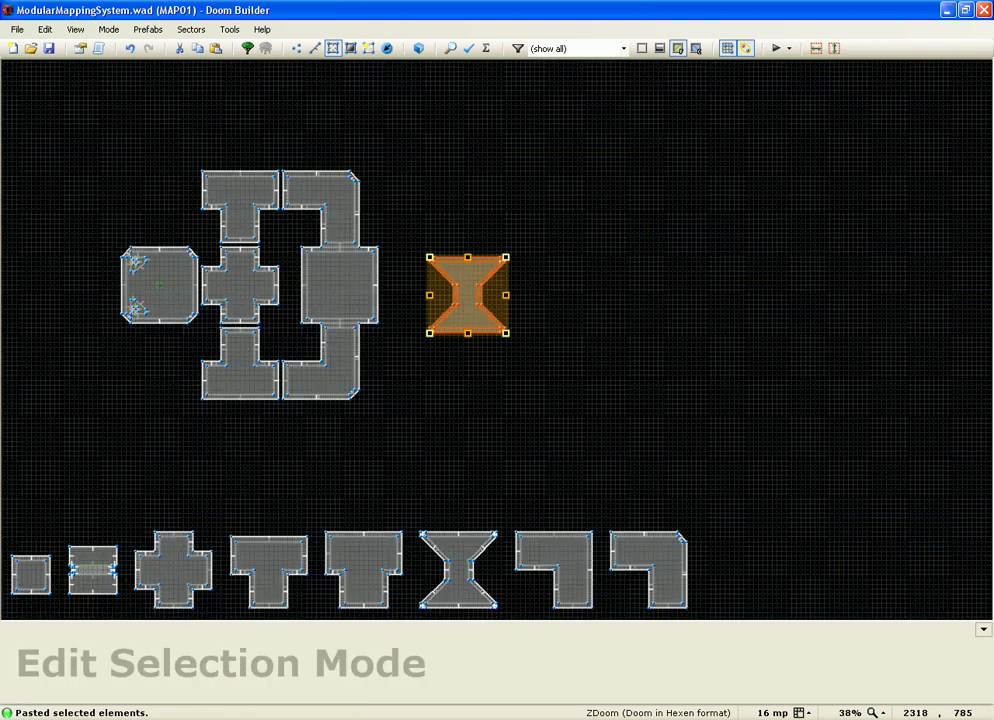
left_click_drag(506, 257, 418, 291)
key("Return")
scroll(435, 290, "up", 3)
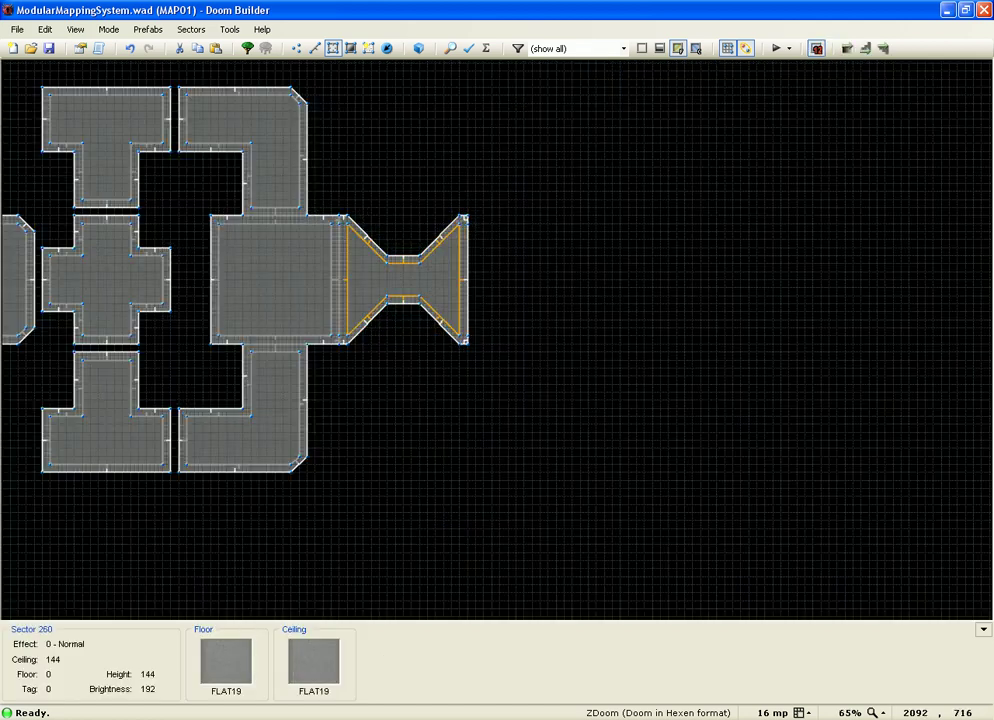
- Copy the square room with four chamfered corners from the middle module row and place it above the leftmost detailed room
scroll(440, 290, "down", 2)
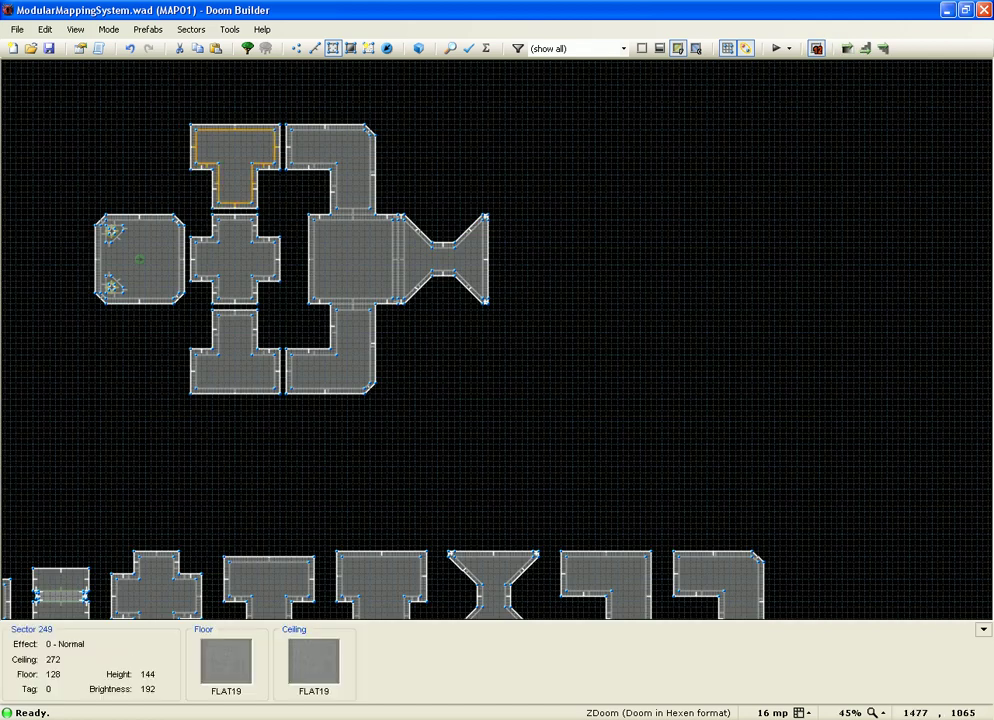
scroll(134, 150, "down", 2)
scroll(512, 400, "down", 2)
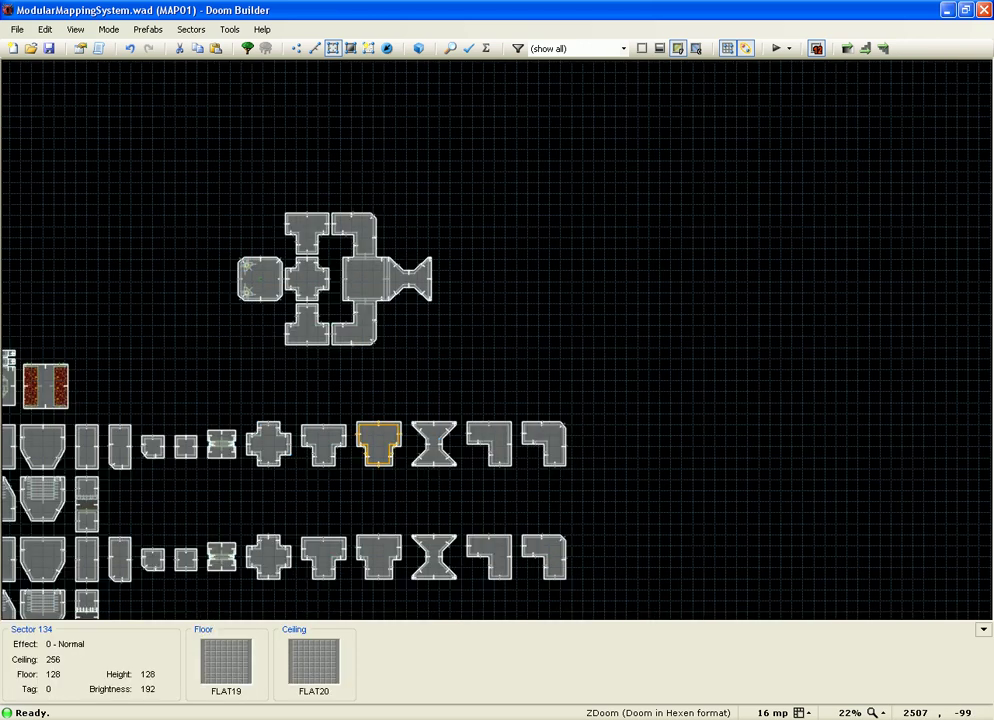
scroll(166, 434, "up", 6)
scroll(169, 390, "down", 4)
scroll(671, 445, "down", 2)
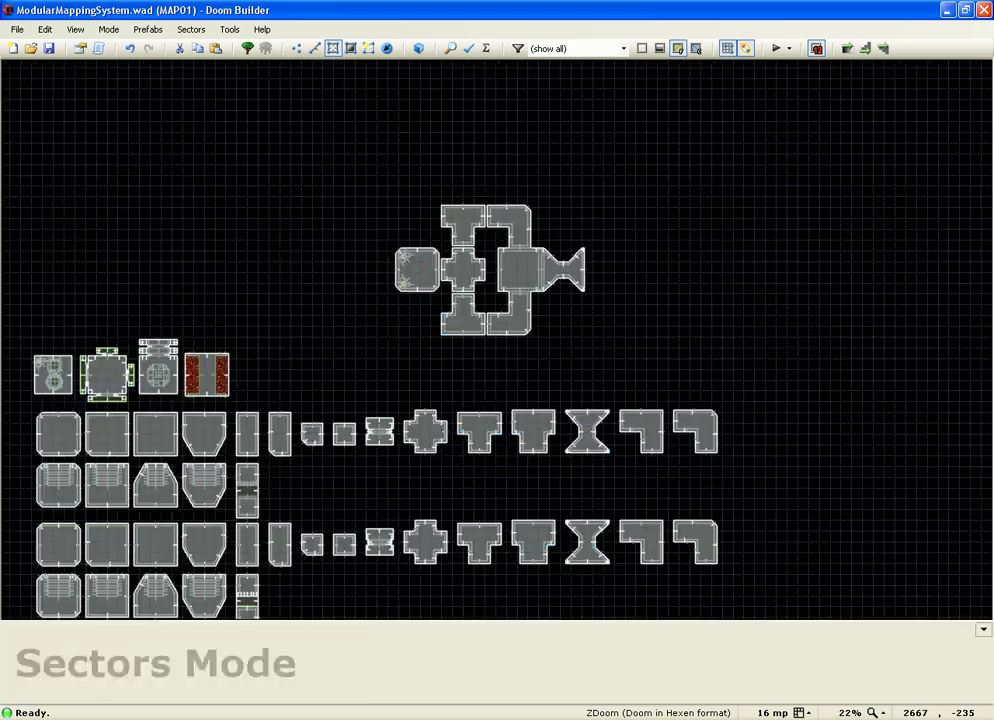
scroll(20, 446, "up", 1)
scroll(20, 428, "up", 2)
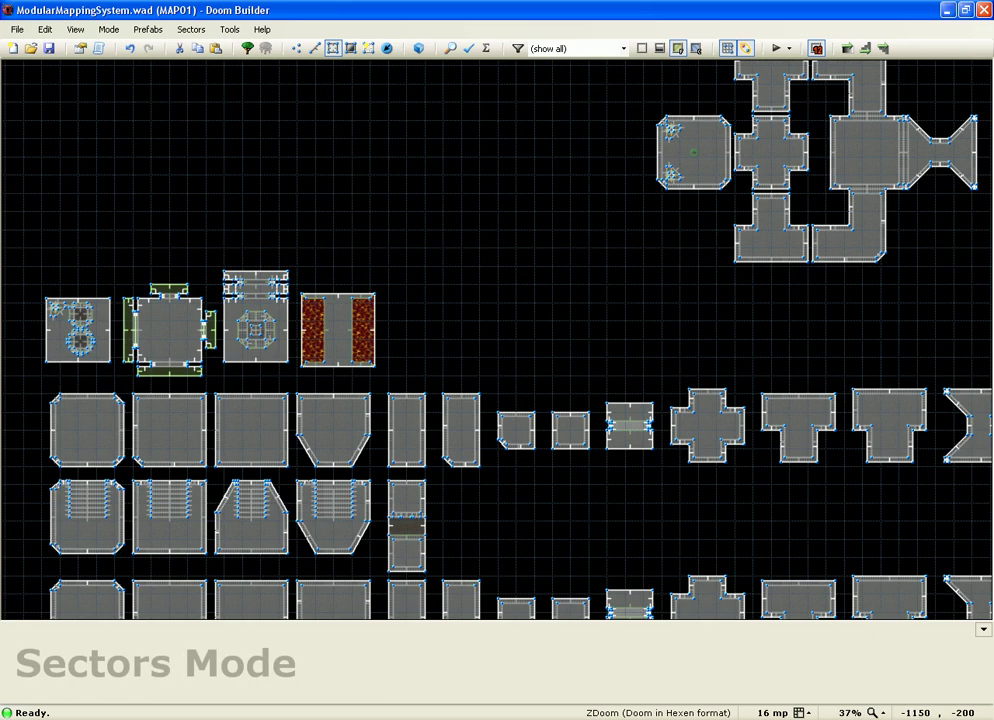
scroll(37, 365, "down", 3)
scroll(23, 580, "up", 2)
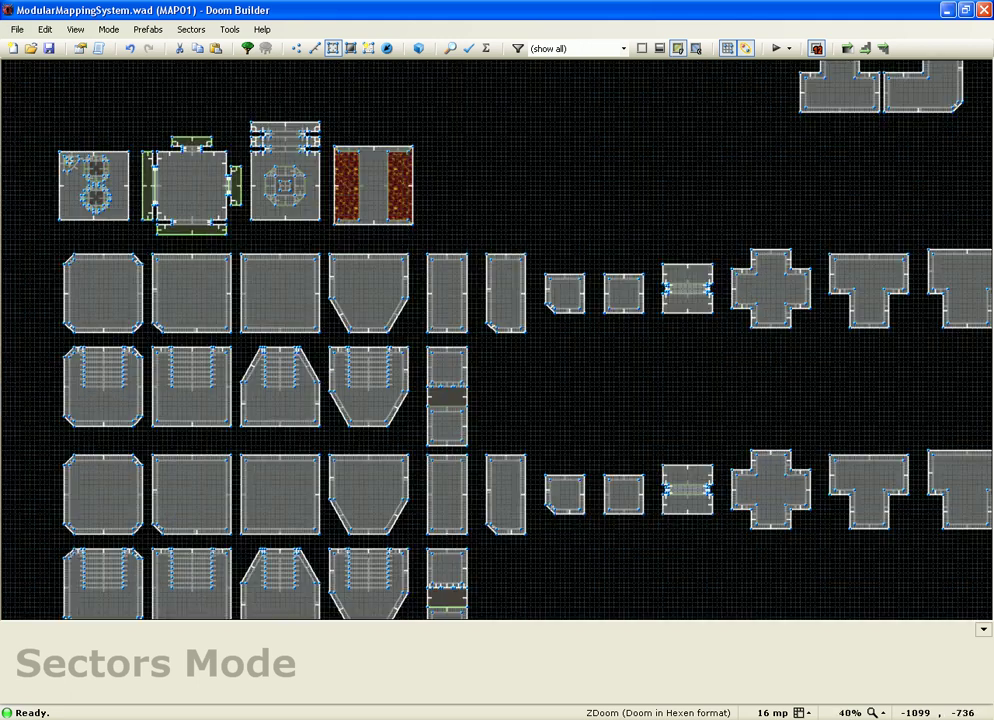
left_click_drag(48, 442, 156, 551)
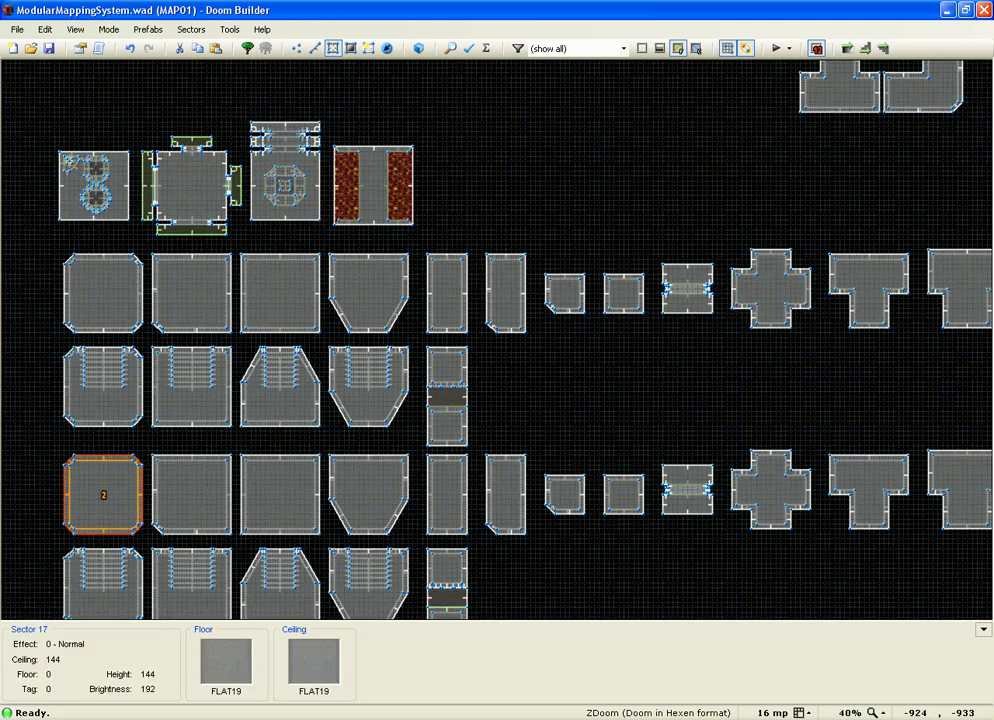
key("ctrl+c")
scroll(64, 540, "down", 3)
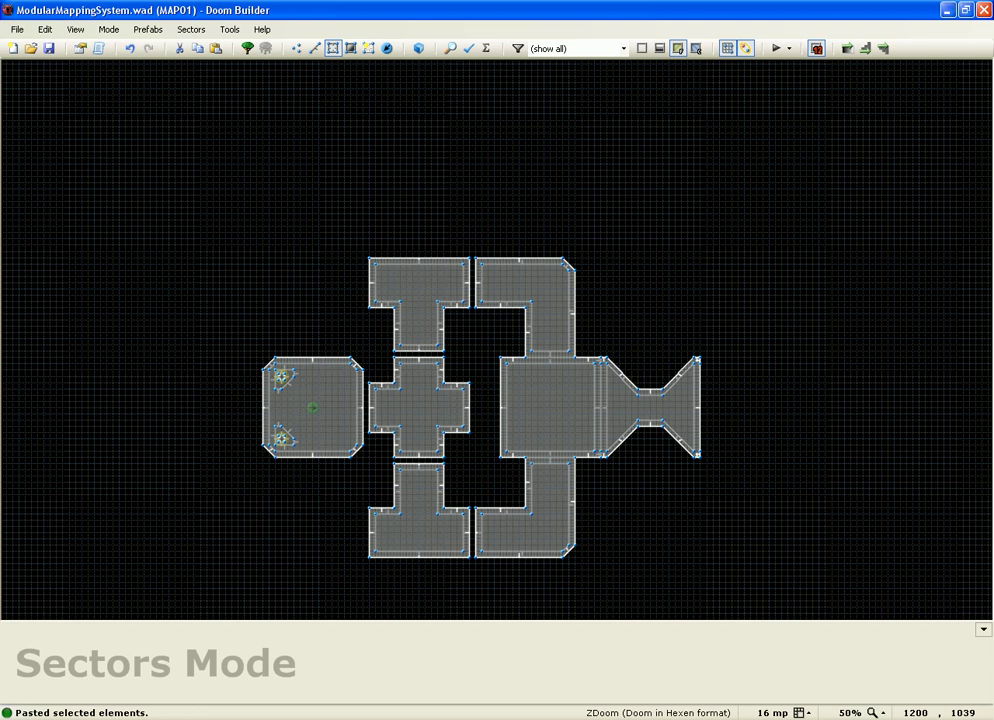
key("ctrl+v")
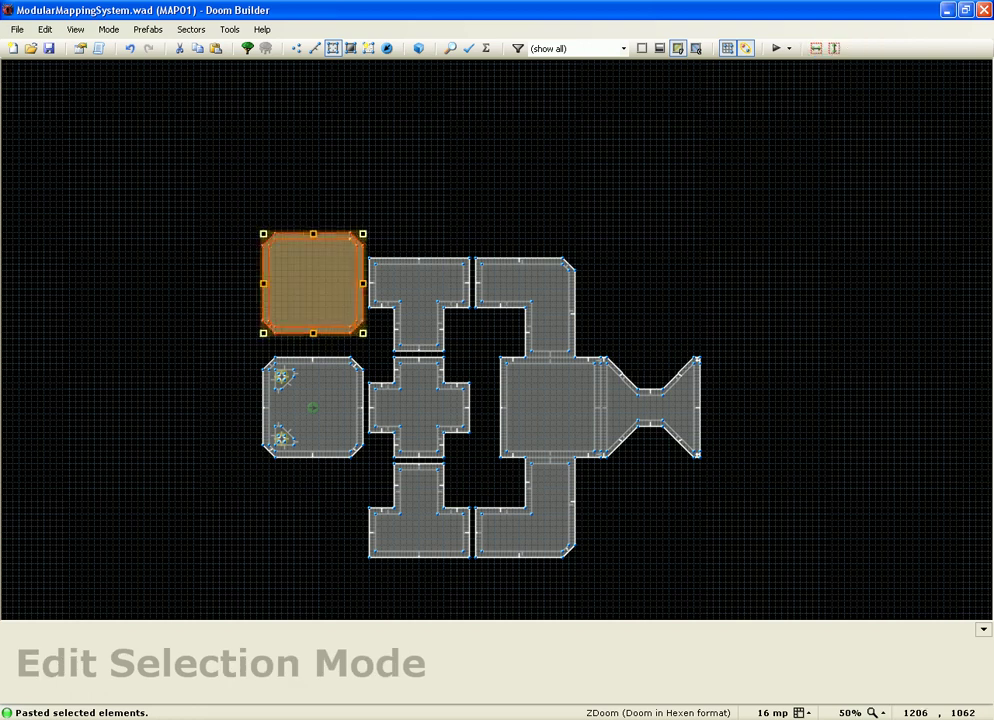
left_click(192, 437)
- Paste another chamfered square room and place it below the leftmost detailed room
key("ctrl+v")
left_click_drag(180, 433, 323, 545)
key("Return")
- Copy the tapered stair room from the lower stair row, rotate it 90 degrees counterclockwise, and attach its stair end to the hourglass room
scroll(333, 358, "down", 8)
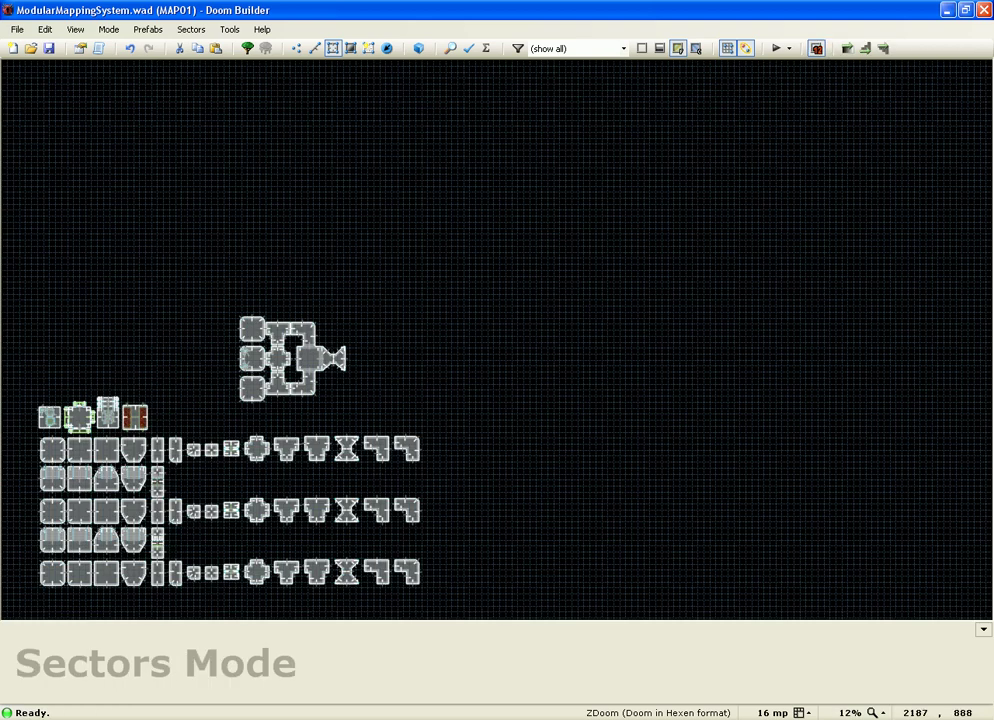
scroll(200, 500, "up", 4)
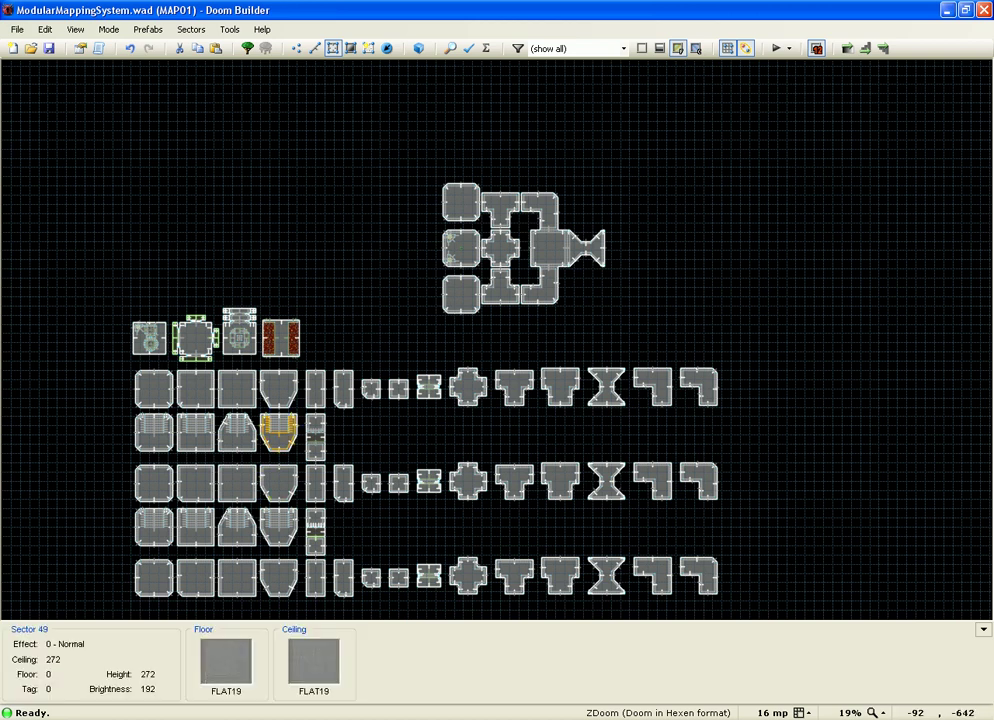
scroll(253, 525, "down", 2)
scroll(248, 540, "up", 3)
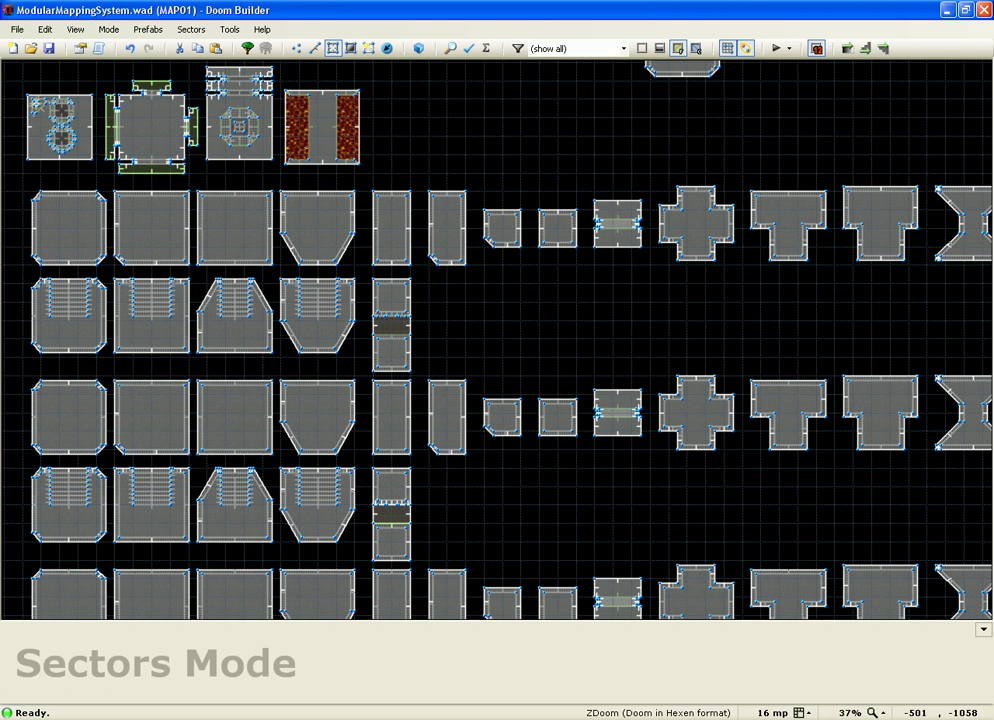
left_click_drag(190, 455, 273, 547)
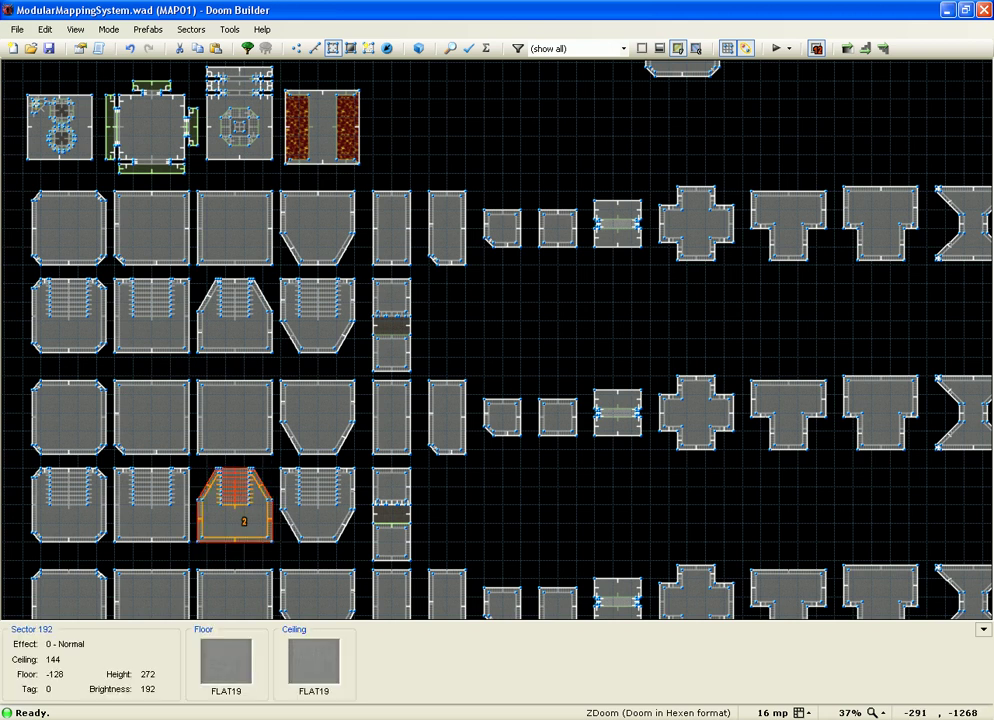
key("ctrl+c")
scroll(220, 518, "down", 6)
scroll(376, 323, "up", 8)
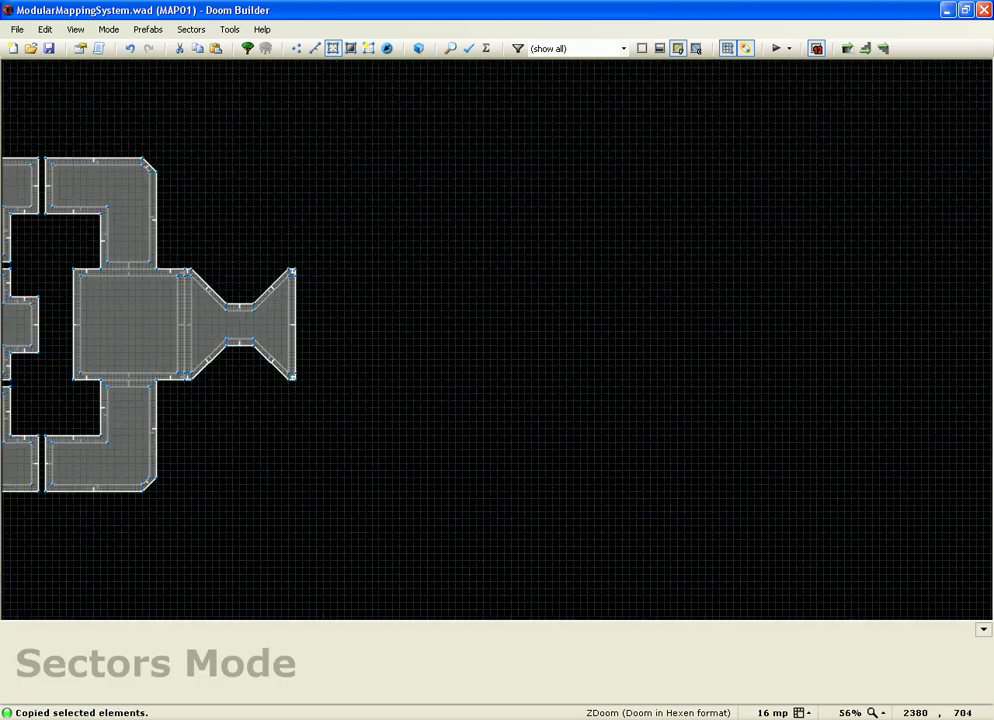
key("ctrl+v")
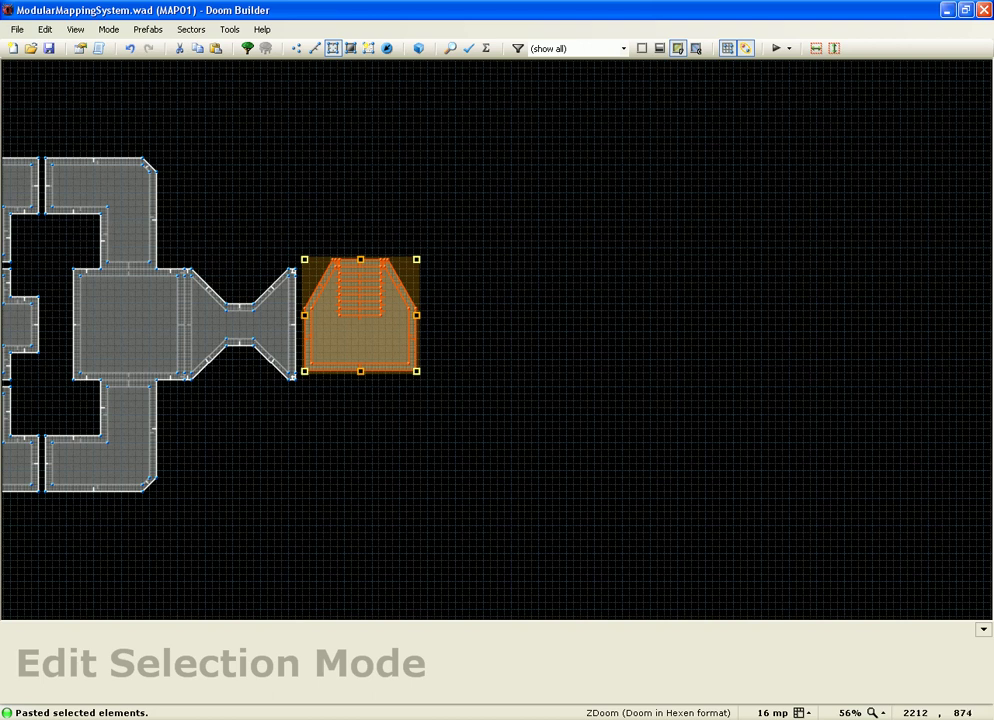
left_click_drag(304, 259, 297, 371)
mouse_move(348, 309)
left_mouse_down()
mouse_move(346, 325)
mouse_move(336, 325)
left_mouse_up()
key("Return")
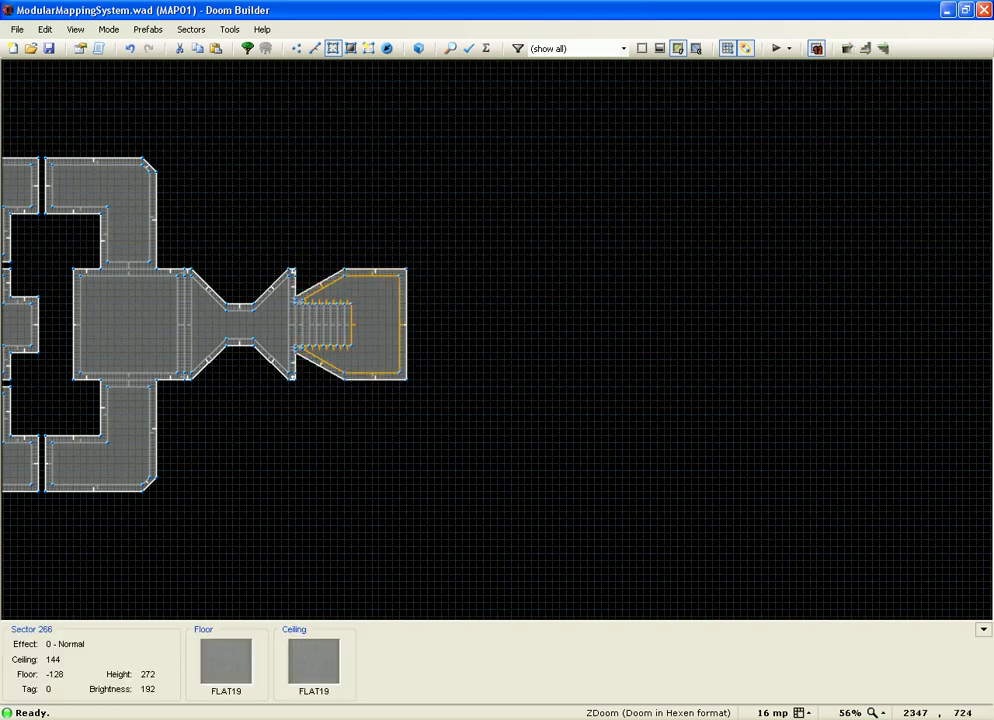
- Copy the chamfered square room from the bottom module row and place it right of the tapered stair room, aligned with it
scroll(544, 312, "down", 4)
scroll(485, 315, "up", 2)
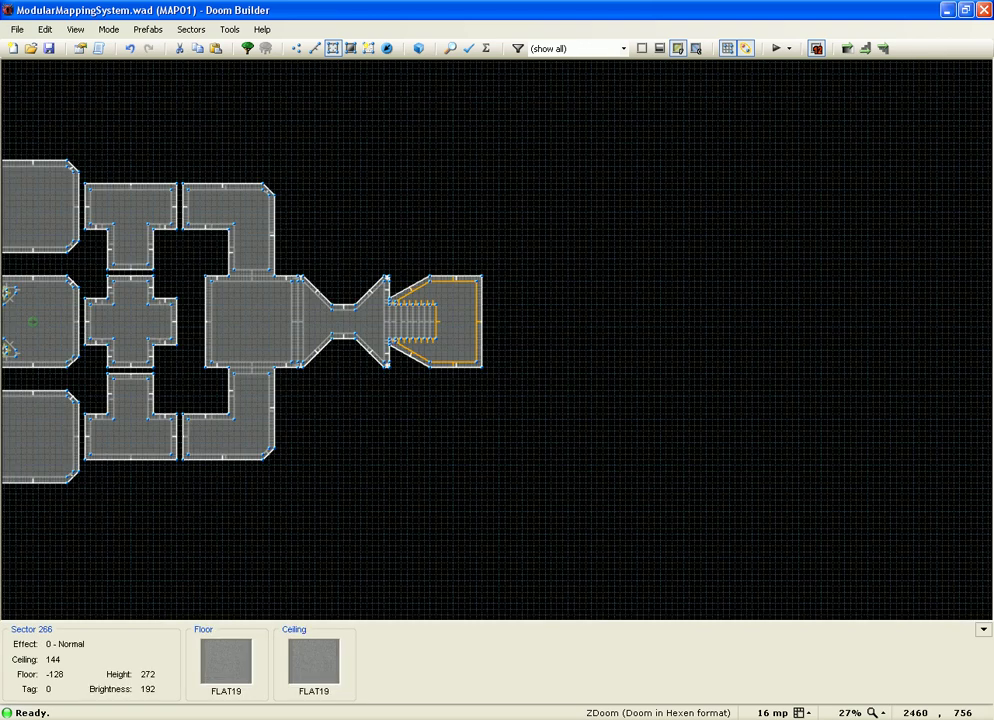
scroll(455, 305, "down", 5)
scroll(172, 400, "up", 3)
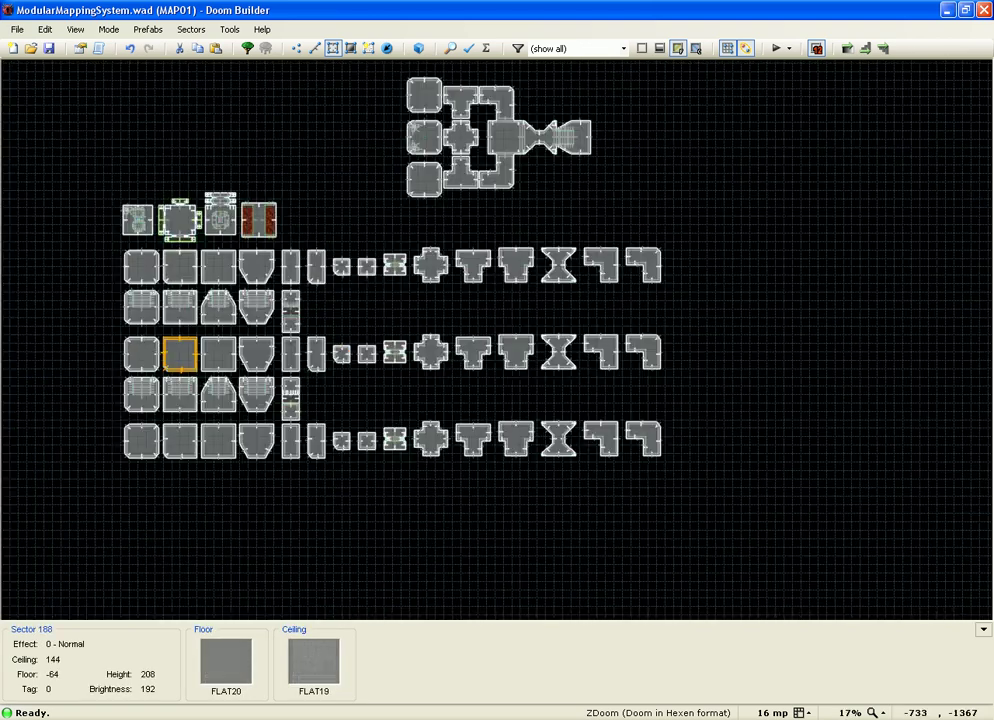
scroll(204, 375, "up", 1)
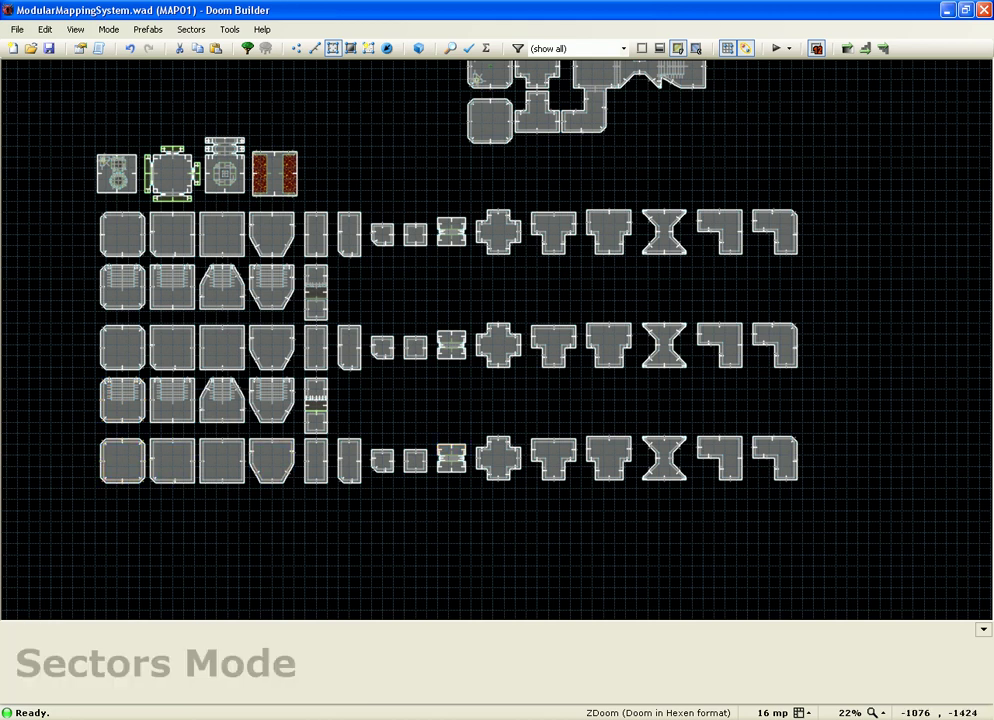
left_click_drag(92, 432, 148, 490)
key("ctrl+c")
scroll(73, 450, "down", 2)
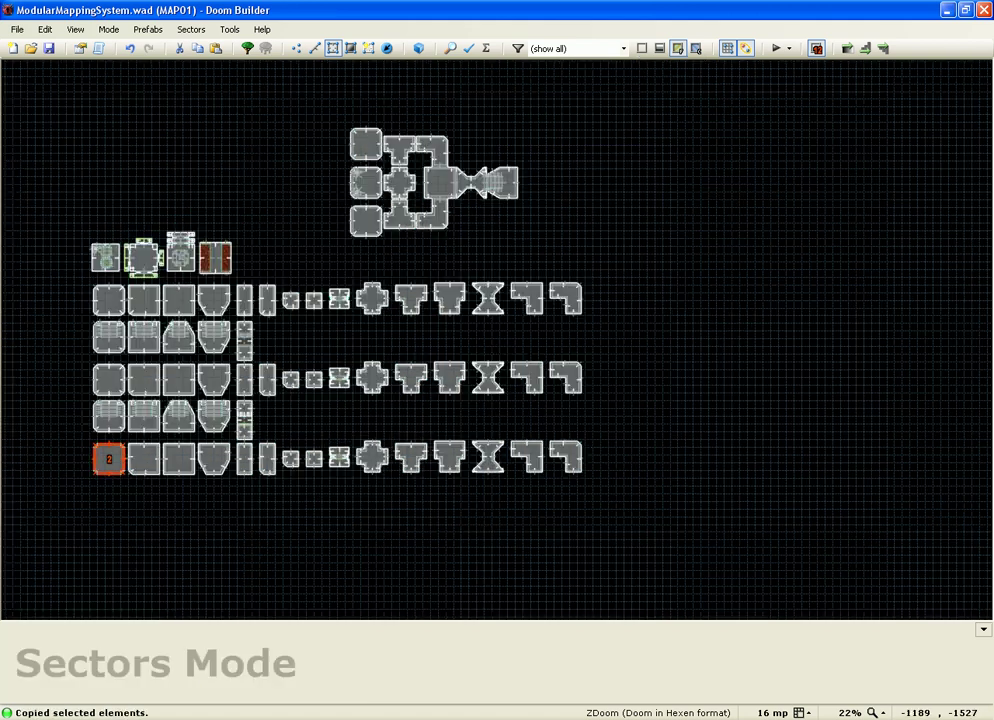
scroll(359, 338, "up", 3)
key("ctrl+v")
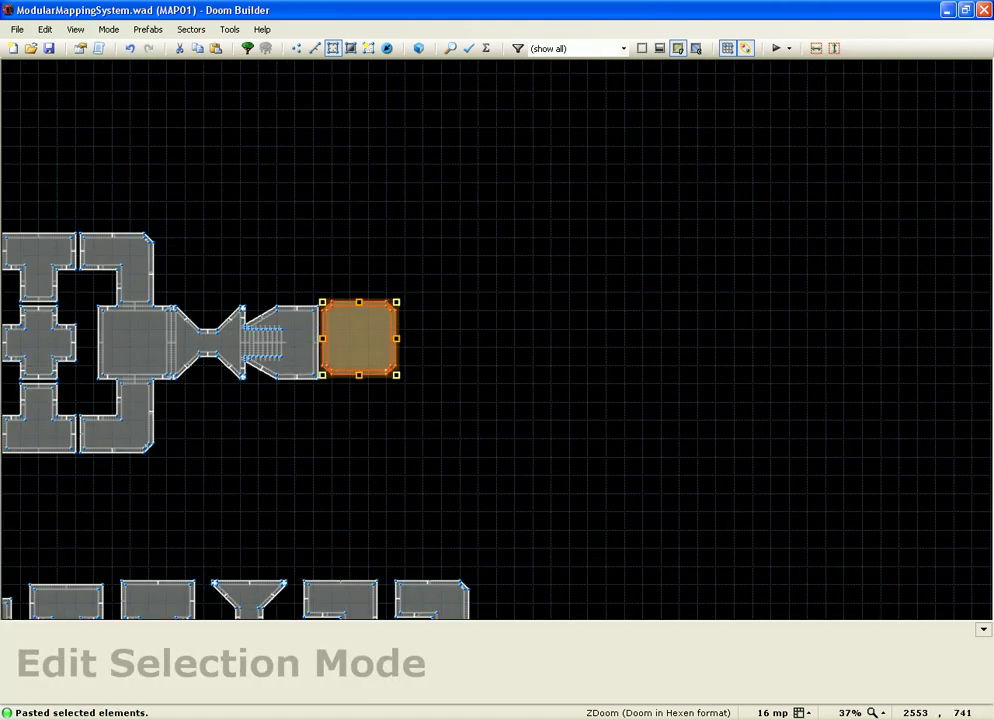
scroll(516, 370, "up", 2)
scroll(322, 311, "down", 2)
scroll(468, 299, "up", 2)
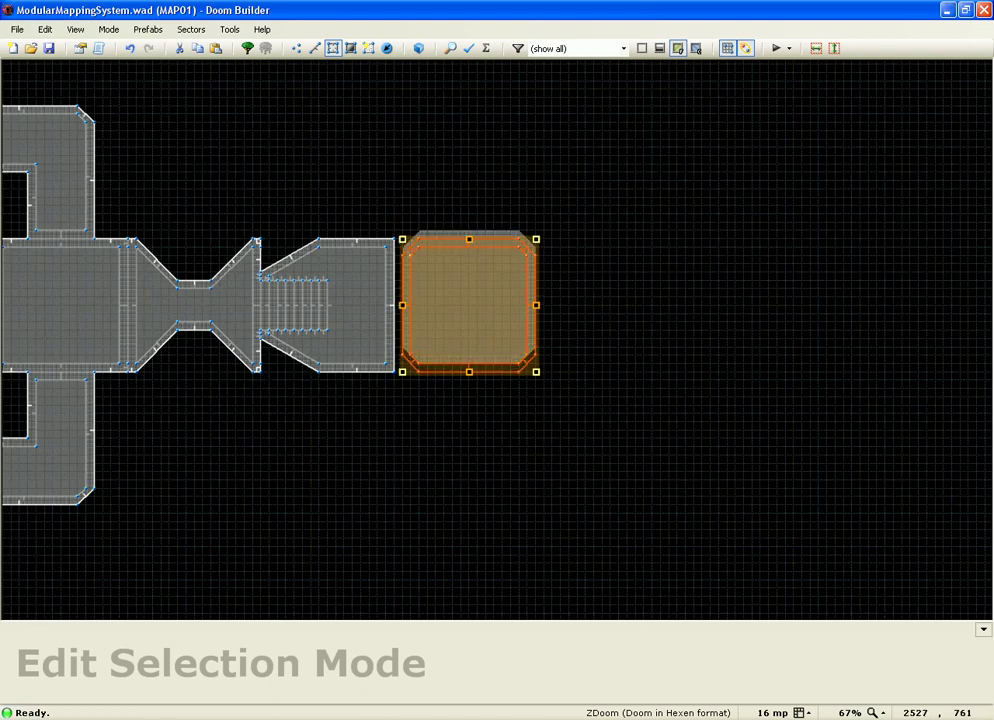
scroll(730, 363, "down", 2)
scroll(747, 362, "down", 1)
key("Return")
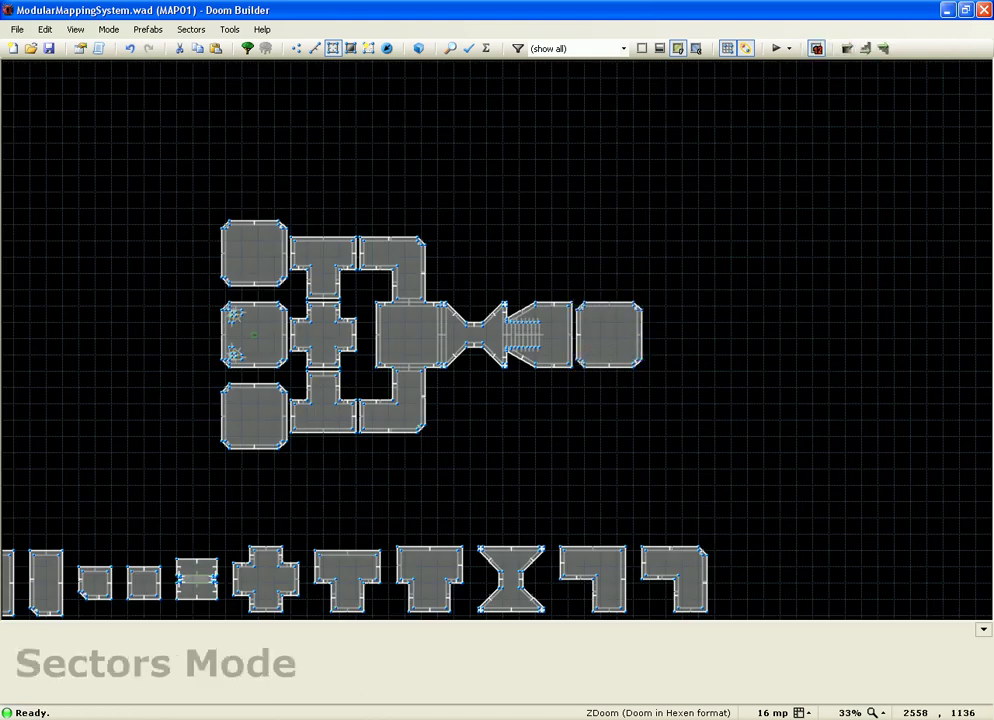
- Move all the assembled rooms together farther up, away from the module rows, and clear the selection
mouse_move(742, 167)
left_mouse_down()
mouse_move(357, 356)
mouse_move(181, 479)
left_mouse_up()
right_click_drag(394, 338, 395, 335)
key("ctrl+v")
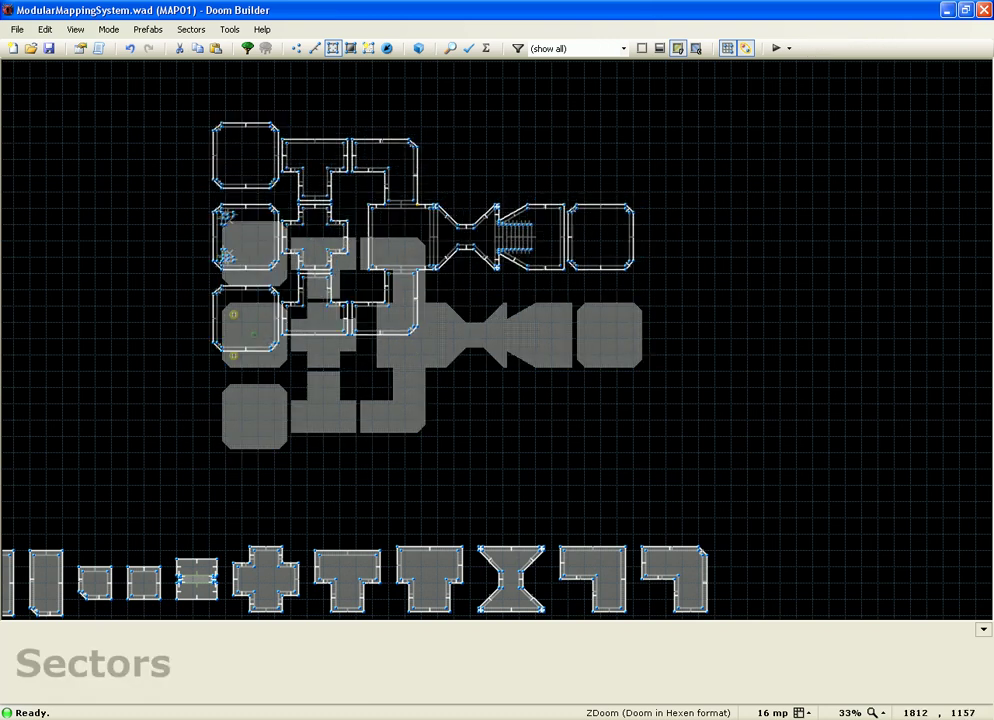
key("Return")
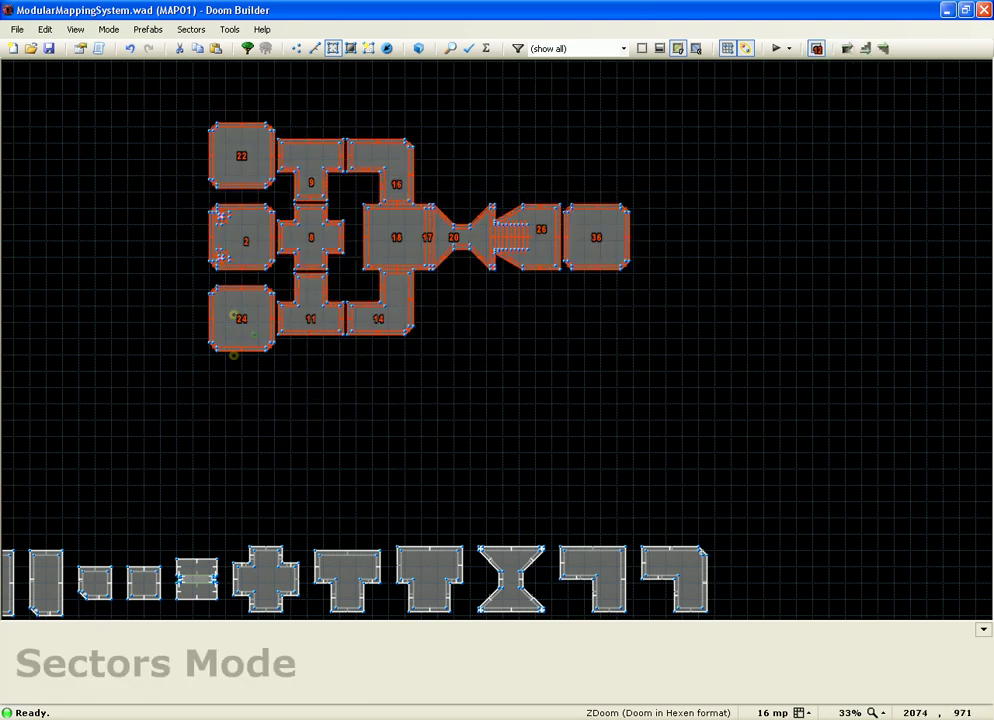
left_click_drag(628, 302, 551, 374)
- Copy the narrower T-shaped room from the bottom module row, rotate it 90 degrees clockwise, and place its stem against the rightmost chamfered square room
scroll(614, 182, "down", 4)
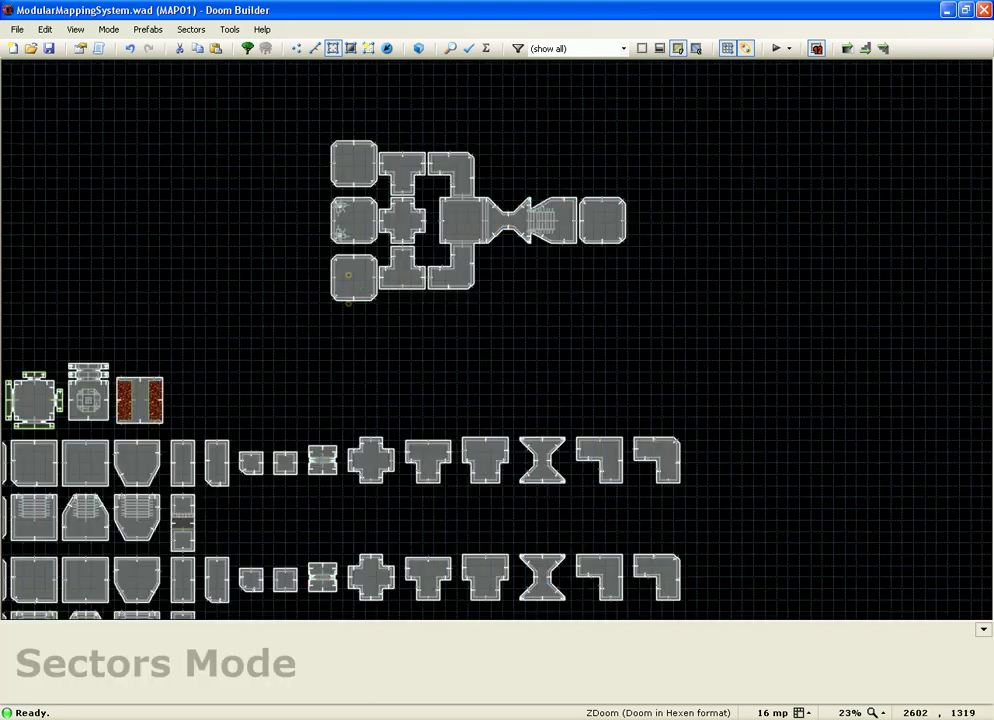
scroll(272, 573, "up", 1)
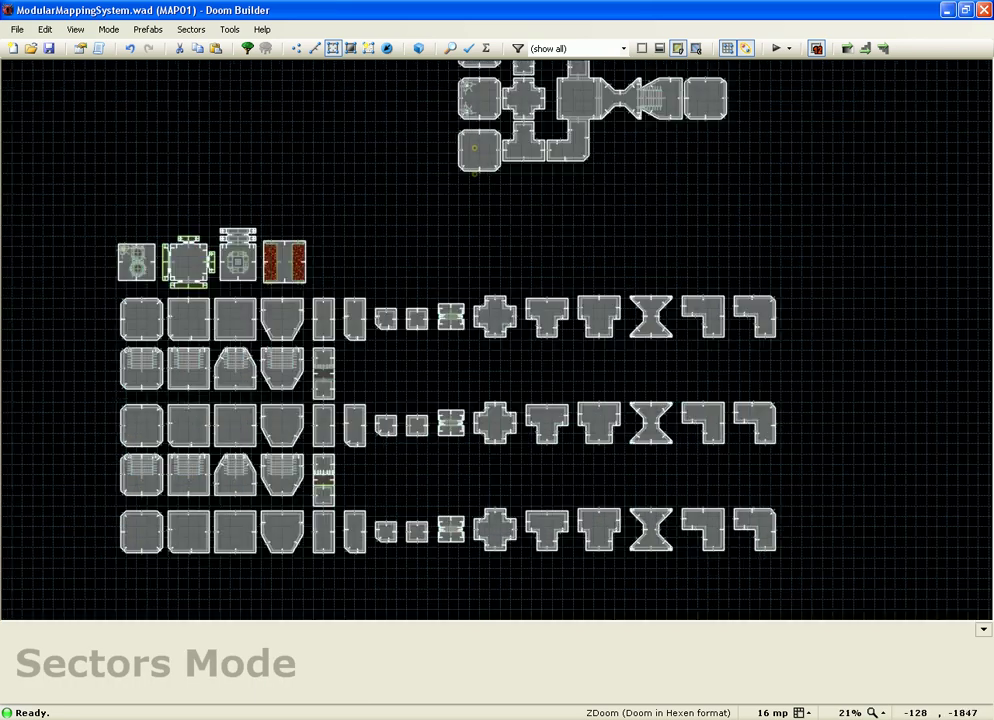
scroll(449, 580, "up", 2)
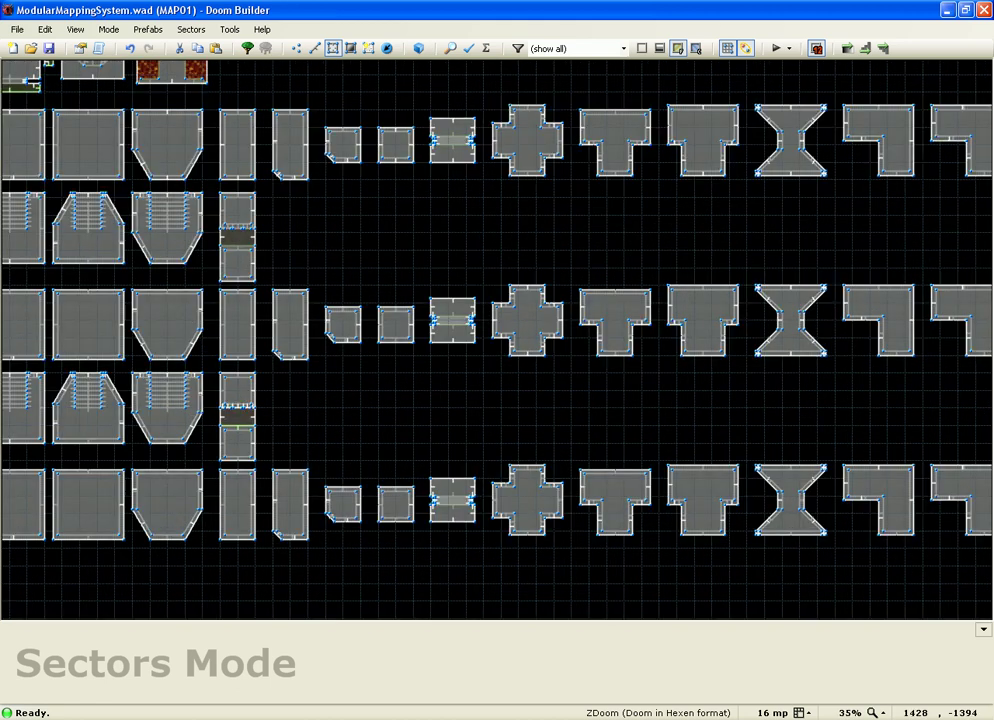
key("ctrl+c")
scroll(541, 508, "down", 3)
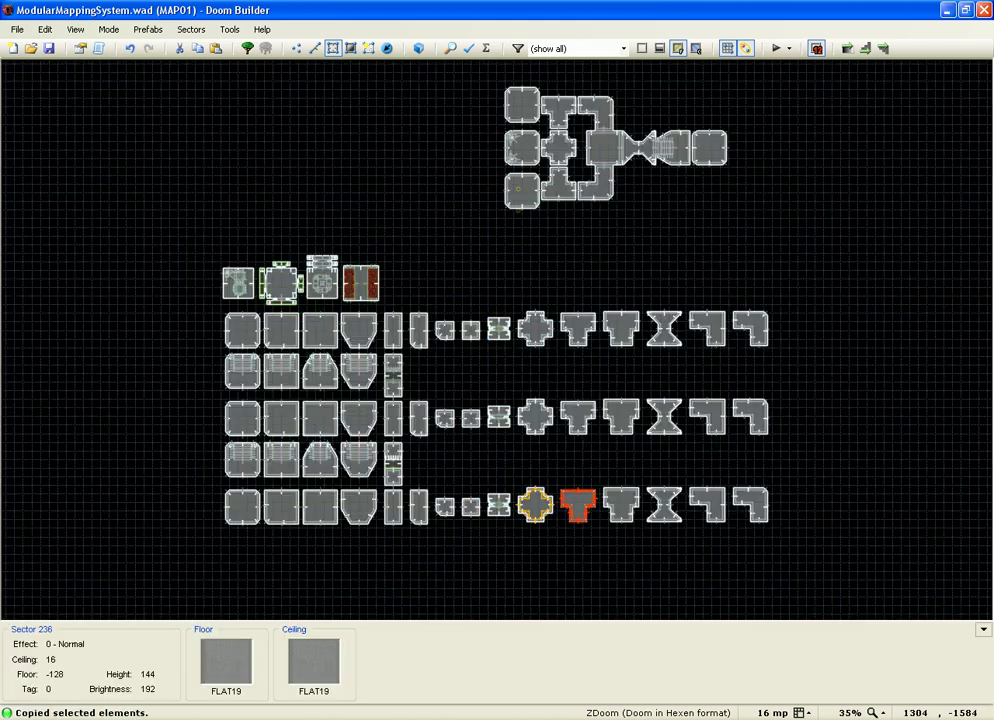
scroll(696, 246, "up", 5)
key("ctrl+v")
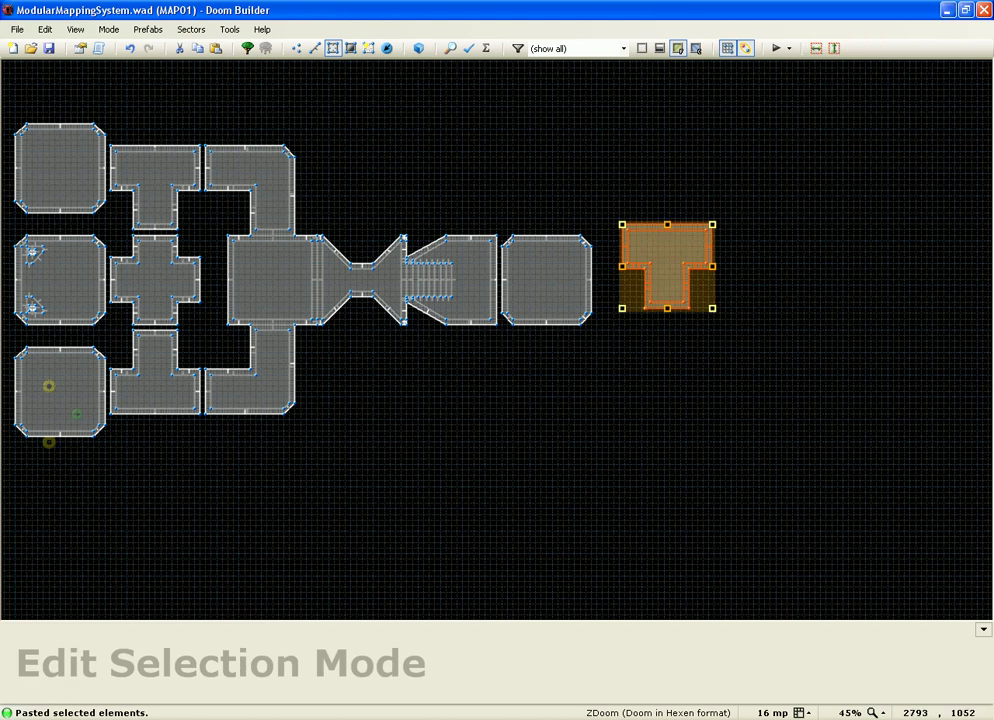
left_click_drag(620, 309, 616, 242)
left_click_drag(679, 262, 649, 277)
left_click(727, 295)
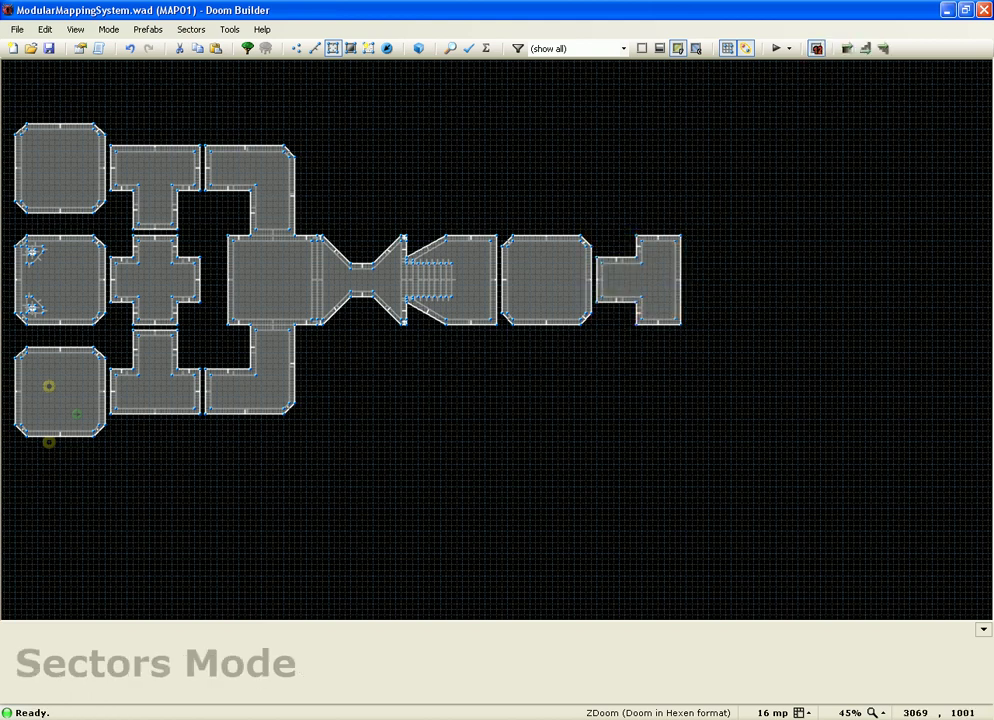
scroll(724, 234, "down", 1)
scroll(642, 253, "down", 4)
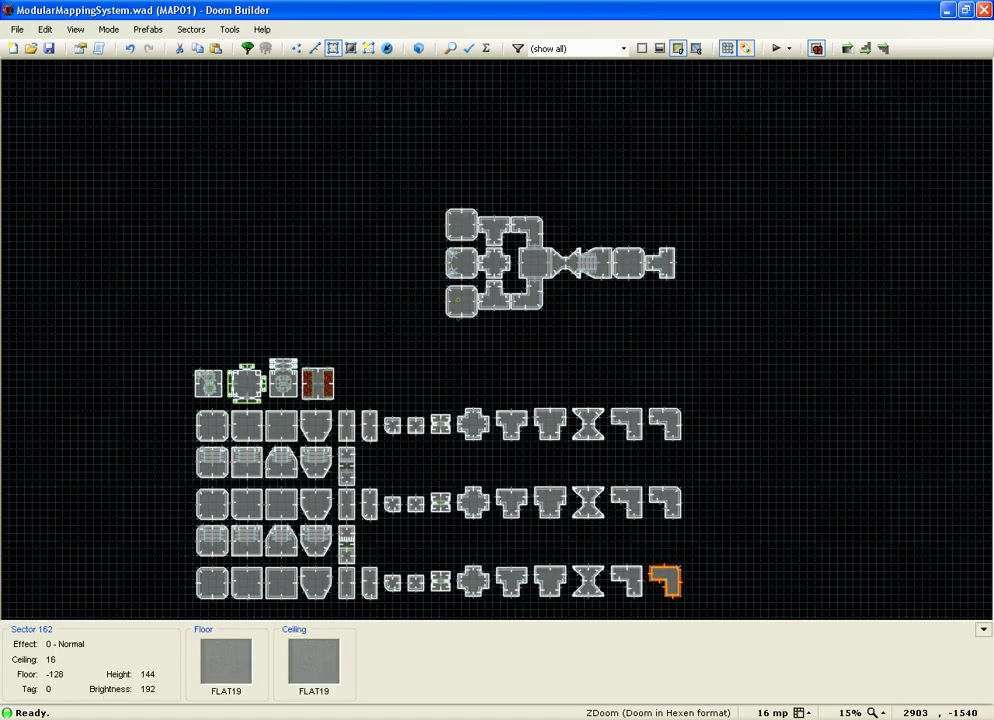
- Copy the chamfered corner room from the bottom module row, rotate it 90 degrees clockwise, and place it below the T-shaped room, aligned with its crossbar
left_click(665, 580)
key("ctrl+c")
scroll(665, 260, "up", 4)
key("ctrl+v")
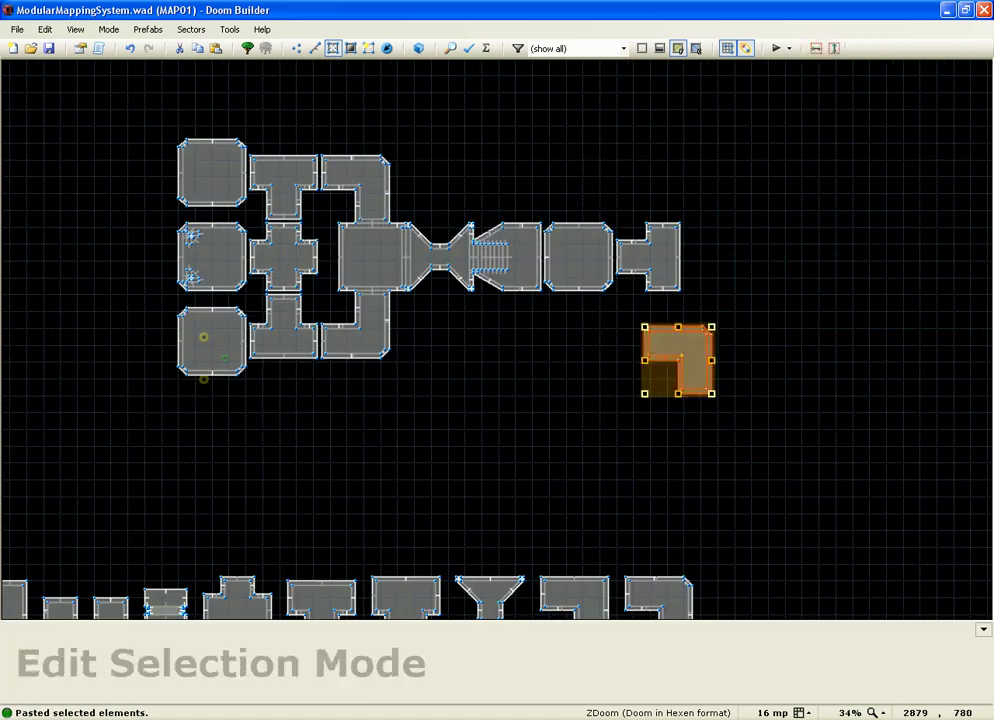
left_click_drag(681, 354, 682, 419)
left_click_drag(655, 371, 653, 358)
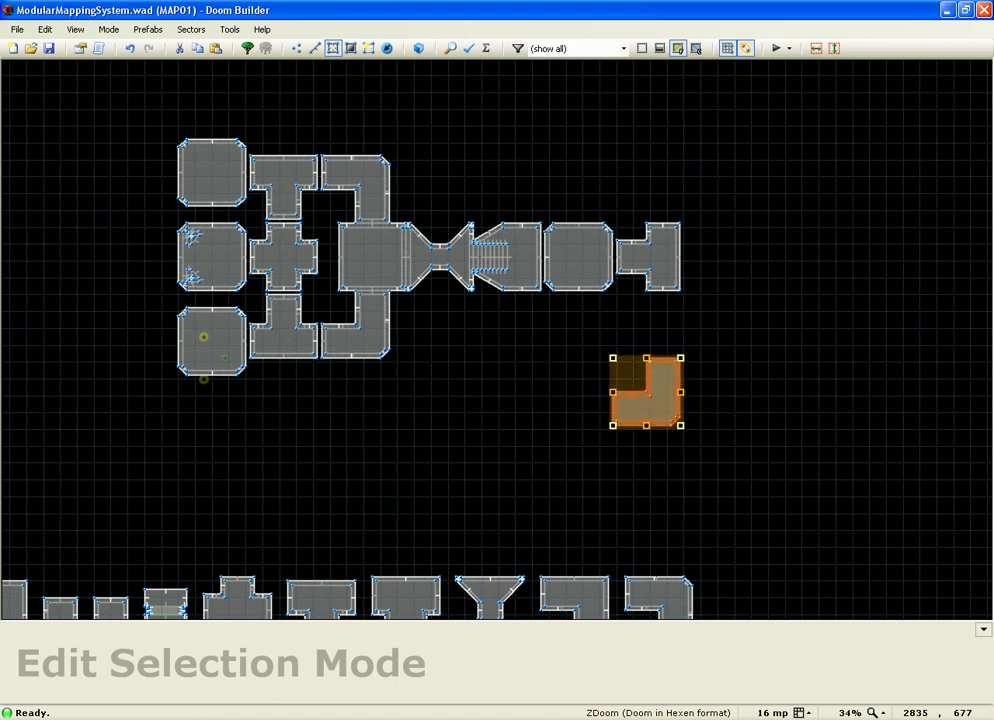
scroll(654, 345, "up", 4)
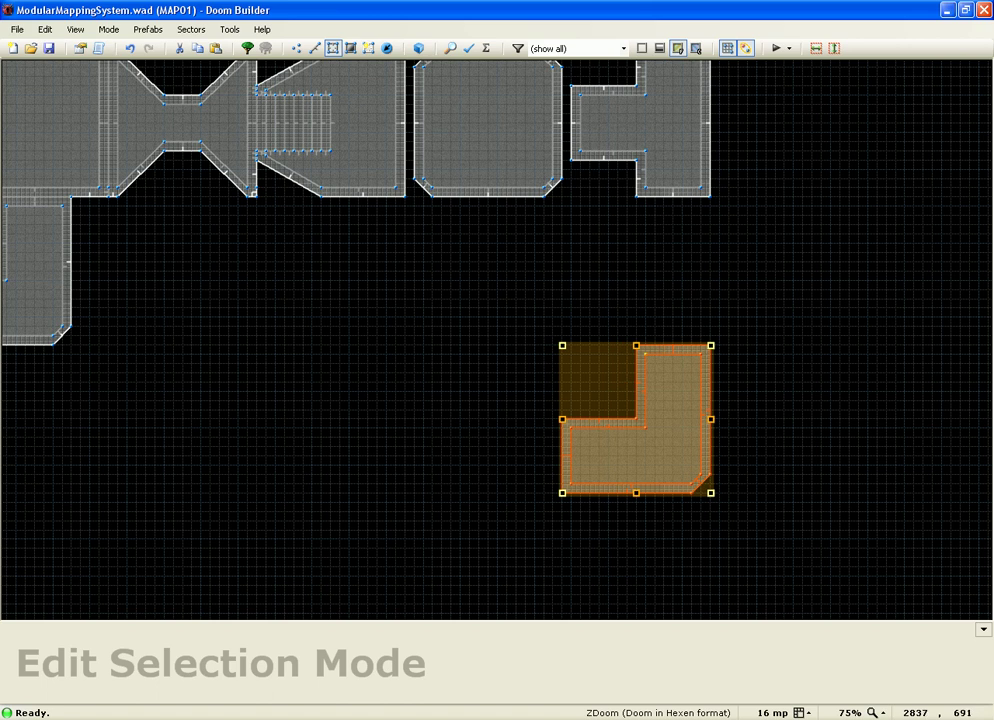
scroll(655, 369, "down", 2)
key("Return")
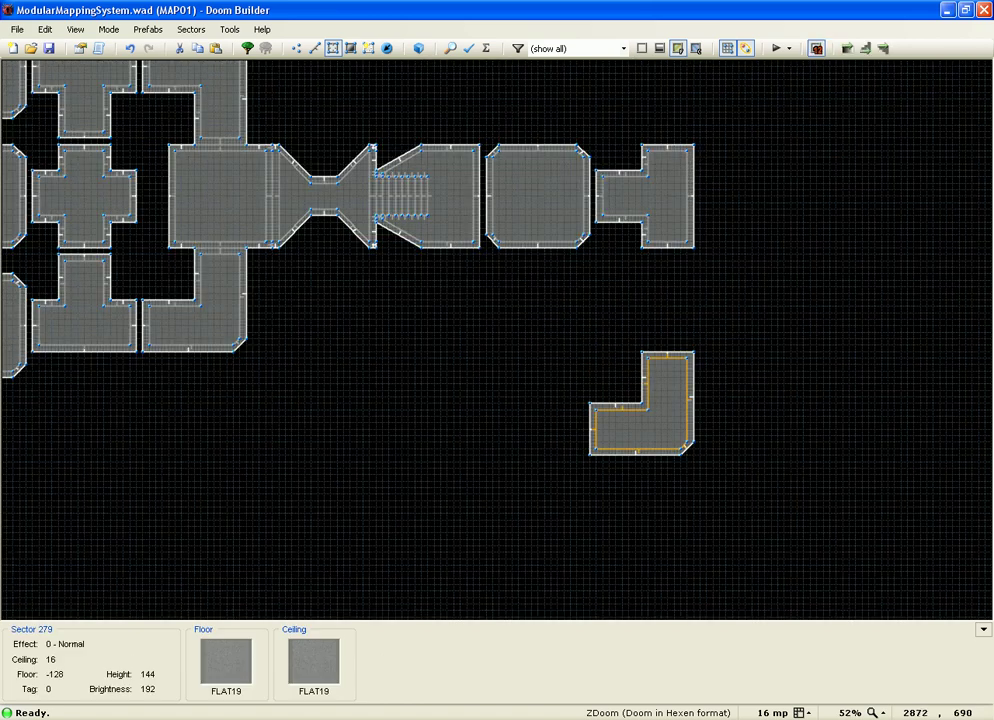
- Place an unrotated second copy of the chamfered corner room above the T-shaped room, aligned with the lower corner room
key("ctrl+v")
scroll(675, 333, "up", 3)
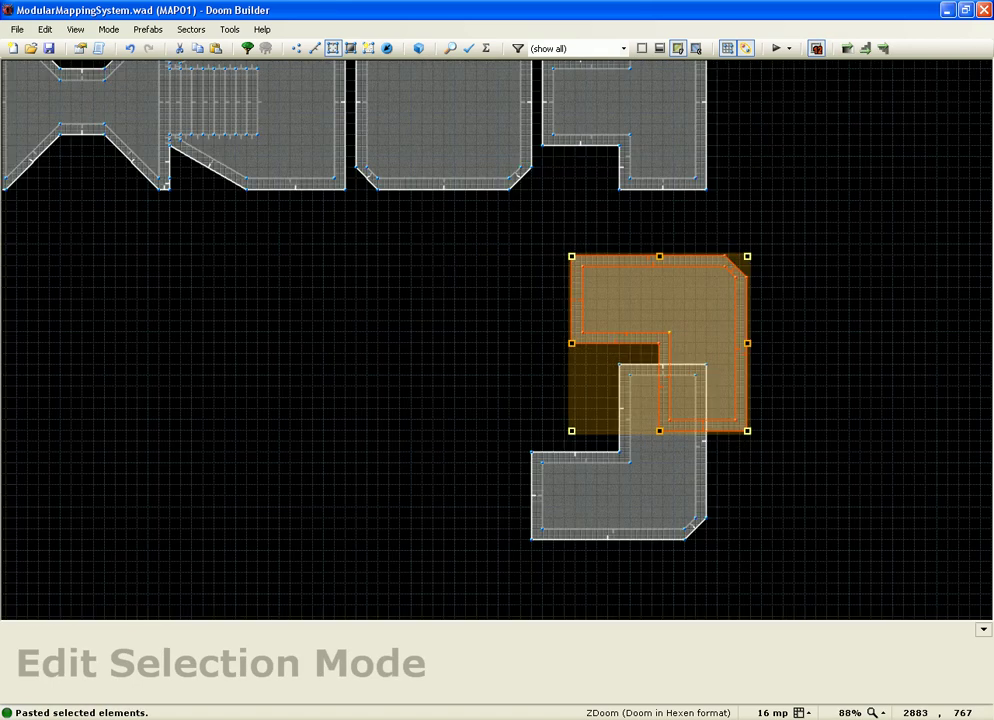
scroll(675, 338, "down", 3)
left_click_drag(671, 334, 659, 114)
key("Return")
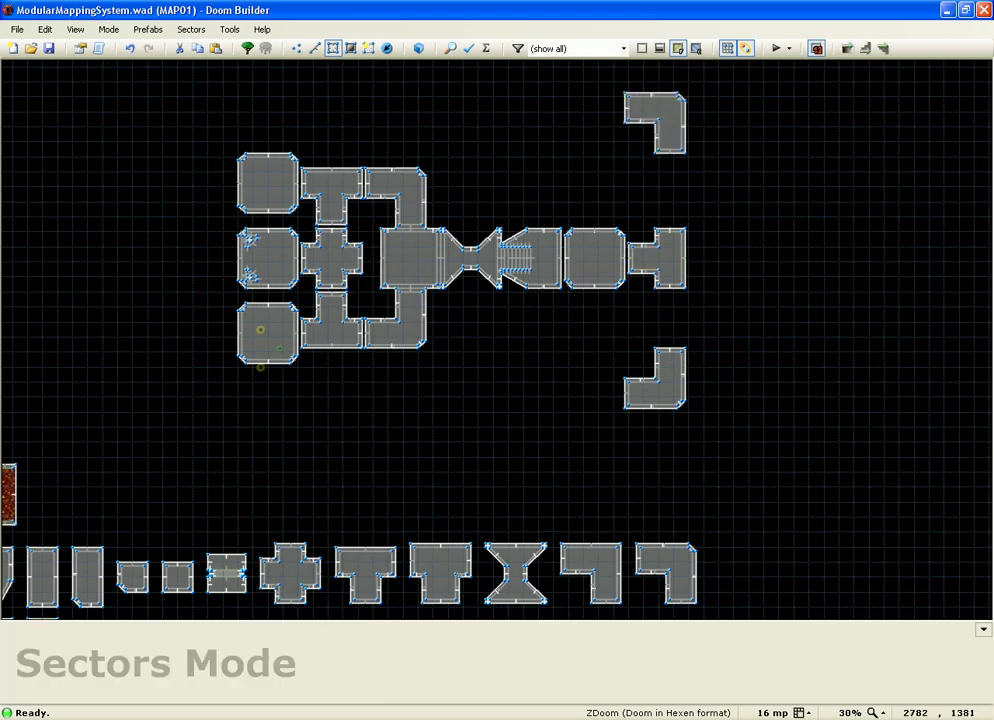
- Copy the plain narrow straight corridor from the bottom module row
scroll(560, 220, "down", 4)
scroll(400, 400, "up", 4)
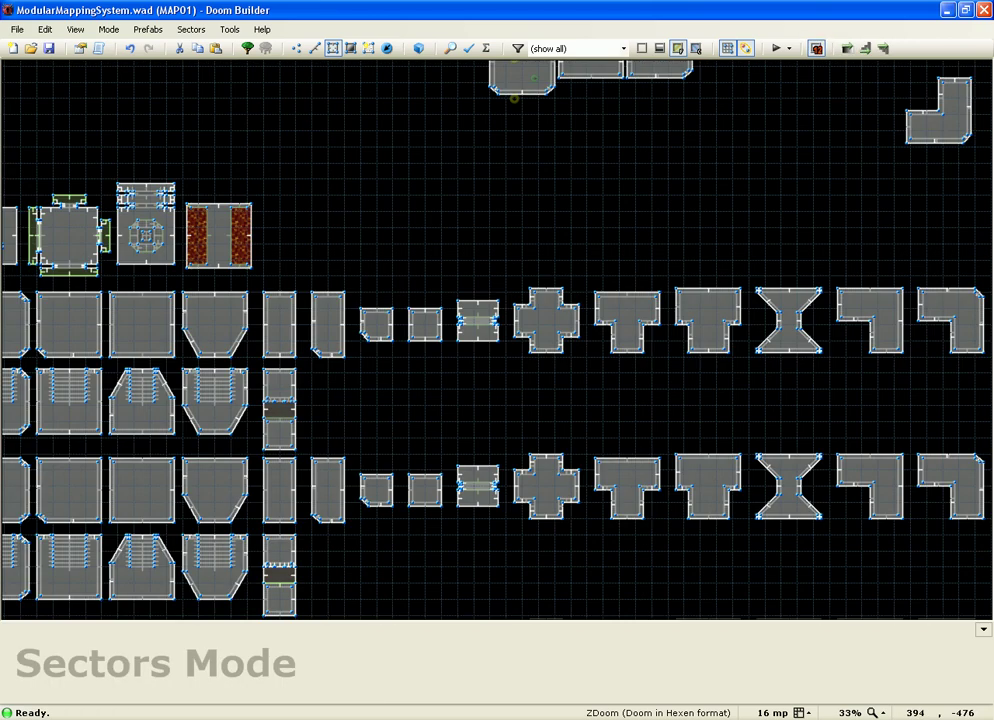
scroll(331, 377, "down", 2)
scroll(303, 533, "up", 4)
left_click_drag(281, 421, 346, 533)
key("ctrl+c")
scroll(246, 471, "down", 4)
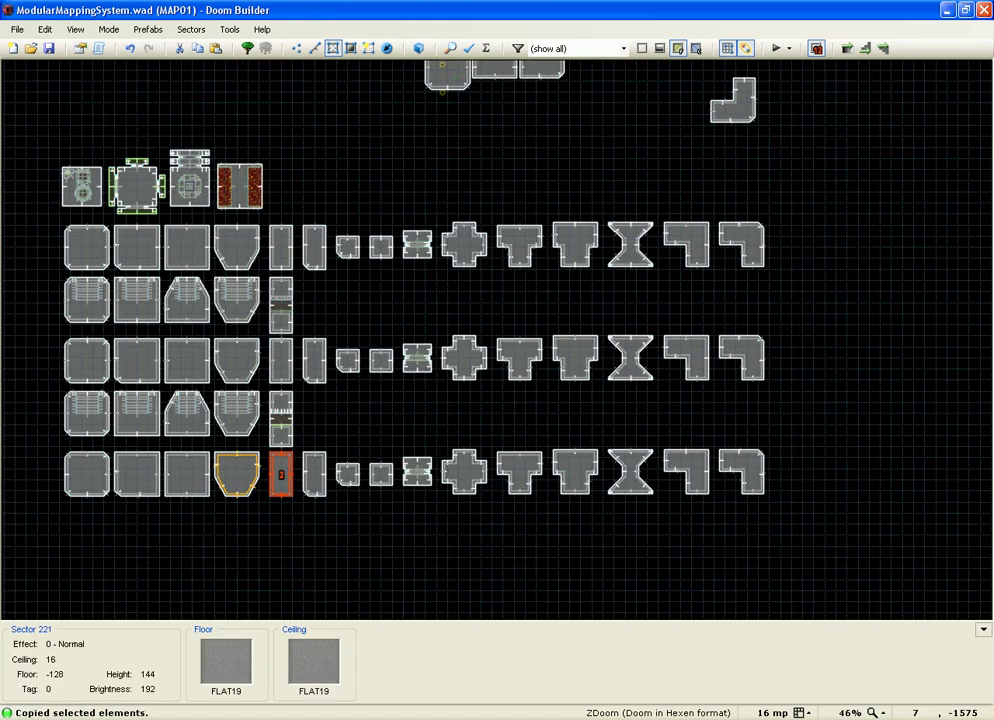
- Place two copies of the corridor in line with the T-shaped room's crossbar, one above it and one filling the gap to the lower corner room
scroll(546, 189, "up", 3)
scroll(534, 272, "down", 1)
scroll(600, 160, "up", 3)
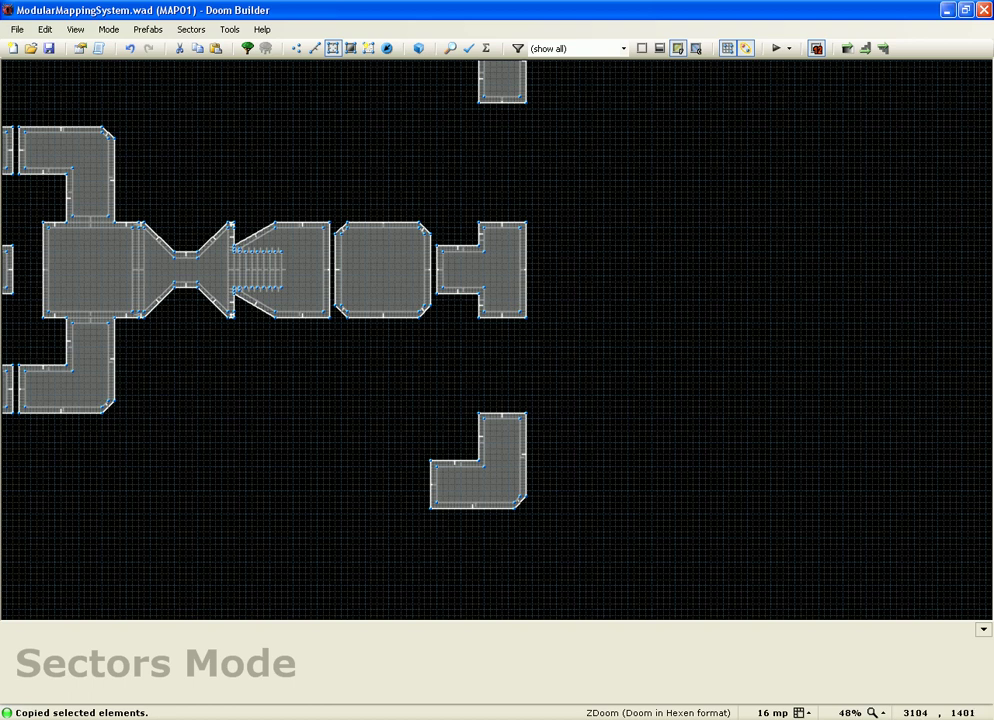
key("ctrl+v")
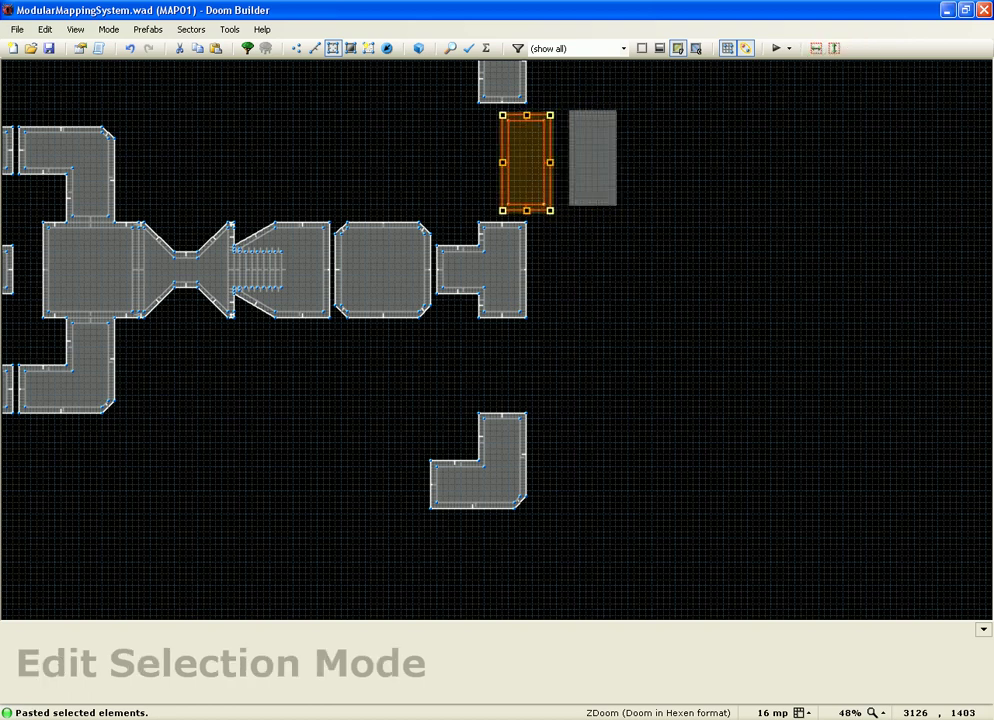
left_click_drag(490, 204, 492, 205)
key("Return")
key("ctrl+v")
left_click_drag(590, 295, 527, 307)
scroll(500, 345, "up", 5)
scroll(606, 248, "down", 2)
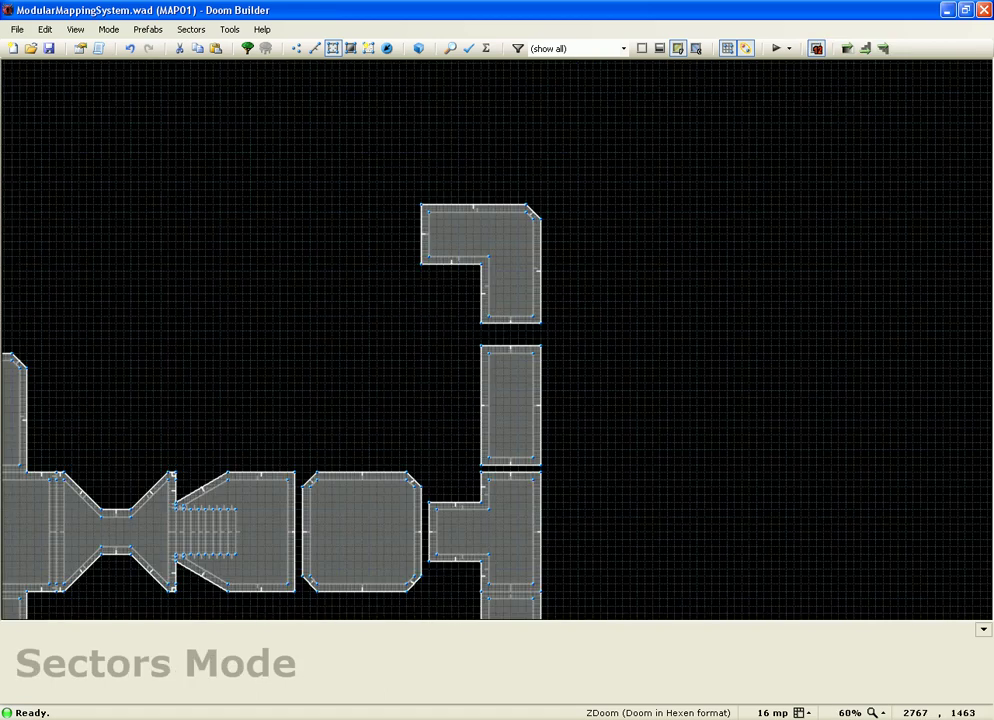
- Move the upper corridor down against the T-shaped room and clear the selection
left_click_drag(468, 332, 585, 468)
right_click_drag(540, 434, 532, 446)
key("c")
- Move the upper chamfered corner room down against the upper corridor's end and clear the selection
left_click_drag(351, 178, 586, 338)
left_click_drag(328, 140, 628, 340)
left_click_drag(510, 284, 510, 316)
scroll(664, 265, "down", 2)
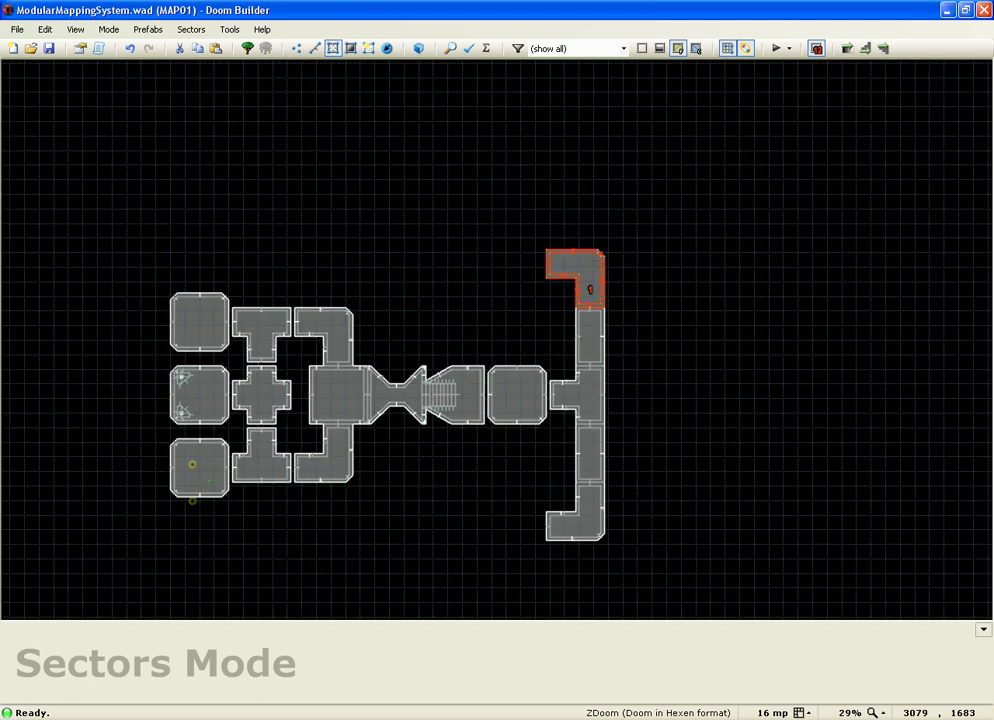
key("c")
- Copy the wider T-shaped room from the bottom module row
scroll(432, 261, "down", 6)
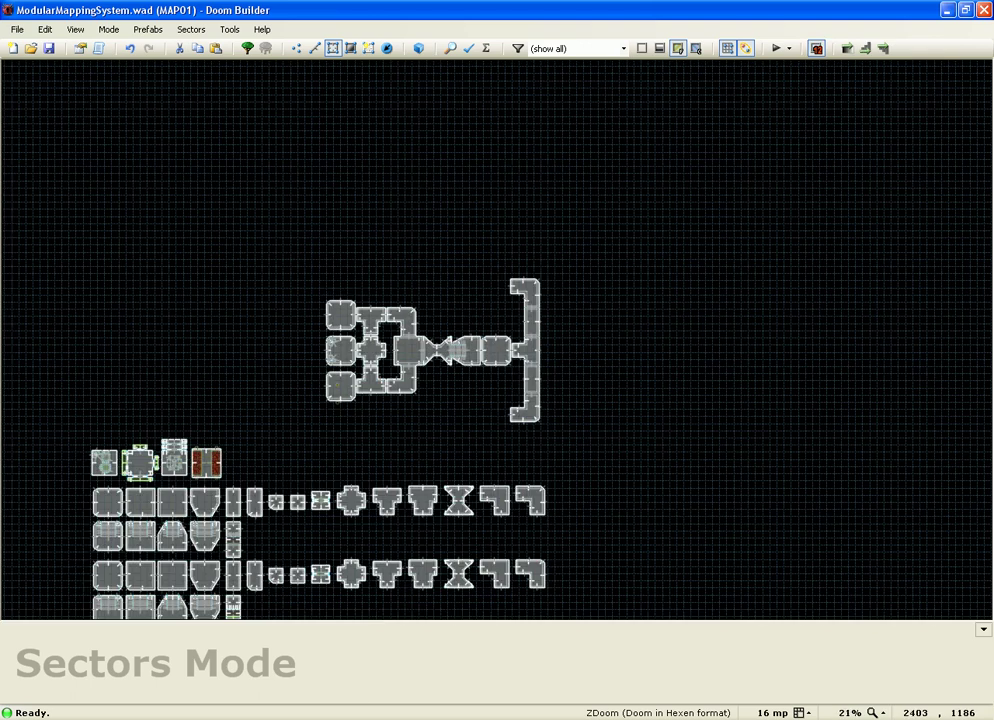
scroll(427, 505, "up", 3)
scroll(440, 495, "up", 2)
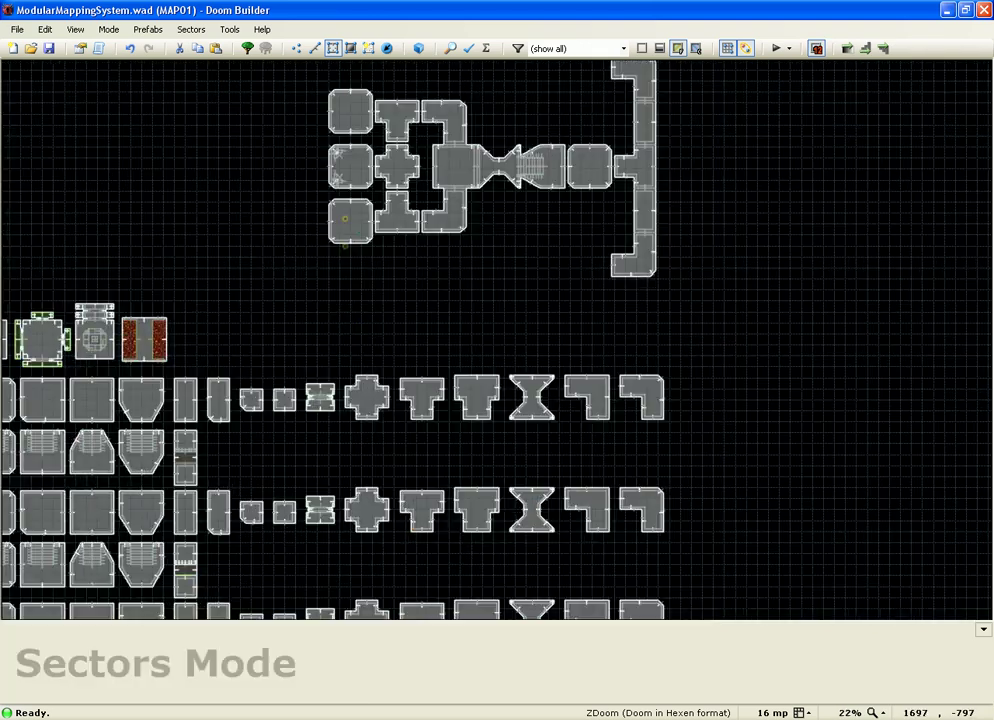
scroll(438, 459, "down", 2)
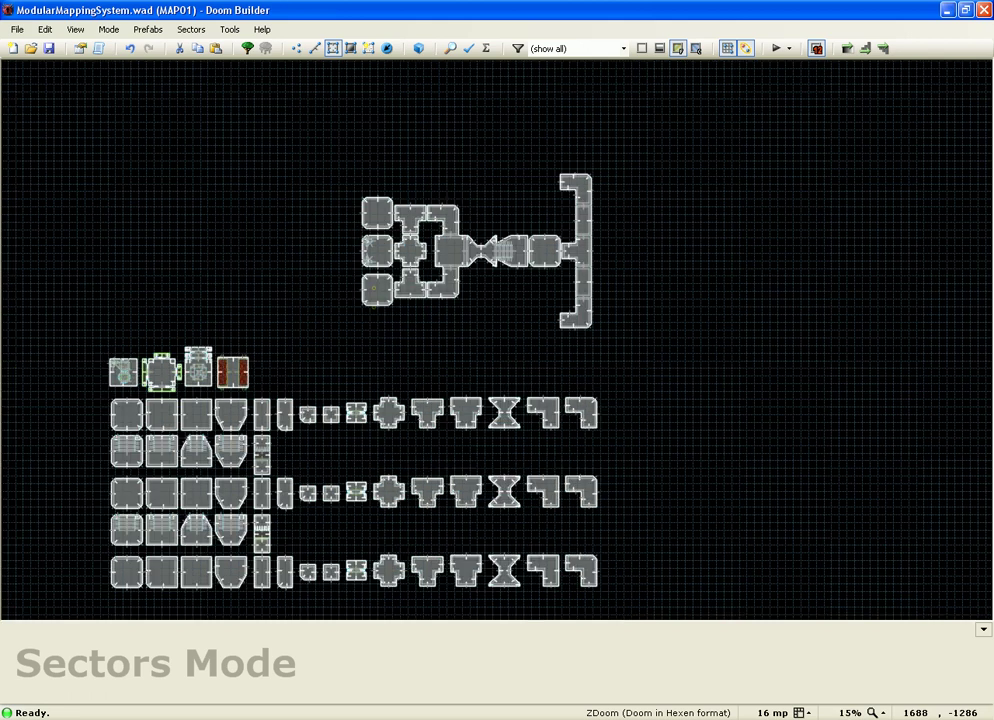
left_click_drag(443, 542, 492, 612)
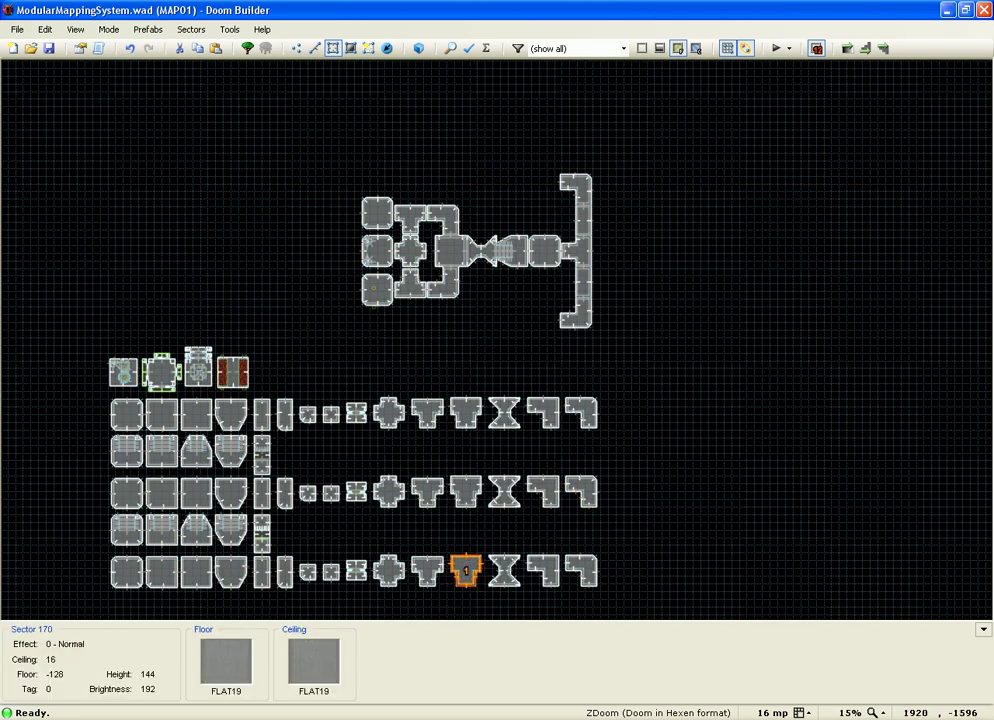
key("ctrl+c")
- Place the wide T-shaped room, stem pointing down, against the open left end of the upper corner room, with their top walls aligned
scroll(561, 157, "up", 7)
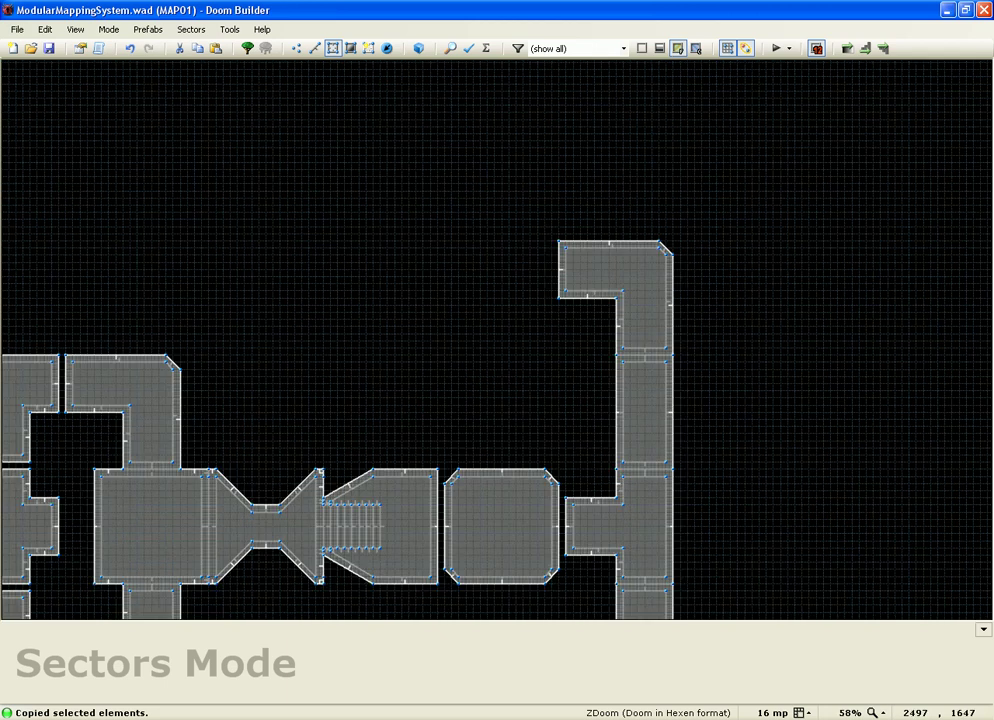
key("ctrl+v")
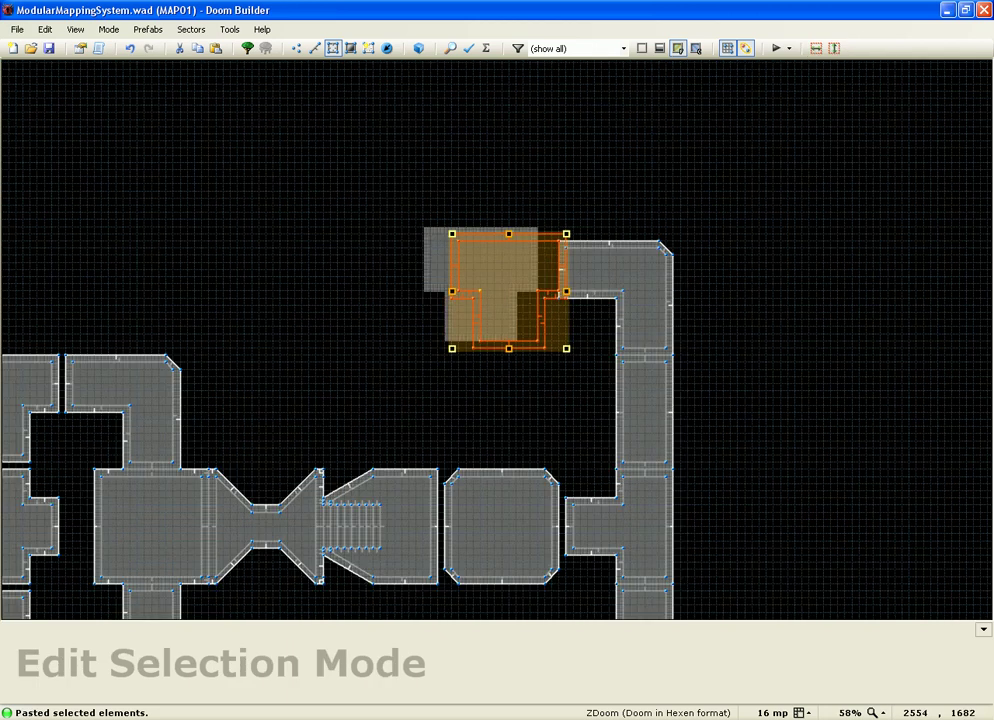
scroll(571, 235, "up", 3)
scroll(560, 269, "up", 4)
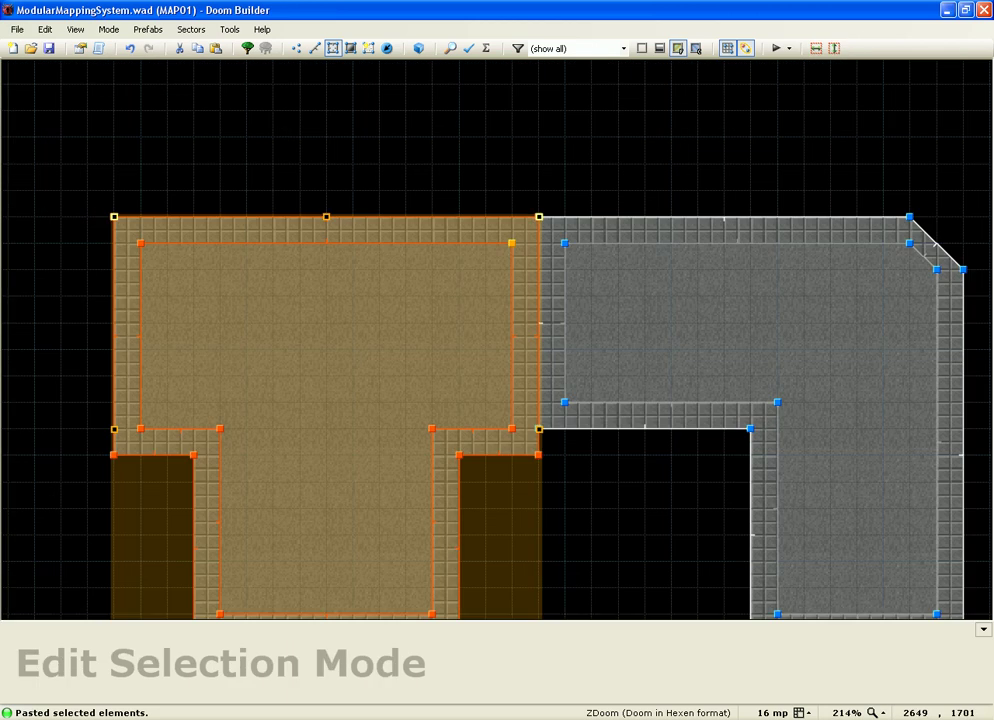
scroll(489, 153, "down", 4)
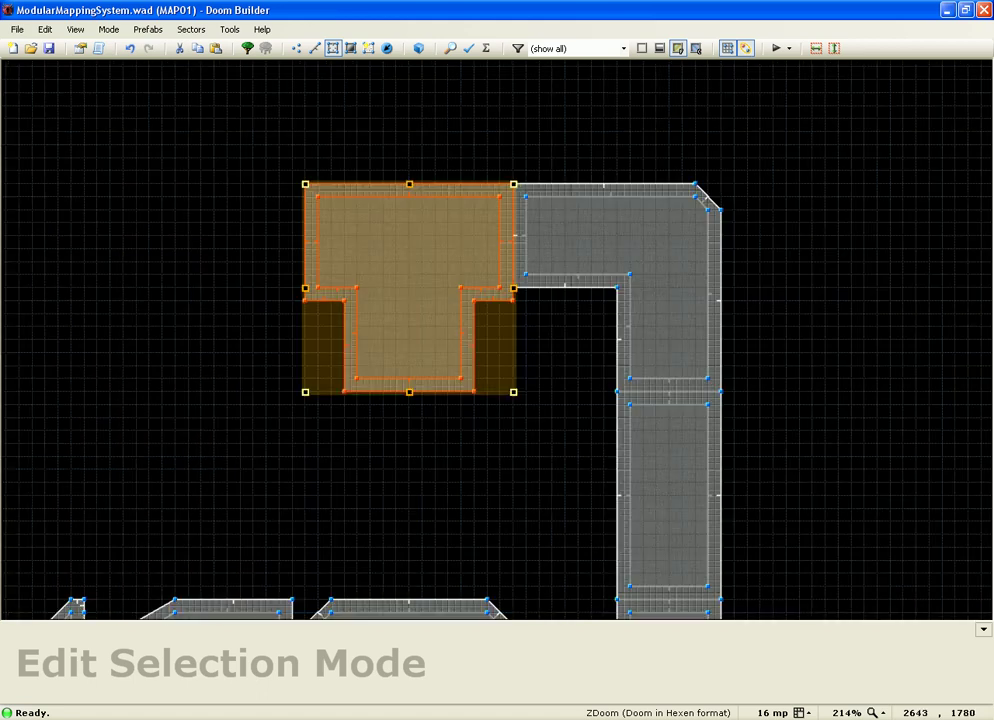
scroll(473, 137, "down", 2)
key("Return")
scroll(330, 204, "down", 2)
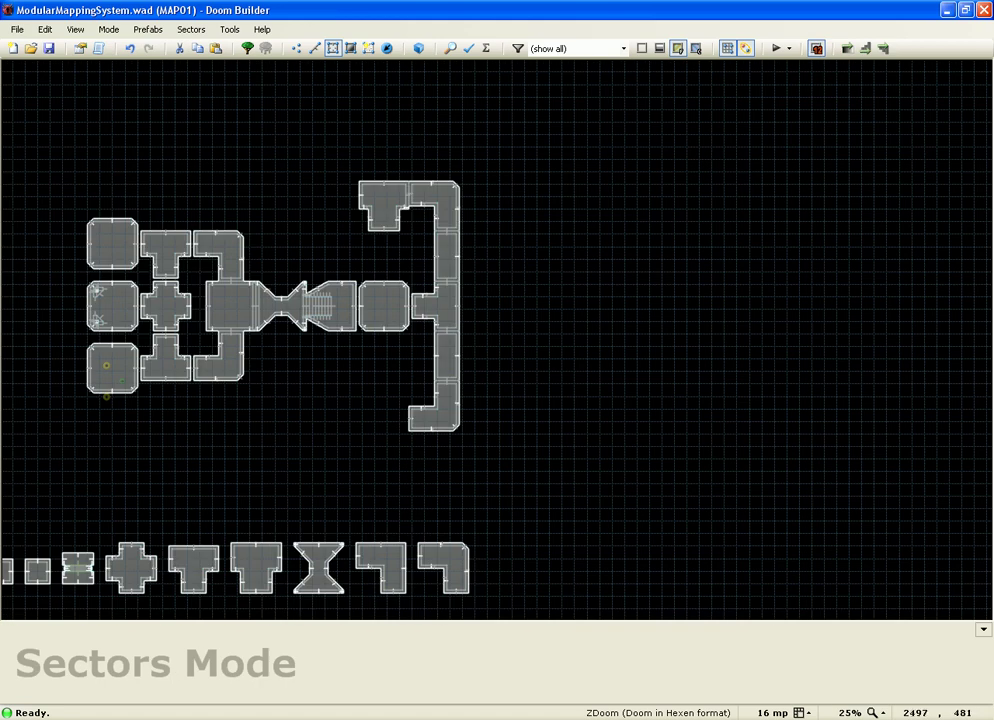
scroll(377, 416, "up", 2)
key("ctrl+v")
key("ctrl+v")
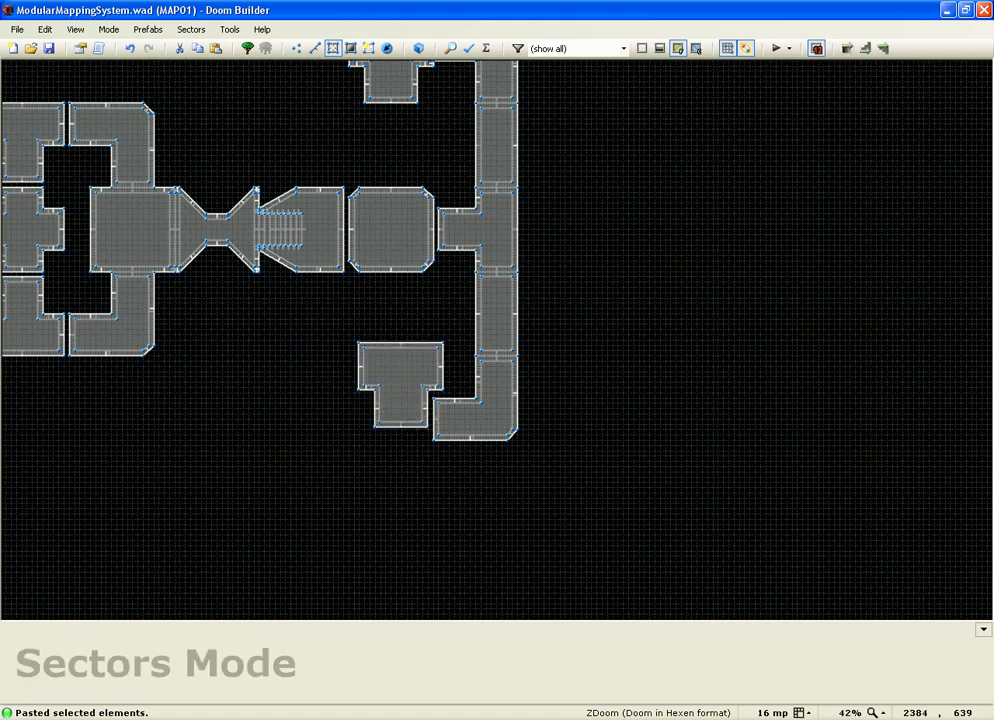
key("ctrl+z")
- Place another copy of the wide T-shaped room, turned so its stem points up, against the left end of the lower corner room
key("ctrl+v")
left_click_drag(316, 303, 405, 416)
scroll(450, 272, "down", 2)
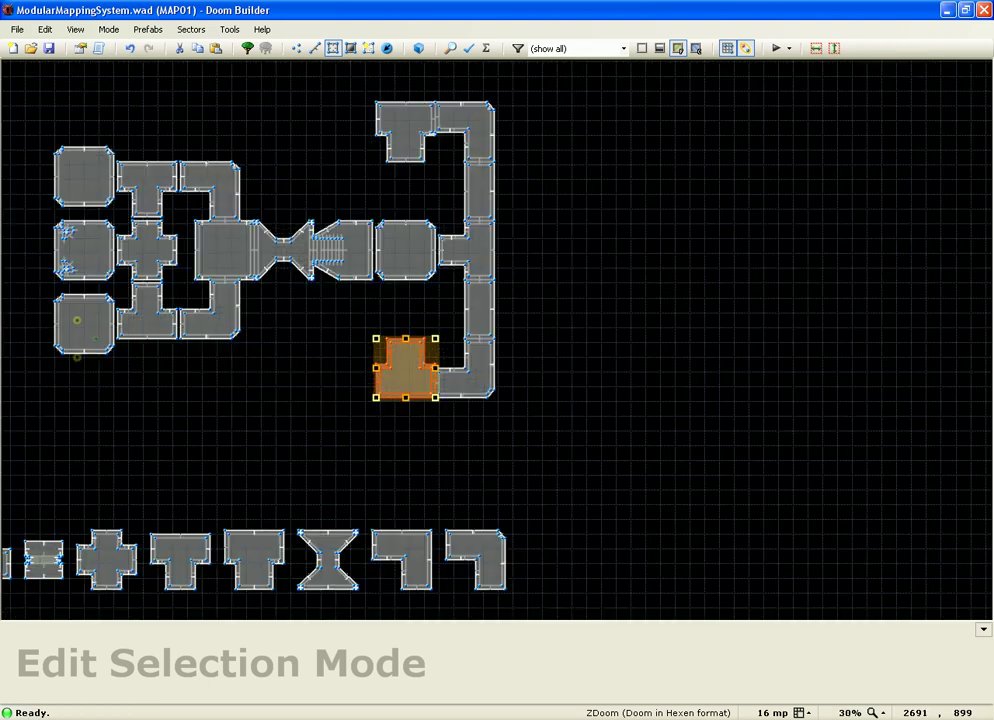
scroll(450, 272, "up", 1)
scroll(488, 293, "down", 1)
scroll(452, 328, "up", 1)
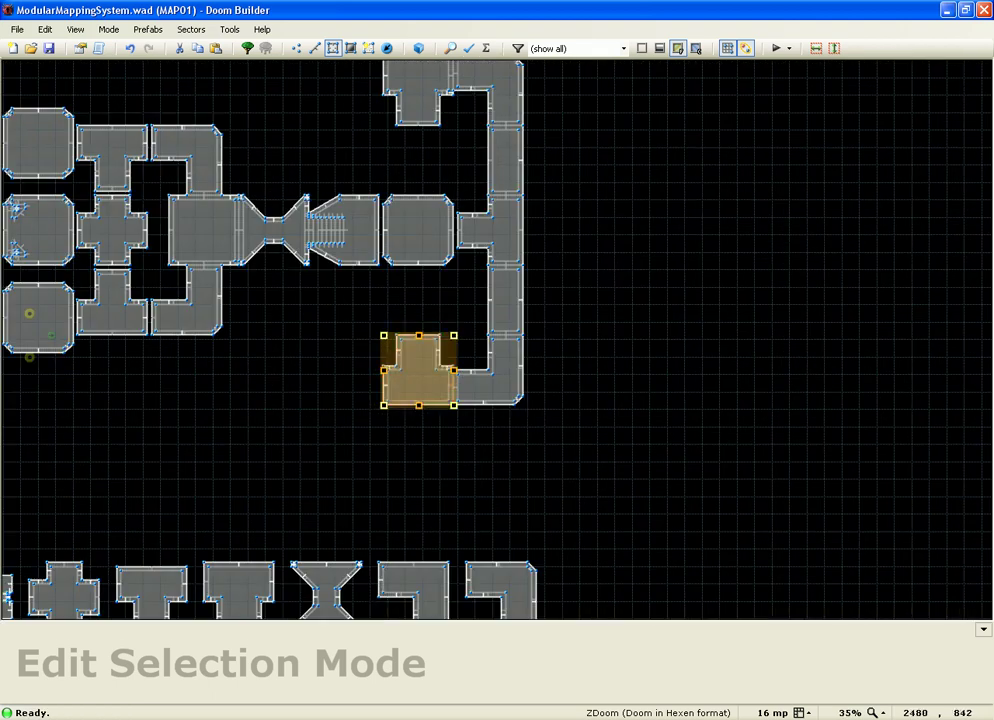
key("Return")
scroll(348, 319, "down", 1)
scroll(303, 364, "down", 1)
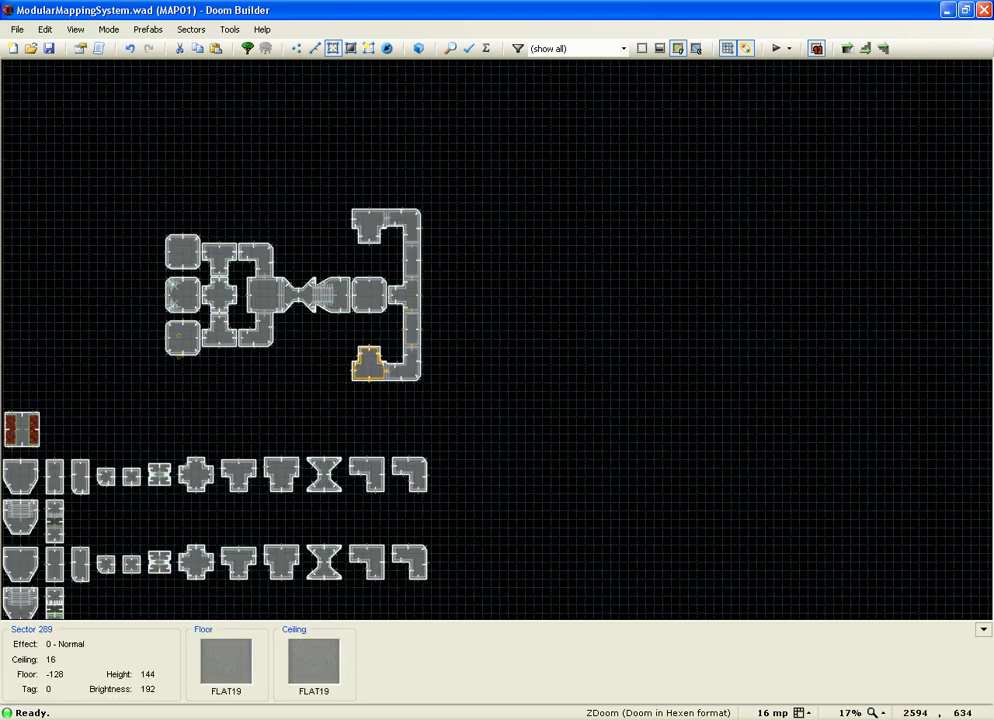
- Copy the complete small door module from the bottom module row
scroll(611, 342, "down", 2)
scroll(436, 374, "up", 1)
scroll(415, 383, "down", 1)
scroll(452, 525, "down", 1)
scroll(461, 568, "up", 2)
scroll(466, 566, "up", 2)
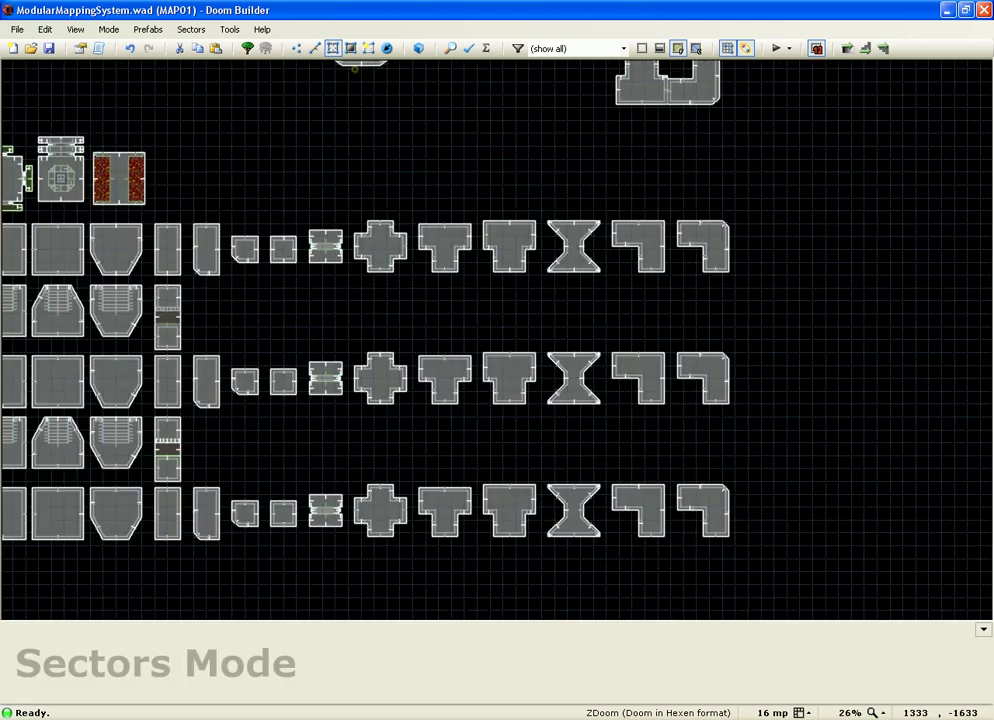
left_click(326, 512)
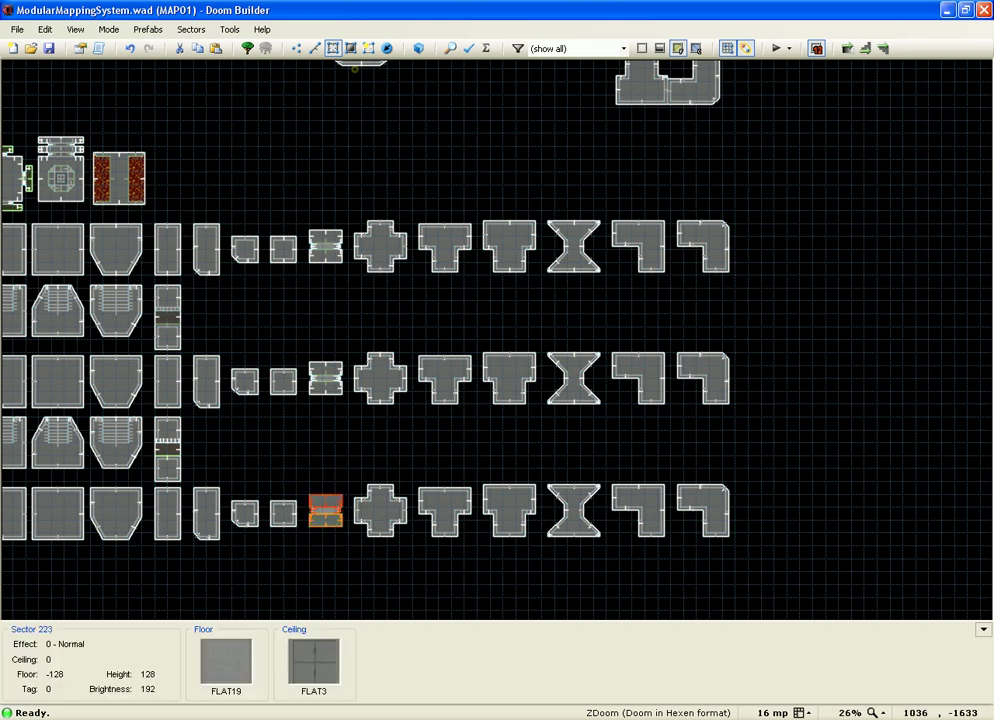
key("ctrl+c")
- Paste the door module, rotate it 90 degrees, and attach it to the left side of the lower wide T-shaped room
scroll(330, 512, "down", 2)
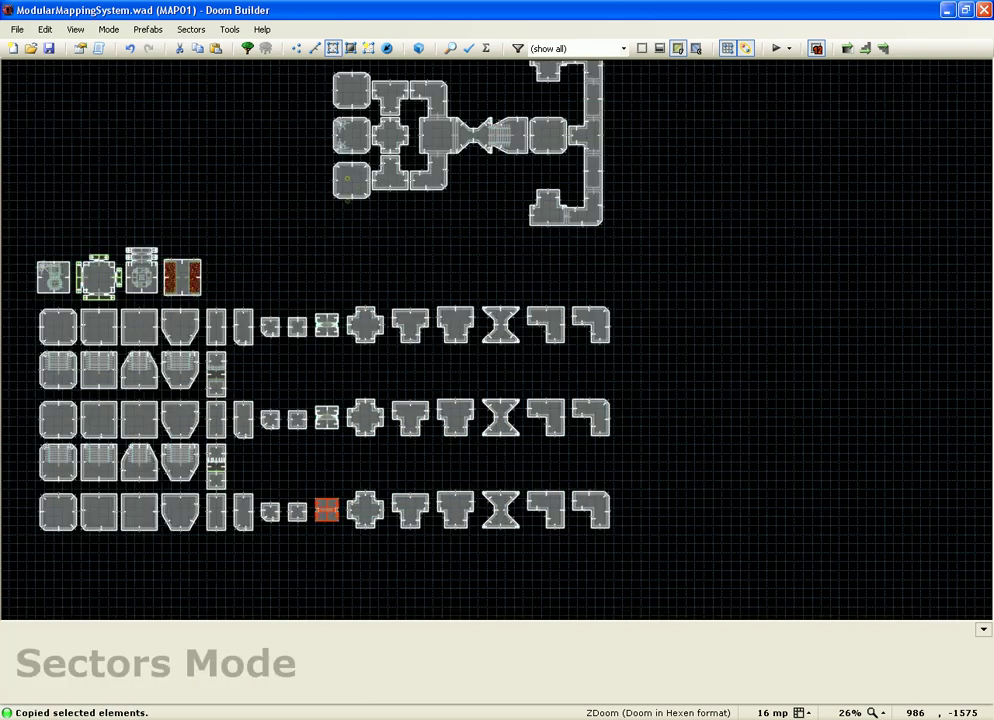
scroll(570, 150, "up", 3)
scroll(458, 227, "up", 4)
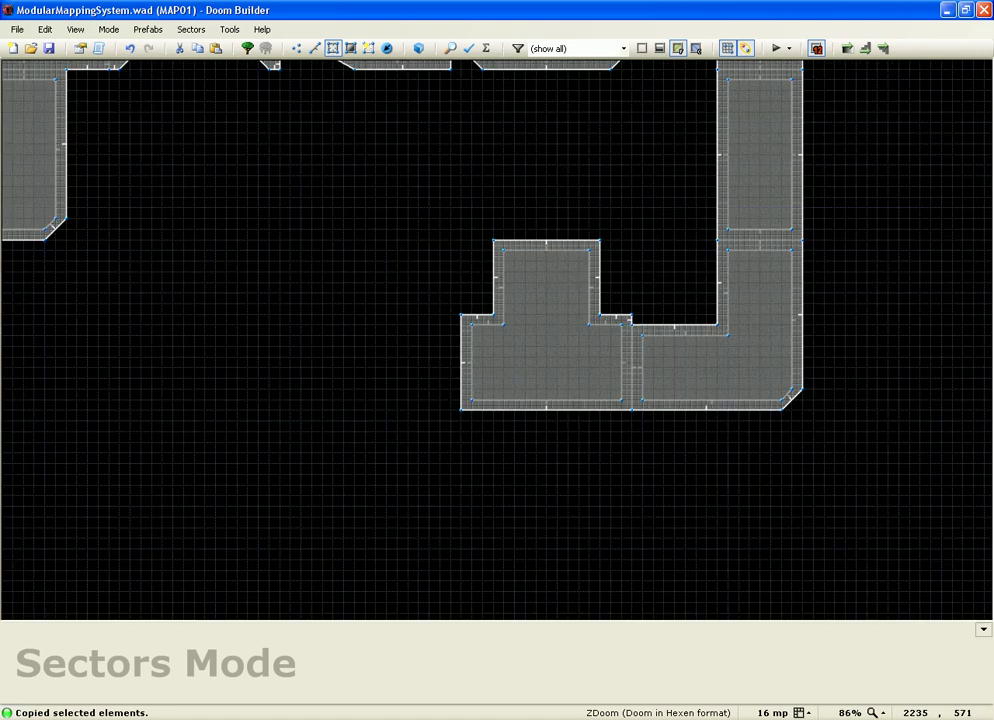
key("ctrl+v")
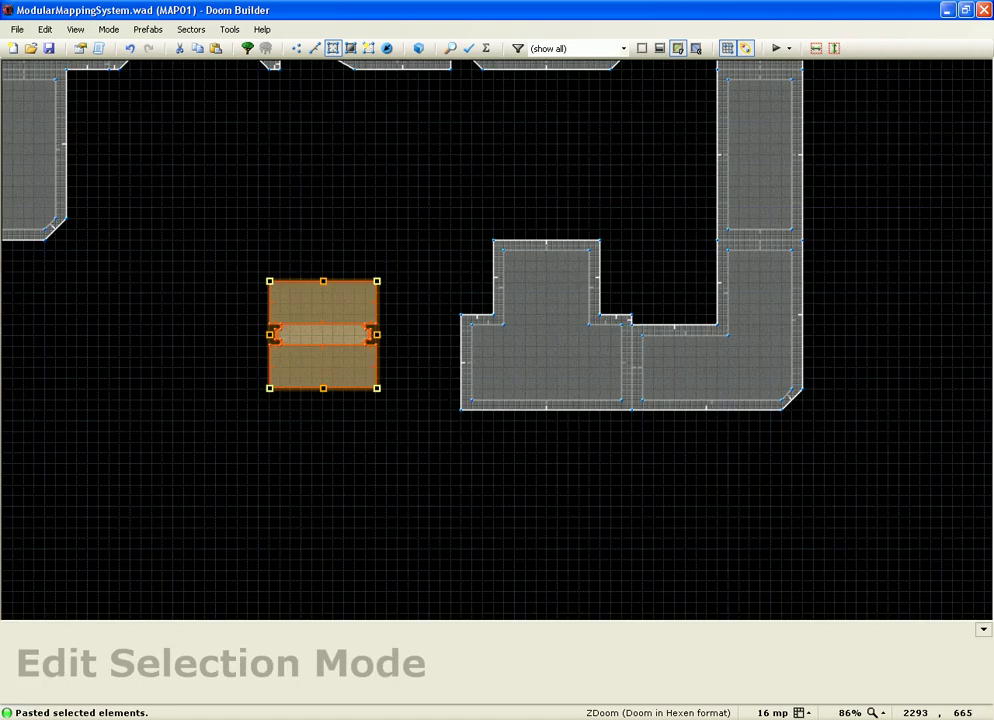
left_click_drag(378, 283, 378, 385)
left_click_drag(351, 325, 452, 356)
scroll(442, 377, "up", 4)
scroll(402, 373, "down", 2)
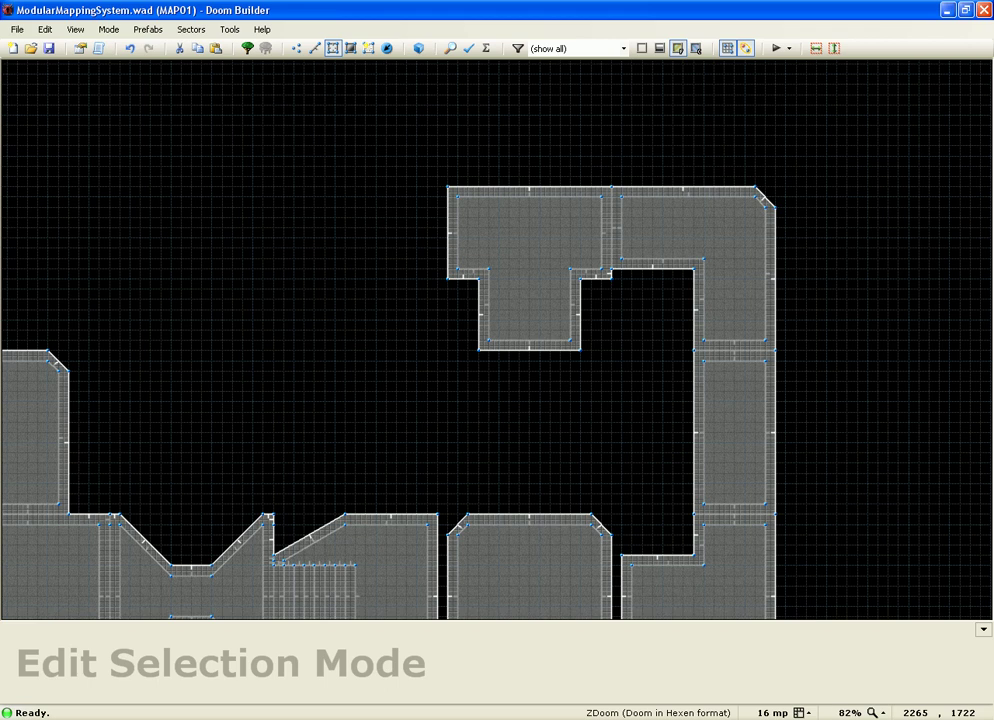
- Place a second copy of the door module at the left side of the upper wide T-shaped room
key("ctrl+v")
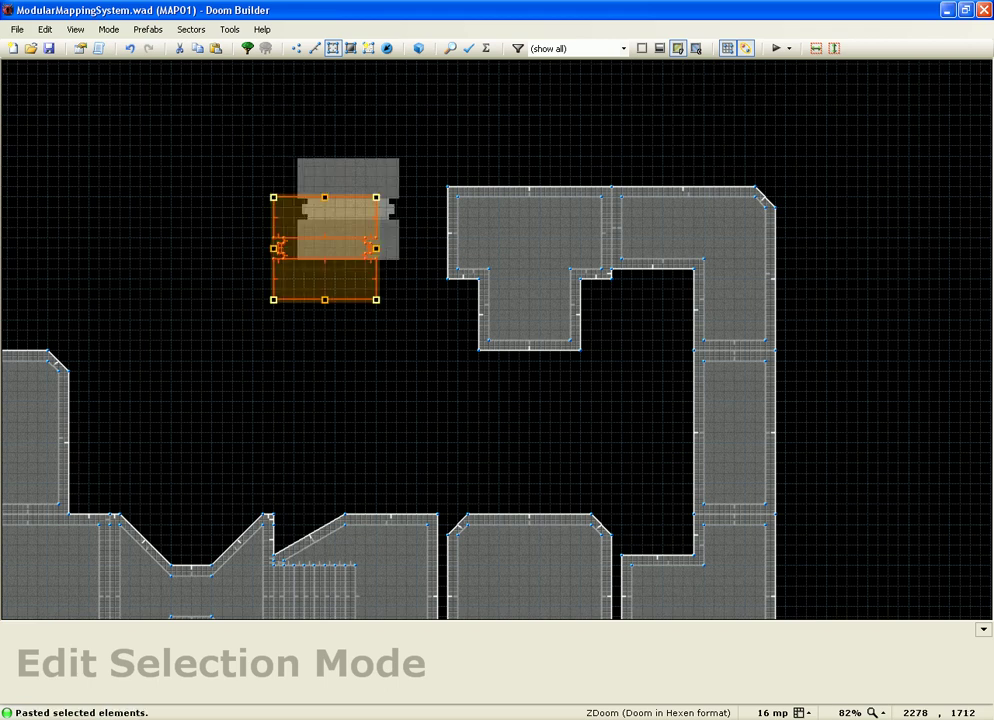
left_click_drag(358, 297, 430, 287)
left_click(235, 153)
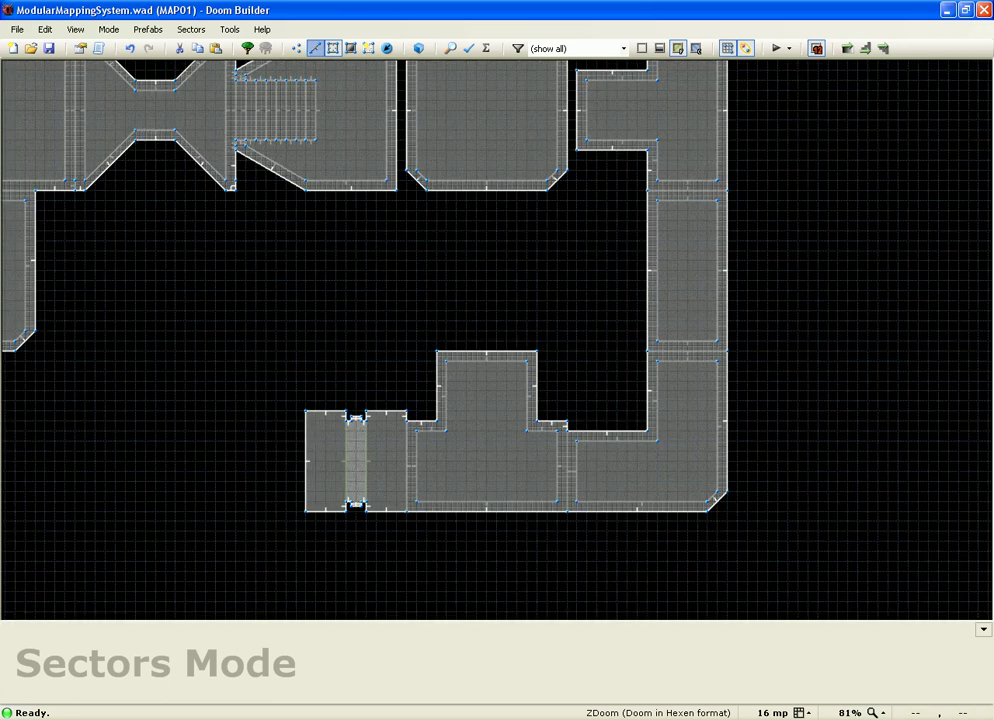
- Assign a new sector tag to the door sector in the lower door module in place of the copied tag
left_click(315, 48)
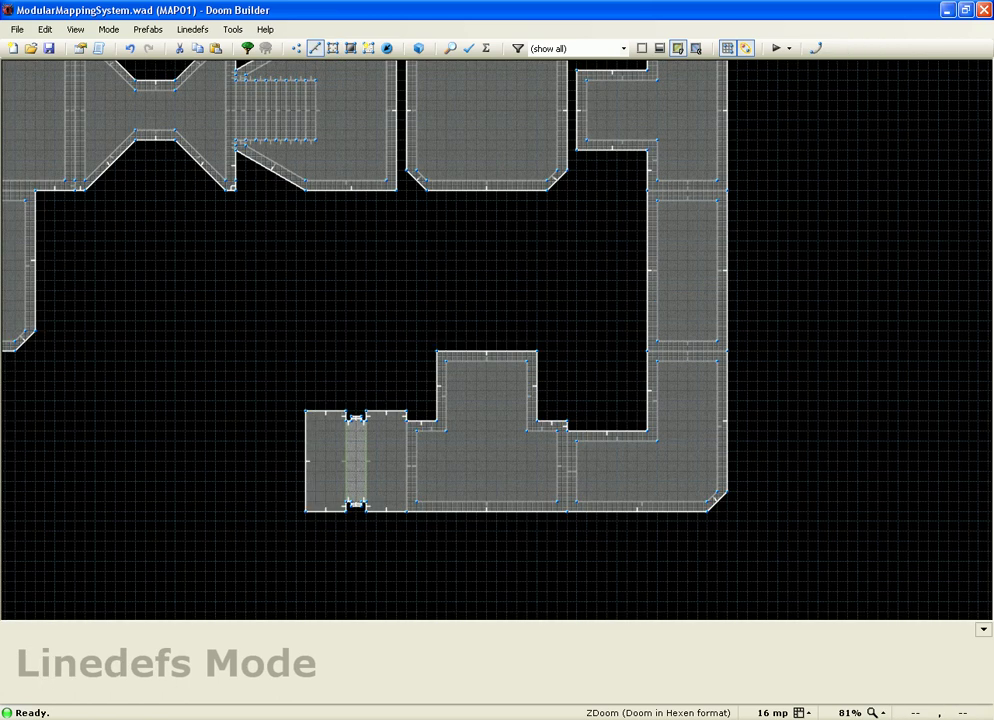
left_click(333, 48)
right_click(357, 460)
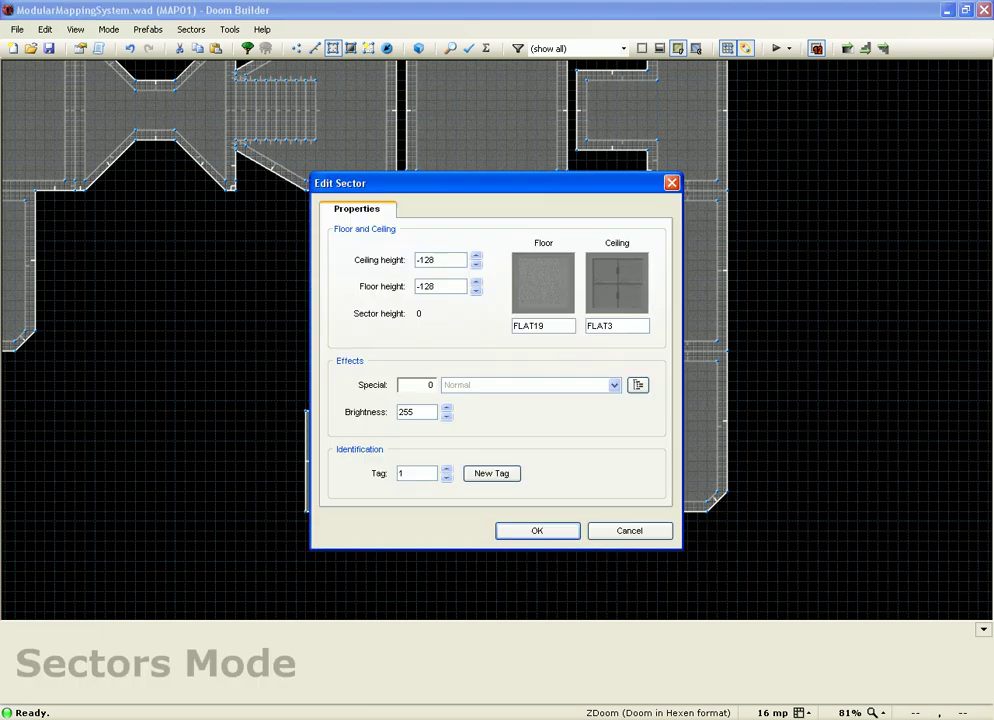
double_click(403, 473)
left_click(537, 531)
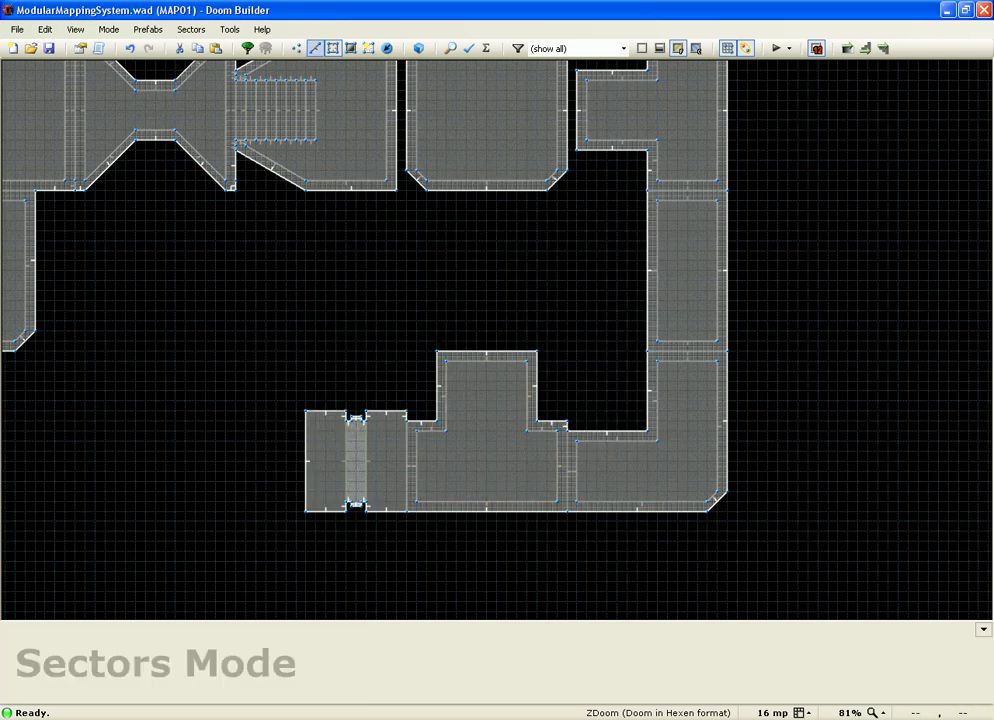
- Set the Sector Tag of both Door Raise lines on the lower door to 11
left_click(315, 48)
left_click(346, 460)
left_click(366, 460)
right_click(366, 460)
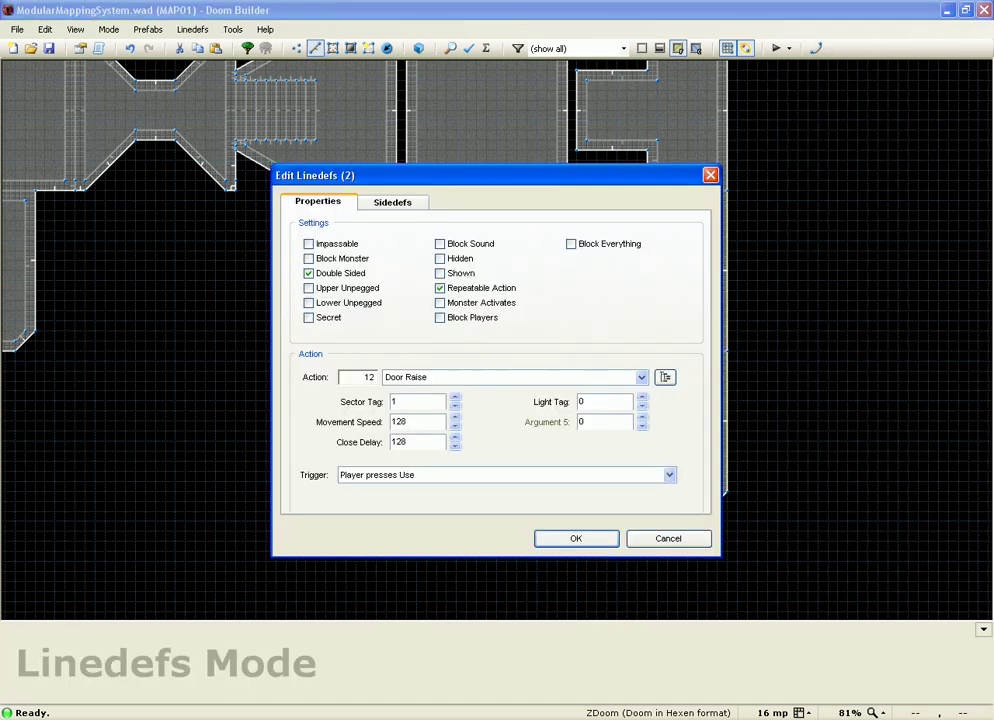
double_click(395, 402)
type("3")
key("BackSpace")
type("10")
key("Return")
key("c")
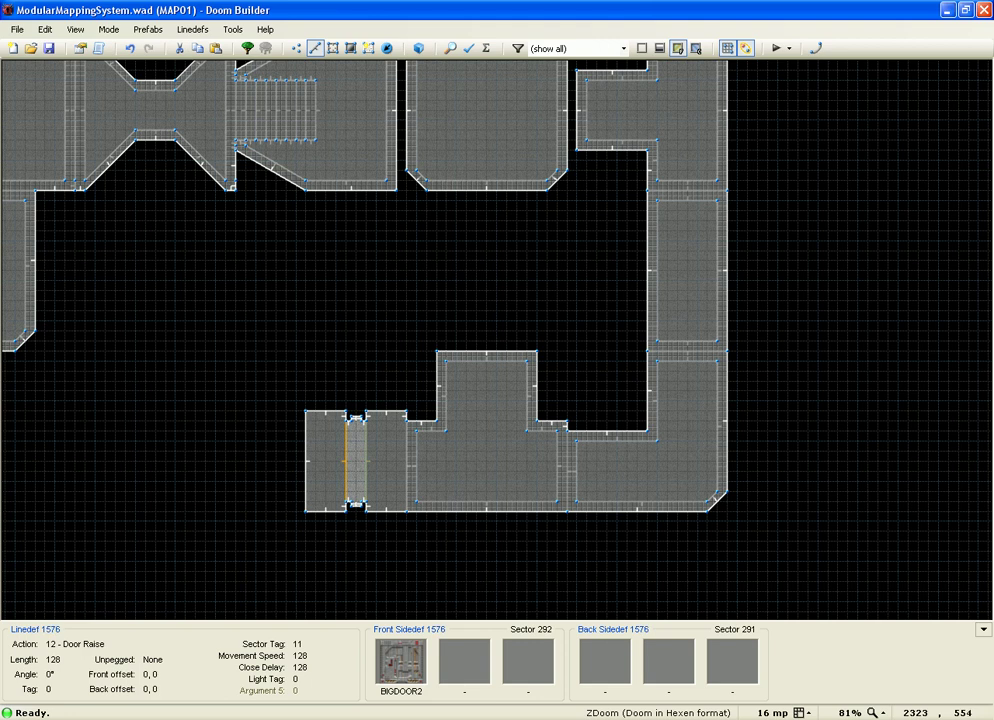
- Correct the Sector Tag of both Door Raise lines on the lower door to 10
left_click(348, 468)
left_click(362, 467)
right_click(362, 467)
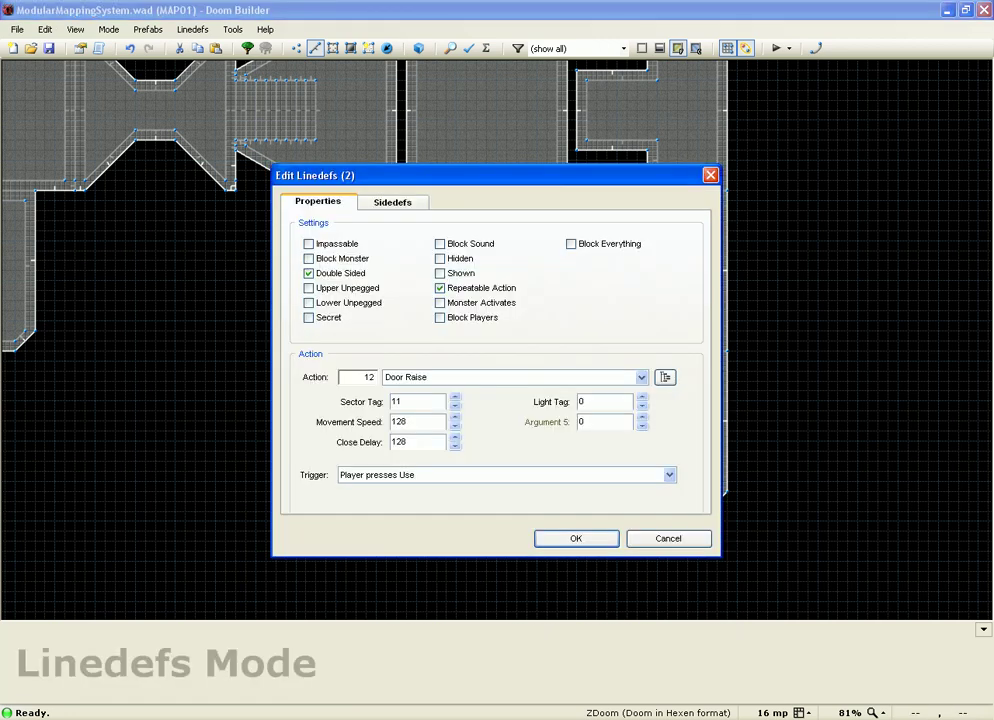
key("Return")
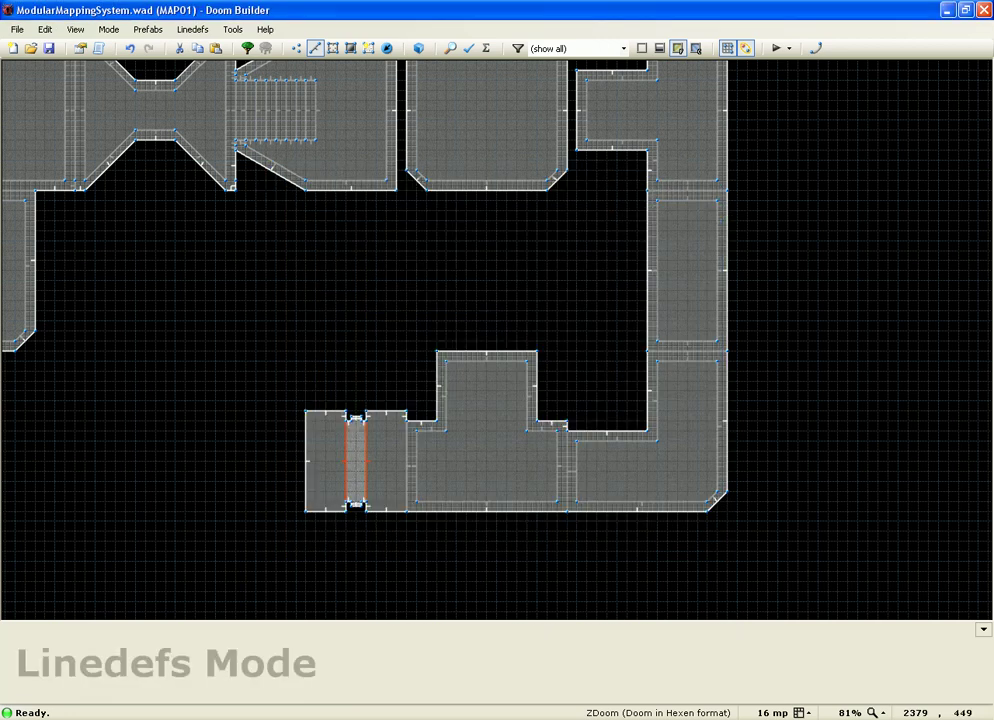
right_click(357, 460)
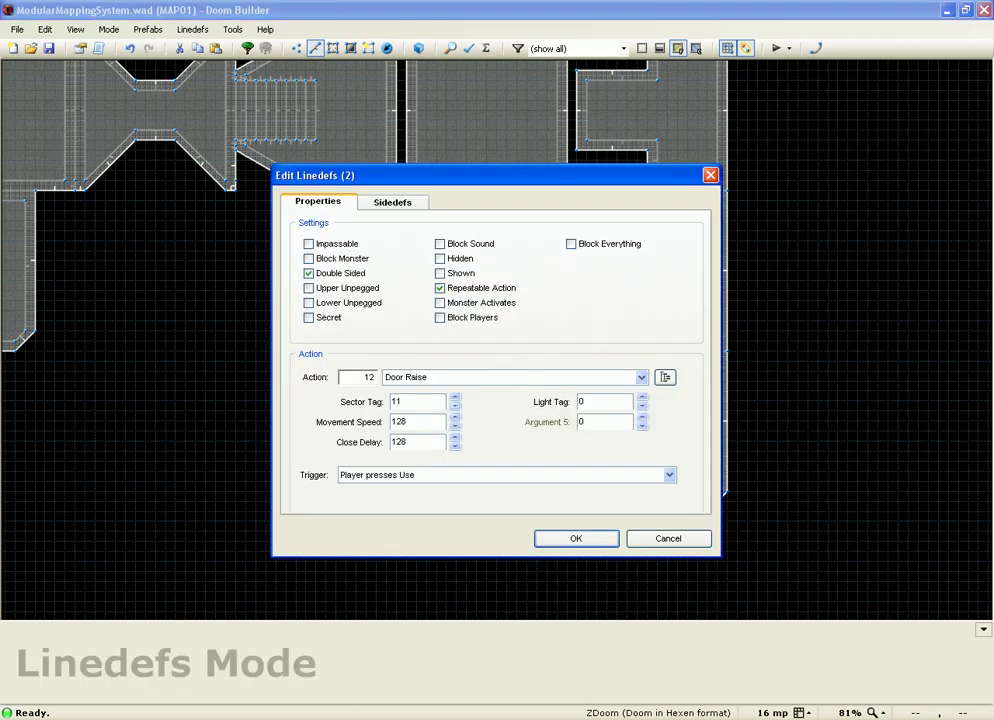
key("Return")
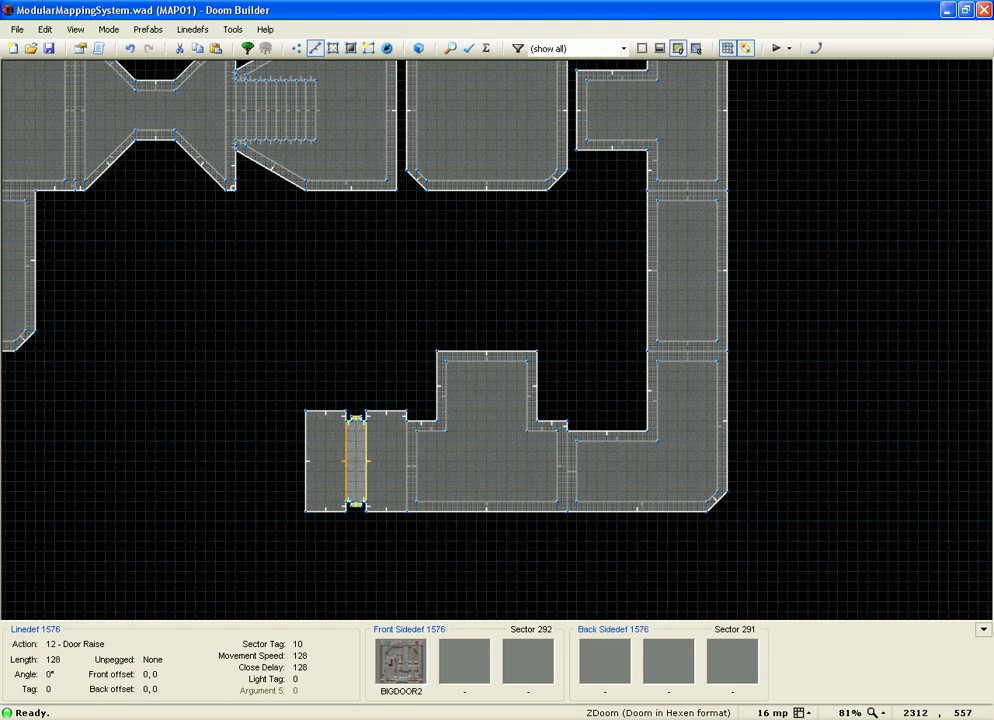
key("c")
- Assign a new sector tag to the door sector in the upper door module
key("s")
scroll(348, 504, "down", 2)
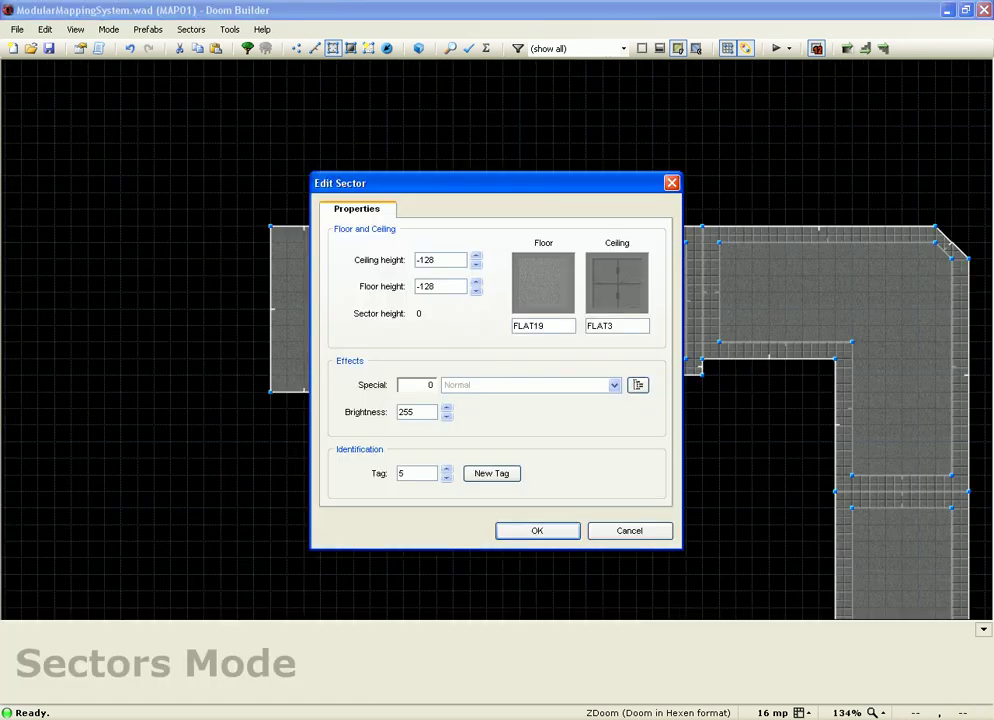
left_click(447, 469)
left_click(447, 469)
key("Return")
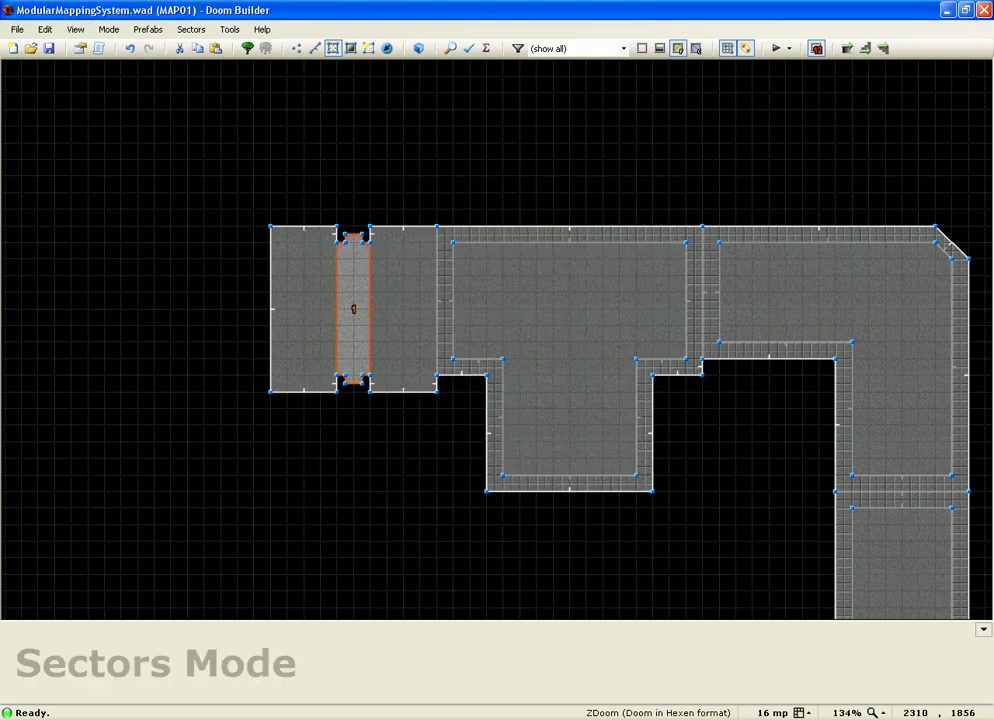
- Change the Sector Tag of both Door Raise lines on the upper door to match that door sector's new tag
key("l")
left_click(334, 310)
left_click(371, 303)
right_click(371, 303)
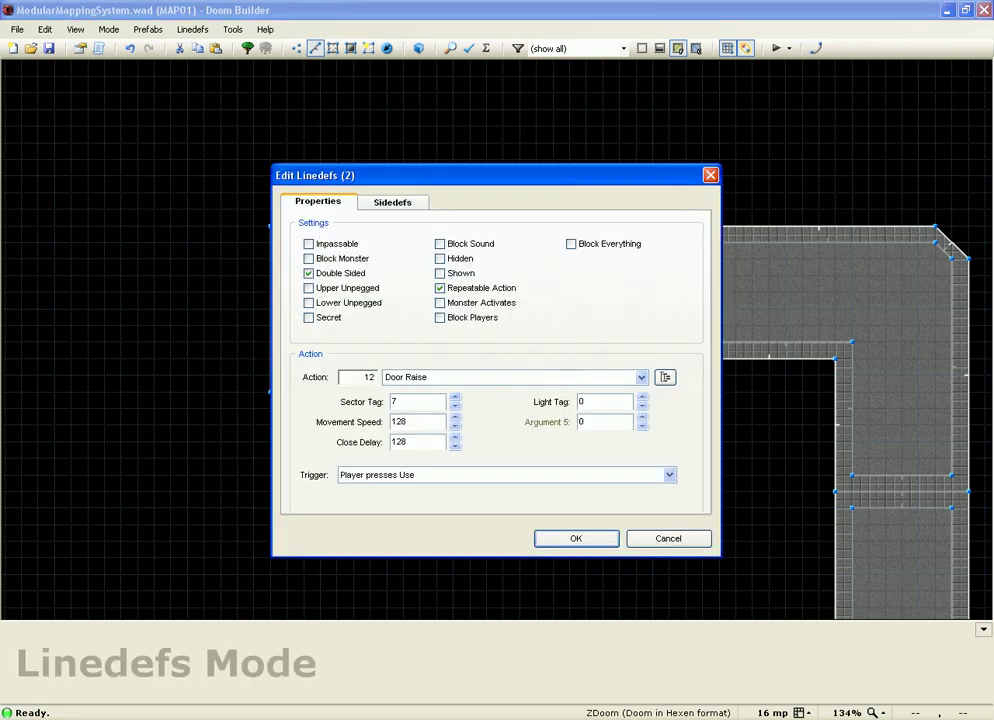
left_click(455, 397)
left_click(455, 397)
left_click(455, 397)
key("Return")
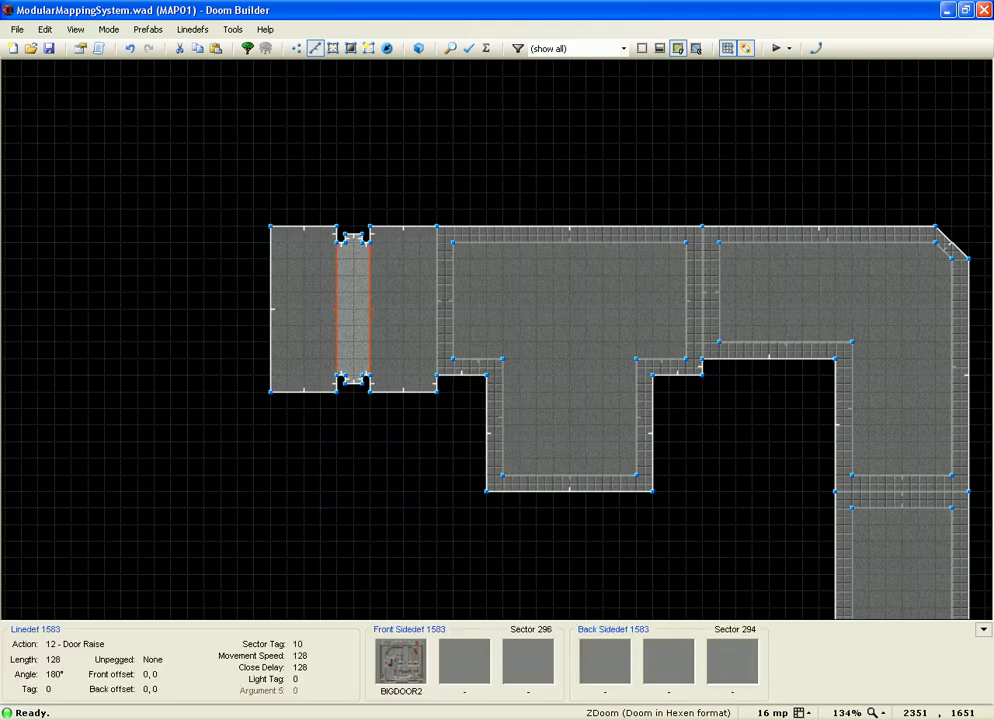
right_click(370, 323)
left_click(455, 397)
left_click(455, 397)
left_click(577, 539)
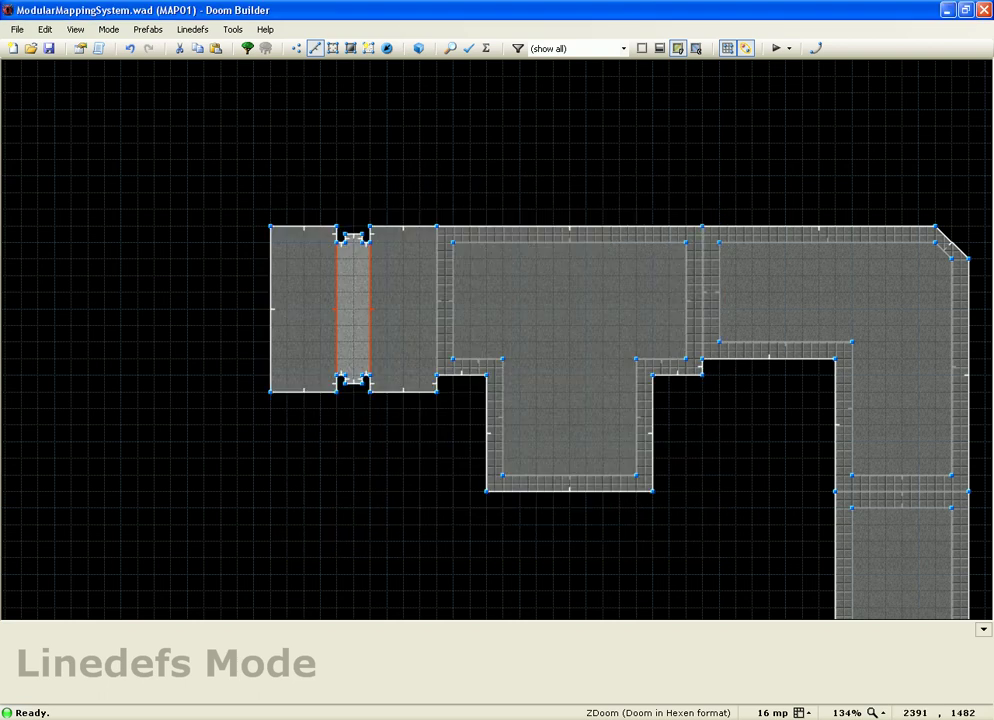
- Copy the narrow corridor module with one cut corner from the bottom module row
scroll(341, 294, "down", 2)
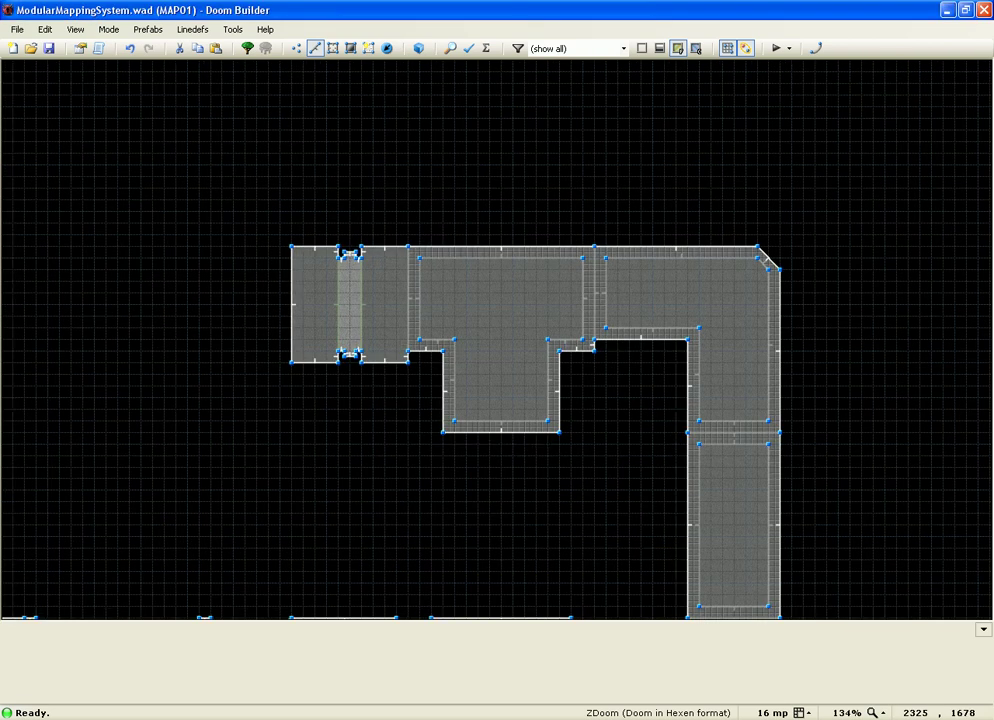
scroll(305, 238, "down", 3)
scroll(364, 227, "down", 1)
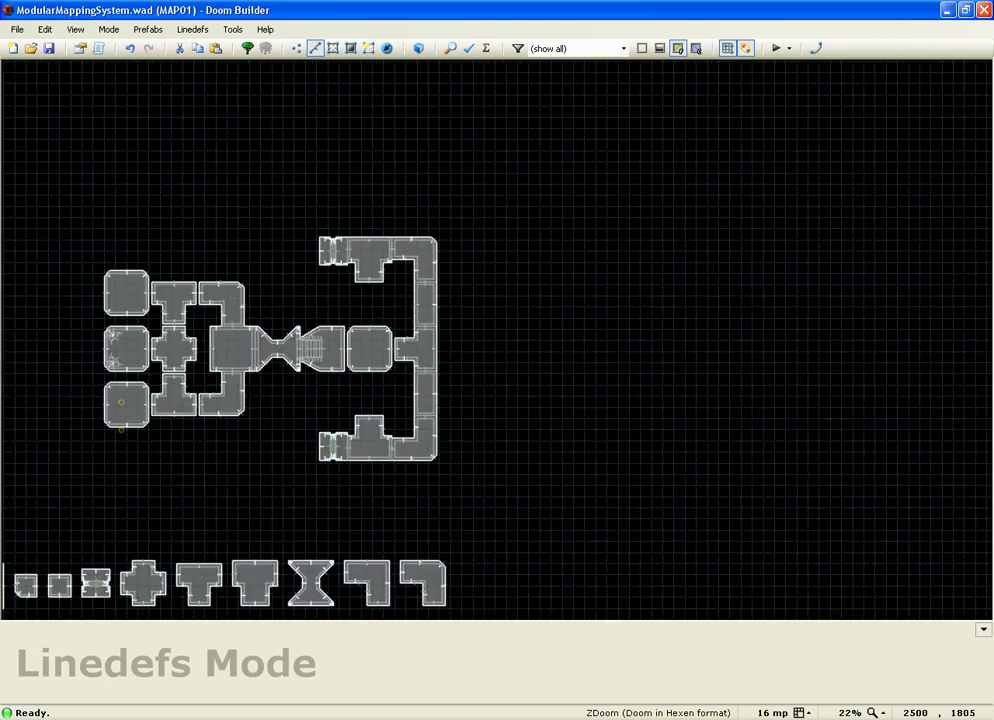
scroll(208, 258, "up", 1)
scroll(483, 218, "down", 2)
scroll(318, 299, "down", 2)
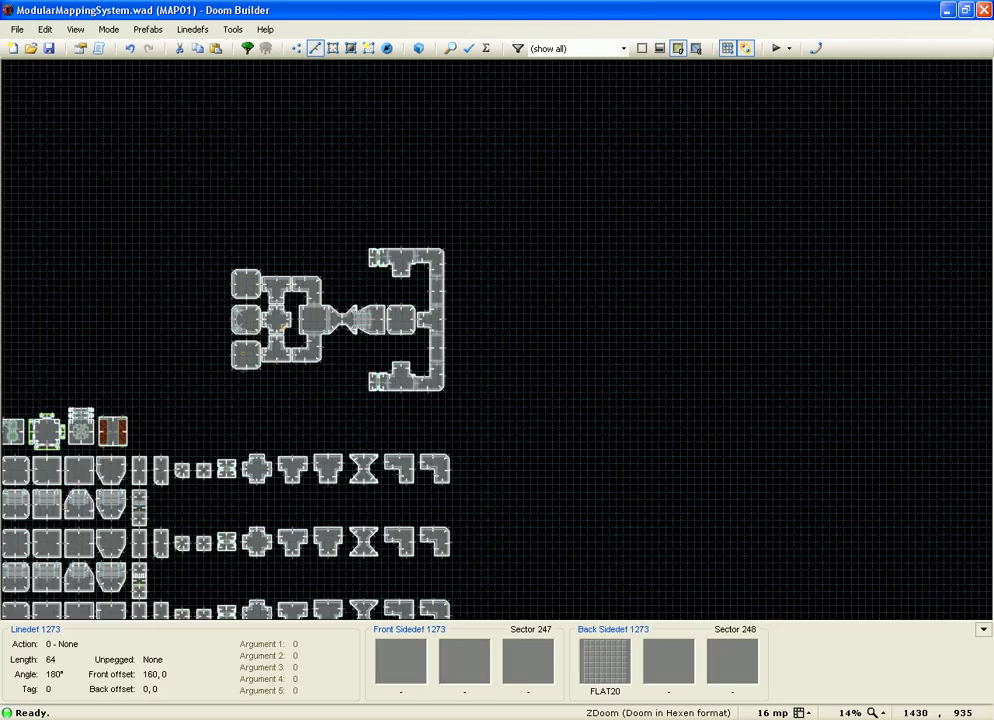
scroll(285, 322, "down", 2)
scroll(200, 467, "up", 4)
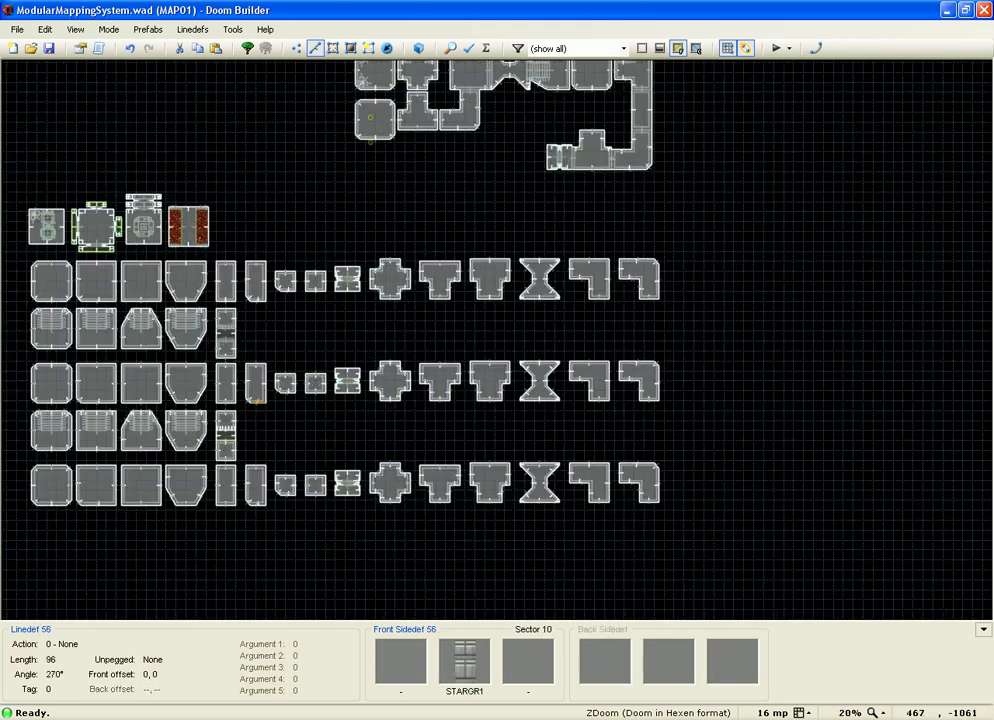
scroll(284, 345, "down", 2)
scroll(233, 364, "up", 3)
scroll(352, 400, "up", 2)
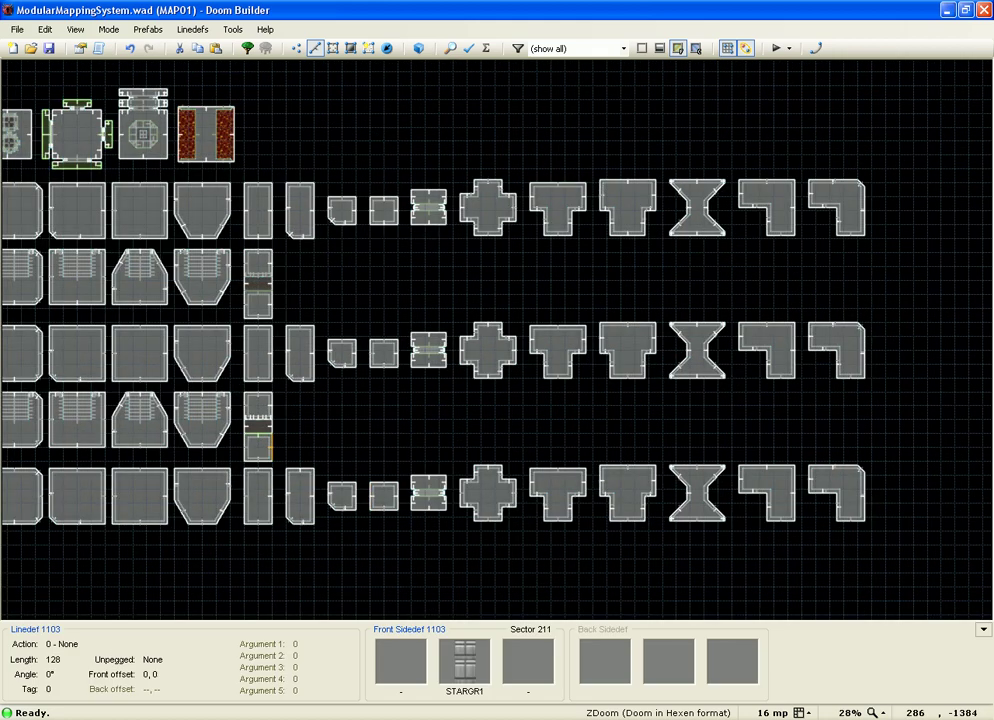
left_click_drag(324, 450, 278, 530)
key("ctrl+c")
- Paste the cut-corner corridor horizontally against the left side of the upper door module, with its cut corner at the upper left
scroll(278, 520, "down", 1)
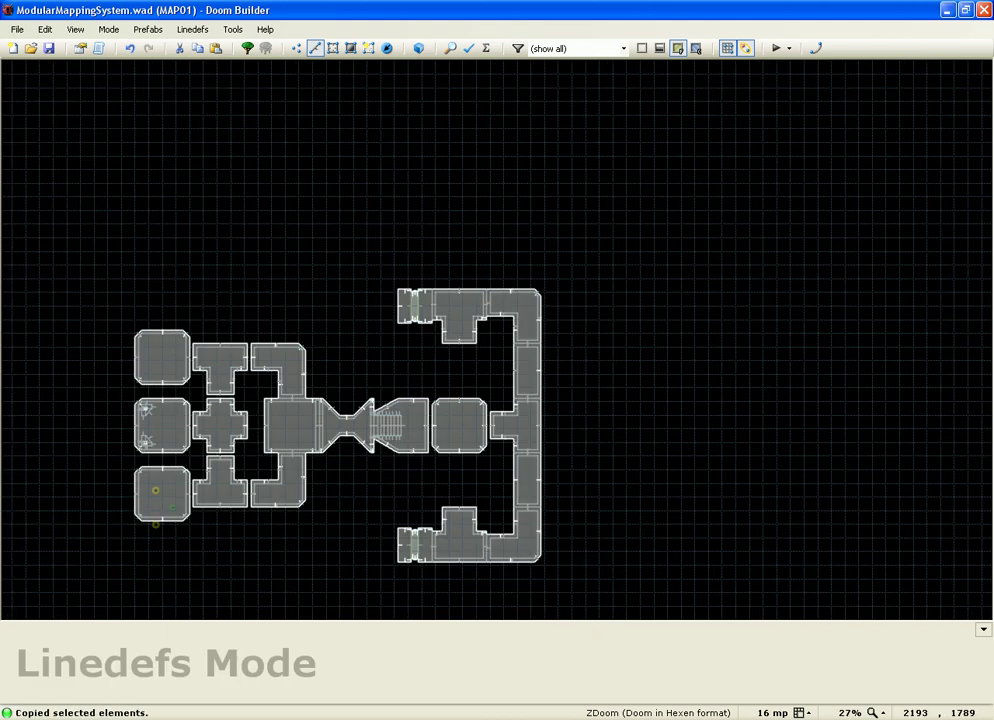
scroll(268, 359, "up", 3)
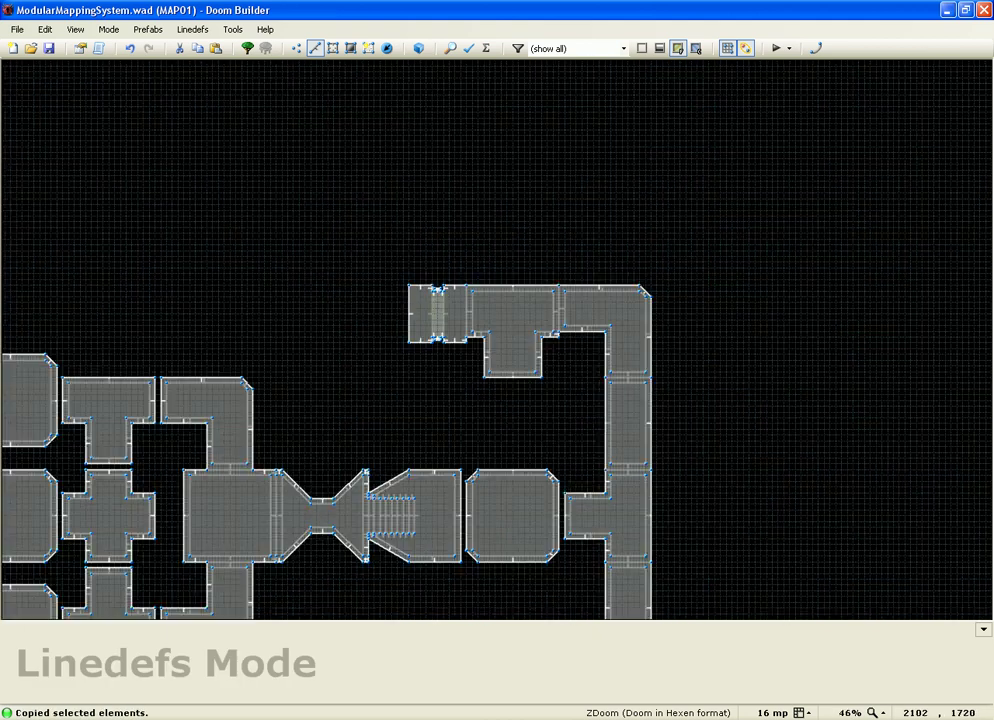
key("ctrl+v")
left_click_drag(311, 278, 367, 347)
left_click_drag(284, 314, 361, 300)
scroll(303, 228, "down", 1)
scroll(303, 231, "down", 1)
scroll(333, 420, "up", 2)
key("Return")
- Paste a second cut-corner corridor, orient it with its cut corner at the lower left, and attach it left of the lower door module
key("ctrl+v")
left_click_drag(302, 460, 335, 517)
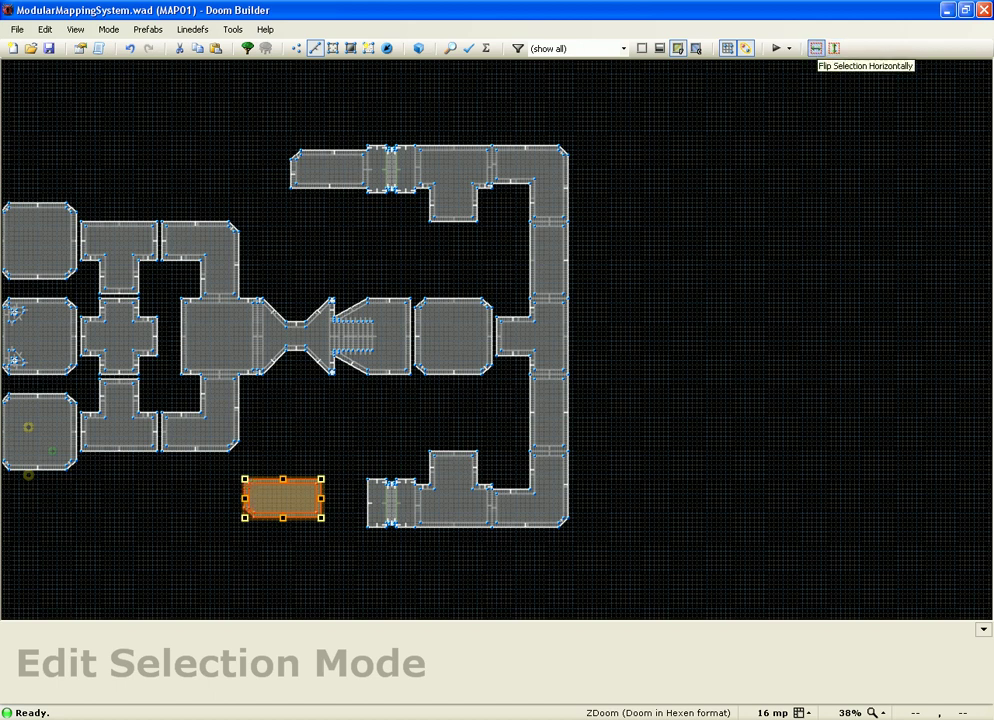
left_click_drag(283, 498, 330, 503)
key("Return")
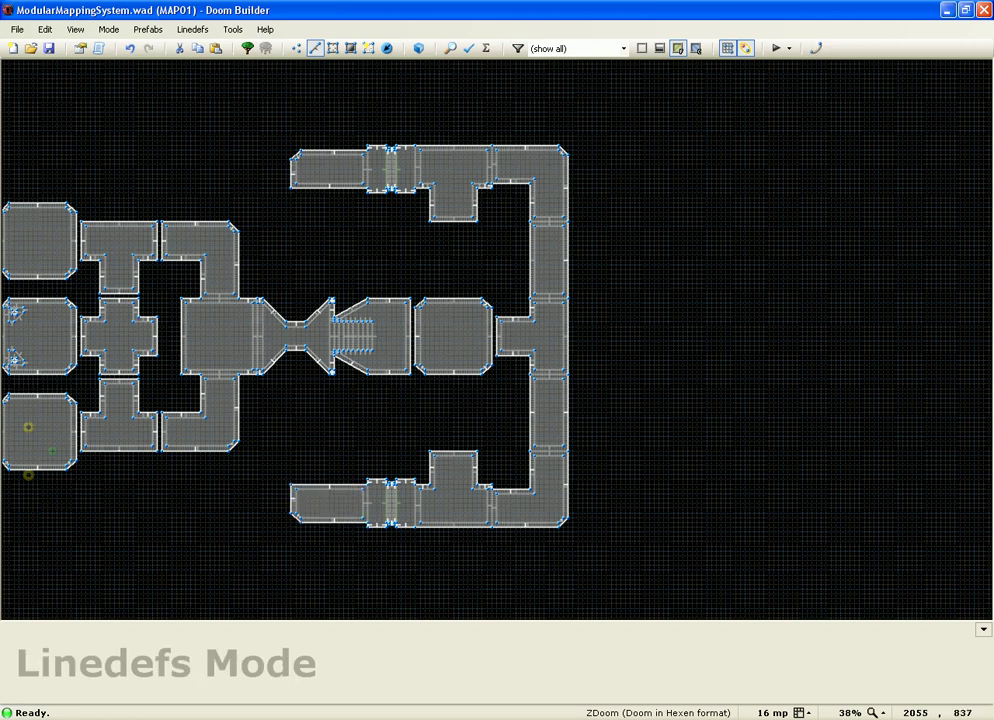
- Copy the small square module without a cut corner from the bottom module row
scroll(489, 310, "down", 6)
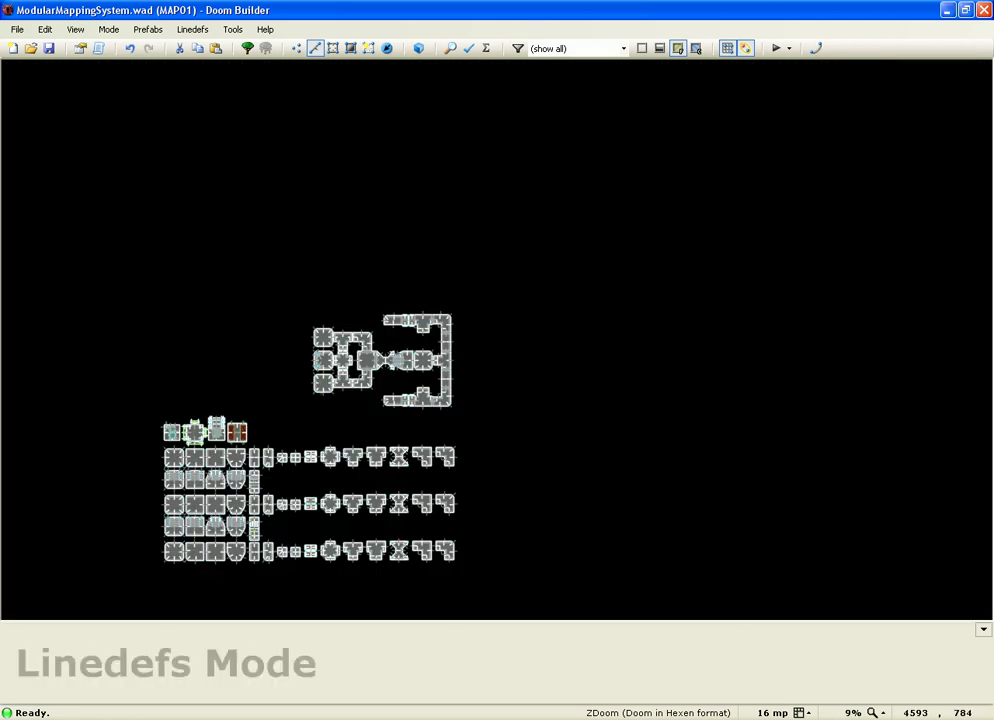
scroll(261, 485, "up", 3)
scroll(264, 492, "up", 1)
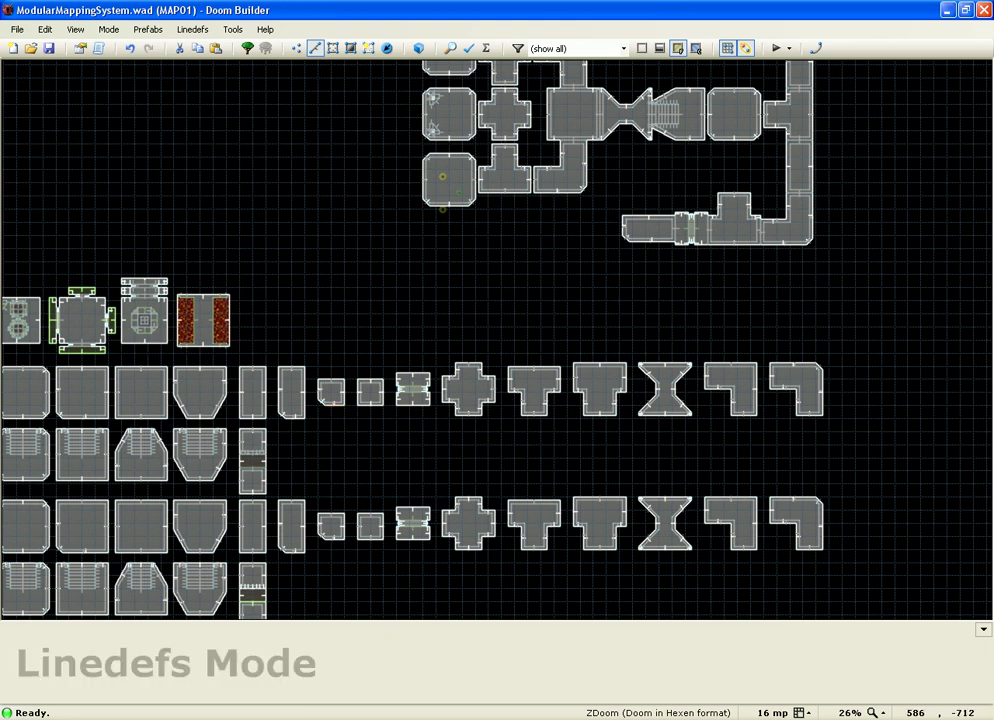
scroll(338, 482, "down", 2)
scroll(497, 340, "up", 2)
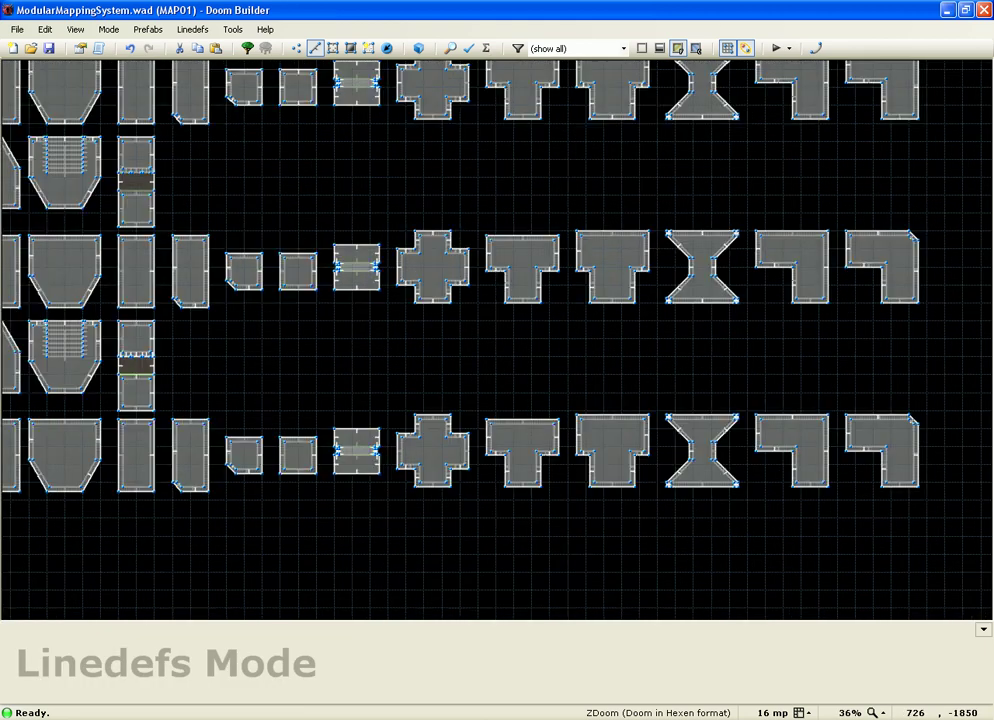
left_click_drag(265, 420, 321, 487)
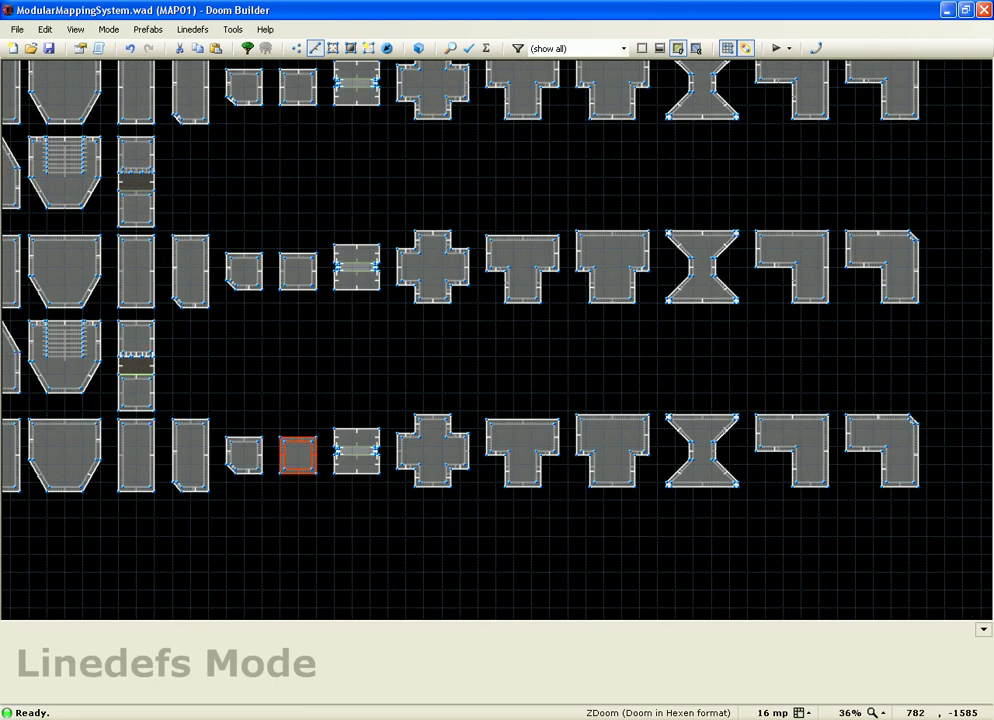
key("ctrl+c")
- Paste the small square module directly above the left end of the lower cut-corner corridor
scroll(289, 475, "down", 3)
scroll(437, 214, "up", 5)
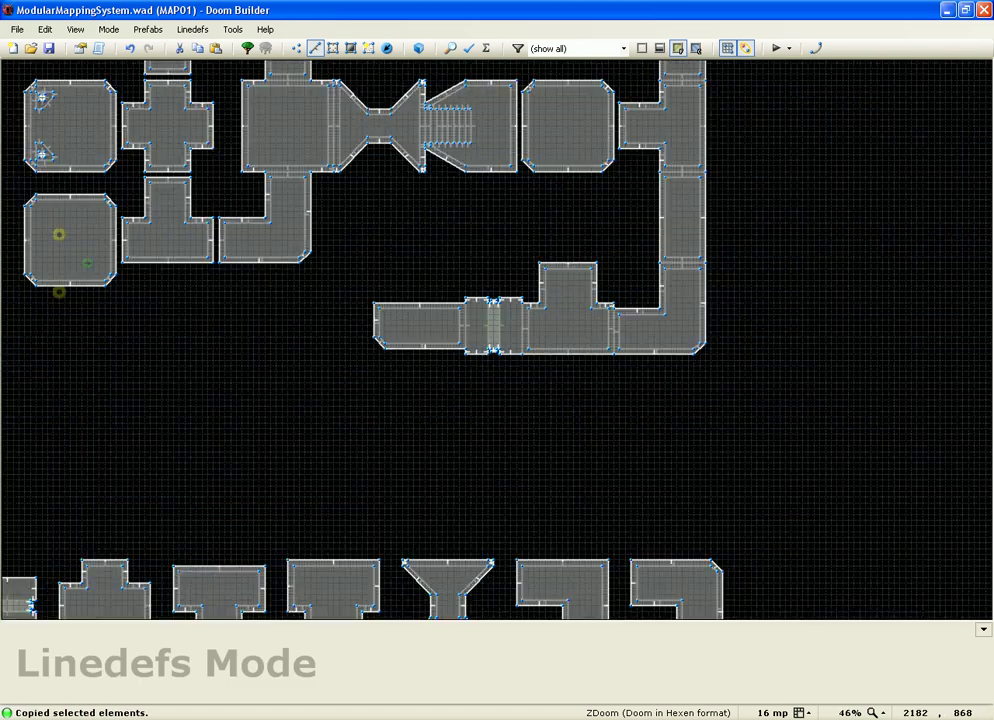
key("ctrl+v")
left_click_drag(414, 228, 394, 273)
left_click(315, 440)
scroll(315, 446, "down", 1)
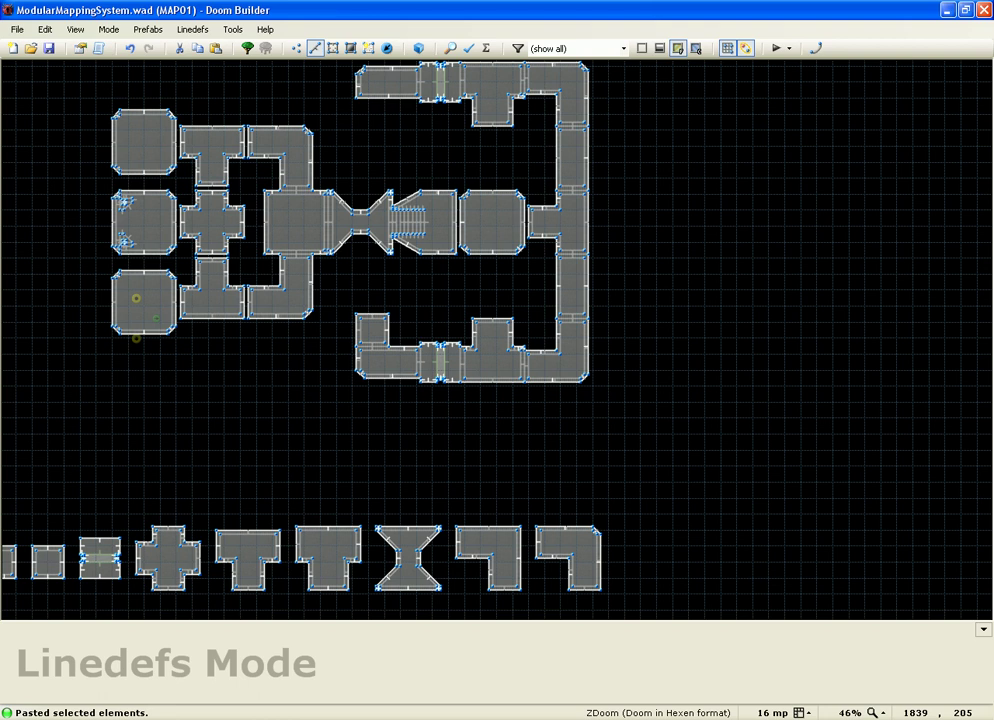
- Paste a second small square module directly below the left end of the upper cut-corner corridor
scroll(330, 200, "up", 2)
key("ctrl+v")
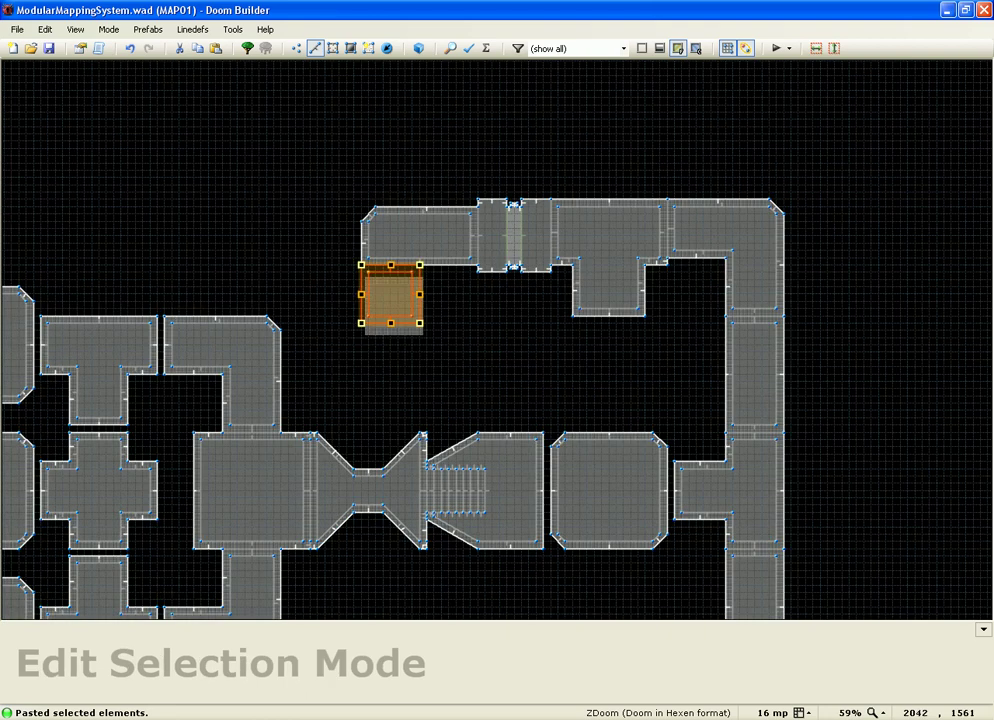
scroll(316, 255, "down", 2)
key("Return")
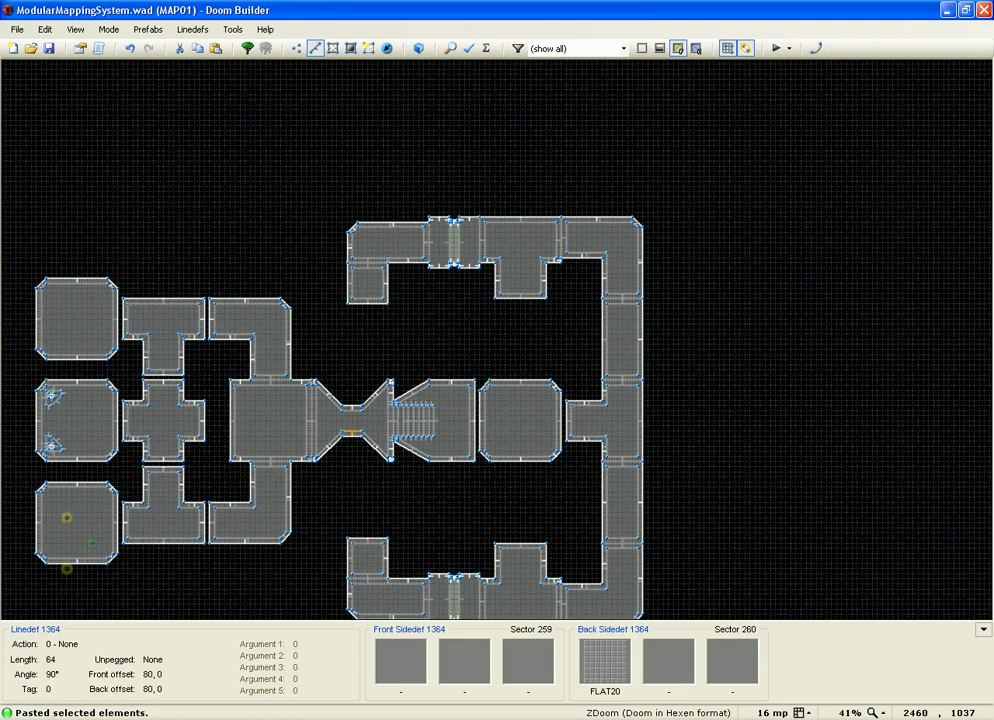
- Extend the left end of the upper T-shaped room to join the upper-left square room
scroll(30, 293, "up", 3)
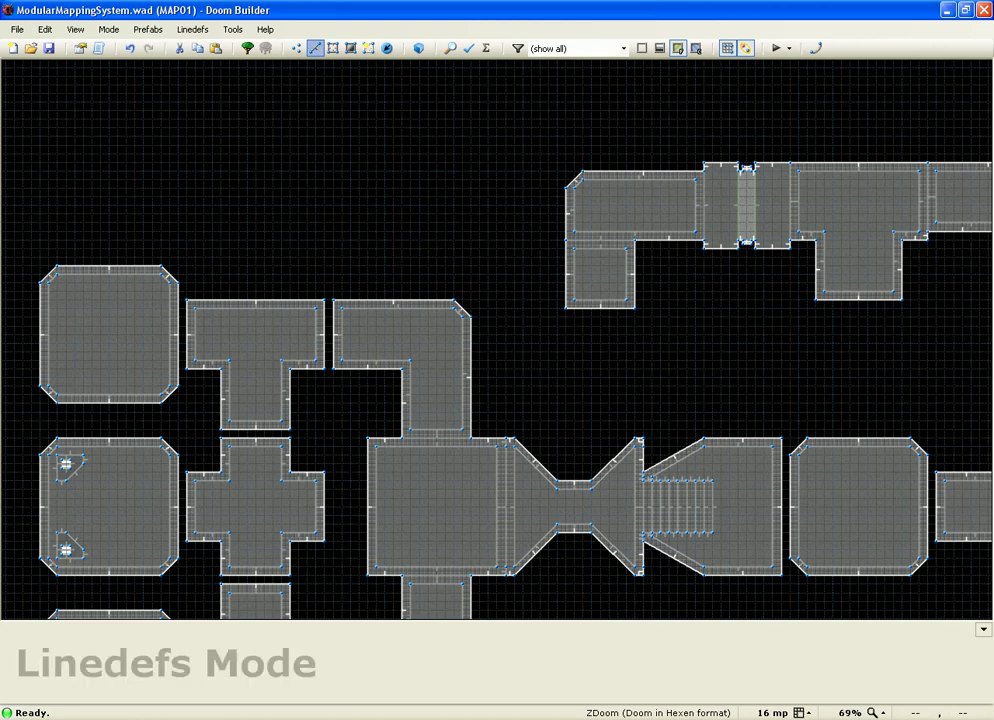
left_click_drag(182, 390, 182, 390)
right_click_drag(197, 325, 187, 327)
key("c")
- Extend the upper T-shaped room's right end to the corner corridor and join its stem to the cross-shaped room below
left_click_drag(301, 291, 325, 381)
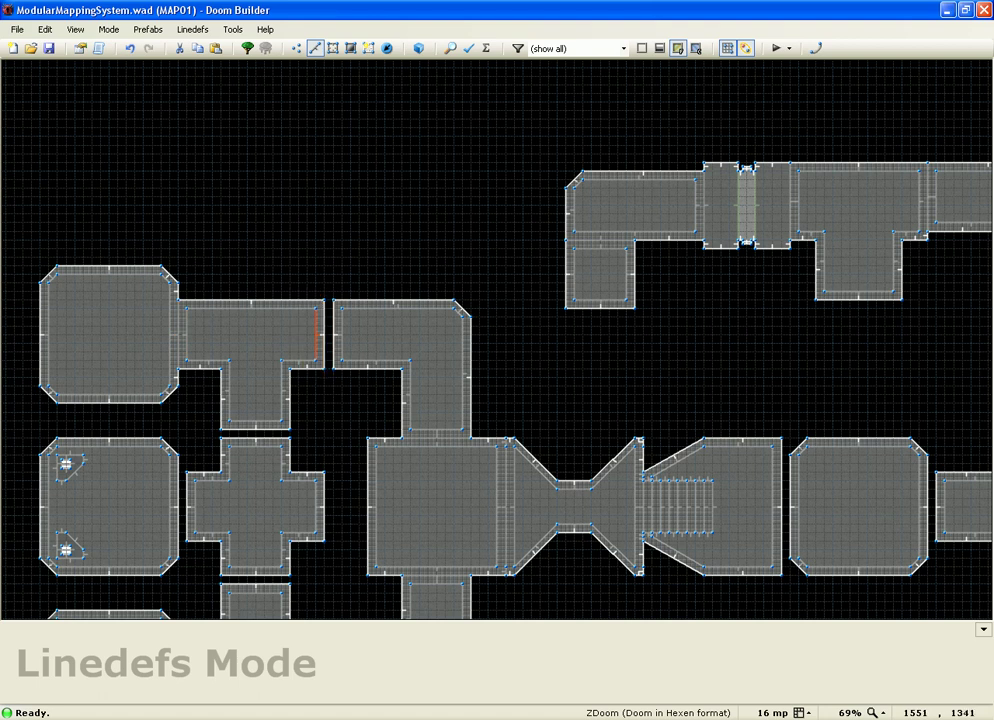
left_click_drag(300, 268, 334, 383)
right_click_drag(323, 323, 334, 326)
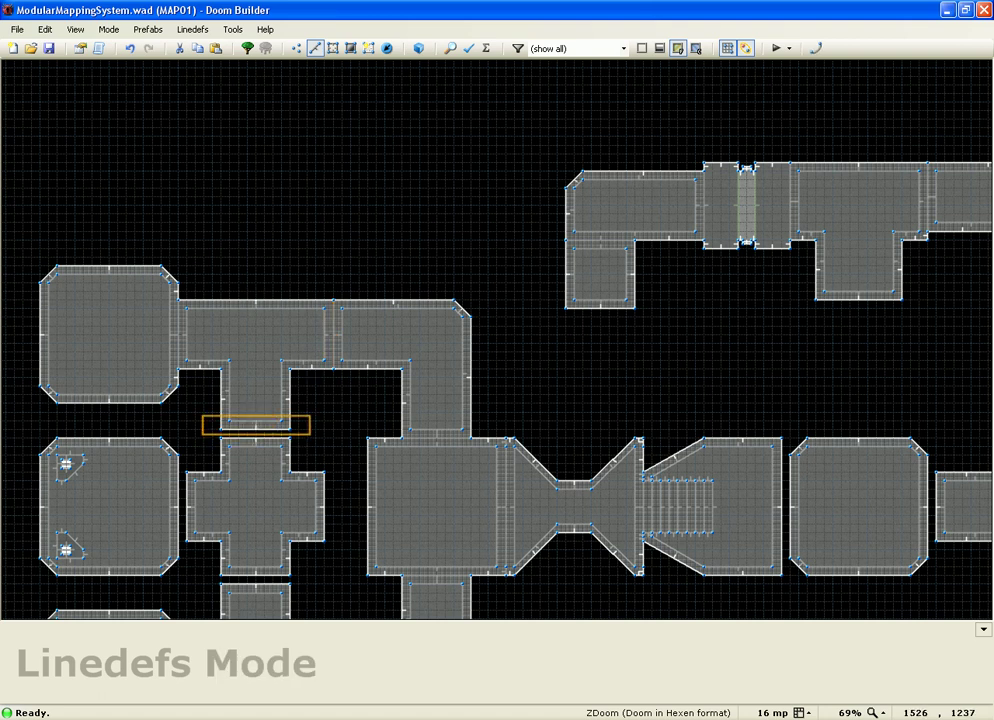
left_click(267, 435)
scroll(192, 330, "down", 2)
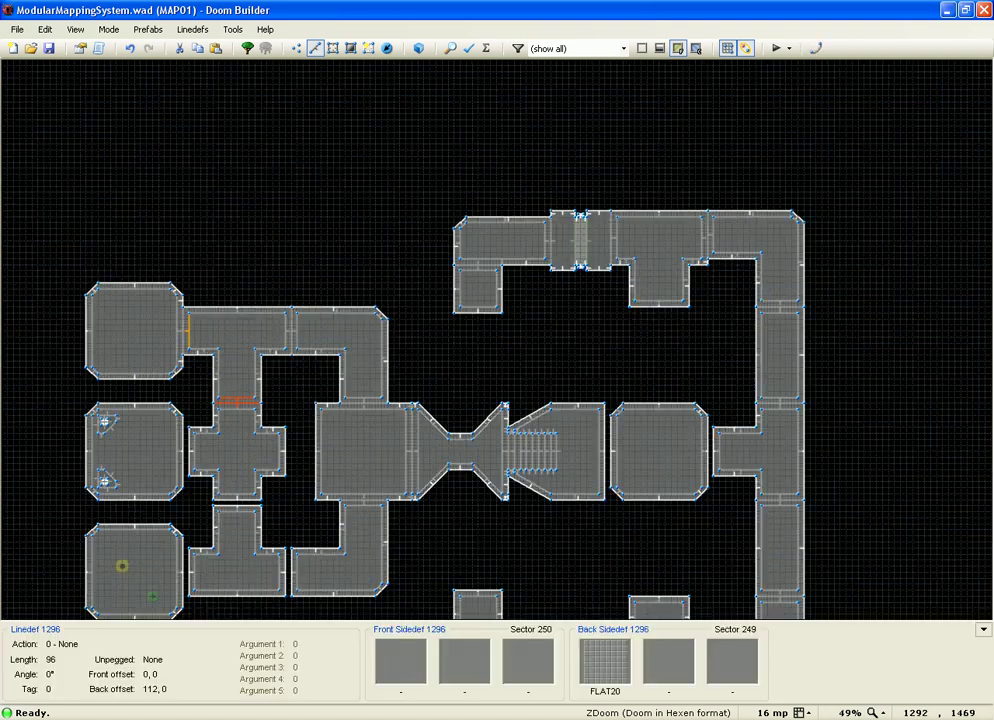
- Join the lower T-shaped room's stem to the cross-shaped room above and its right end to the lower corner corridor
scroll(160, 400, "up", 1)
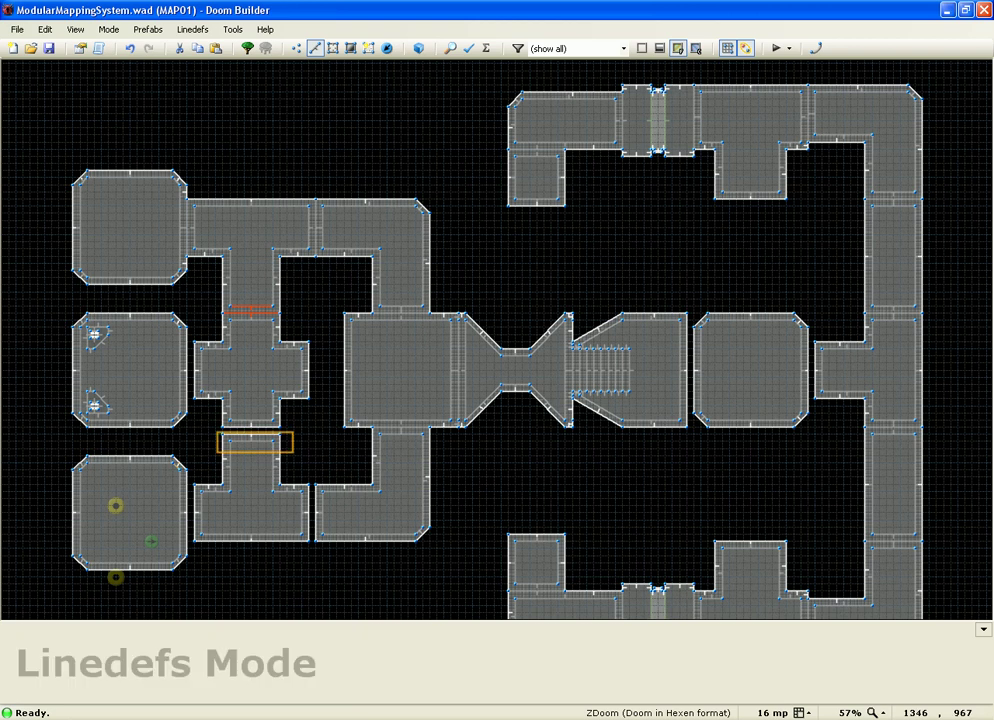
left_click(250, 437)
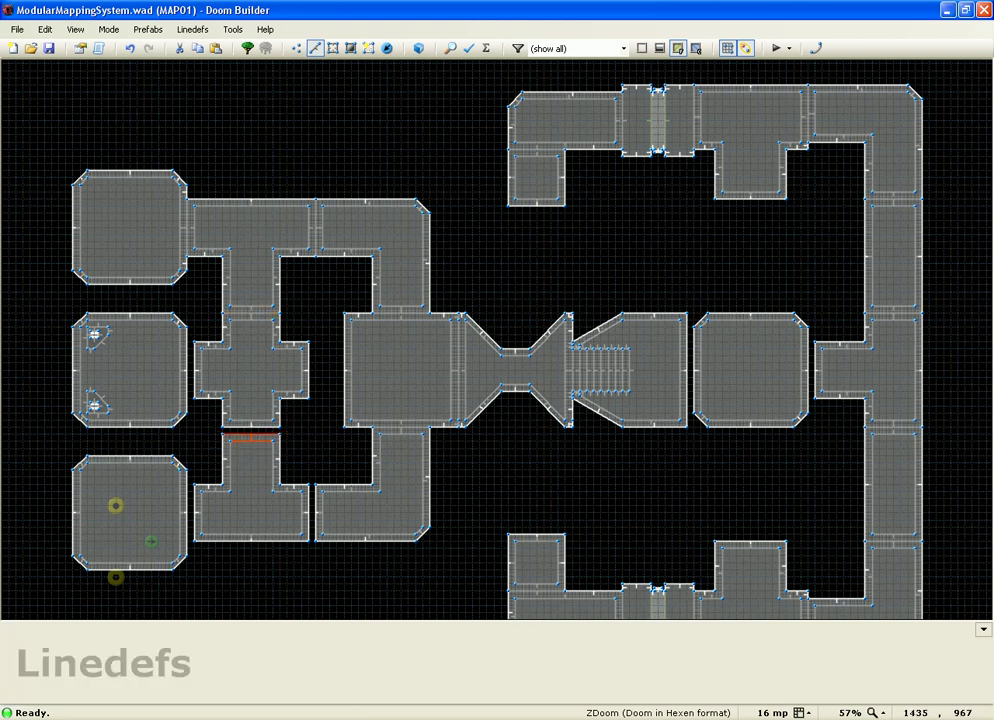
left_click_drag(293, 473, 310, 577)
right_click_drag(322, 510, 312, 507)
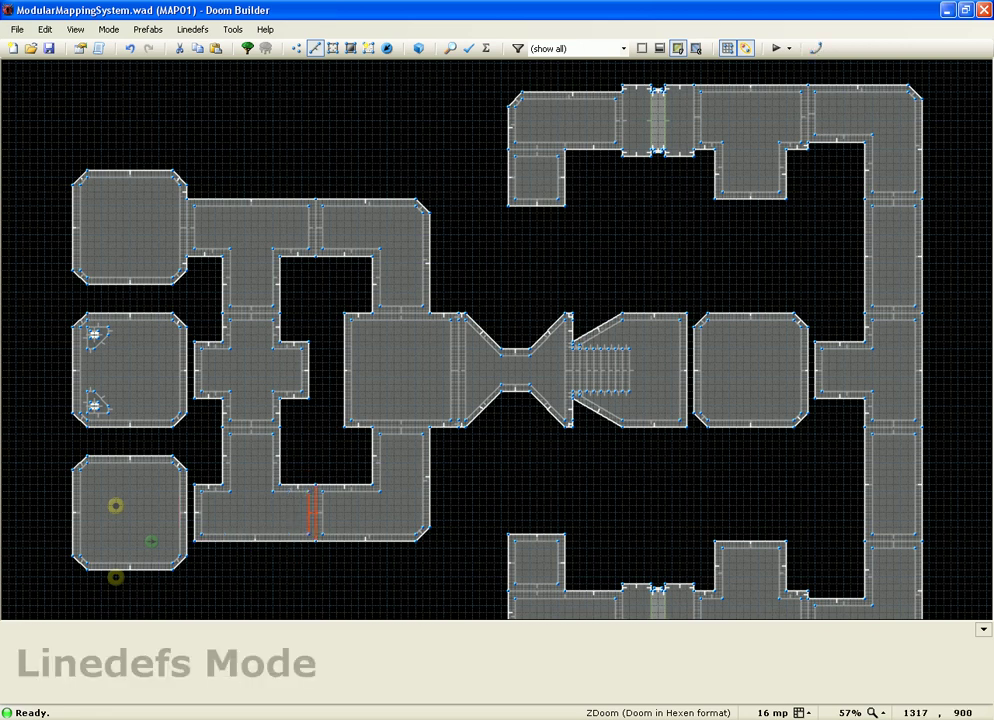
- Extend the left end of the lower T-shaped room to join the lower-left square room
left_click_drag(205, 467, 212, 523)
right_click_drag(203, 519, 196, 520)
left_click_drag(200, 431, 202, 435)
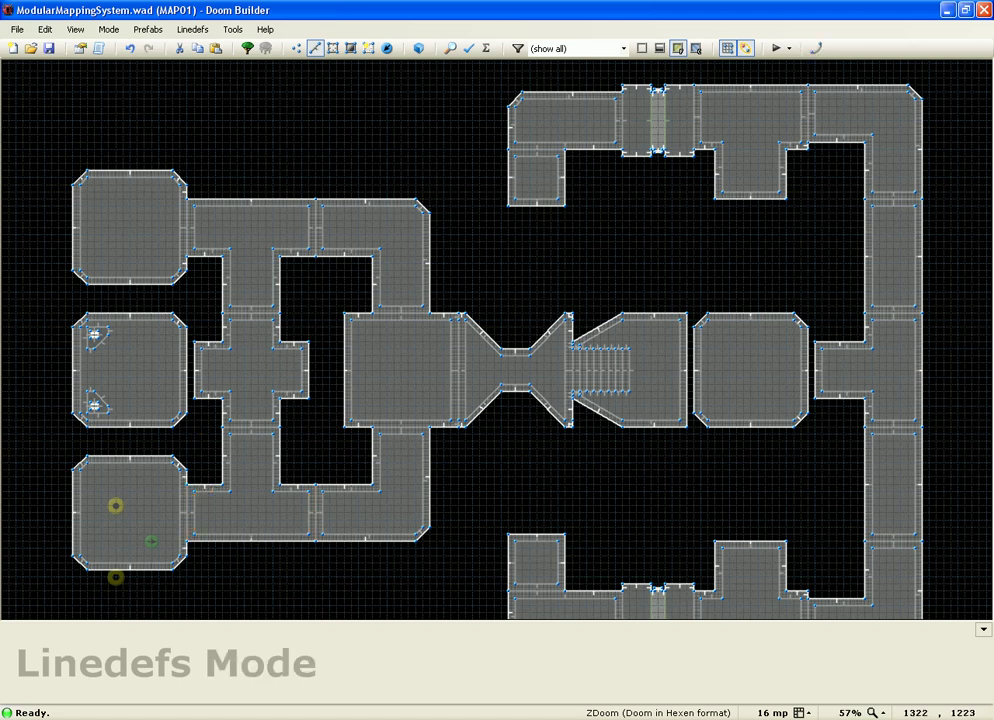
- Extend the cross-shaped room's left arm to the middle-left room and its right arm to the large square room
scroll(194, 340, "up", 3)
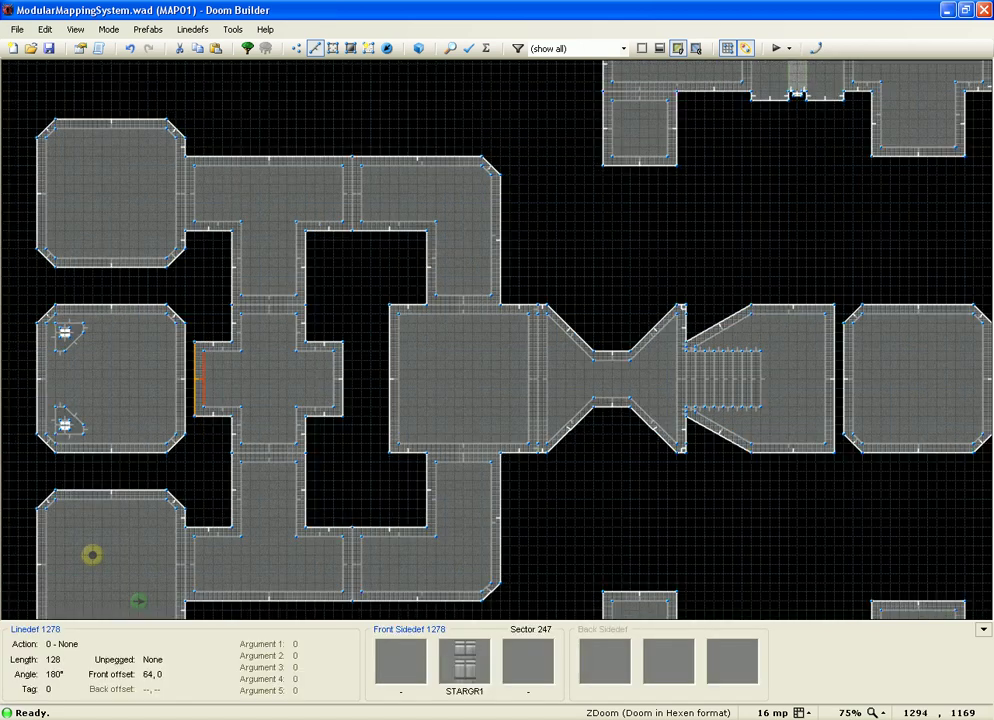
scroll(196, 351, "up", 1)
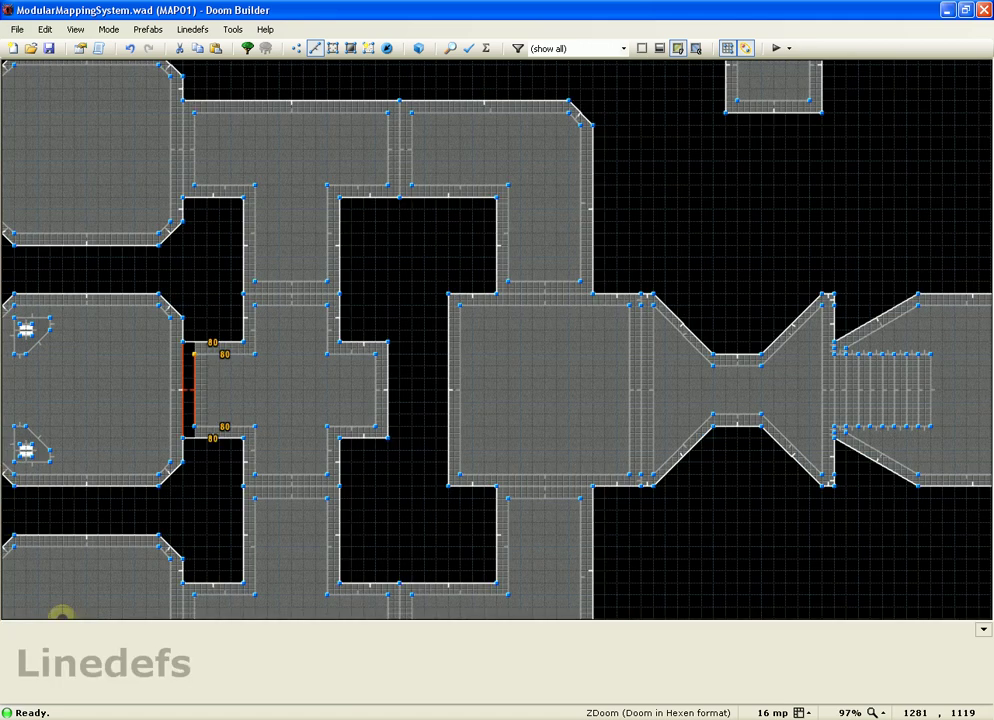
left_click(388, 390)
left_click_drag(388, 390, 448, 390)
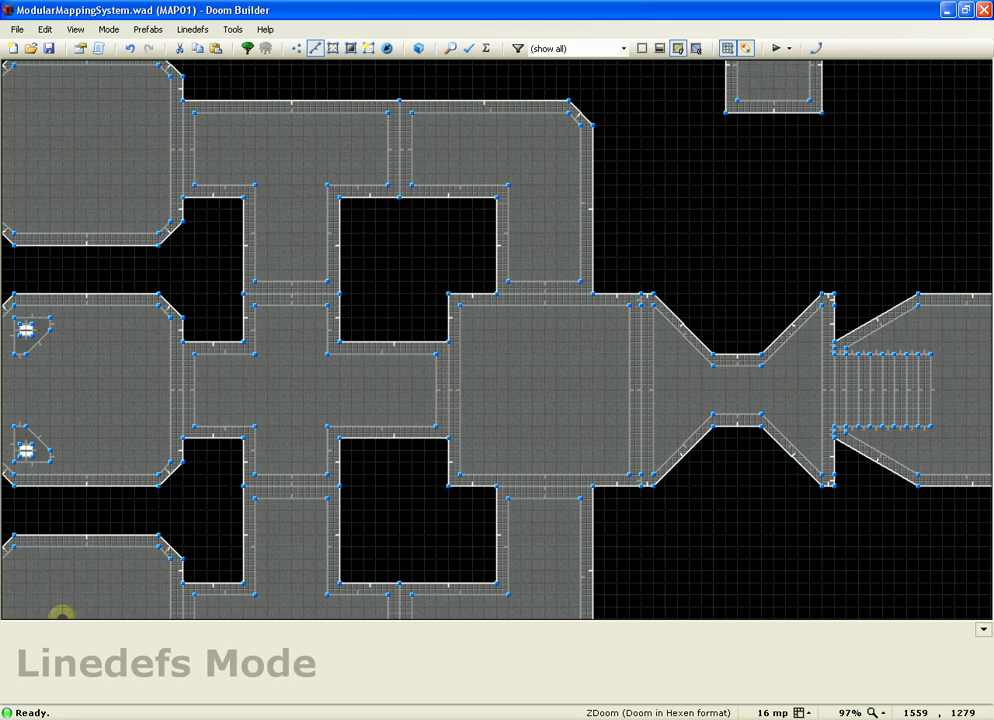
- Extend the right wall of the staircase room to join the cut-corner room beside it
scroll(320, 322, "down", 3)
scroll(573, 338, "up", 3)
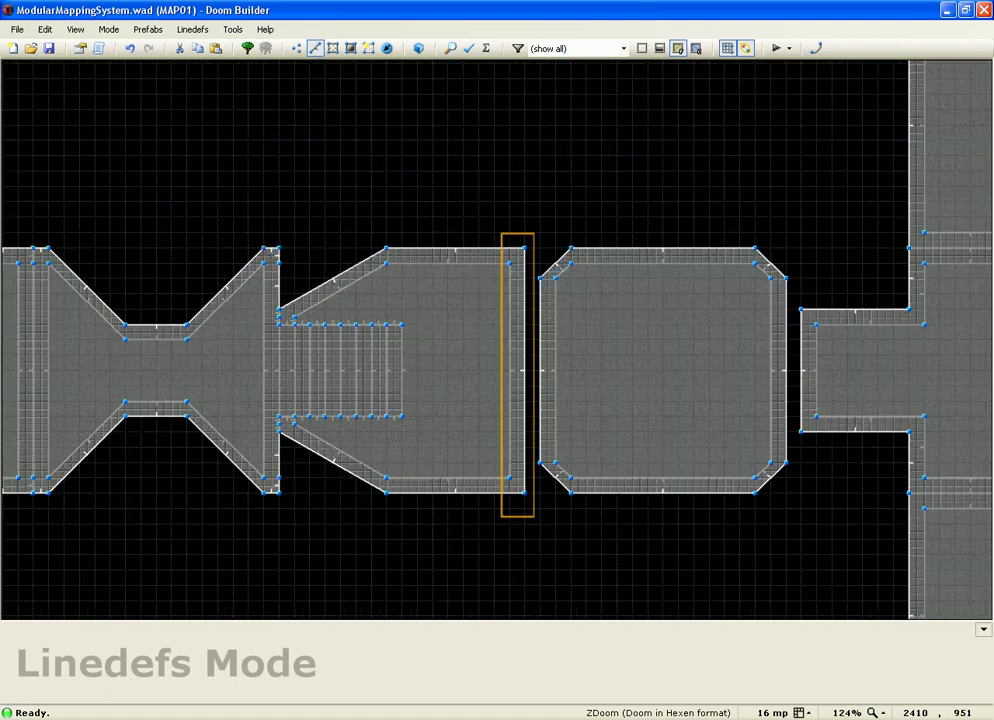
left_click_drag(533, 517, 533, 517)
right_click_drag(506, 284, 519, 282)
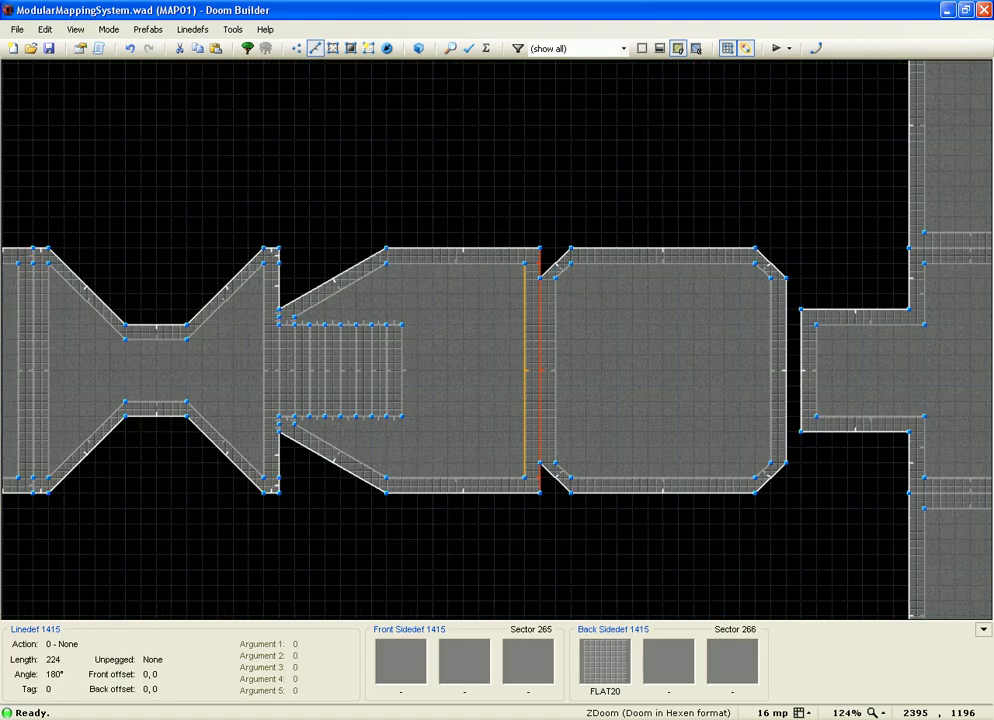
- Extend the left arm of the right-hand T-shaped junction to join the cut-corner room
left_click_drag(851, 286, 790, 456)
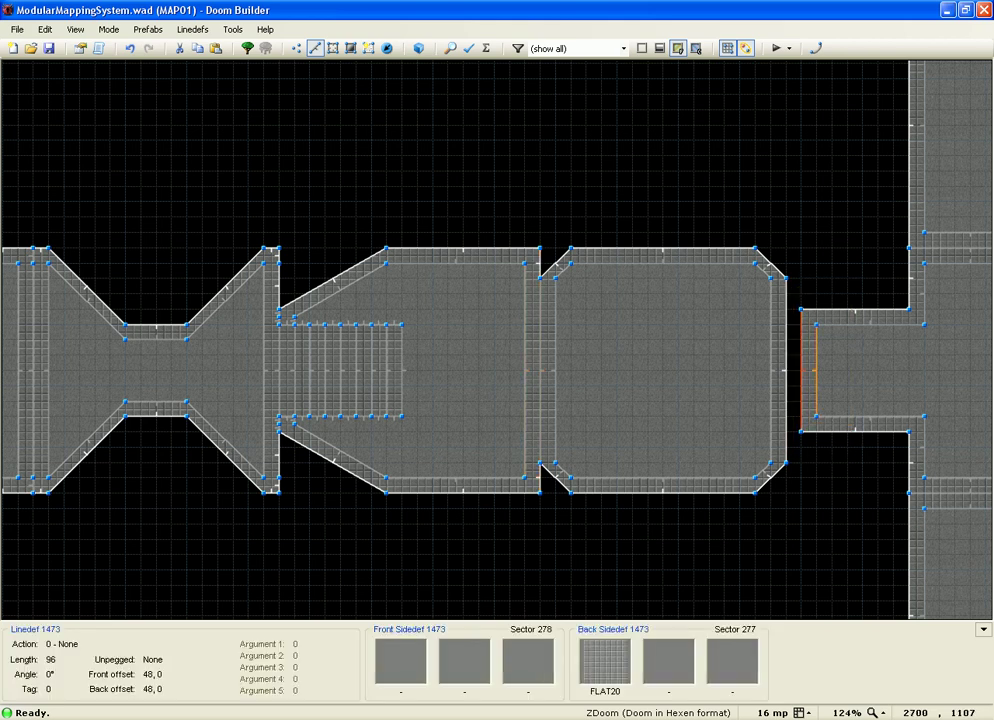
right_click_drag(813, 367, 801, 367)
scroll(639, 252, "down", 2)
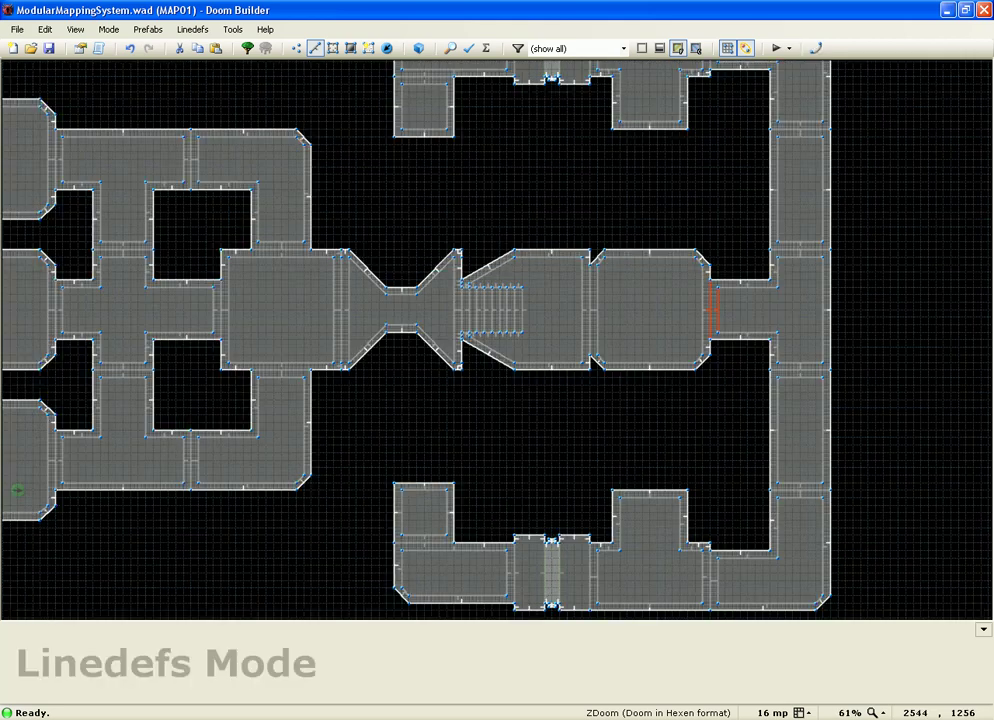
- Copy the lower octagonal platform with four small side tabs from the first detail prefab room
scroll(497, 340, "down", 2)
scroll(497, 340, "up", 1)
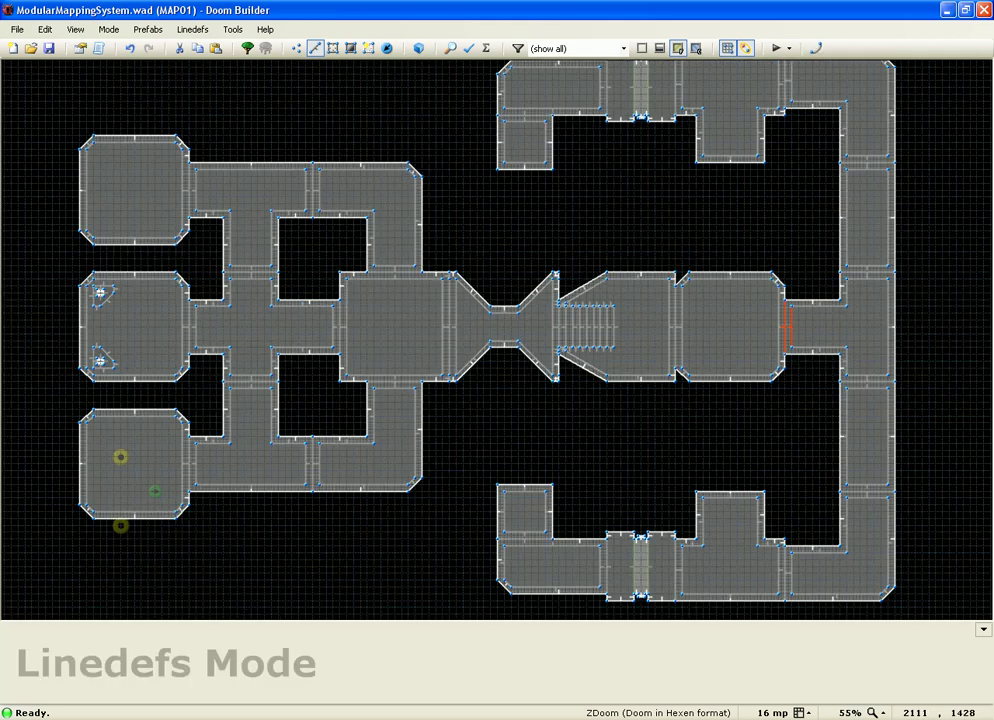
scroll(363, 249, "down", 1)
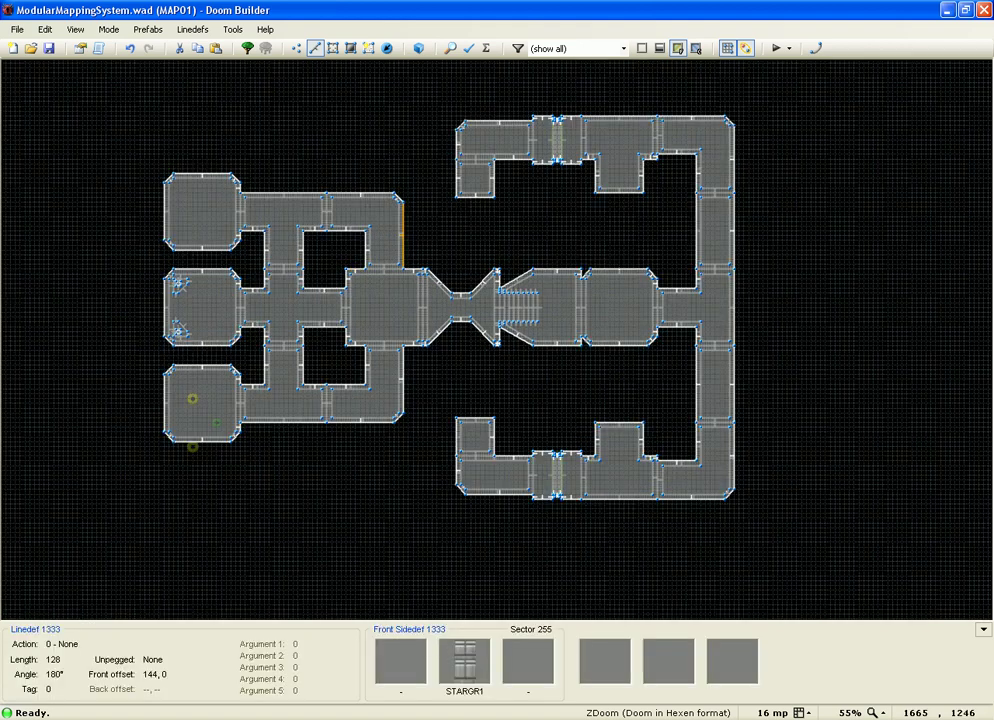
scroll(408, 235, "down", 4)
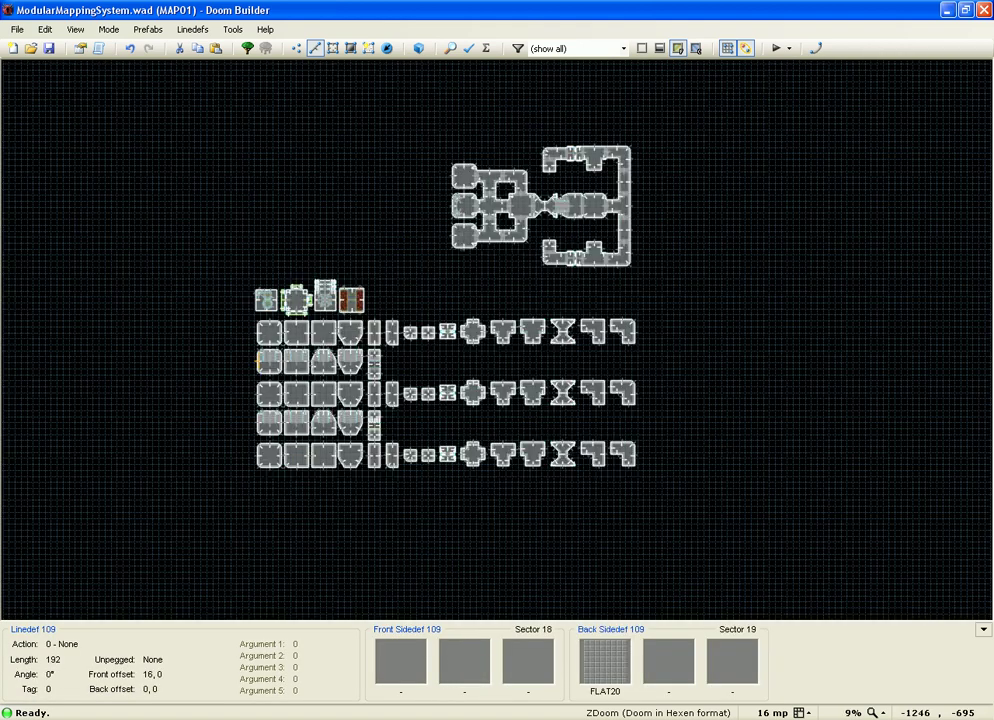
scroll(258, 300, "up", 8)
scroll(278, 283, "up", 5)
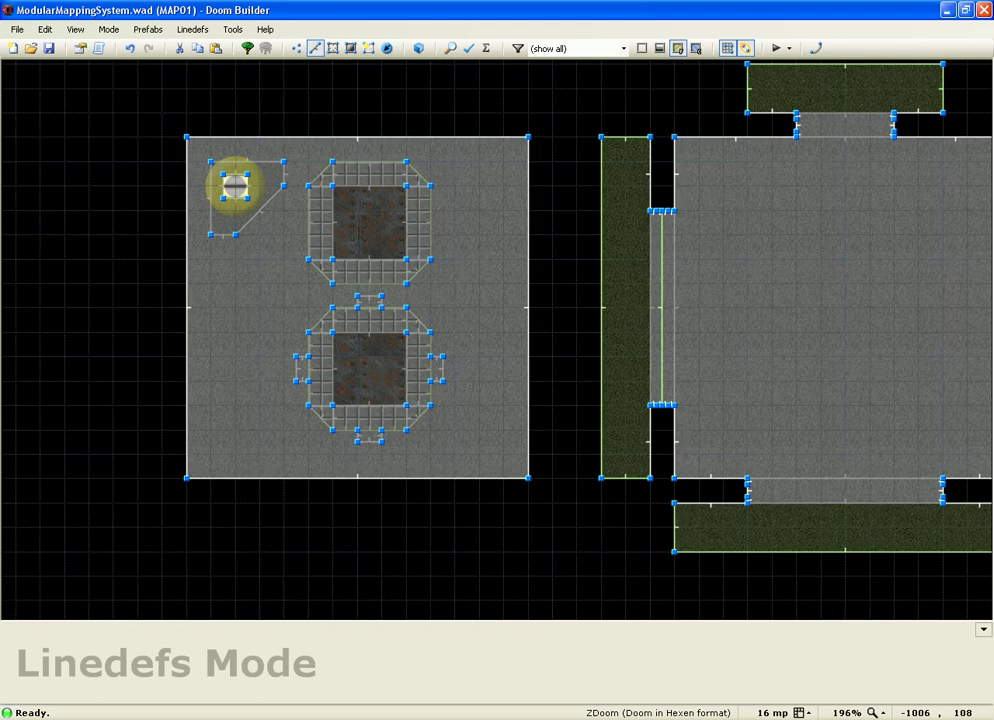
left_click_drag(288, 289, 452, 452)
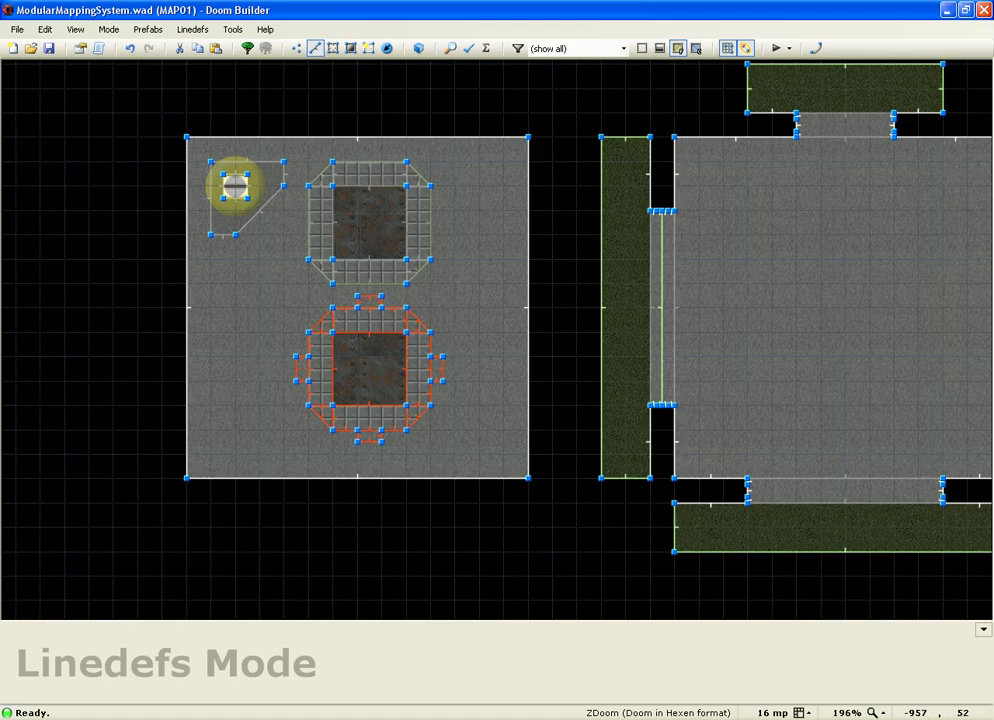
key("ctrl+c")
- Paste the octagonal platform into the centre of the middle-left room, using an 8 mp grid to centre it
scroll(460, 448, "down", 8)
scroll(760, 298, "up", 5)
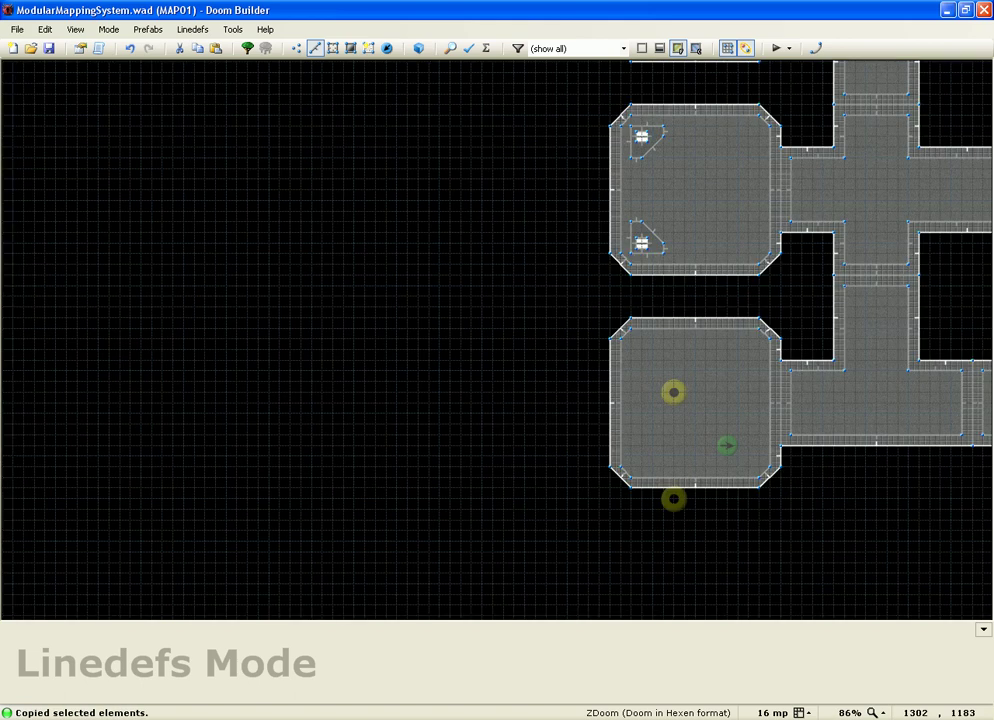
scroll(280, 480, "down", 3)
scroll(550, 358, "up", 5)
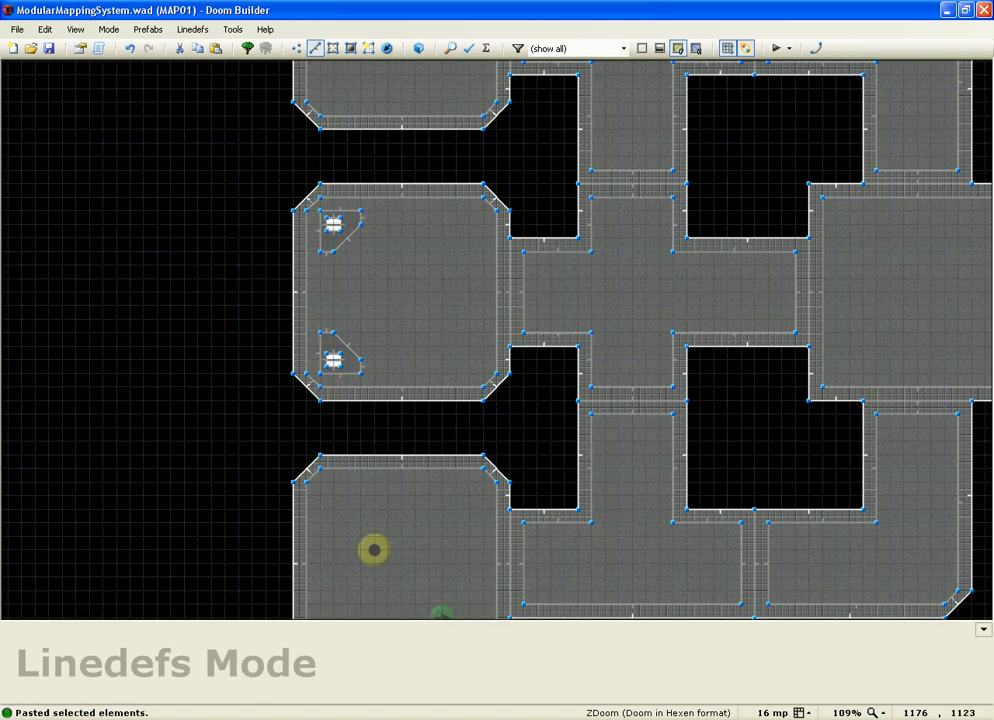
key("ctrl+v")
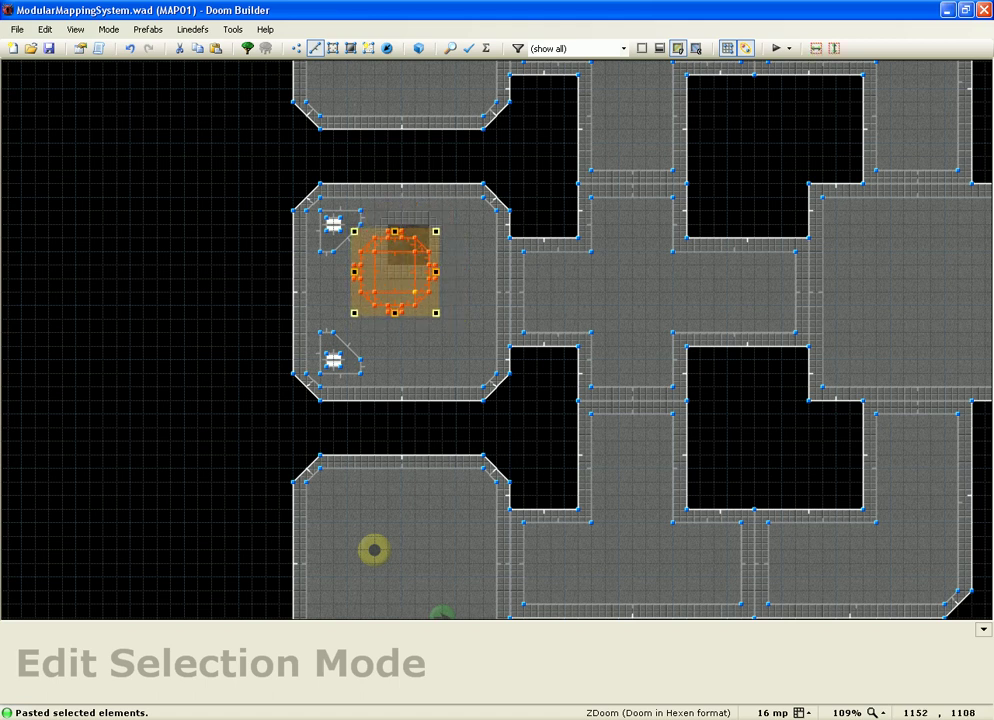
scroll(403, 294, "up", 2)
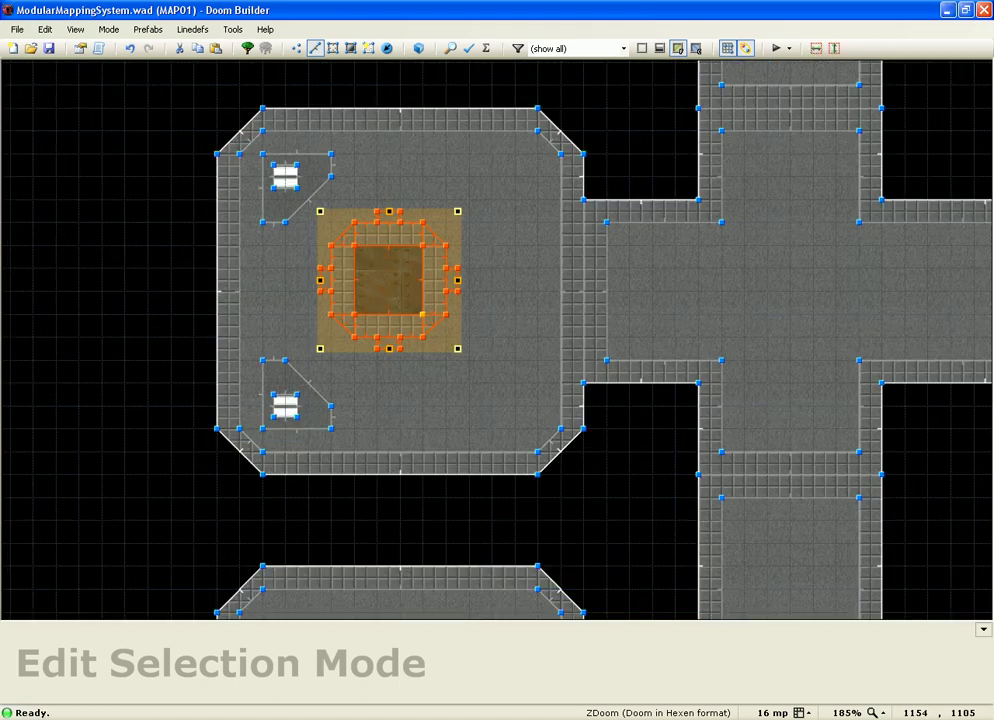
scroll(385, 240, "down", 1)
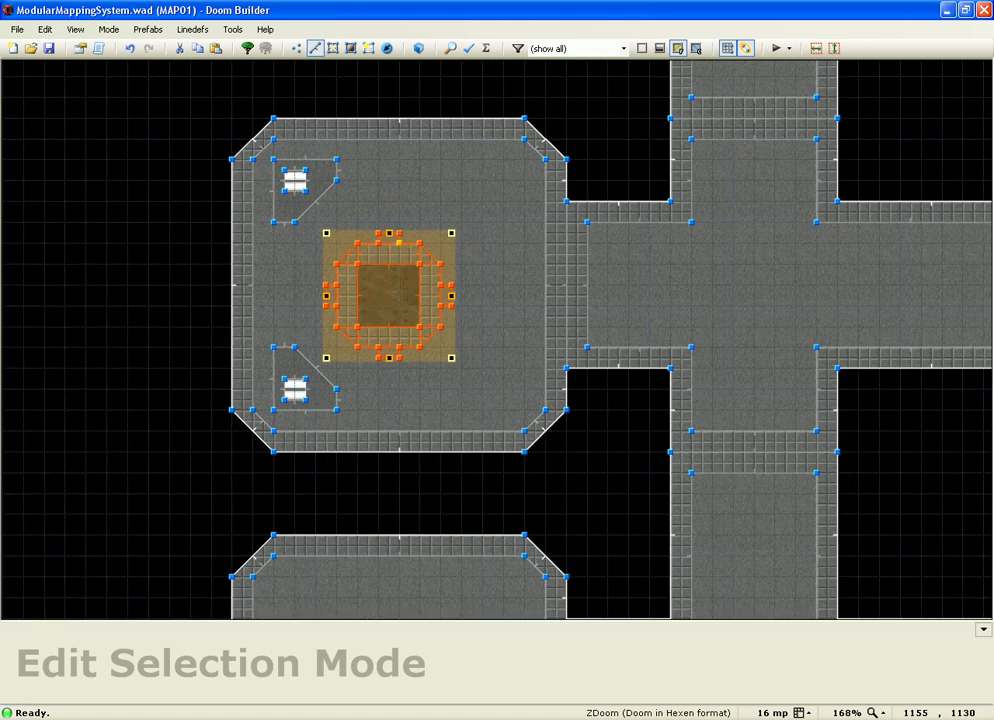
scroll(409, 248, "up", 2)
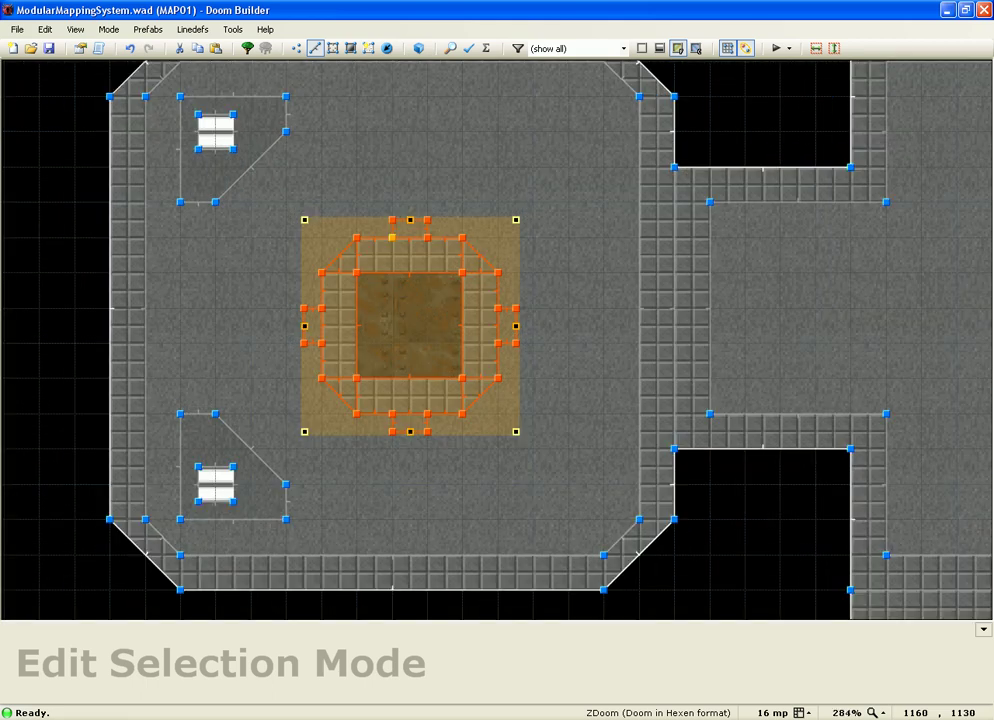
key("bracketleft")
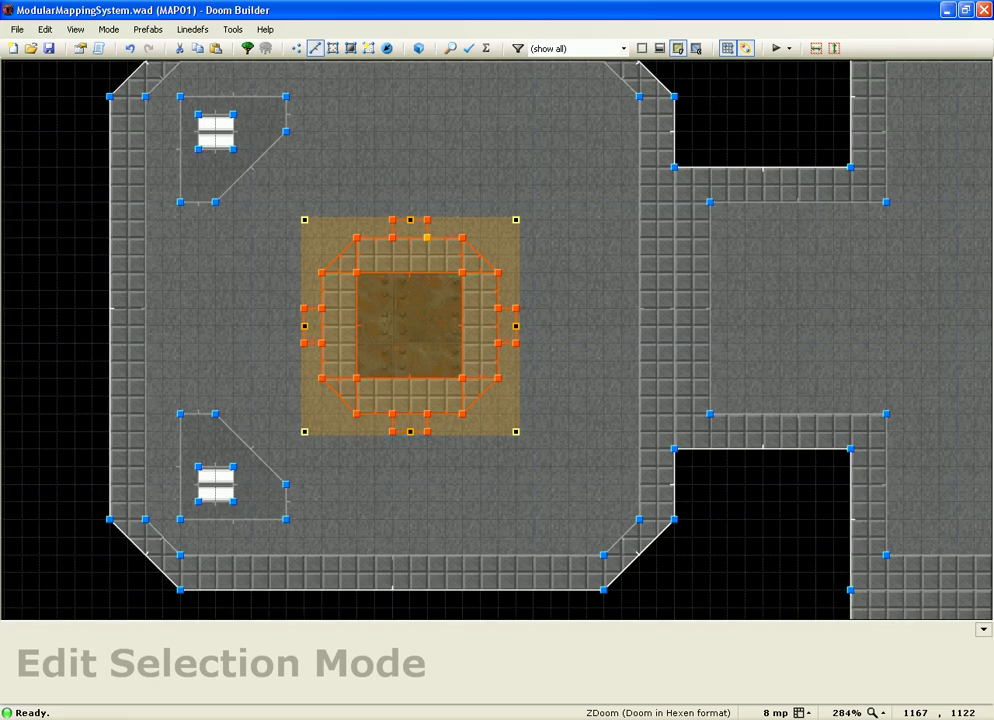
scroll(378, 262, "down", 2)
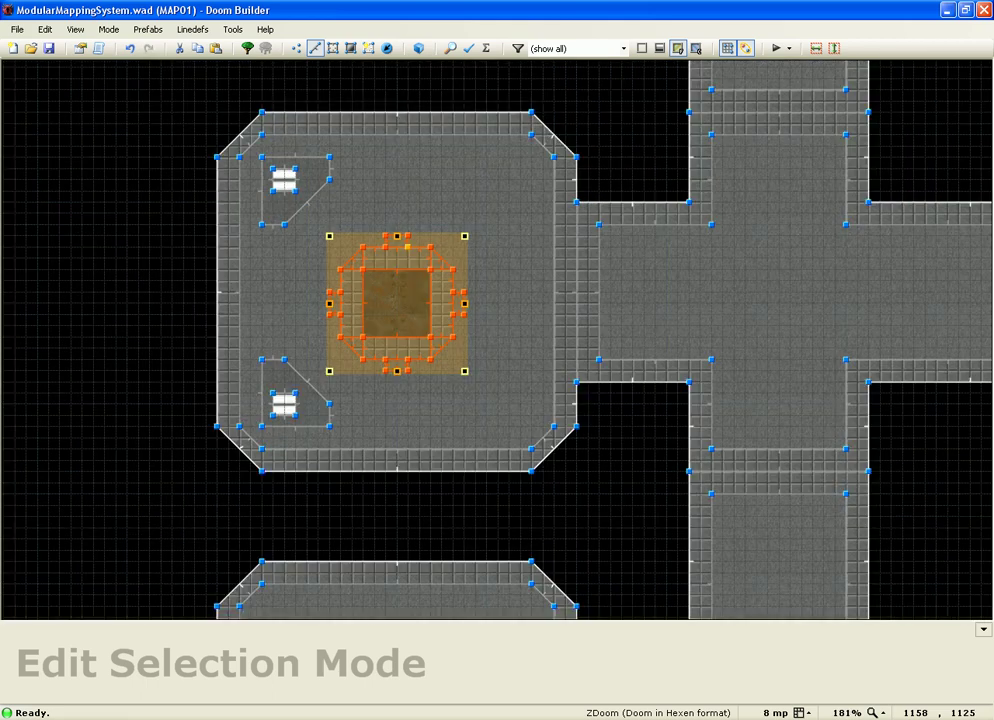
key("Return")
scroll(177, 186, "down", 3)
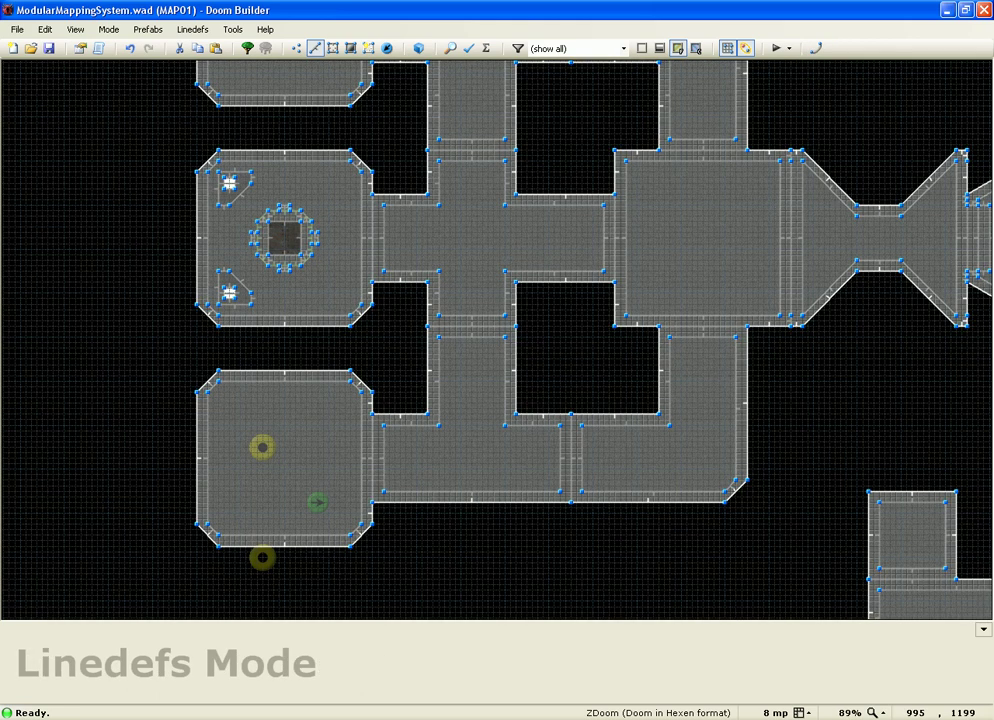
- Move the player start onto the octagonal platform together with the two yellow things, which go onto the corner pedestals
key("t")
left_click_drag(91, 317, 460, 668)
right_click_drag(316, 497, 284, 234)
key("c")
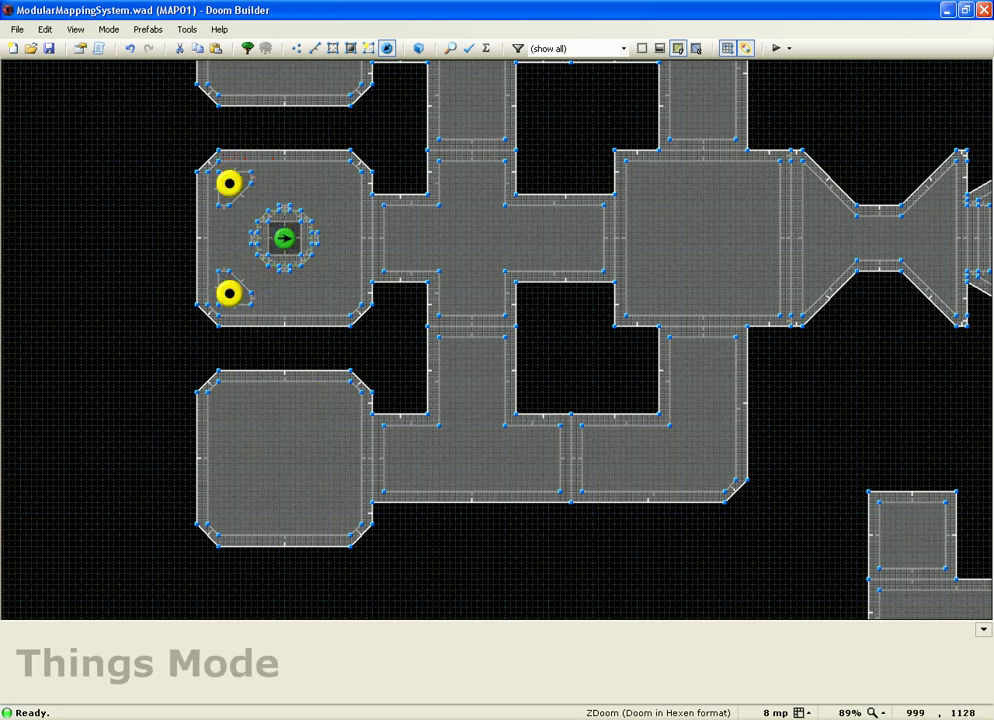
- Insert a Health and Armor thing of type 2012 in the centre of the cross-shaped room
key("l")
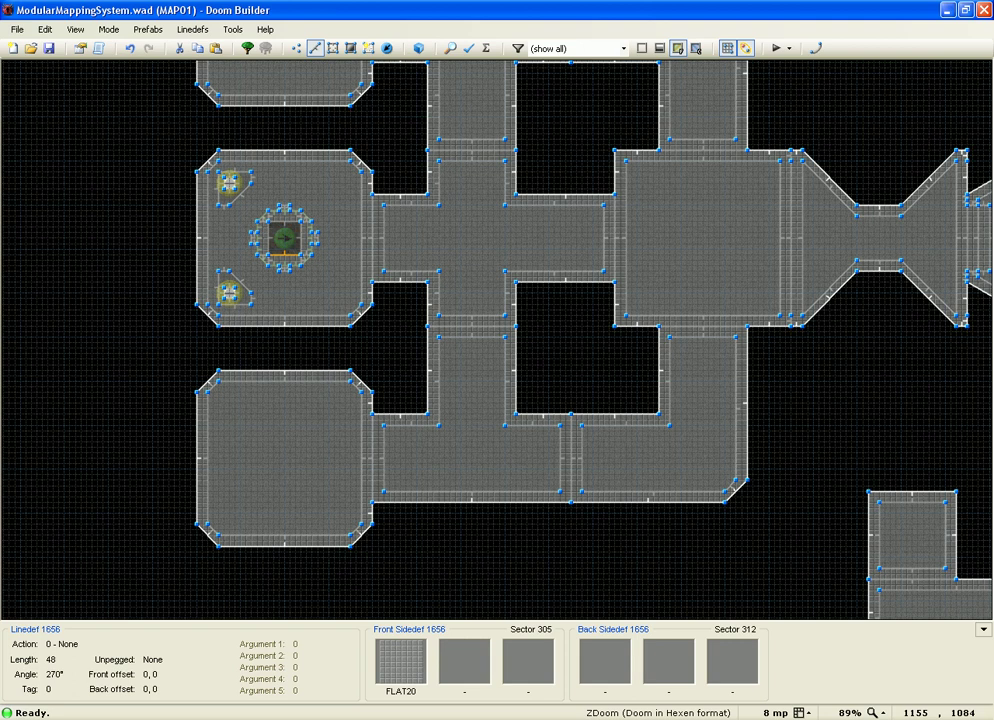
scroll(577, 189, "up", 3)
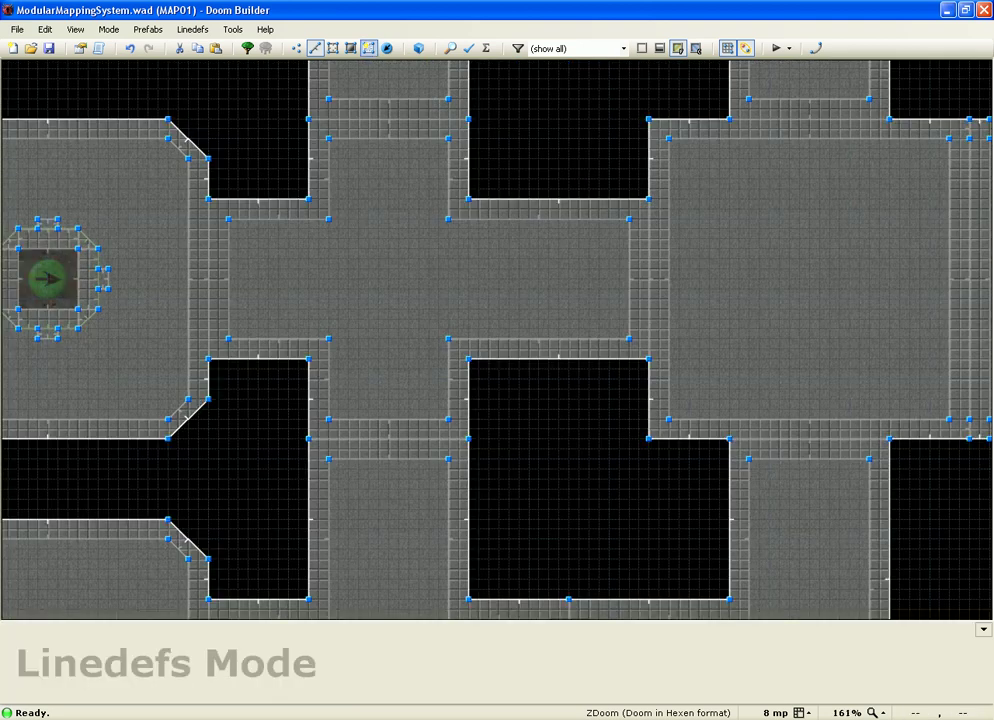
left_click(387, 48)
right_click(389, 279)
left_click(266, 329)
left_click(266, 354)
left_click(317, 416)
key("Return")
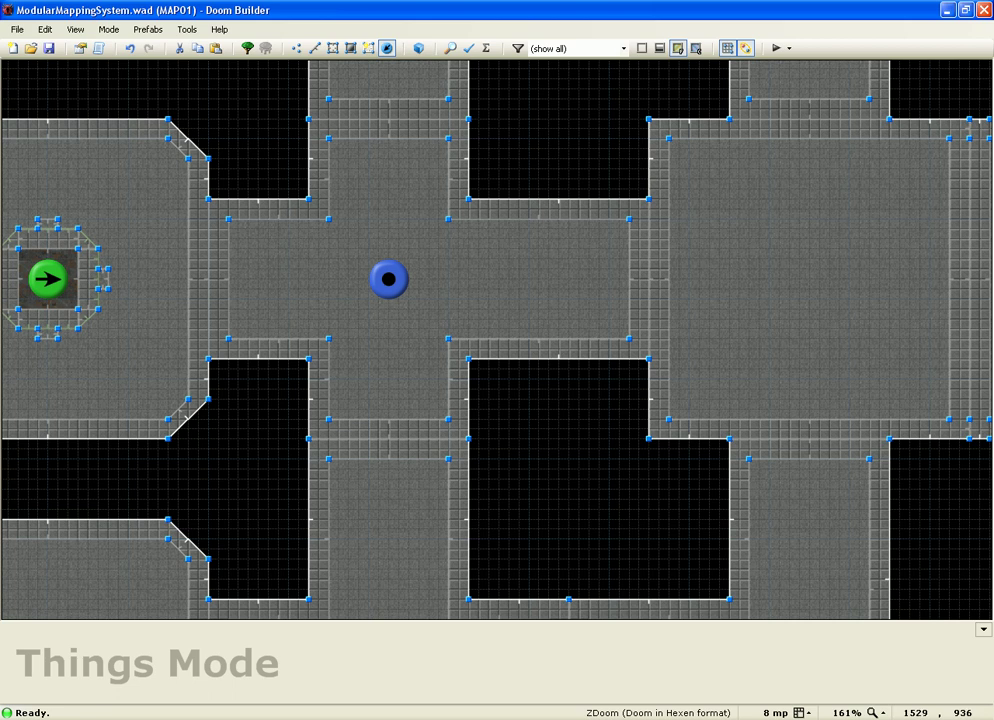
- Insert a monster in the lower-left room and move it to the room's centre
scroll(512, 482, "down", 2)
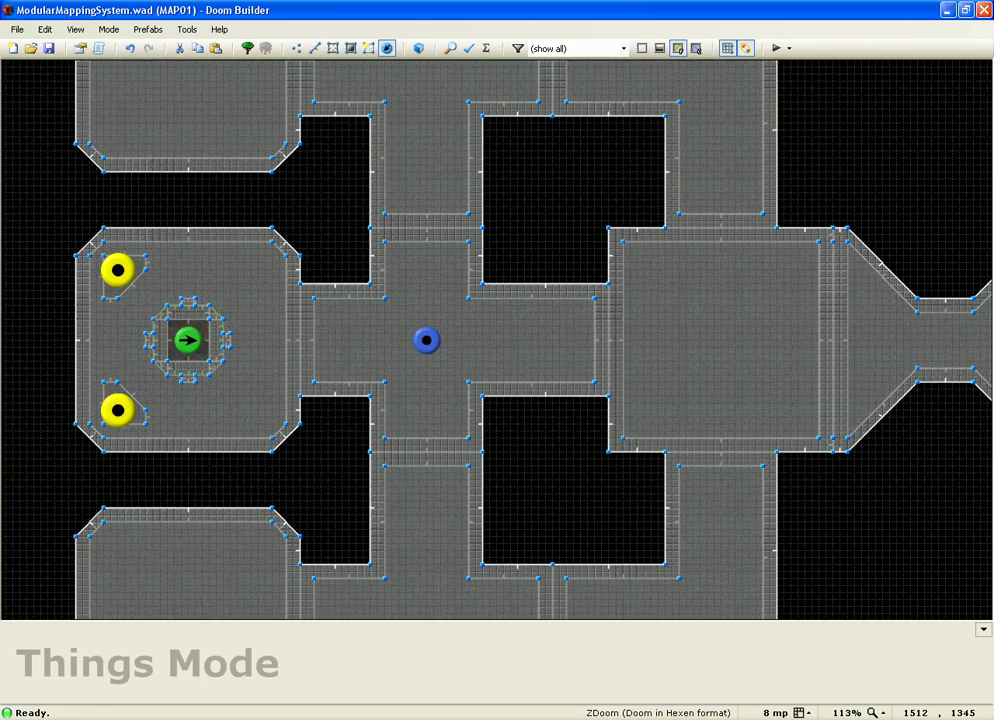
scroll(732, 262, "down", 1)
scroll(514, 592, "up", 2)
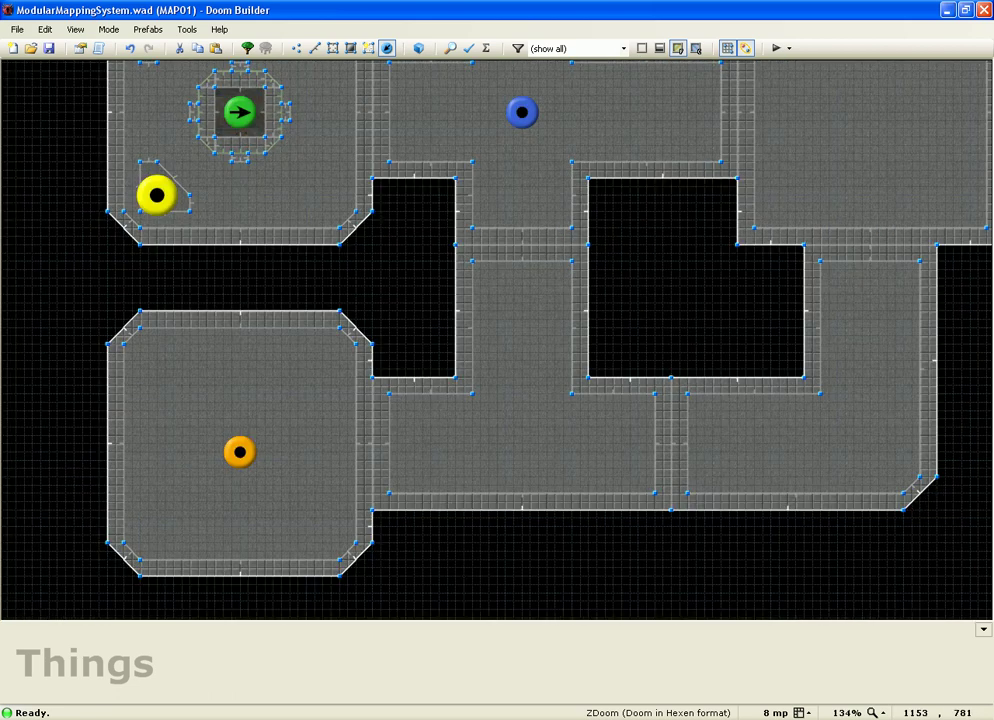
key("Insert")
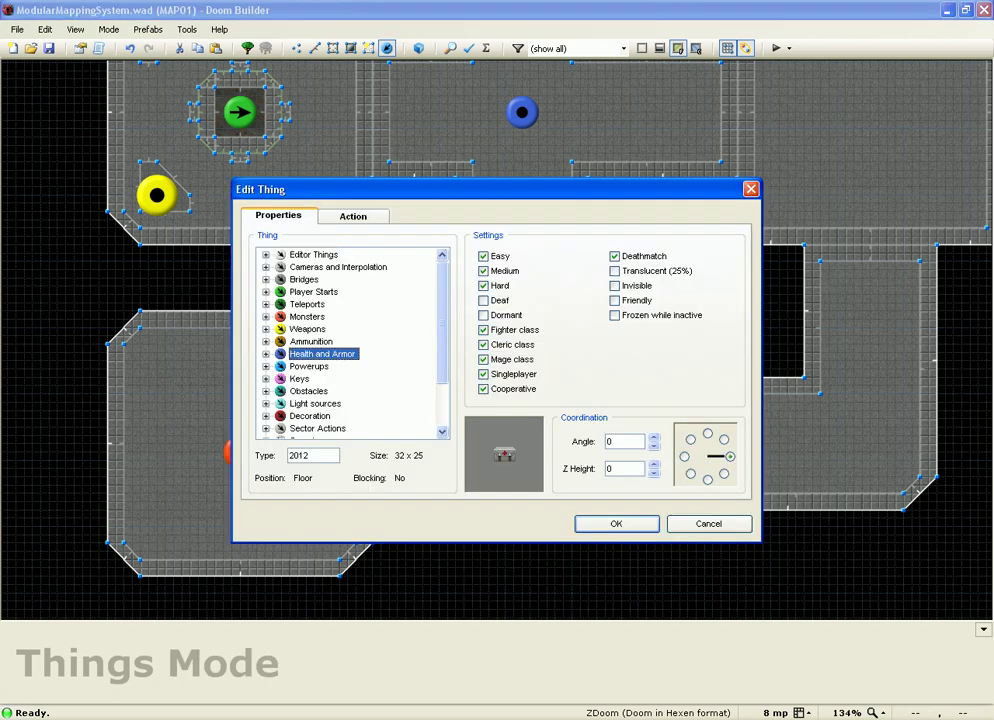
key("Escape")
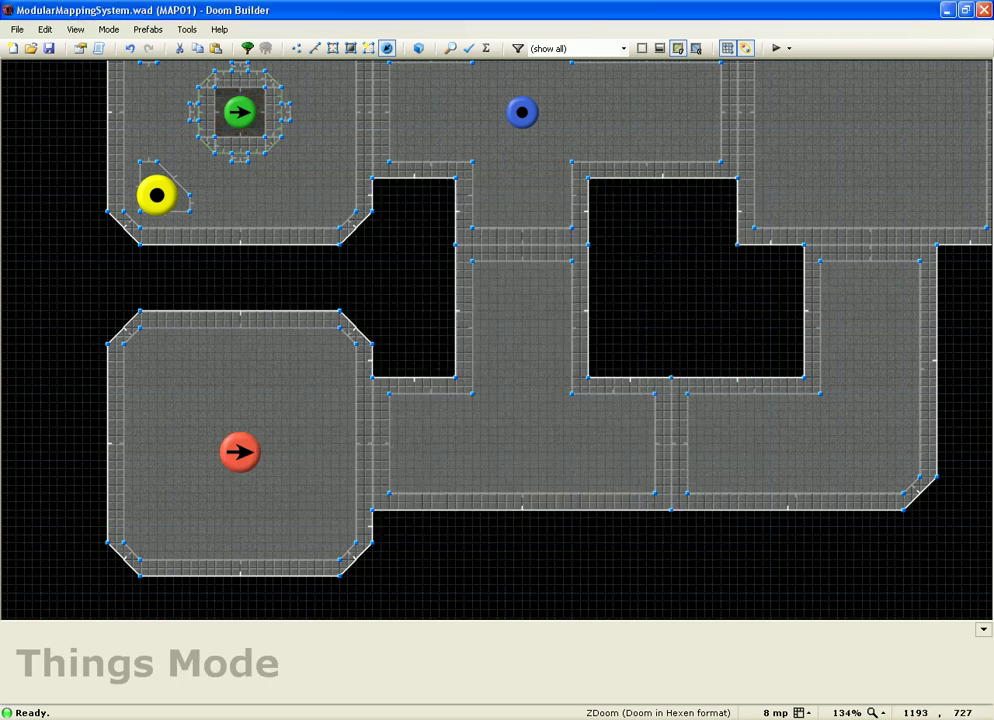
right_click_drag(243, 453, 241, 445)
- Place a second monster in the centre of the upper-left room
scroll(242, 540, "down", 4)
scroll(497, 340, "up", 4)
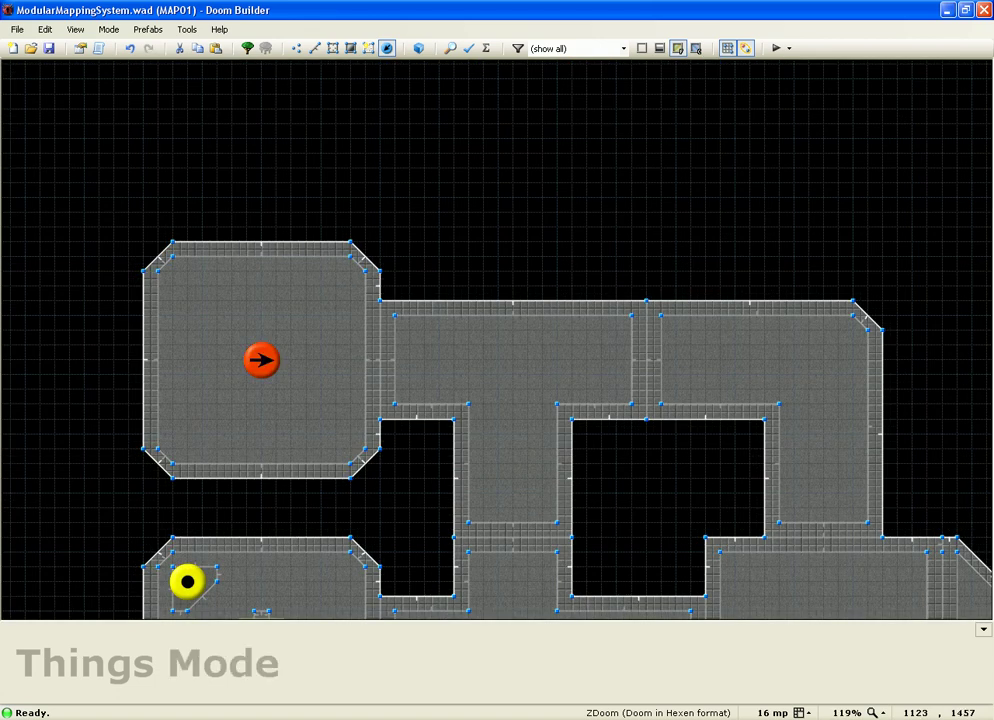
scroll(236, 326, "down", 7)
scroll(450, 360, "up", 2)
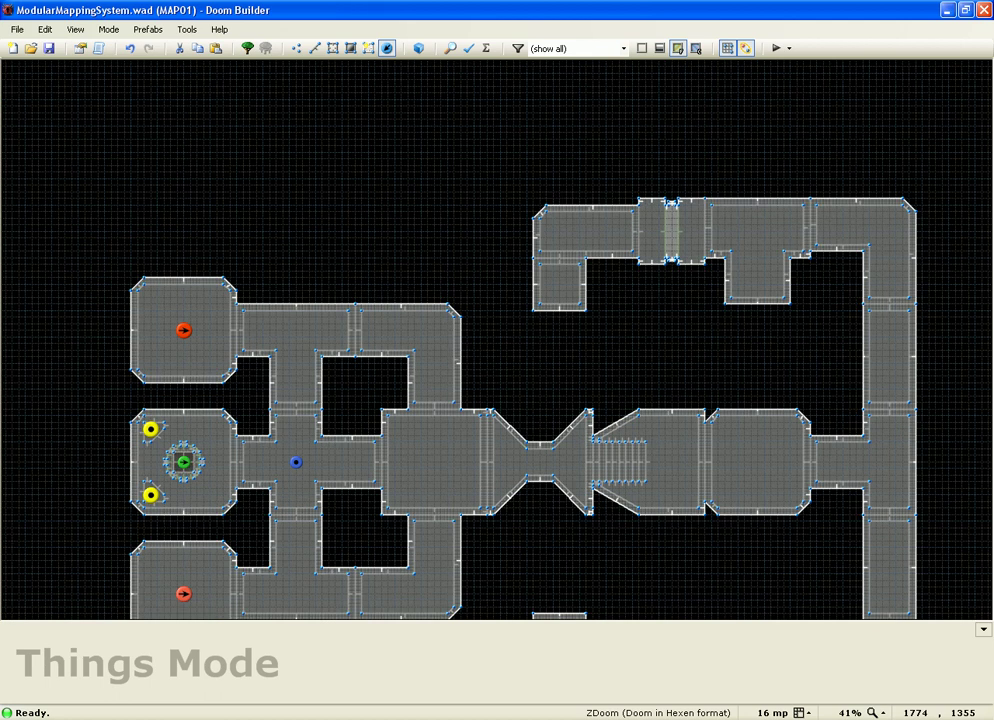
- Insert a Former Human in the upper corridor bend leading into the square room, facing down toward that room (angle 270)
scroll(385, 394, "up", 4)
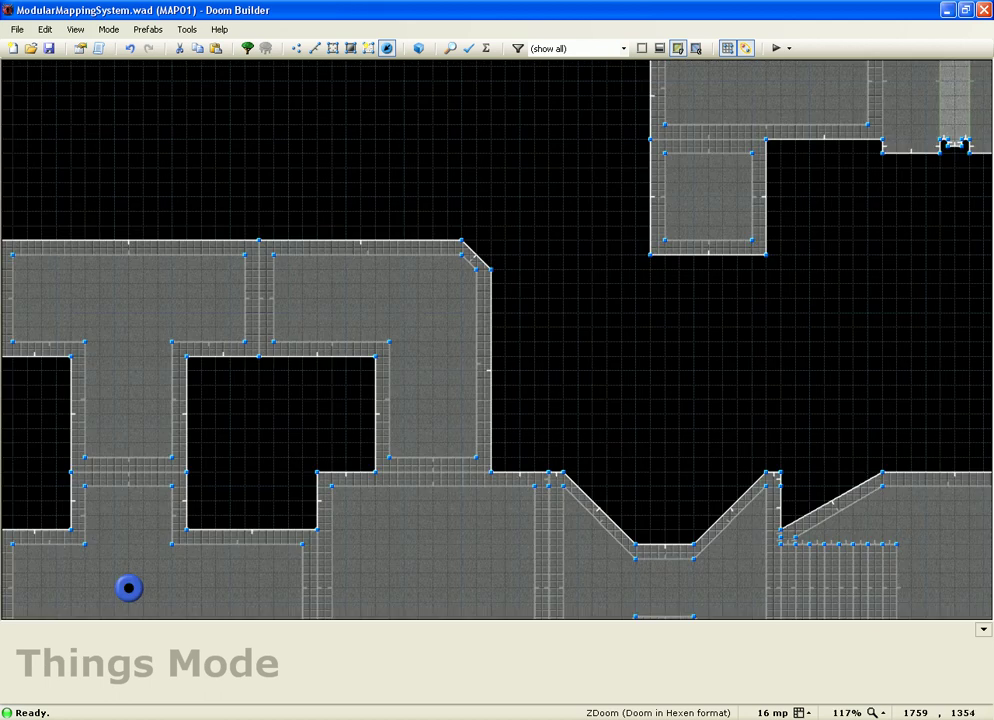
right_click(430, 385)
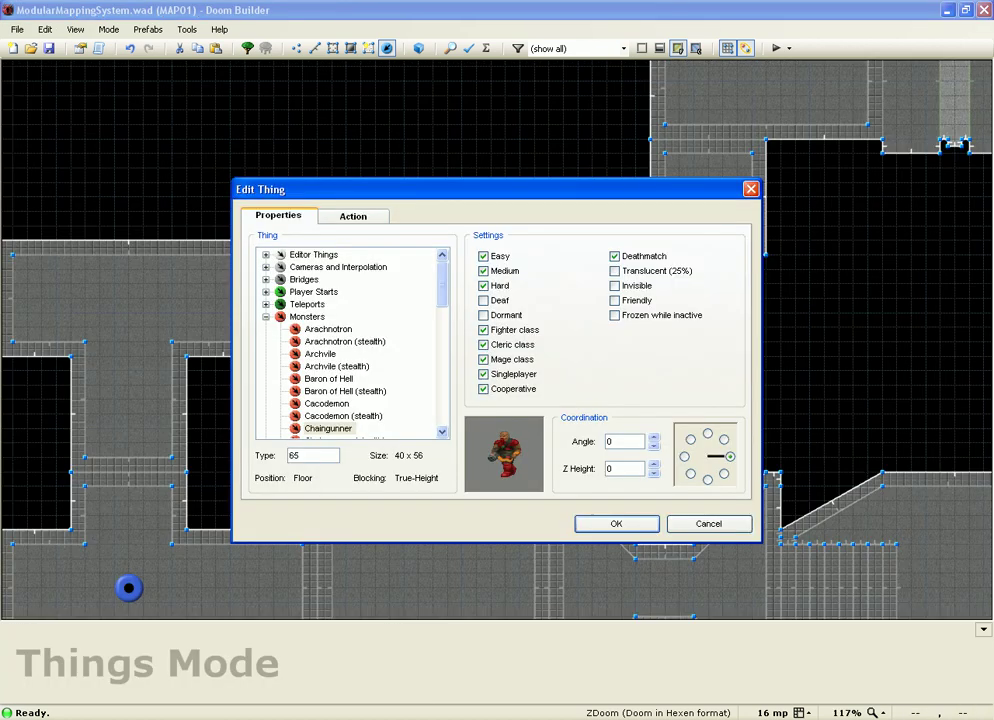
left_click(345, 391)
scroll(345, 391, "down", 3)
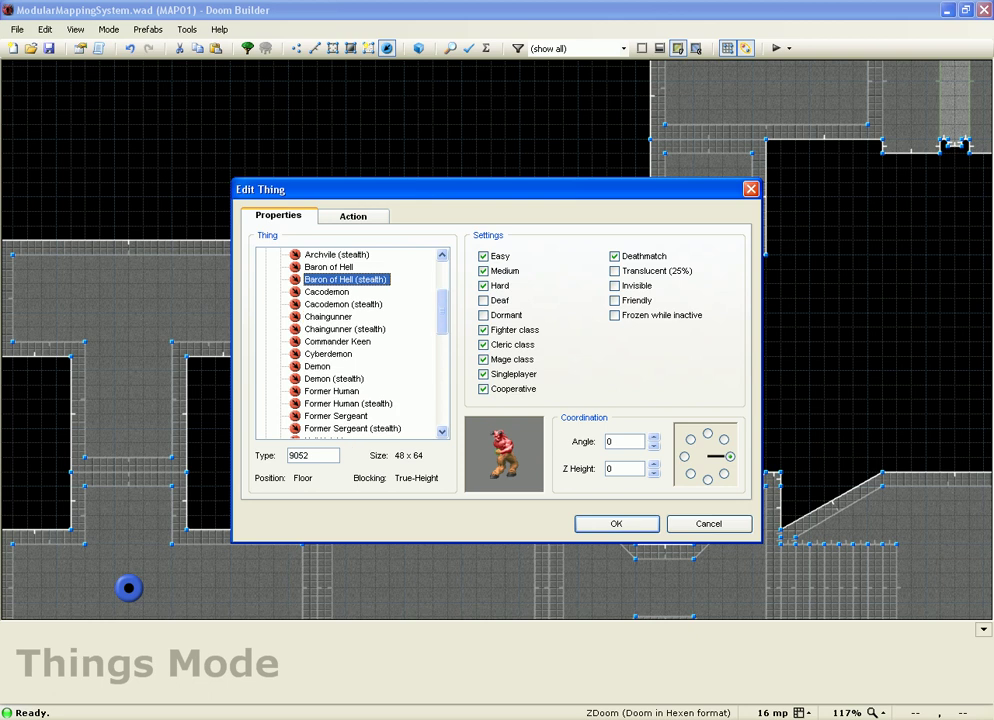
left_click(331, 391)
left_click(707, 479)
left_click(616, 523)
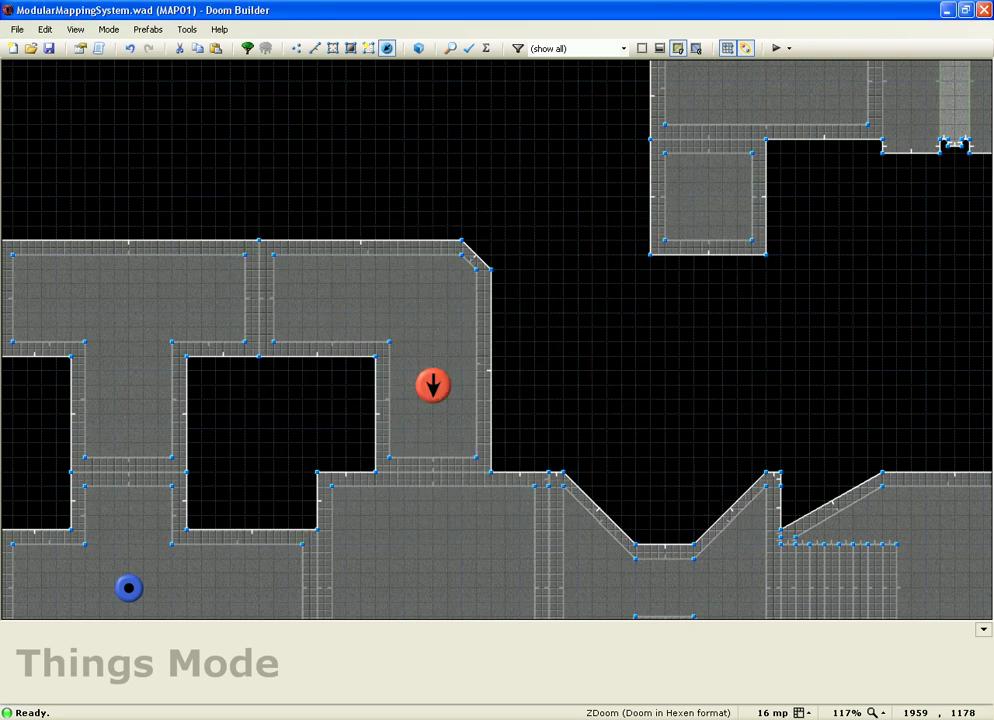
- Insert a matching Former Human in the lower corridor bend, facing up toward the square room
scroll(400, 362, "down", 4)
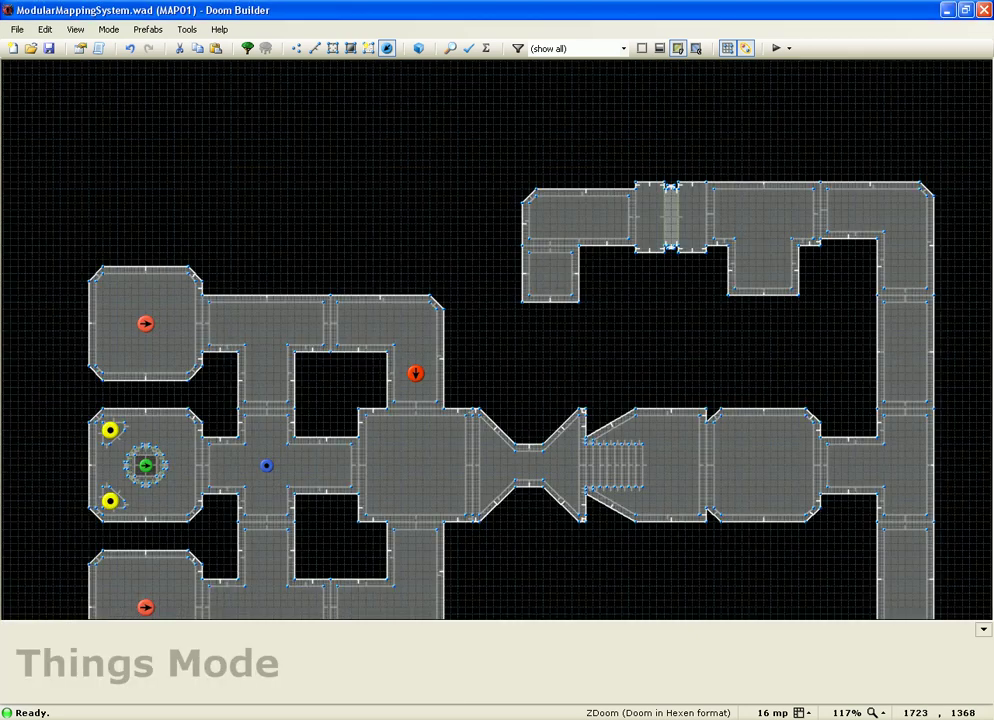
scroll(400, 362, "down", 1)
scroll(405, 508, "up", 3)
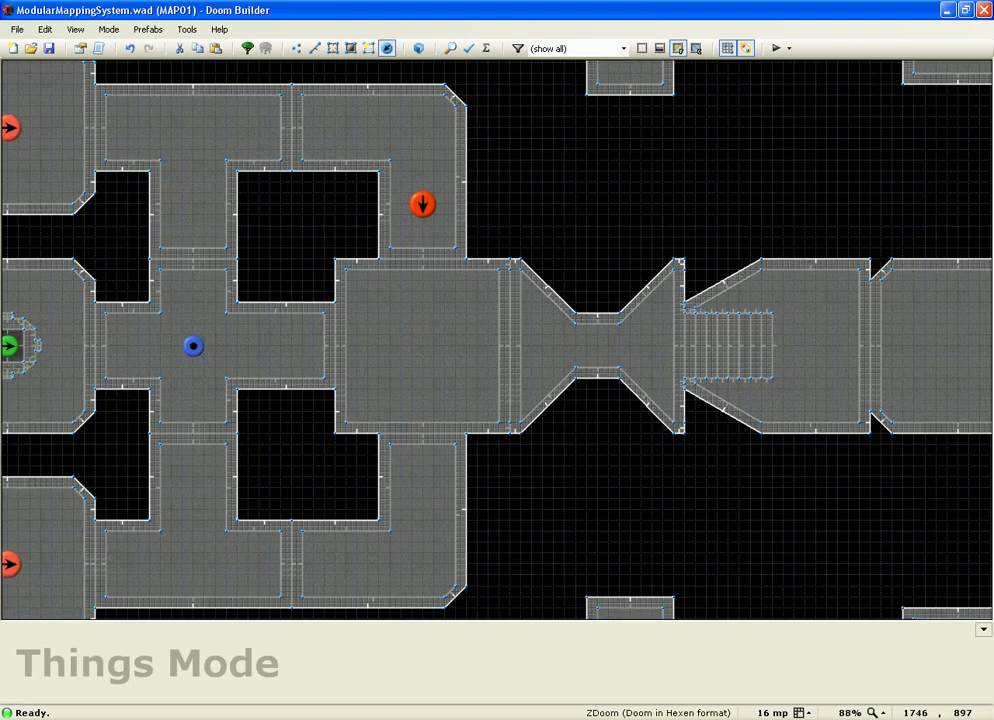
right_click(422, 487)
left_click(707, 433)
left_click(616, 523)
- Insert a Former Human in the corner below the staircase with its angle set to 45
scroll(415, 327, "down", 6)
scroll(612, 348, "up", 4)
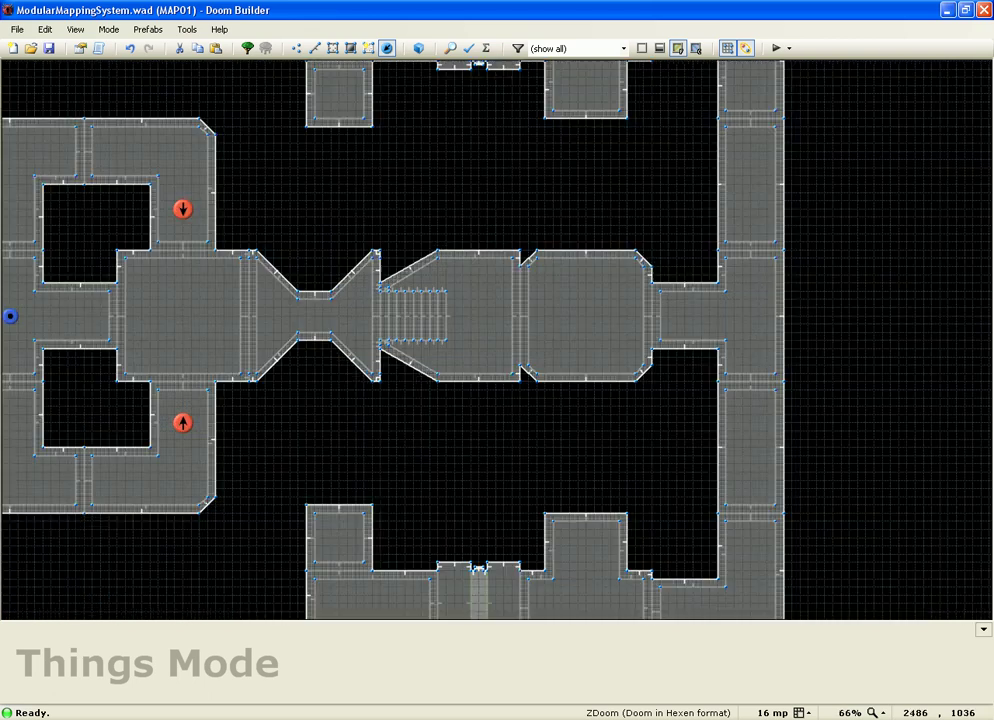
scroll(503, 345, "up", 3)
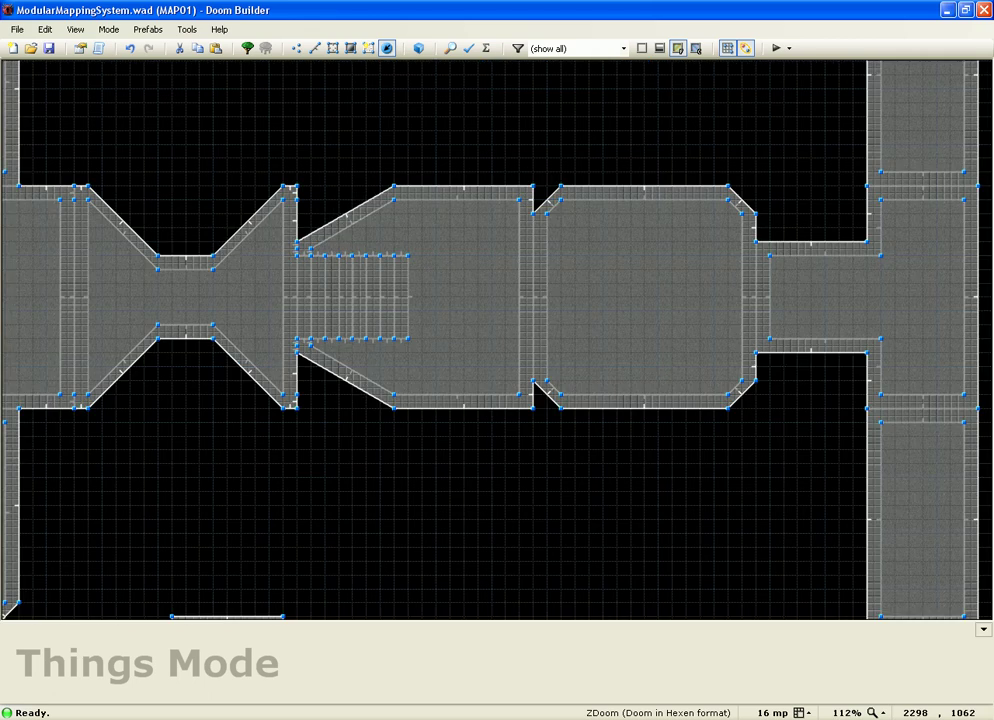
scroll(203, 355, "up", 1)
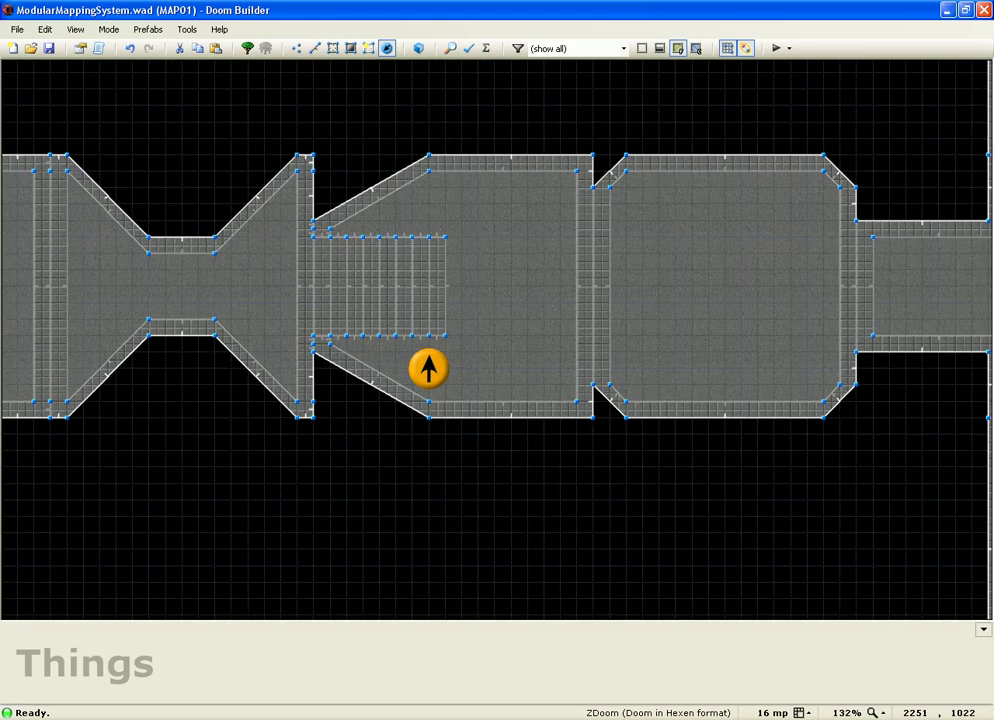
right_click(428, 368)
left_click(724, 440)
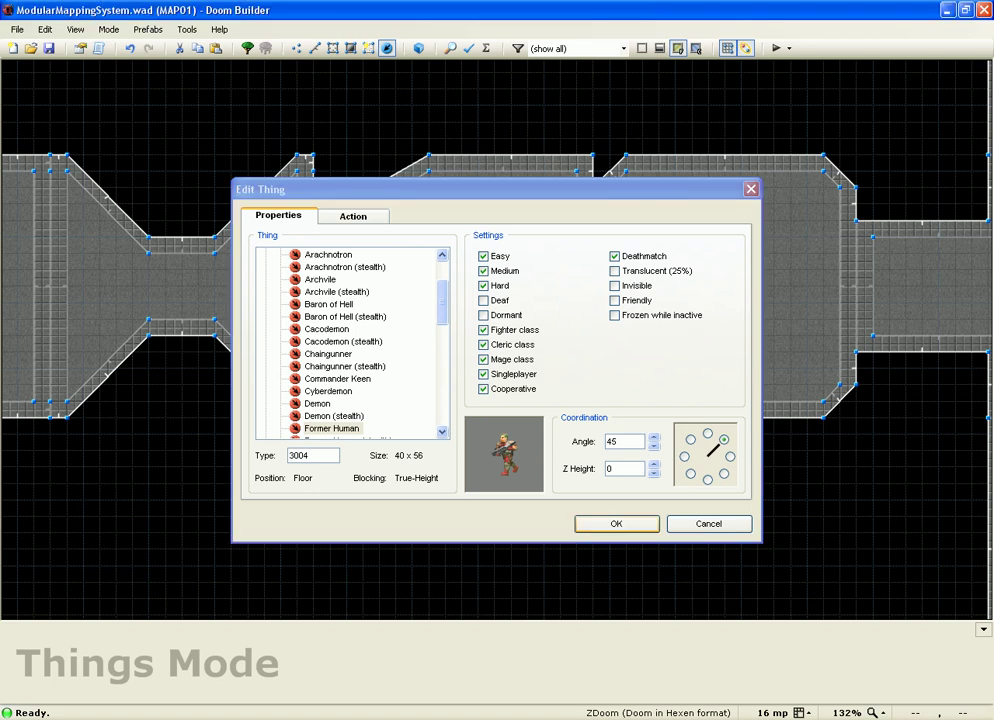
key("Return")
- Insert another Former Human in the corner above the staircase, facing diagonally down and right
key("Insert")
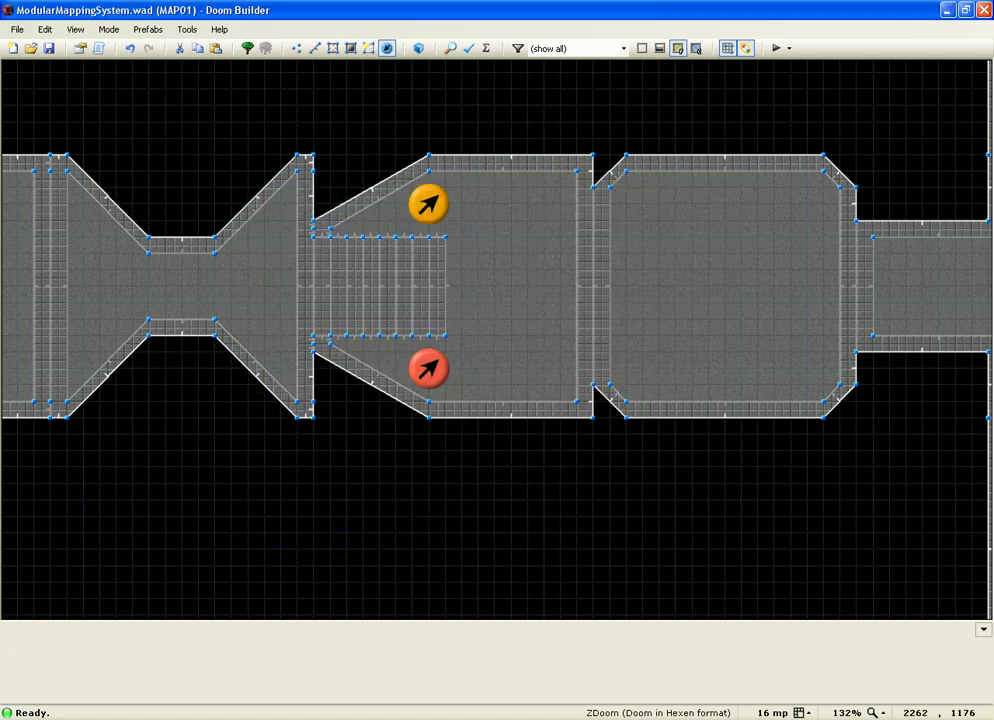
left_click(724, 474)
key("Return")
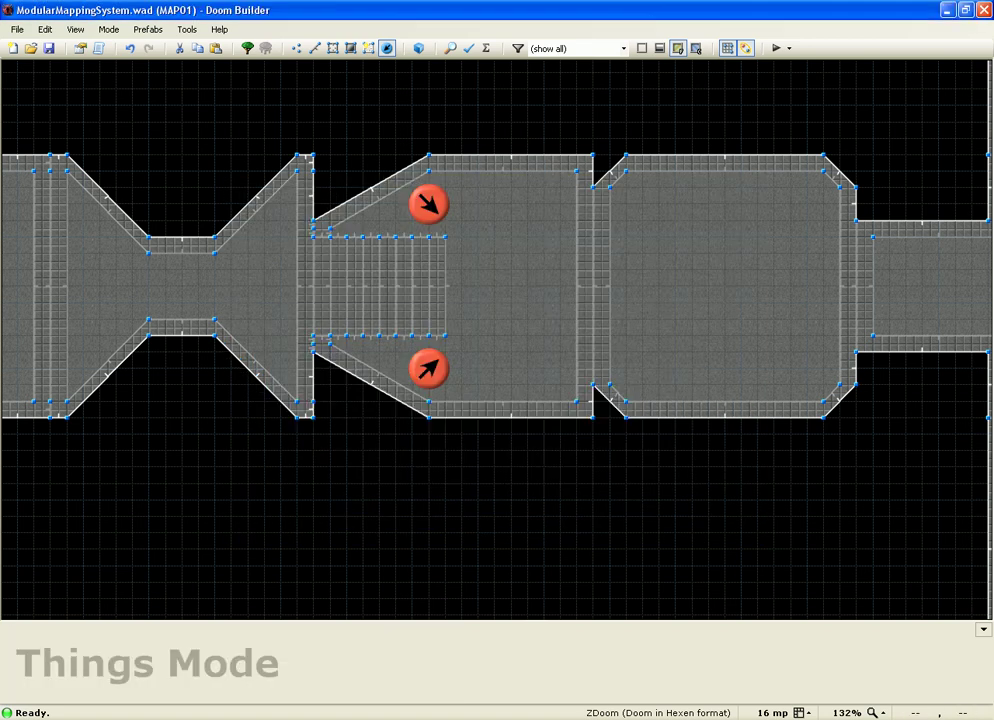
- Insert an Imp in the small closet at the end of the upper hallway with its angle set to 90
scroll(618, 527, "down", 2)
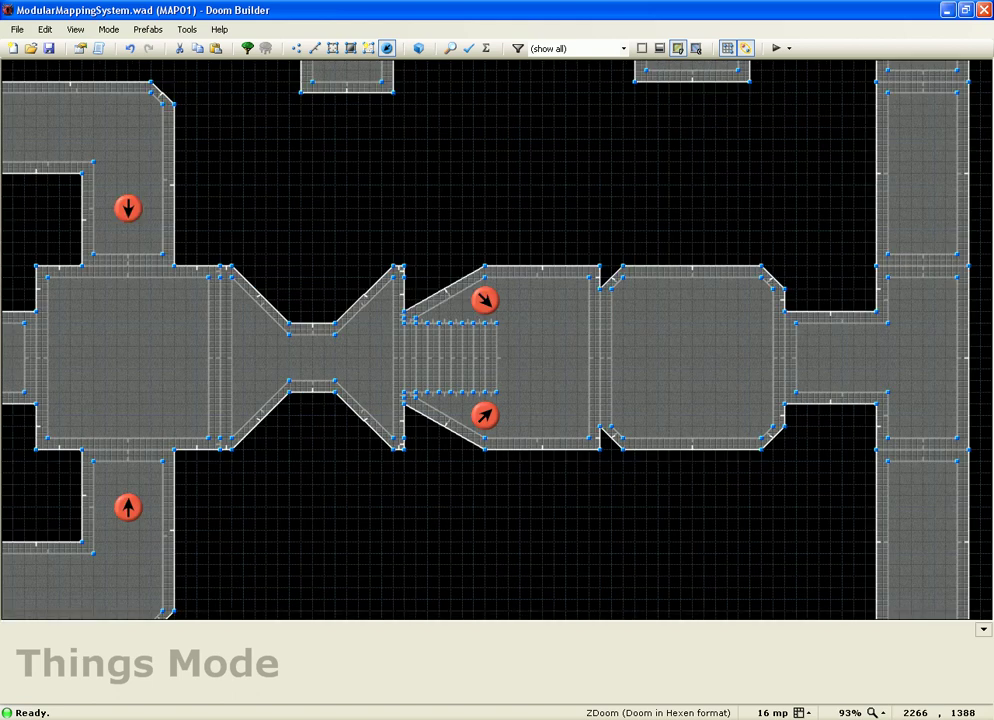
scroll(595, 466, "down", 3)
scroll(540, 350, "up", 6)
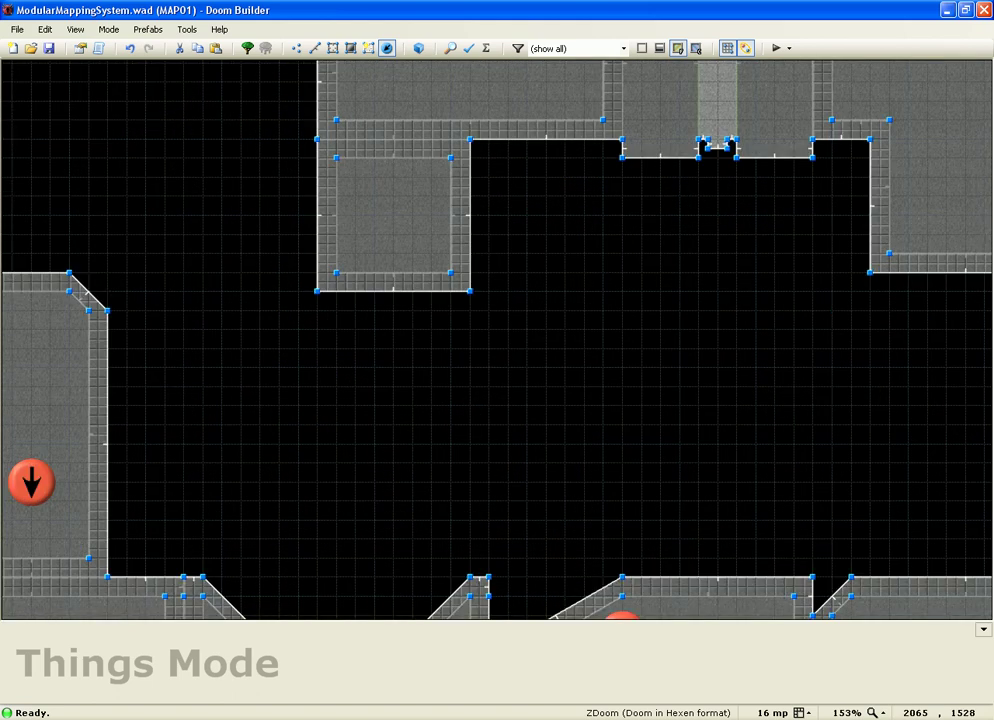
scroll(394, 222, "up", 1)
right_click(394, 222)
left_click_drag(443, 303, 443, 348)
left_click(311, 329)
left_click(708, 434)
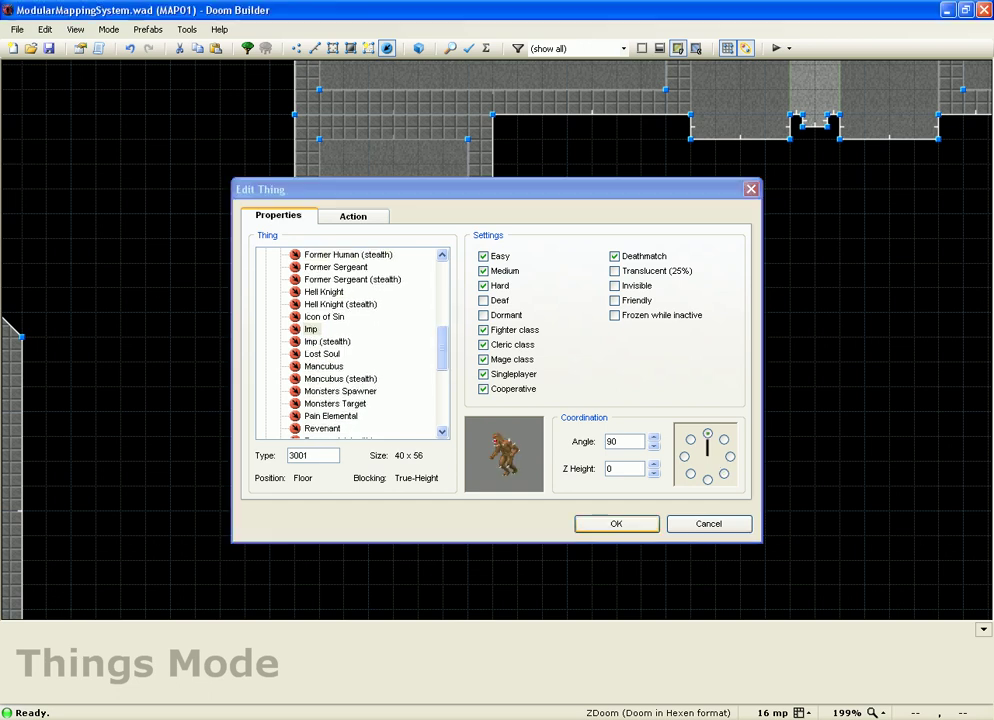
key("Return")
- Insert an Imp in the small closet at the end of the lower hallway with its angle set to 270
scroll(372, 258, "down", 1)
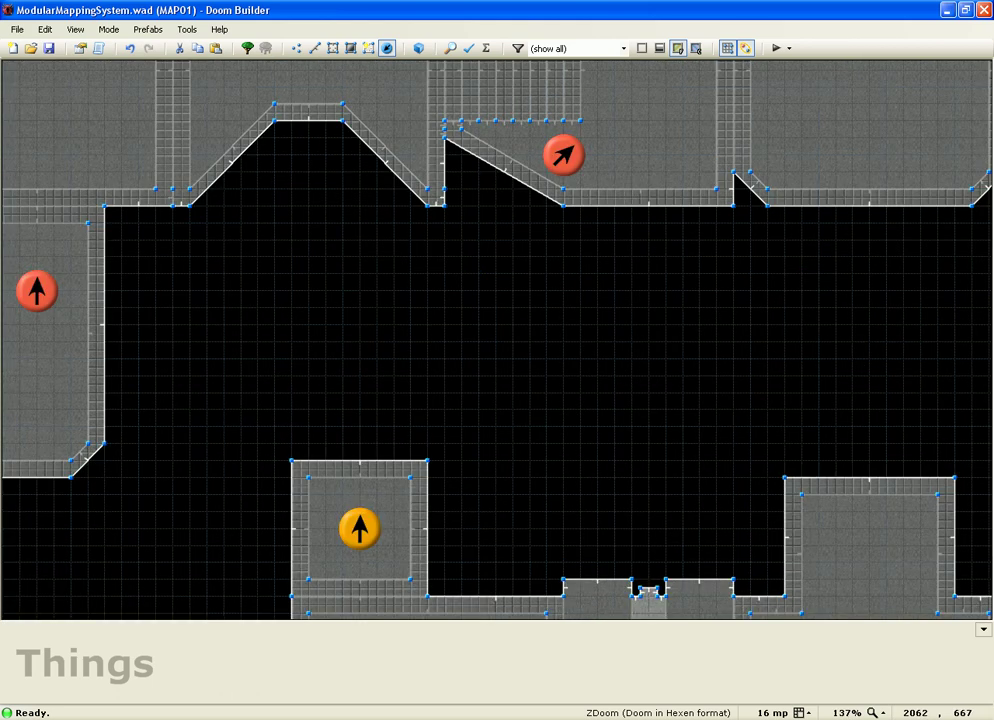
right_click(359, 532)
left_click(709, 479)
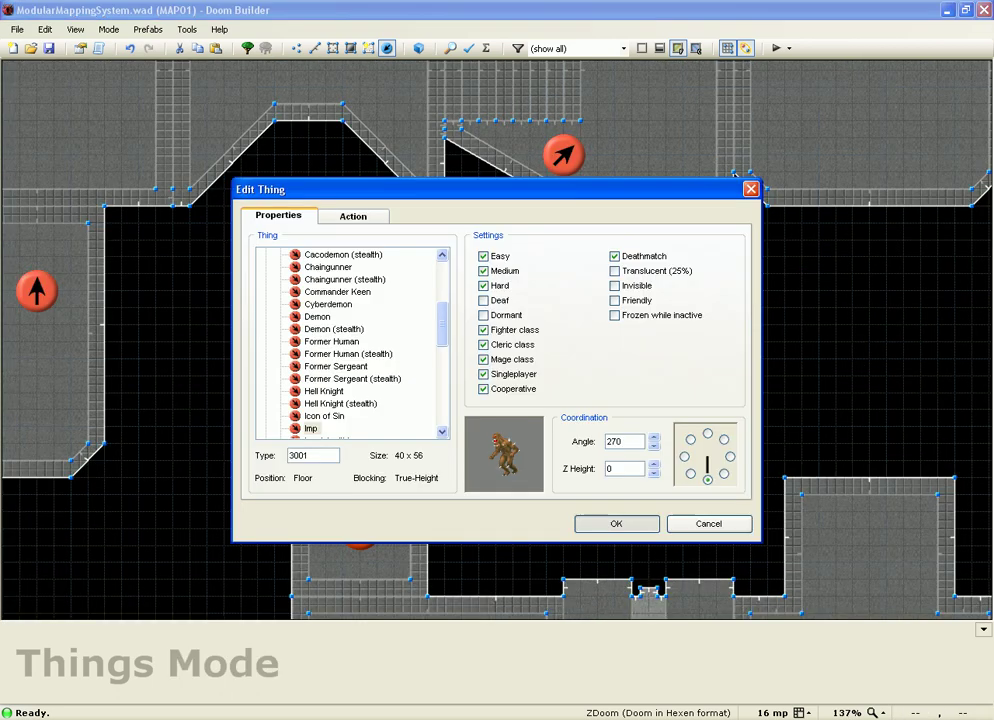
left_click(615, 524)
- Insert a Box of Shells in the centre of the square room between the cross-shaped room and the narrow passage
scroll(527, 430, "down", 2)
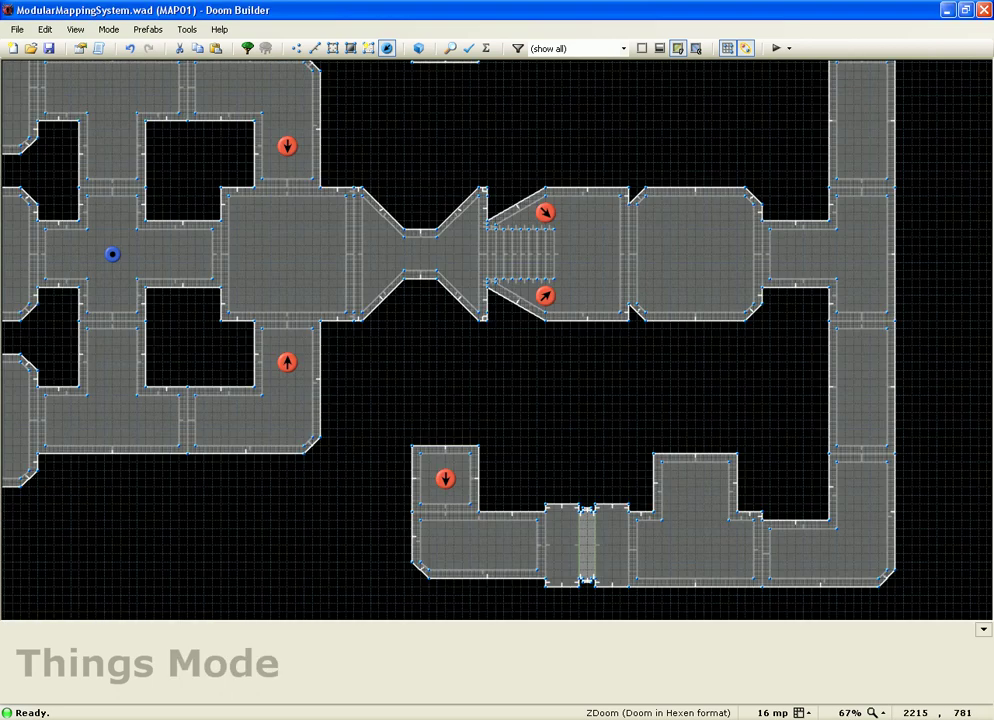
scroll(497, 340, "up", 1)
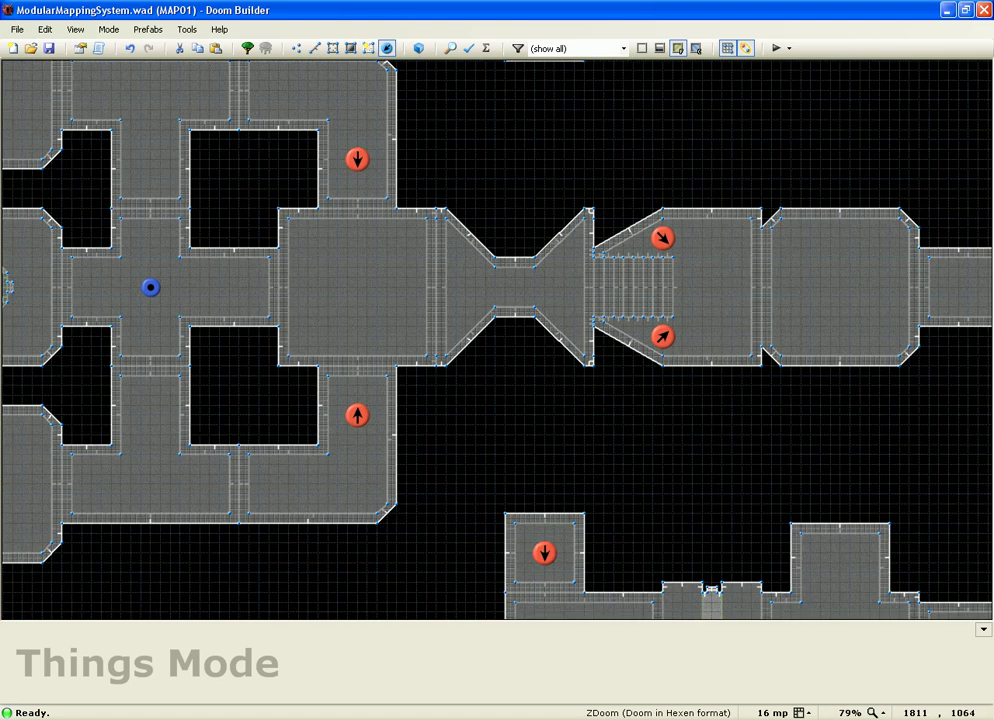
right_click(515, 287)
left_click_drag(442, 323, 442, 275)
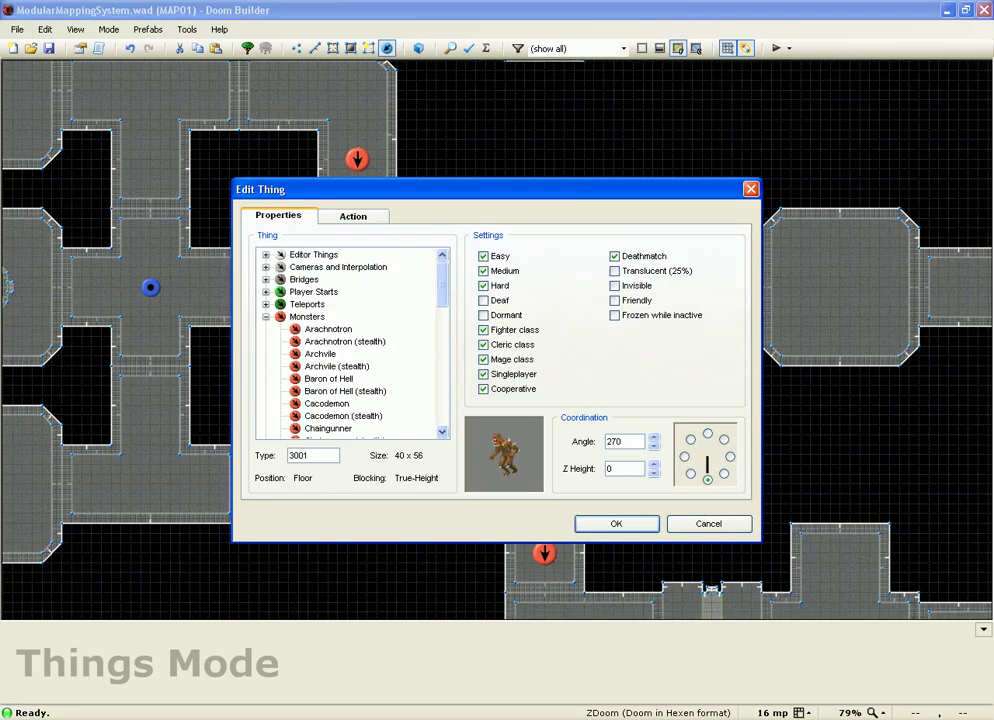
left_click(266, 317)
left_click(266, 341)
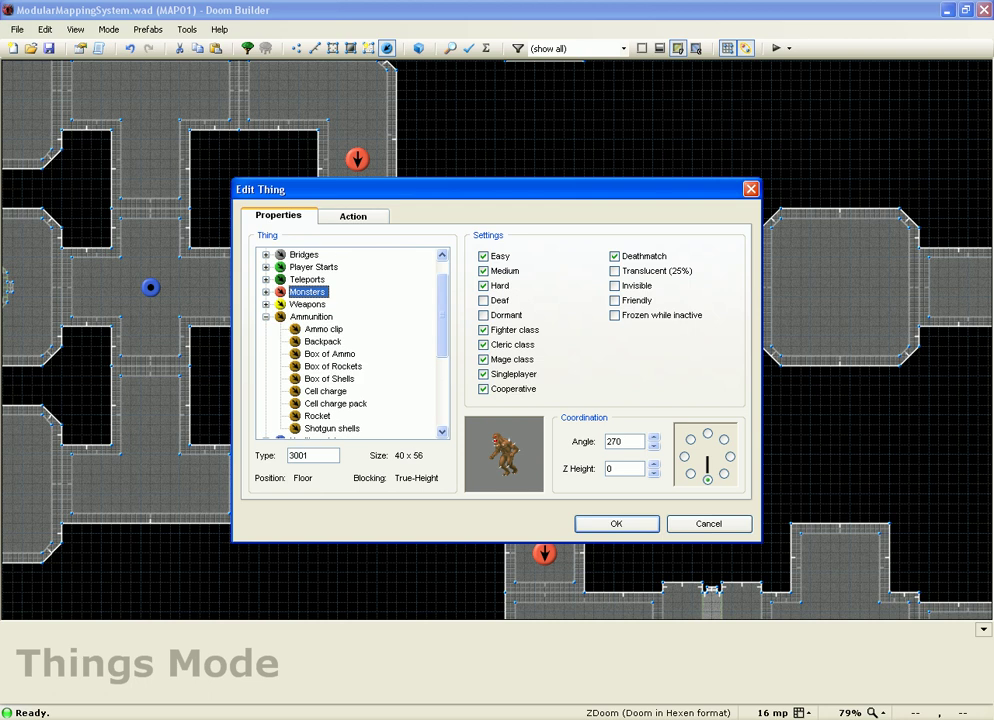
left_click(330, 379)
left_click(616, 524)
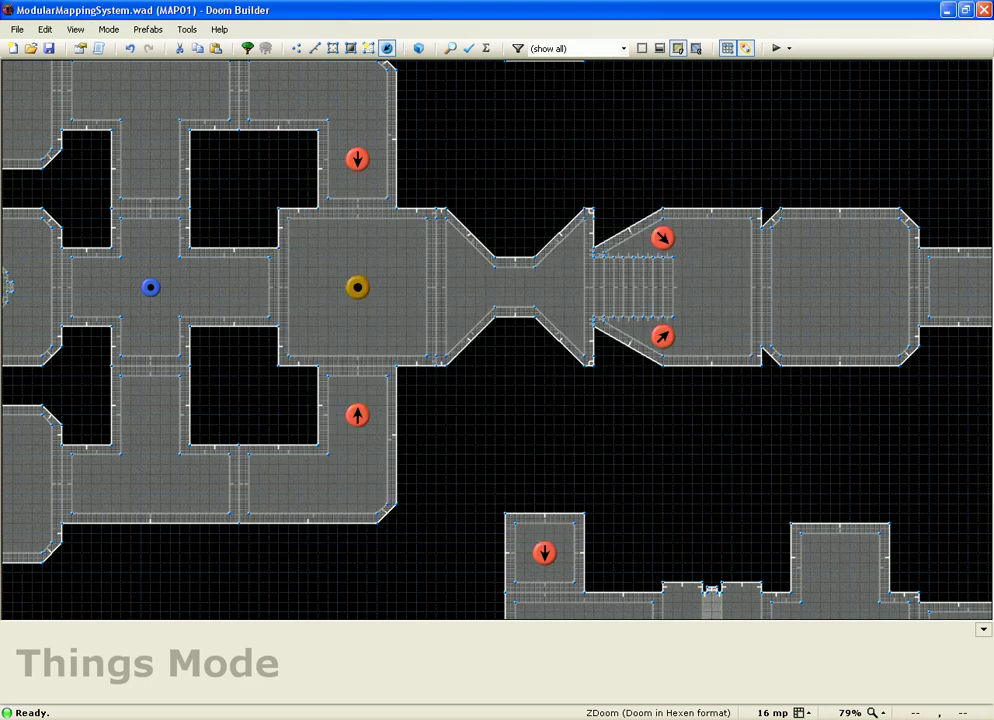
- Place another Box of Shells at the T-junction of the far-right corridor
scroll(357, 287, "down", 2)
scroll(356, 283, "down", 2)
scroll(590, 288, "up", 3)
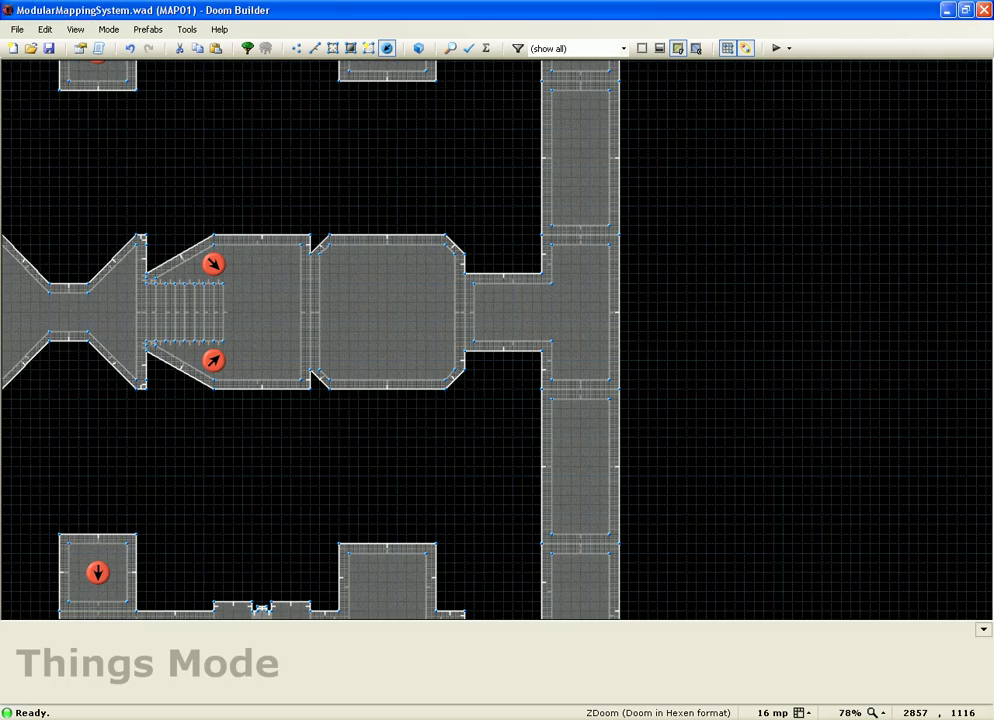
scroll(578, 305, "down", 4)
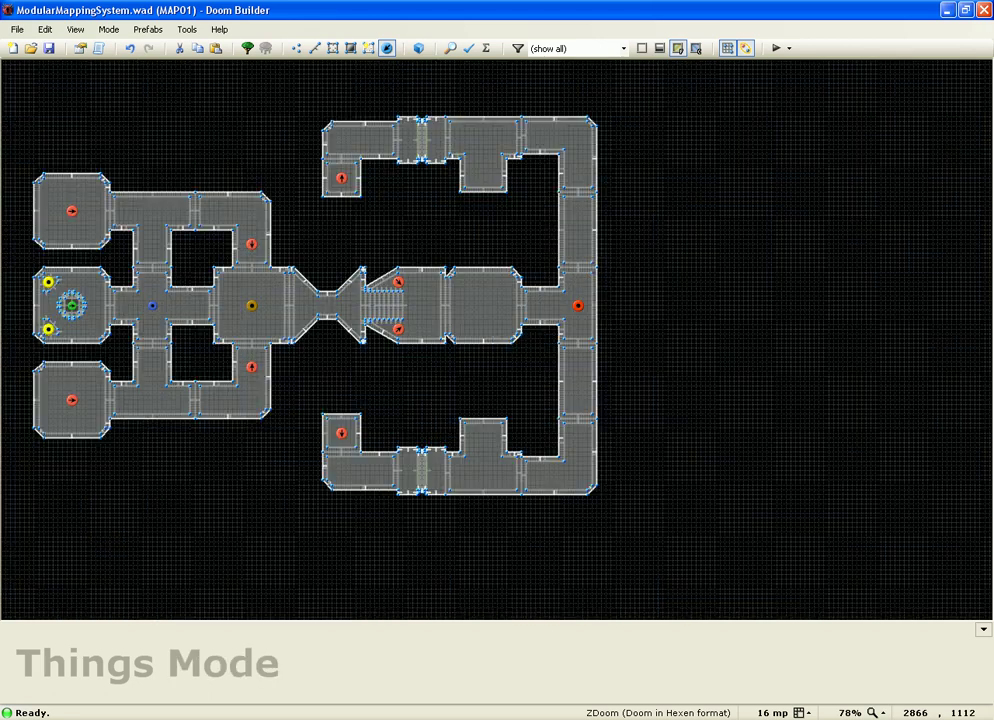
- Insert a Health and Armor thing in the T-shaped room of the lower hallway
scroll(576, 310, "up", 4)
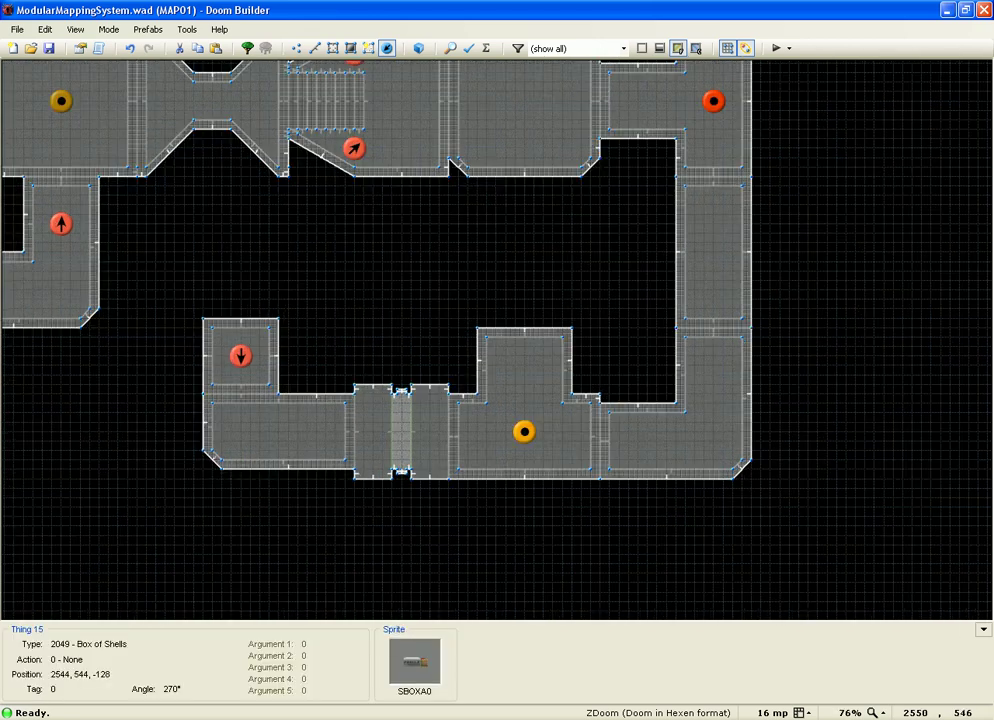
key("c")
right_click(520, 433)
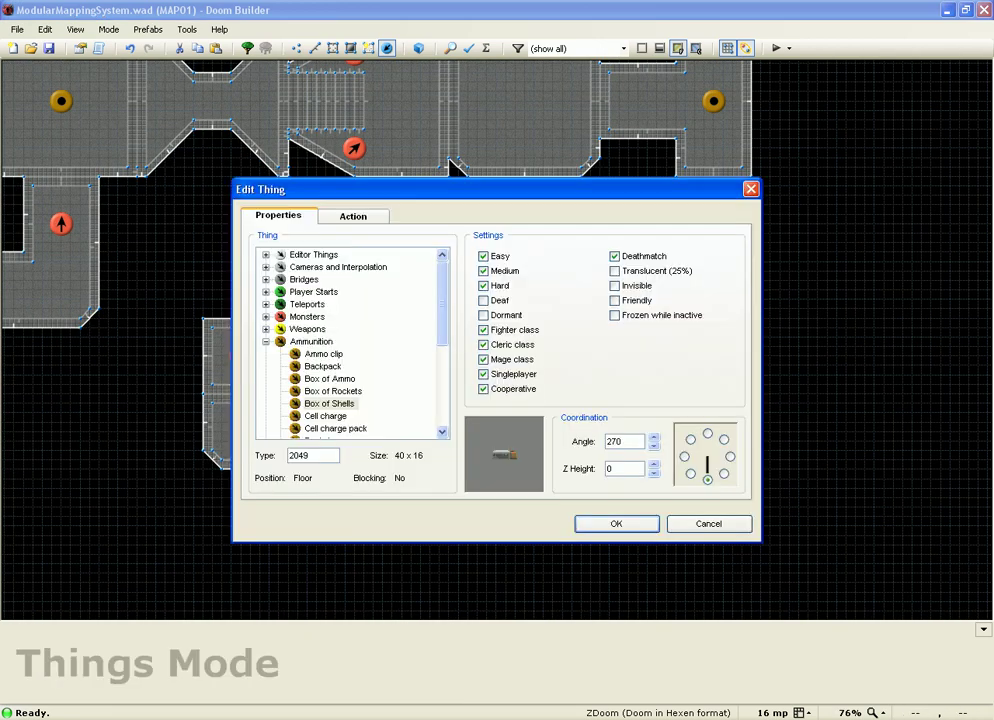
left_click(266, 342)
left_click(328, 391)
left_click(317, 416)
left_click(616, 524)
- Place a matching Health and Armor thing in the T-shaped room of the upper hallway
scroll(500, 340, "down", 5)
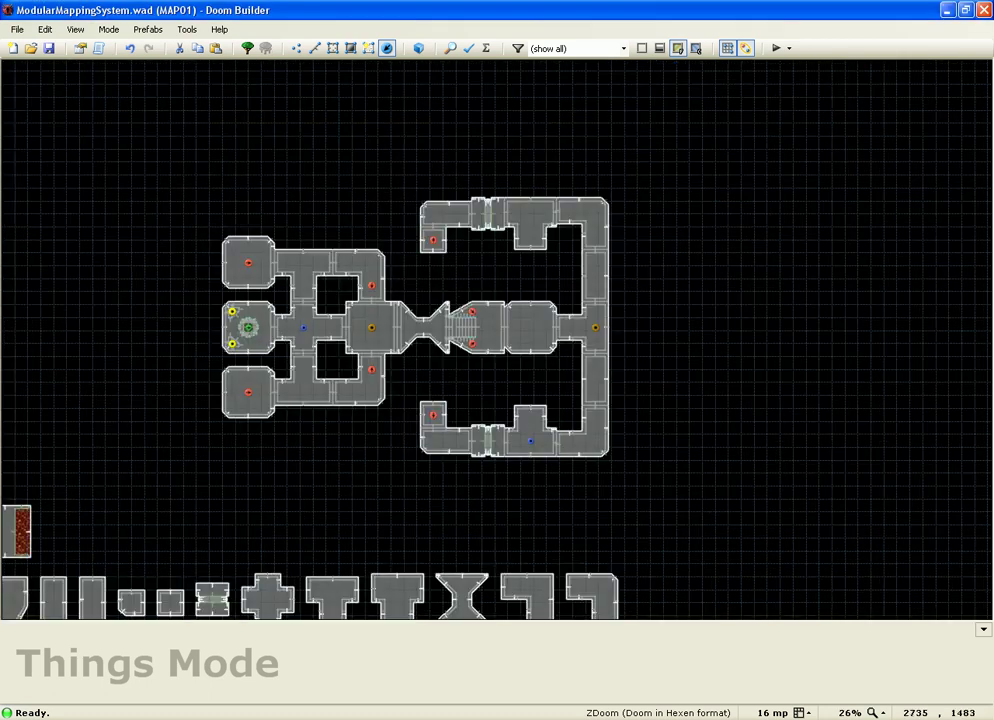
scroll(505, 192, "up", 6)
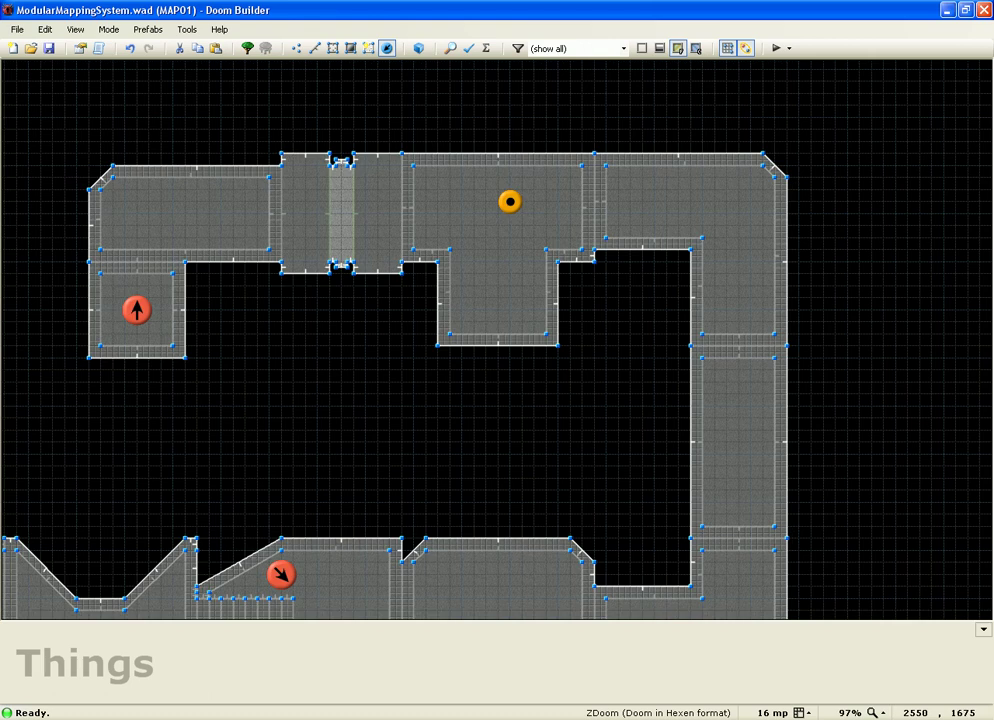
right_click_drag(502, 207, 492, 218)
scroll(493, 170, "down", 1)
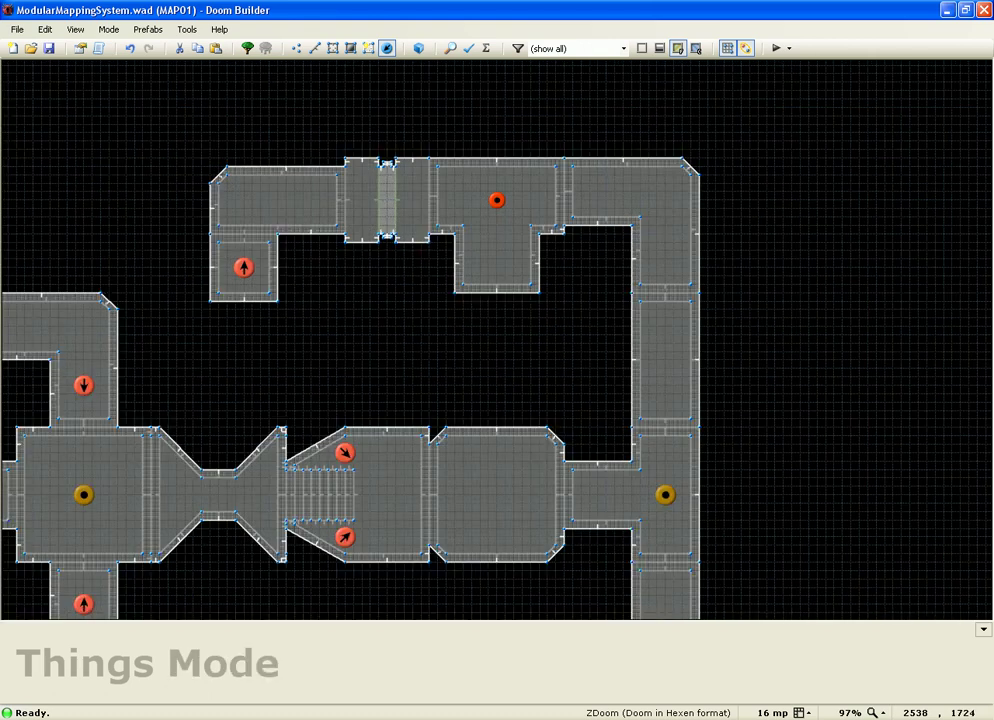
scroll(493, 168, "down", 3)
scroll(203, 196, "up", 1)
left_click_drag(161, 81, 890, 575)
left_click(894, 575)
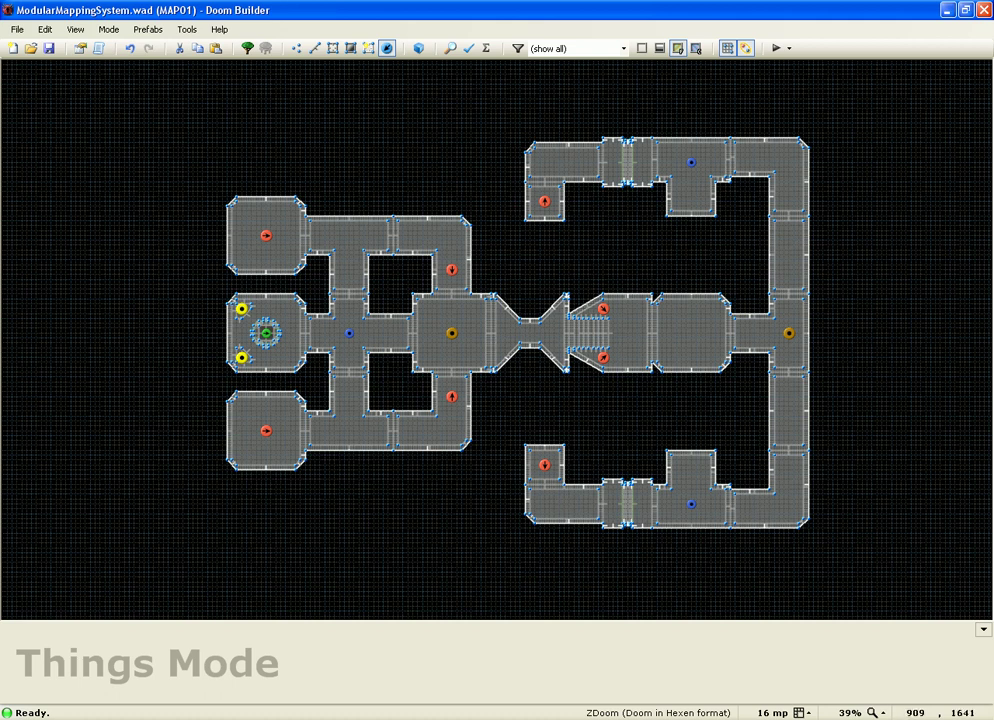
- Save the map and launch a test run of it in ZDoom
left_click(48, 48)
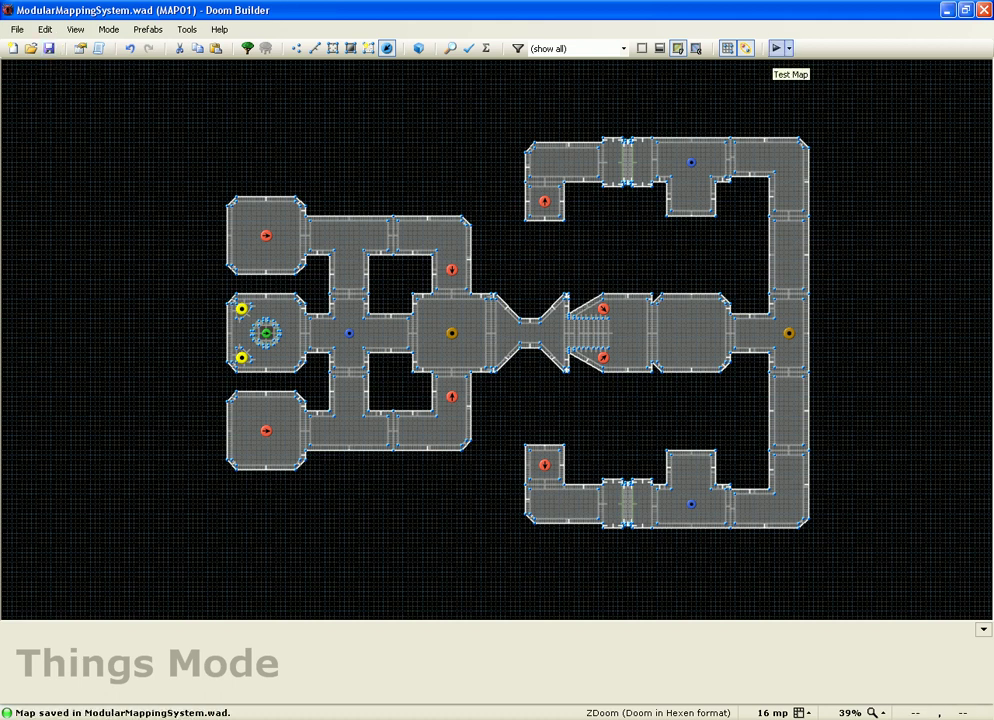
left_click(777, 48)
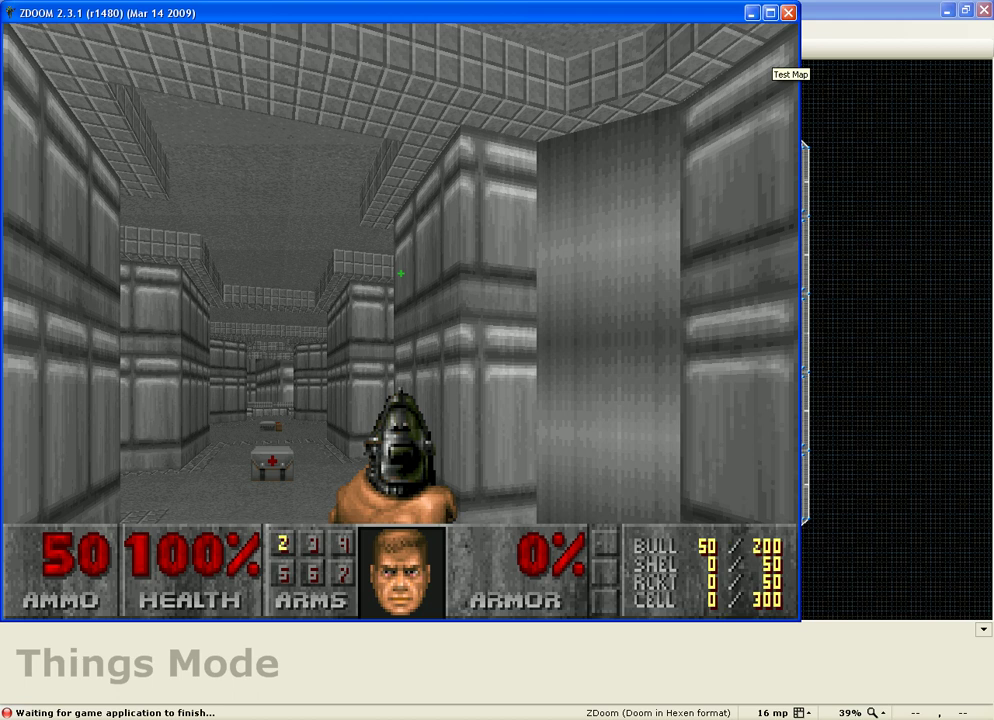
- Explore the map in the ZDoom test run, collecting weapons, and quit the game
key("w")
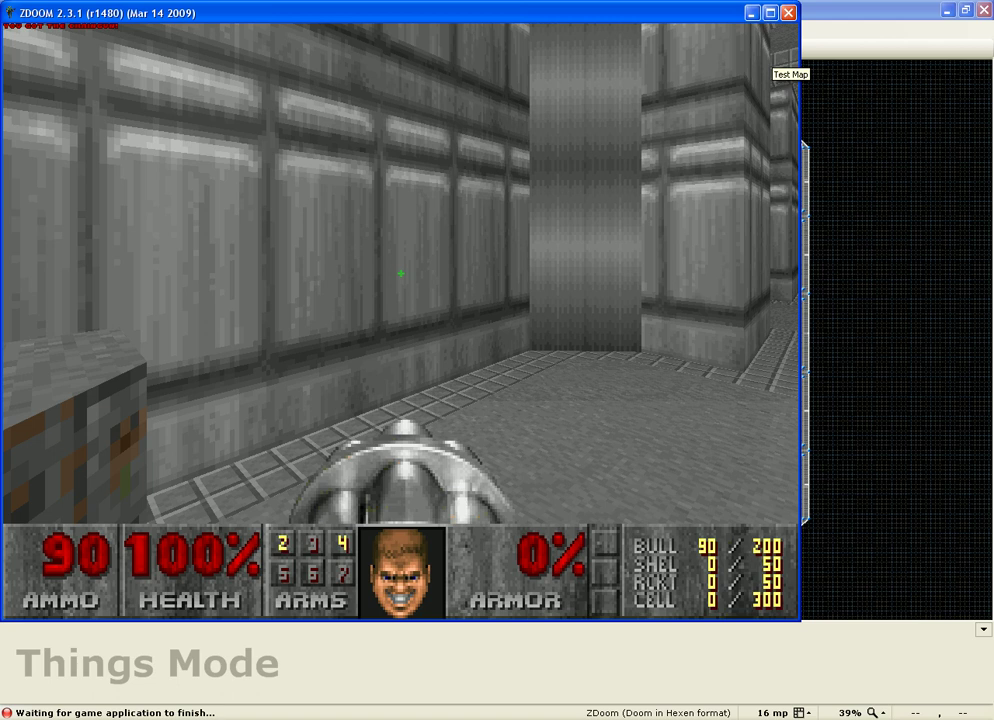
key("Escape")
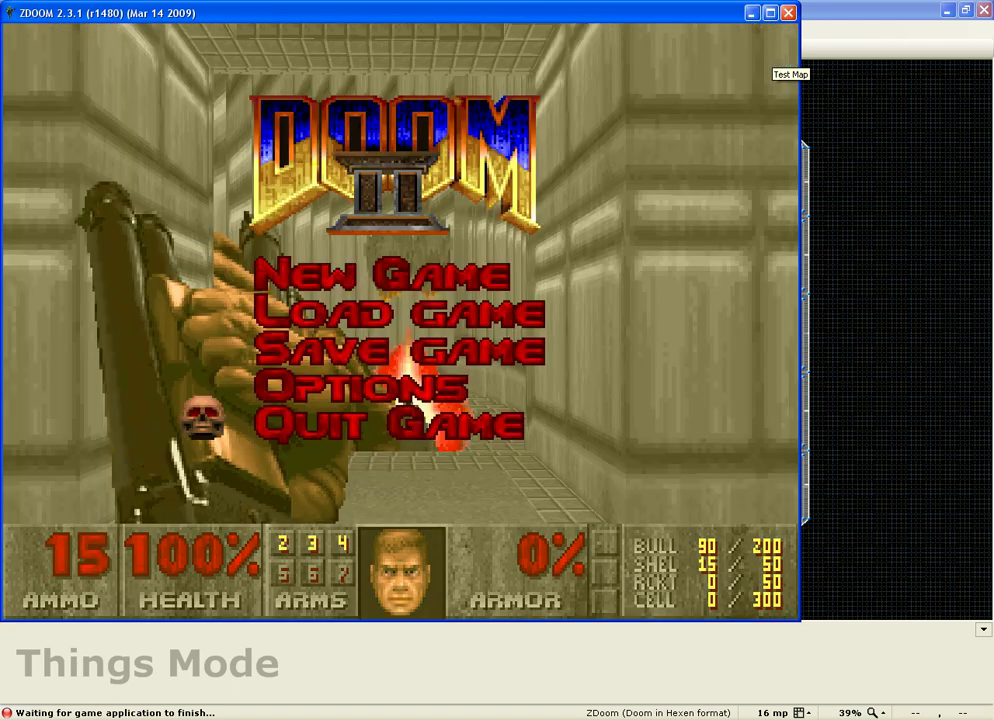
key("Return")
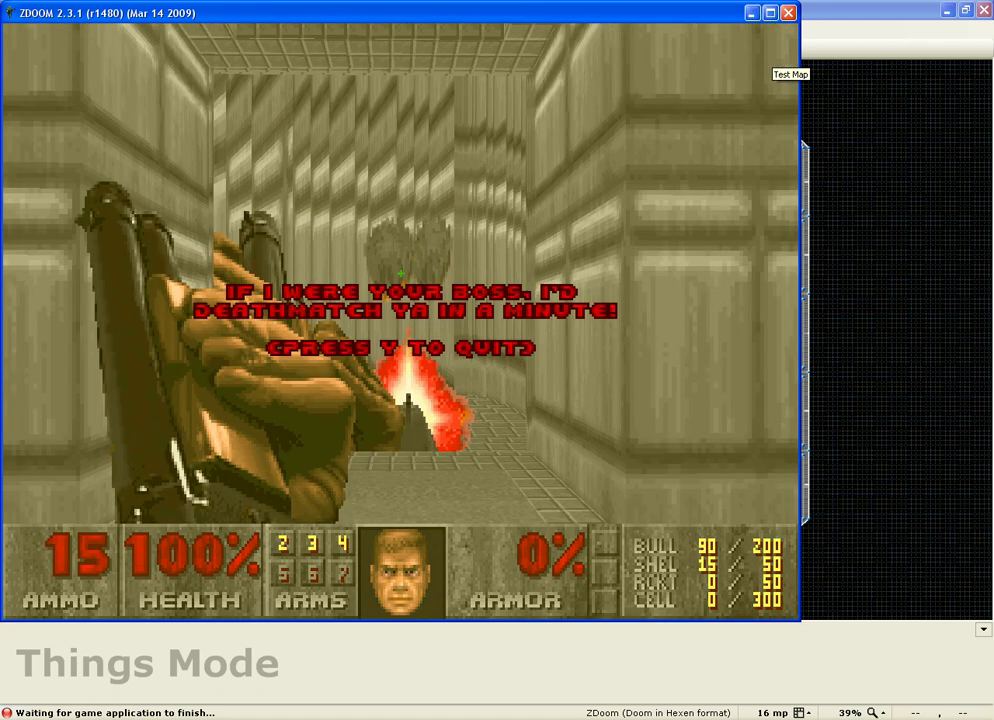
key("y")
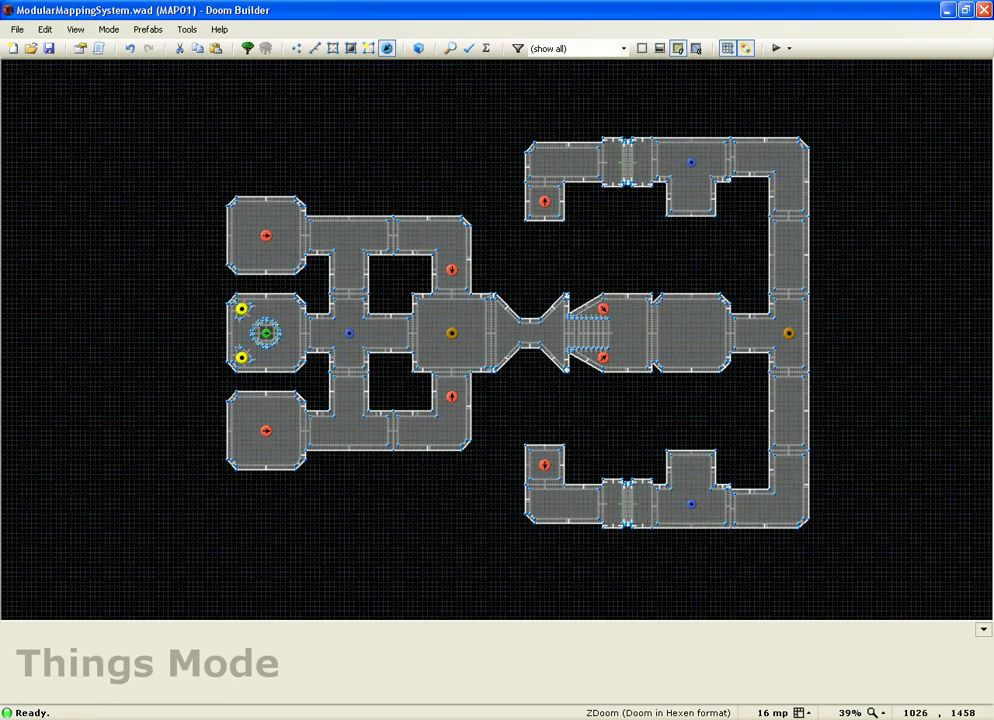
- Inspect the map in Visual Mode for missing textures and mismatched floor and ceiling heights around the western rooms and corridors
key("w")
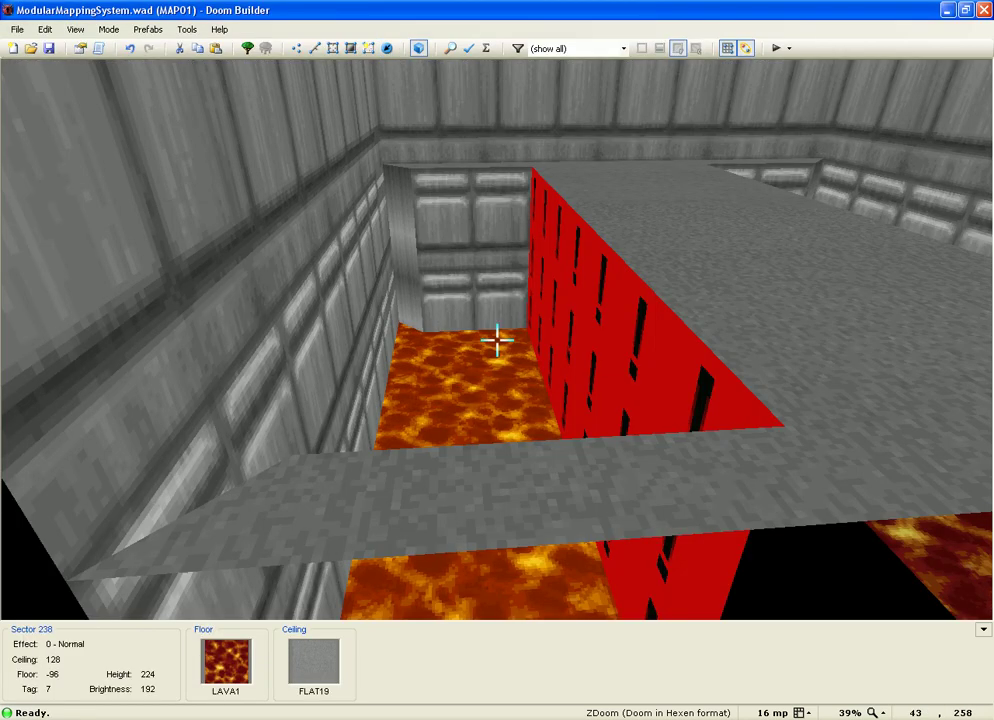
key("f")
key("e")
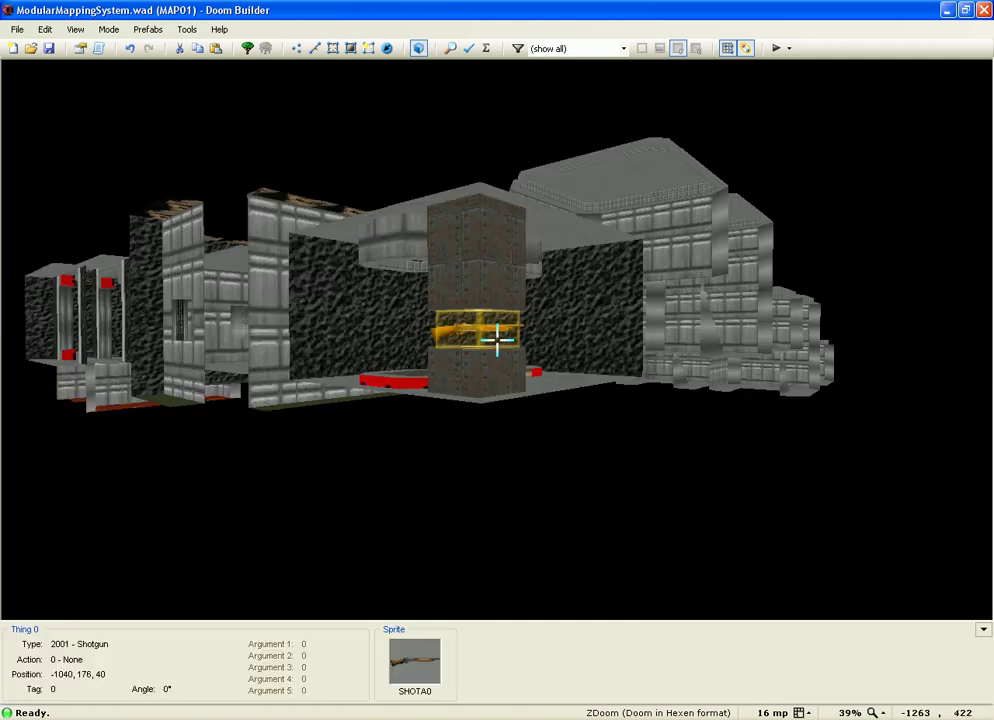
key("e")
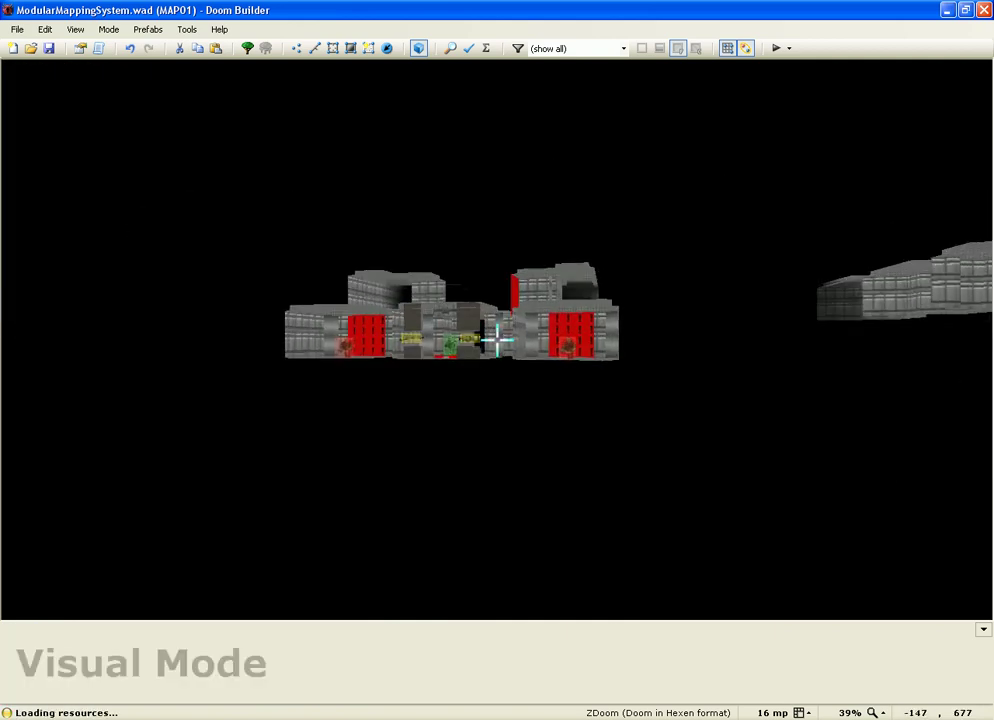
key("w")
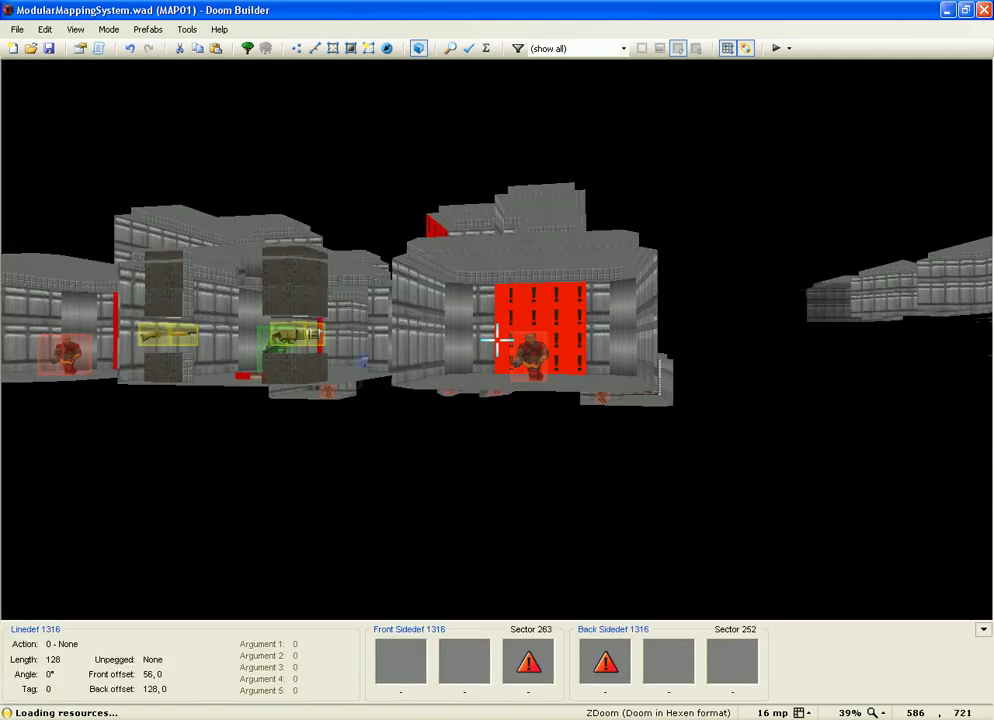
key("w")
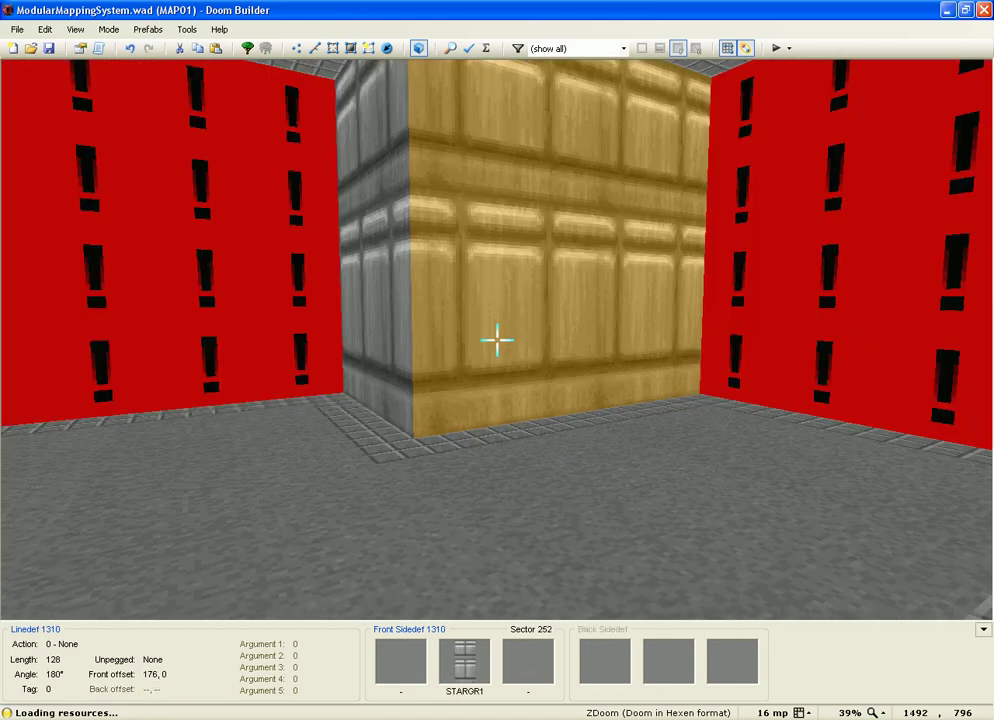
key("e")
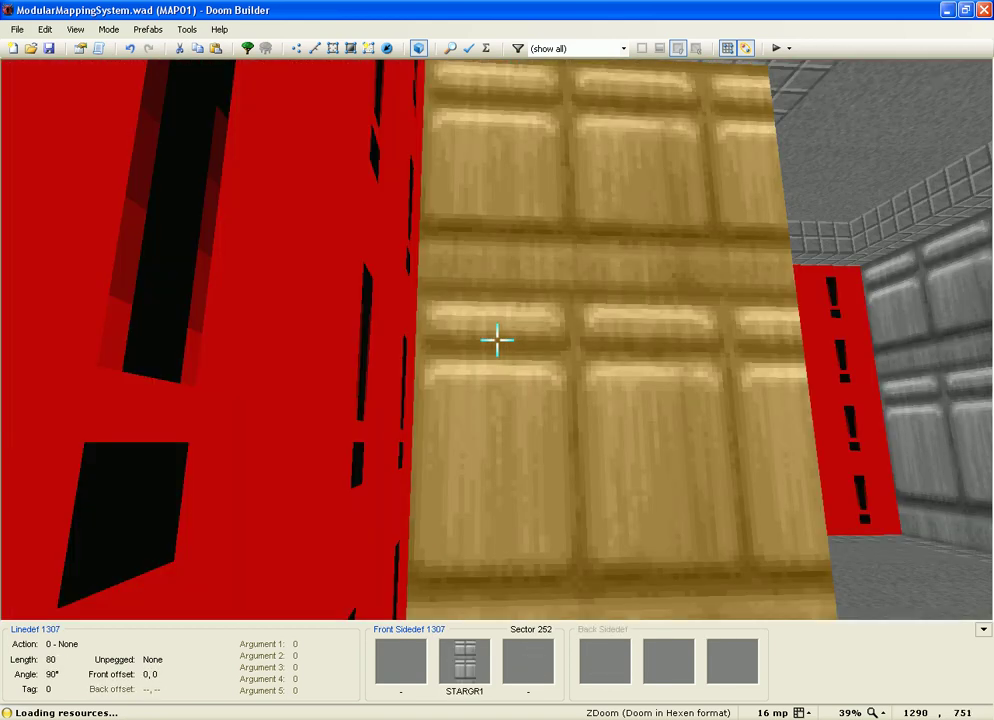
key("f")
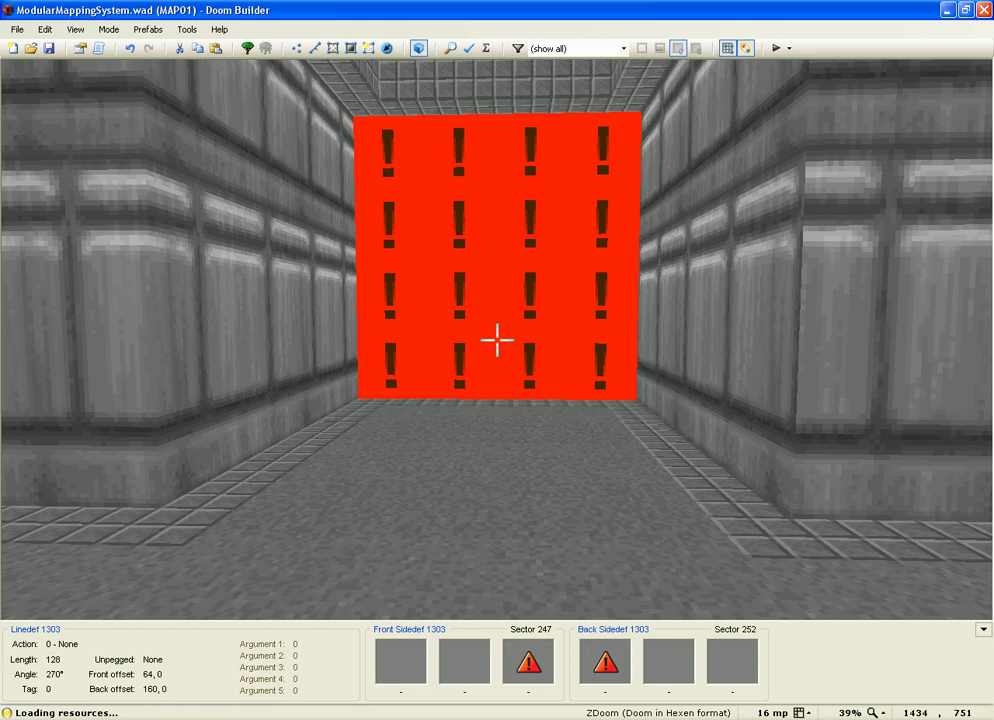
- Lower the floor and ceiling of the southern T-shaped corridor level with the adjoining room, bringing the ceiling height to 144
key("w")
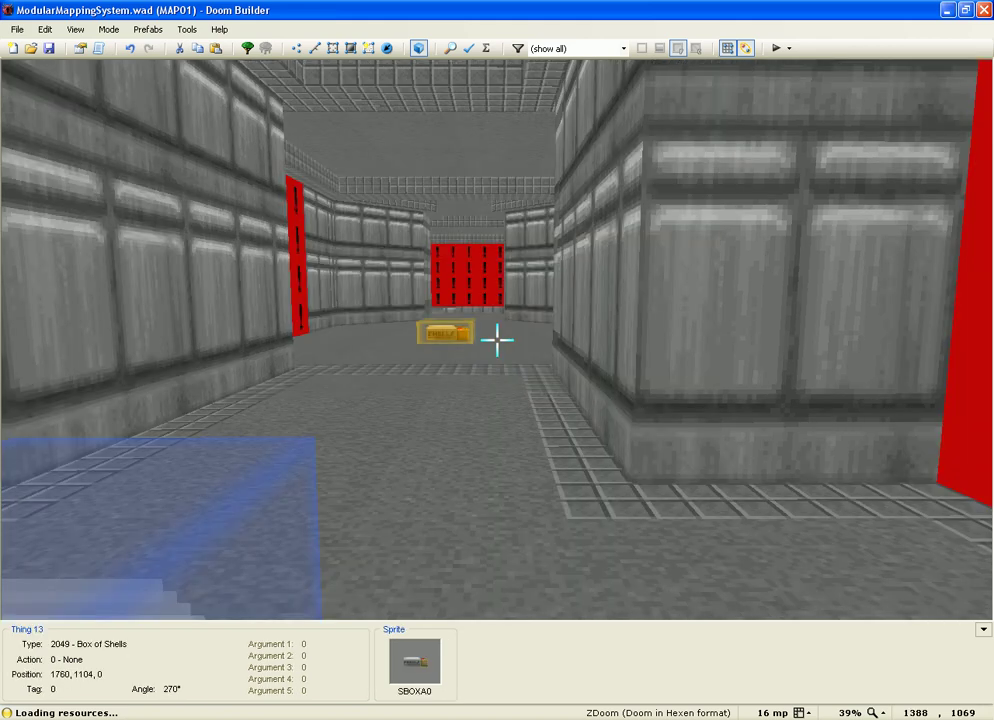
key("w")
key("e")
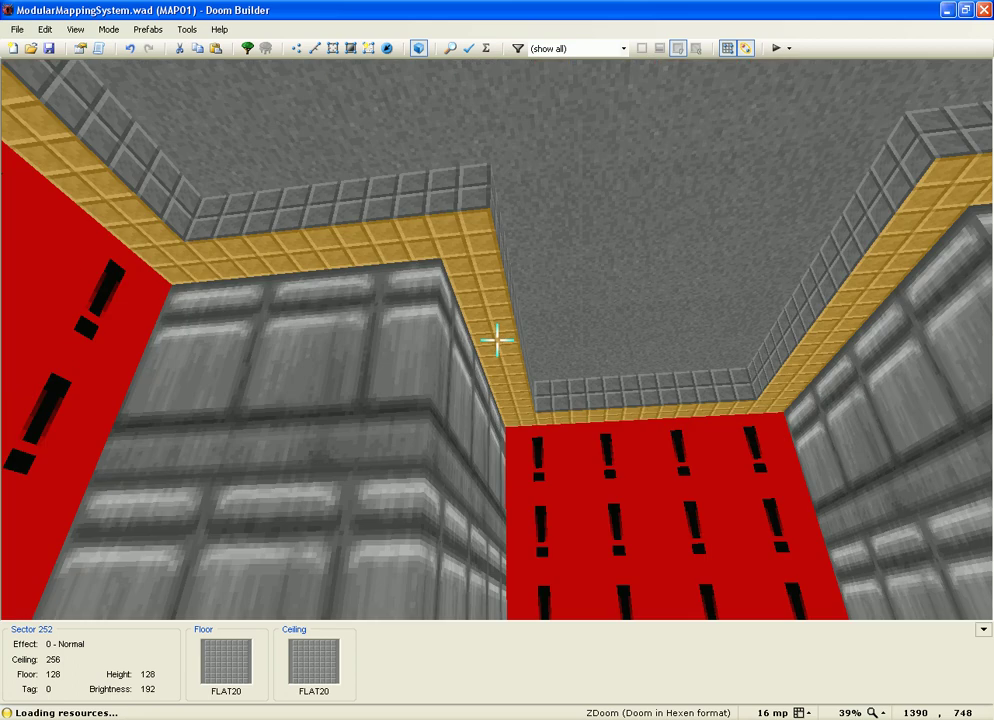
mouse_move(497, 341)
scroll(497, 341, "up", 10)
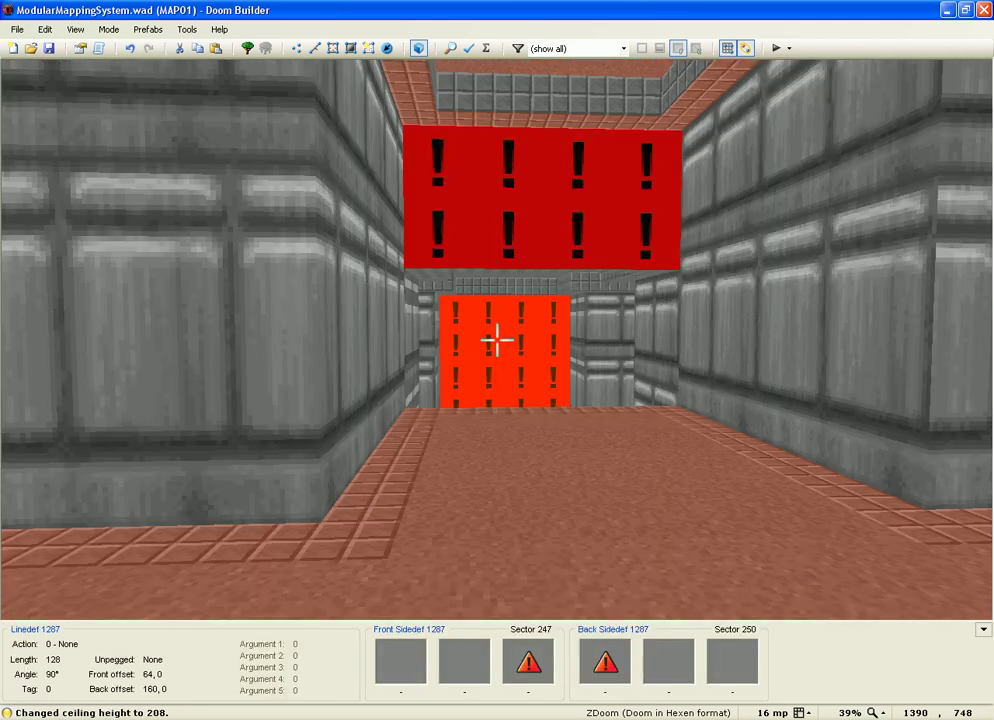
scroll(497, 341, "up", 4)
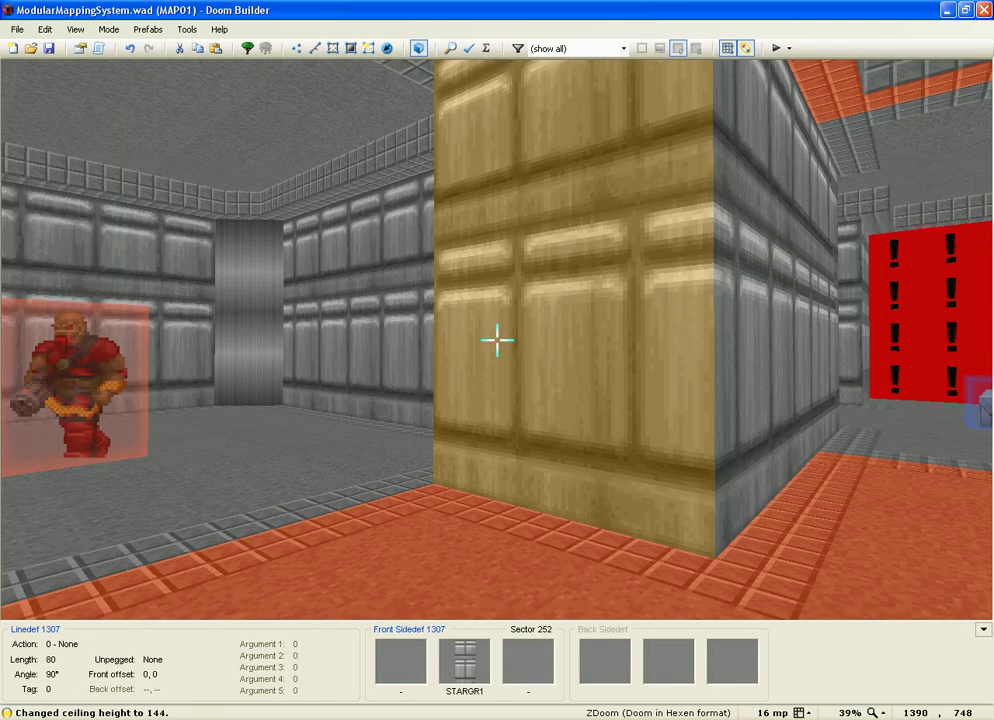
- Lower the floor and ceiling sectors of the matching northern T-shaped corridor level with its adjoining room
key("w")
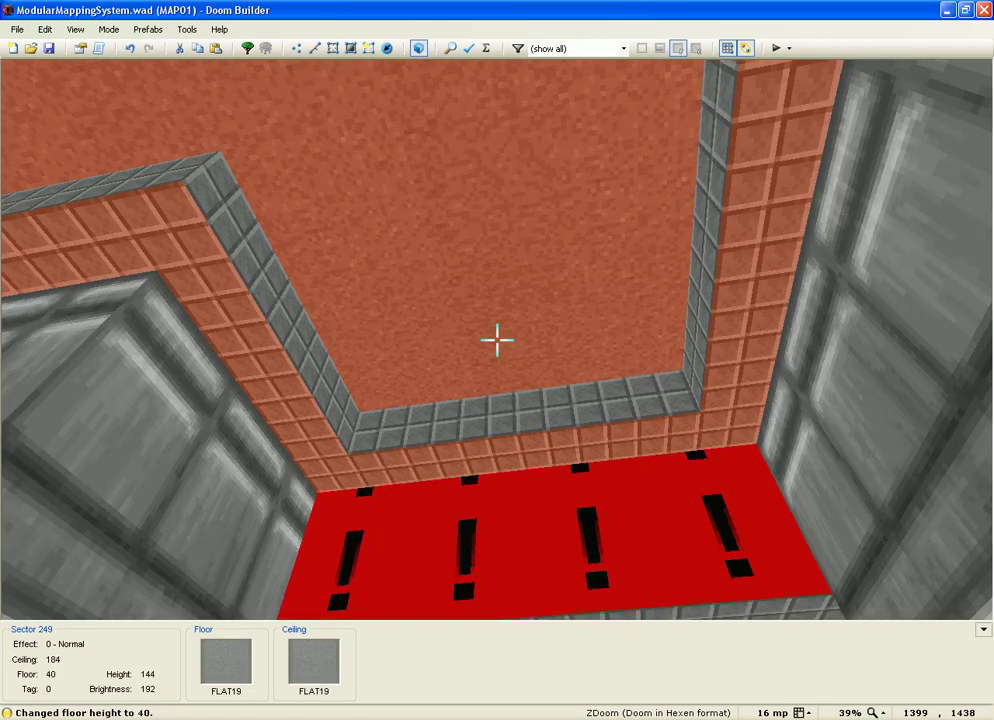
scroll(497, 340, "down", 5)
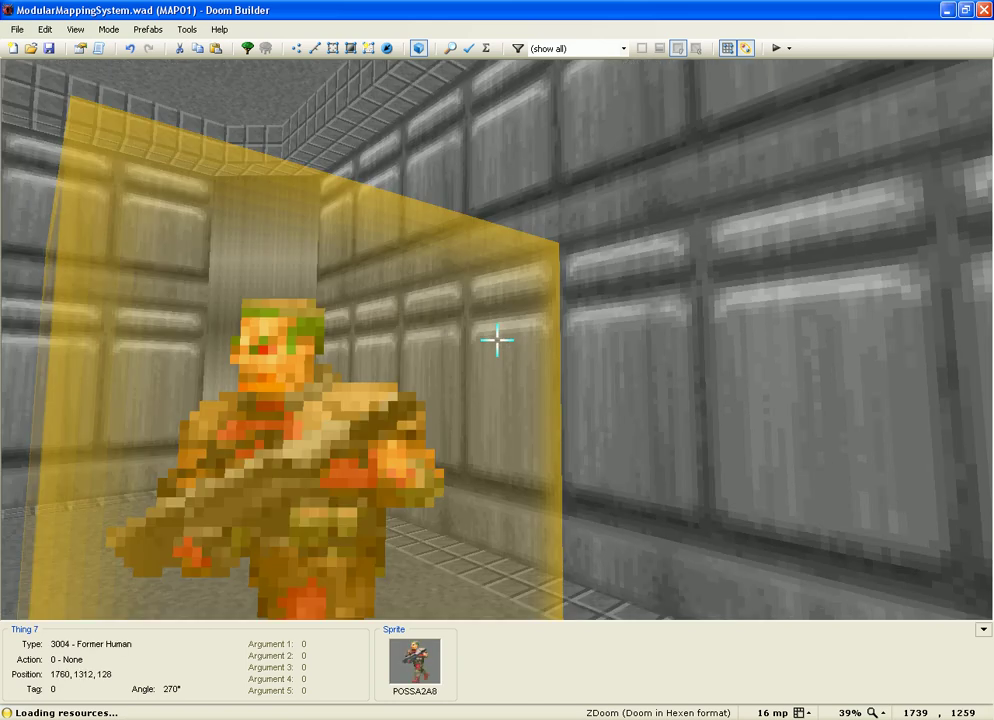
- Lower the northern L-shaped corner corridor holding the Former Human to floor height 0 and ceiling height 144
key("s")
key("e")
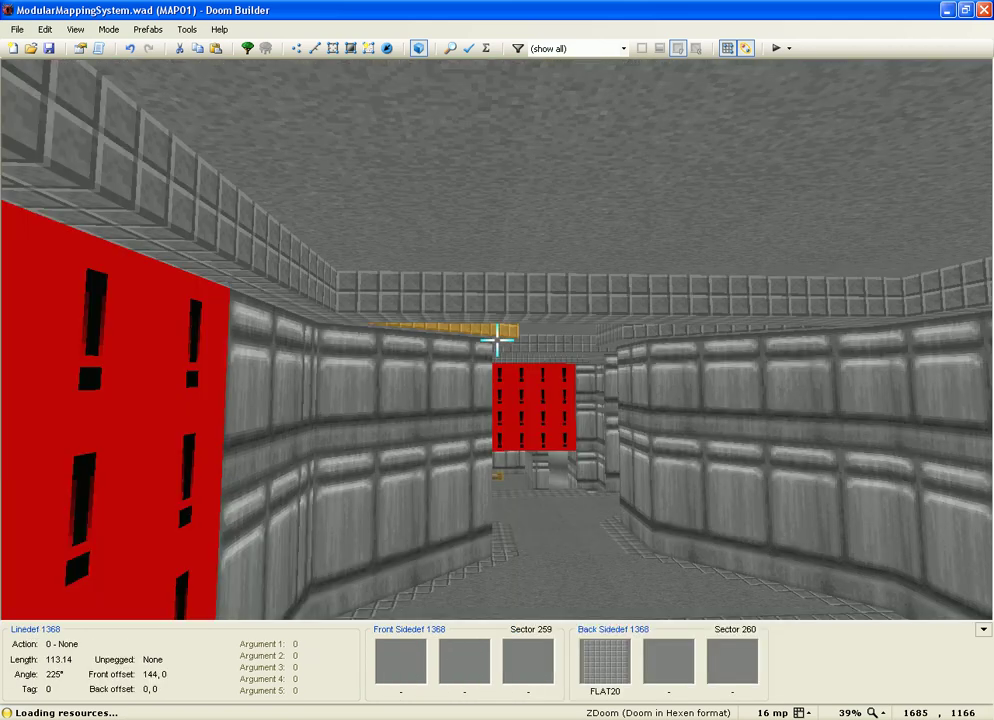
key("e")
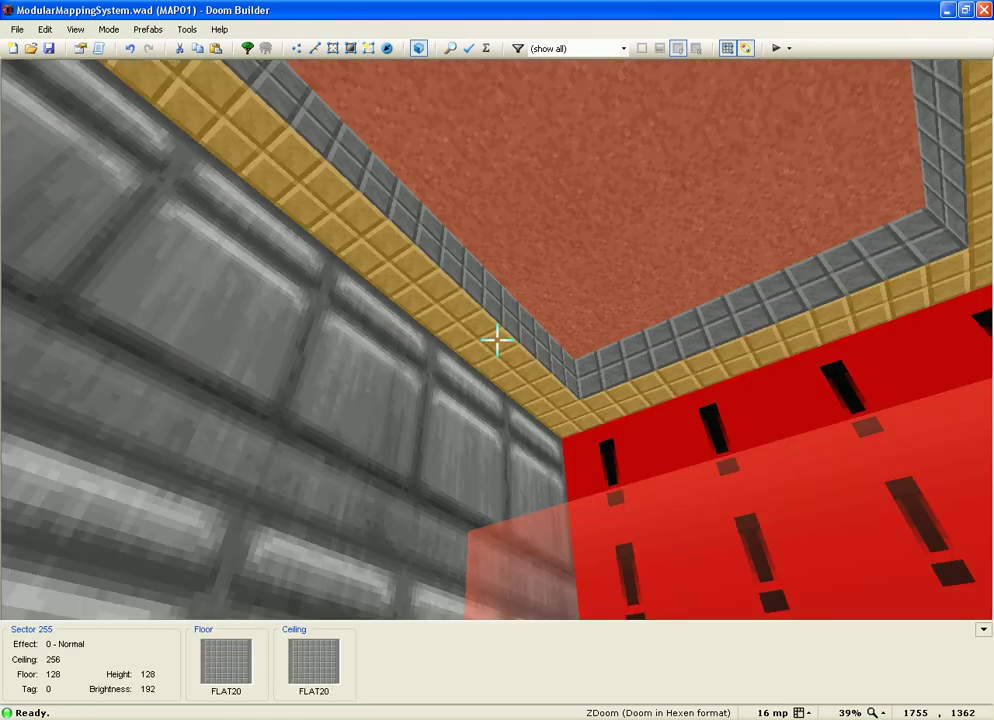
key("s")
left_click(497, 340)
left_click(497, 340)
scroll(497, 340, "down", 3)
key("e")
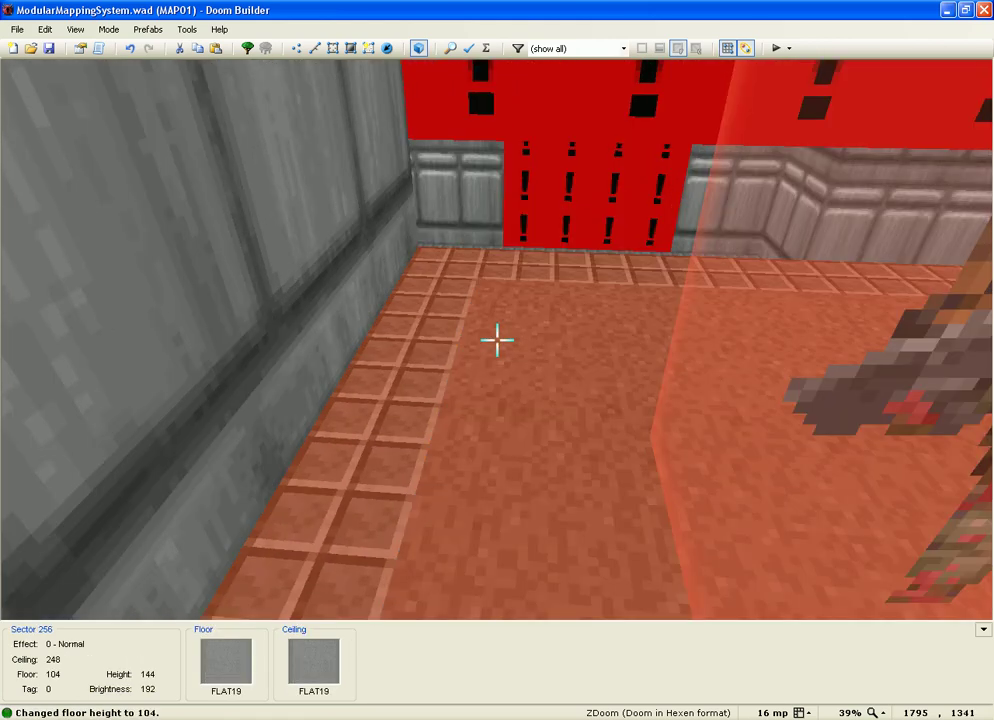
scroll(497, 340, "down", 6)
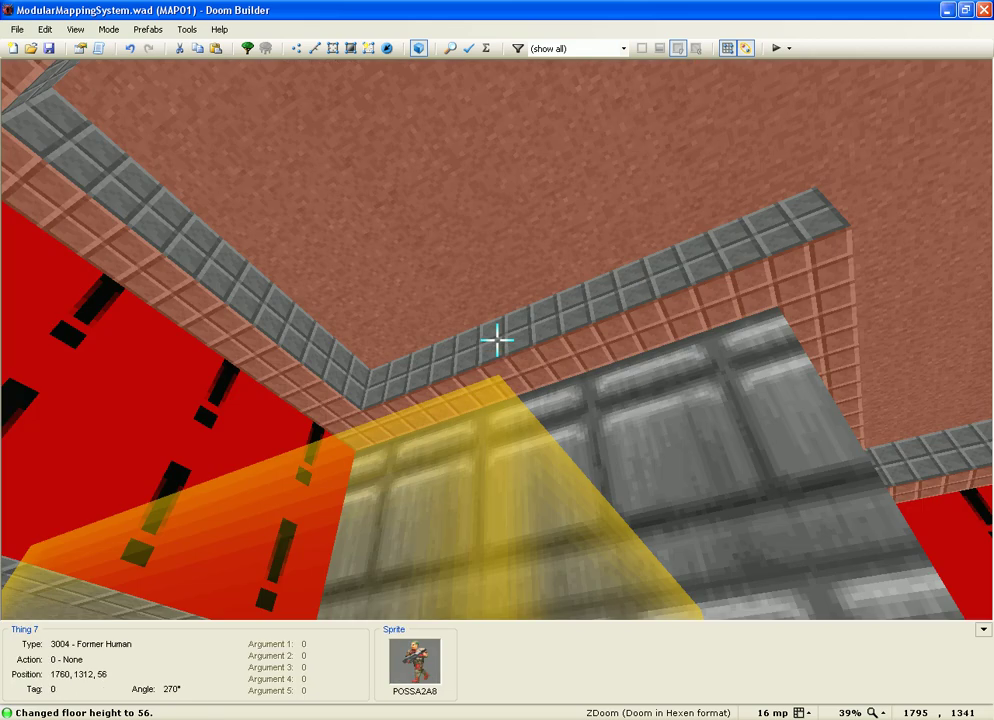
scroll(497, 340, "down", 7)
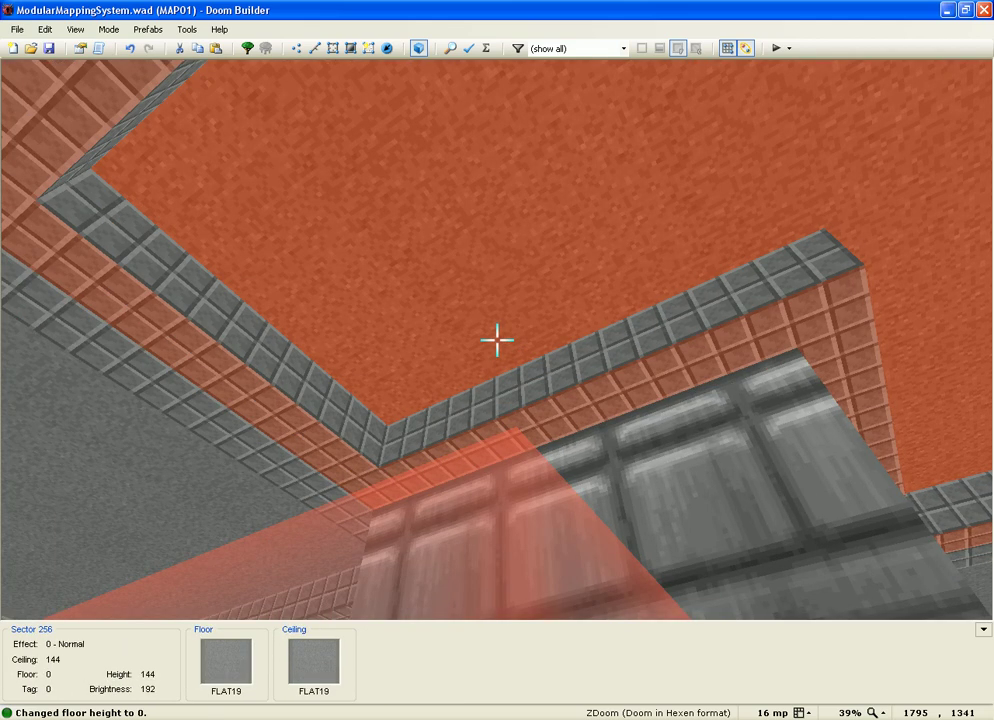
- Select the floor and ceiling sectors of the southern L-shaped corner corridor and lower them to floor height 0 and ceiling height 144
key("e")
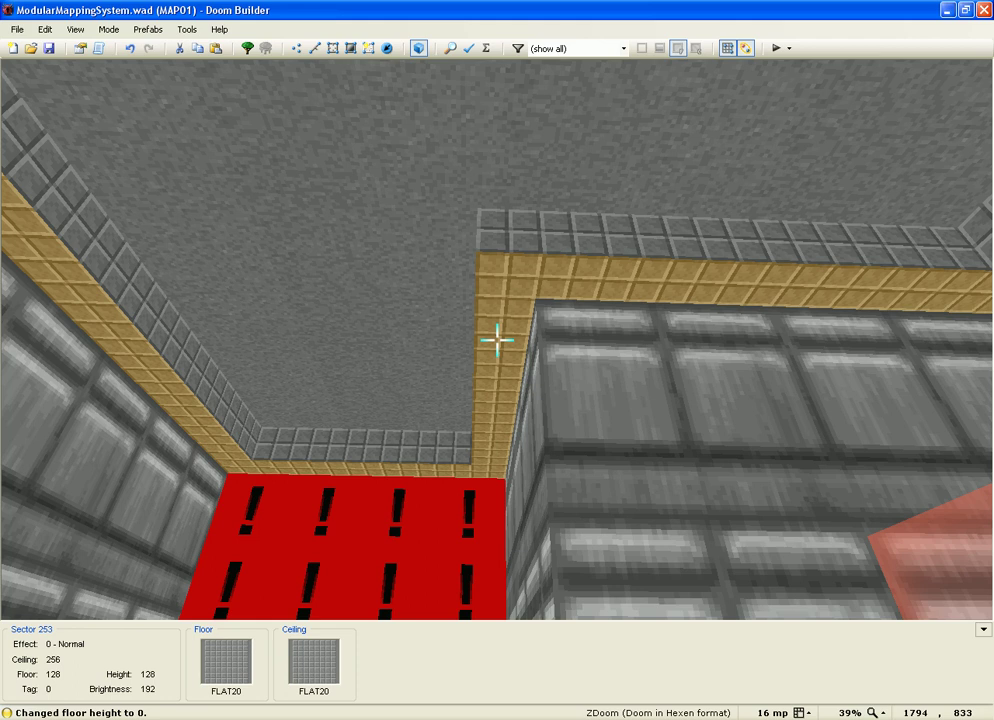
left_click(497, 340)
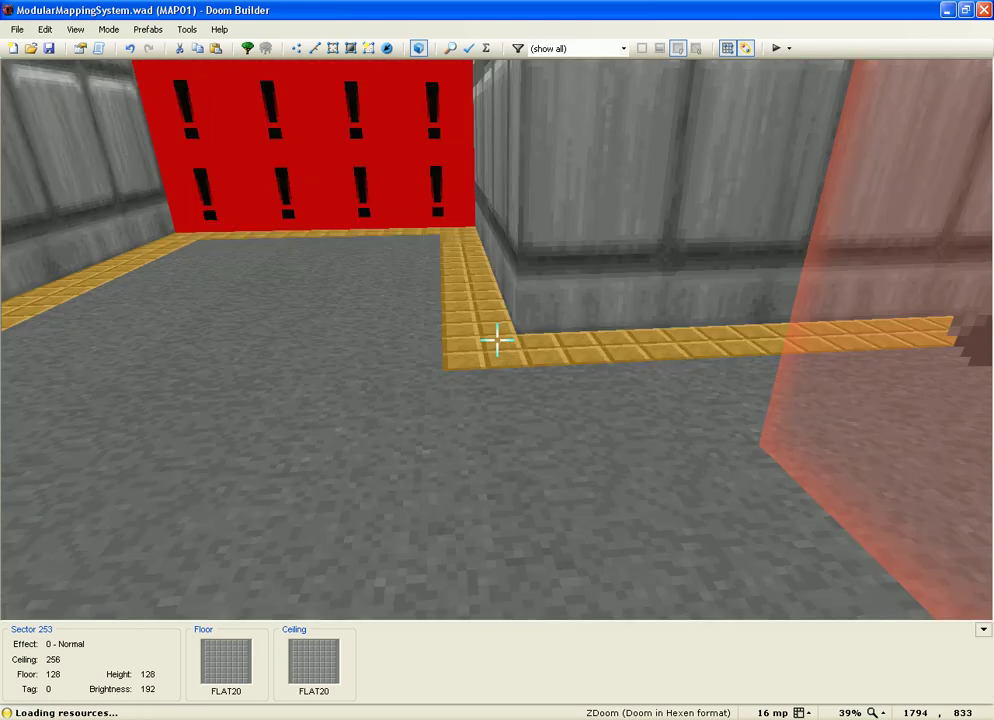
left_click(497, 340)
left_click(497, 340)
scroll(497, 340, "down", 2)
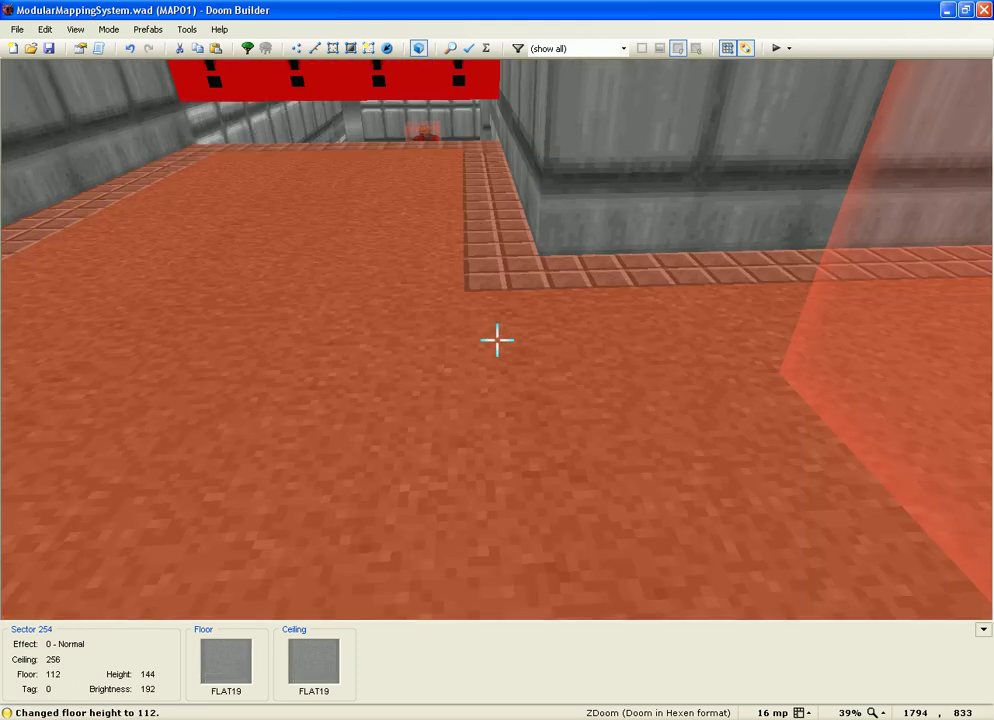
scroll(497, 341, "down", 5)
scroll(497, 341, "down", 9)
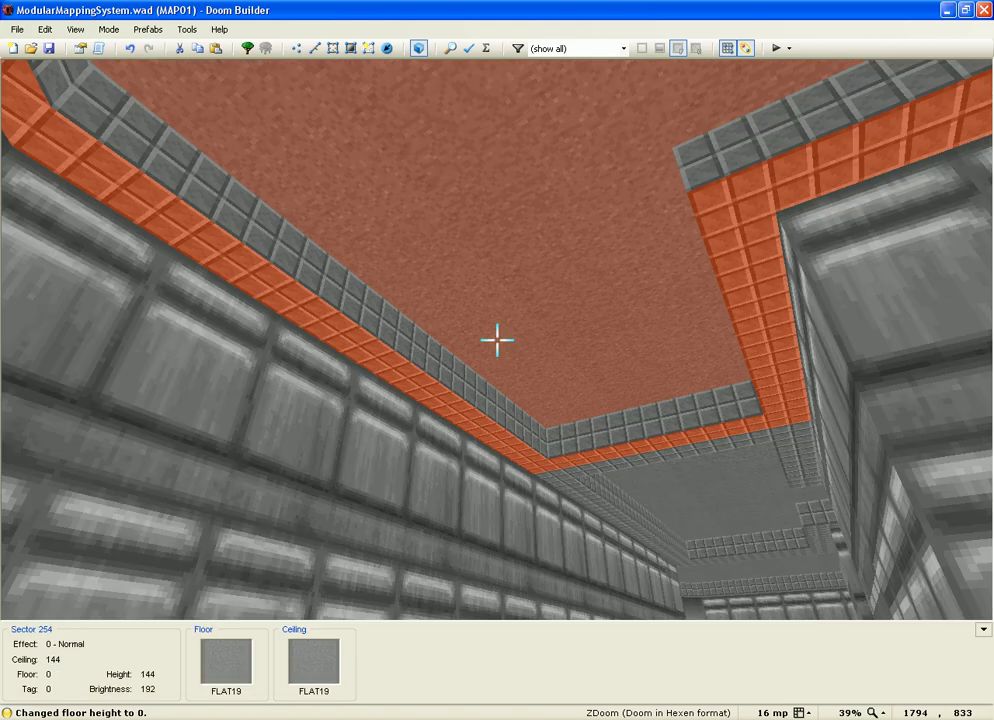
- Check the central room, the narrow passage and the sunken staircase room for remaining missing textures
key("e")
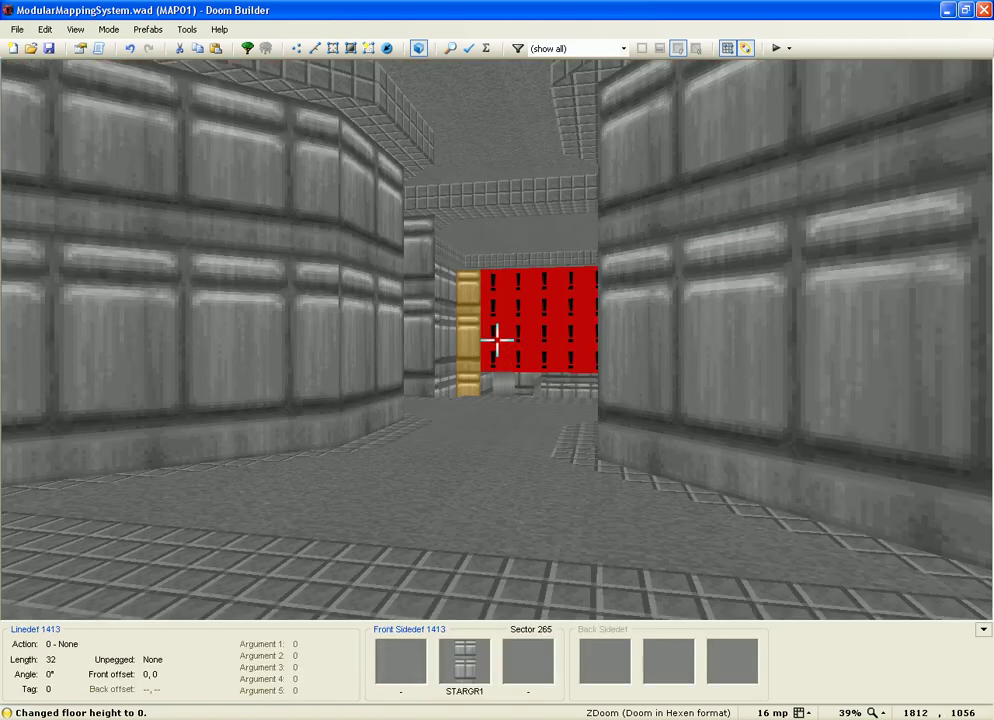
key("e")
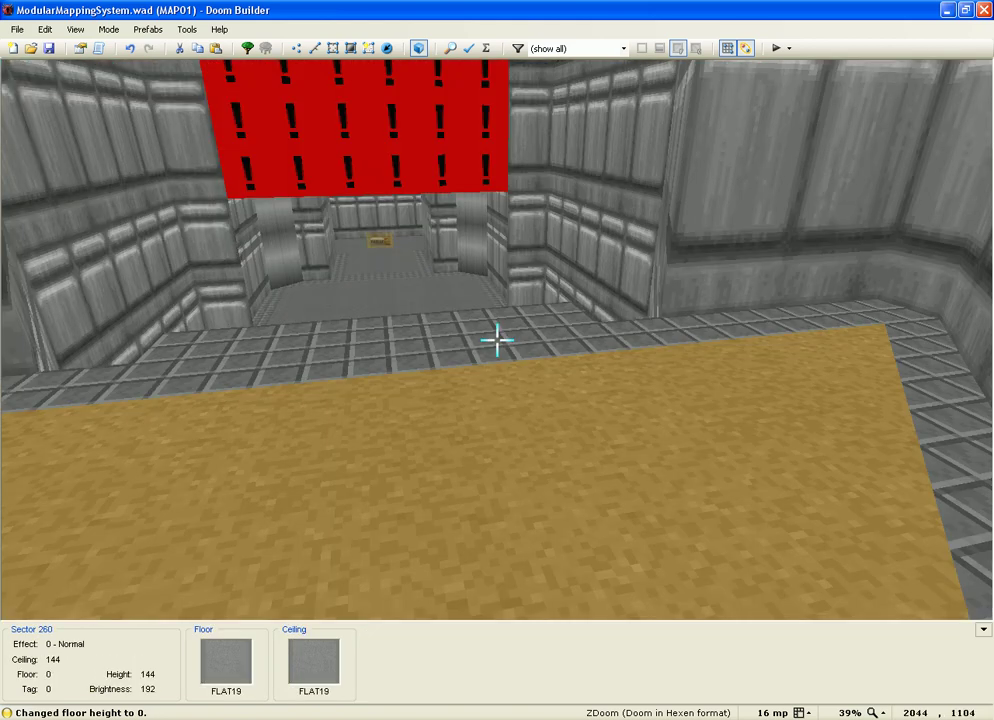
key("e")
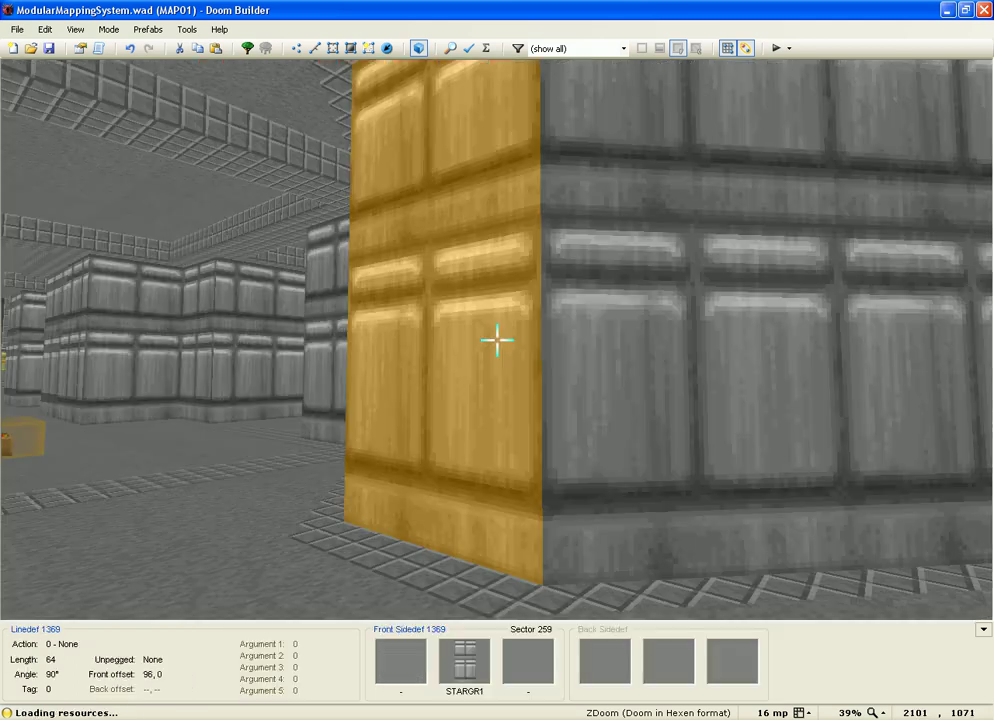
key("e")
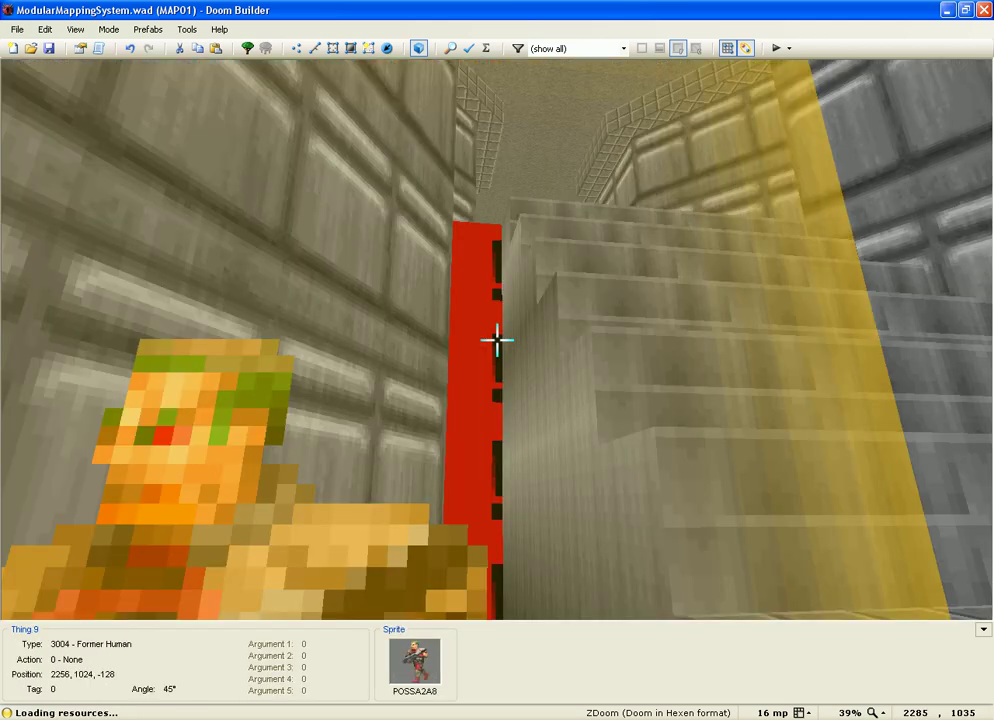
key("d")
key("f")
key("w")
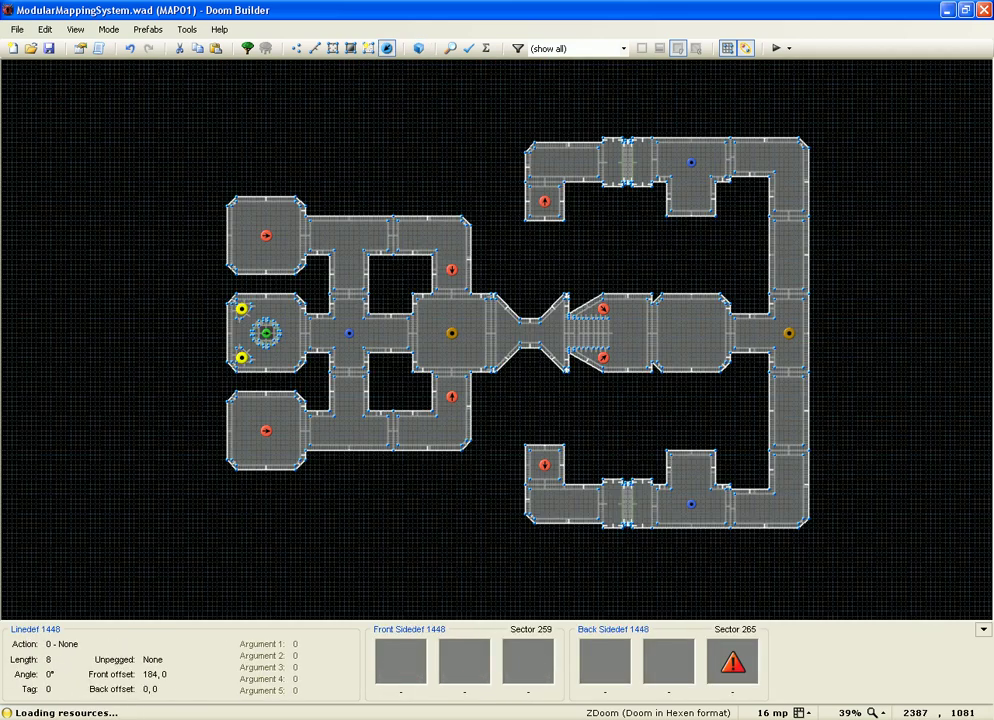
- Apply the DOORSTOP texture to the back-side lower parts of the two selected missing-texture strips beside the staircase
key("w")
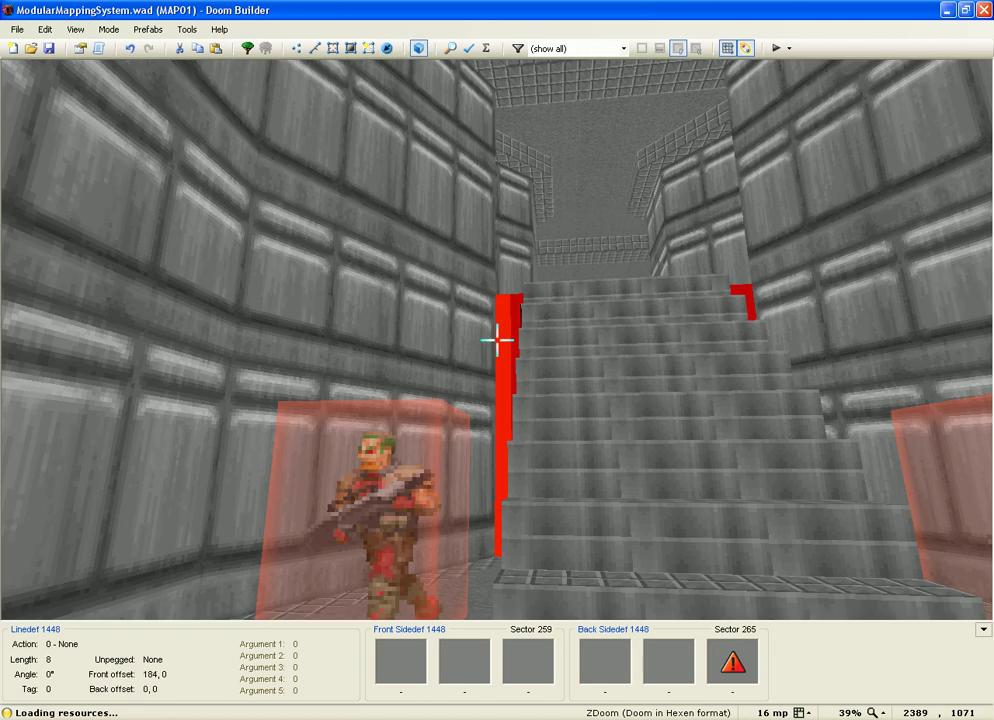
key("w")
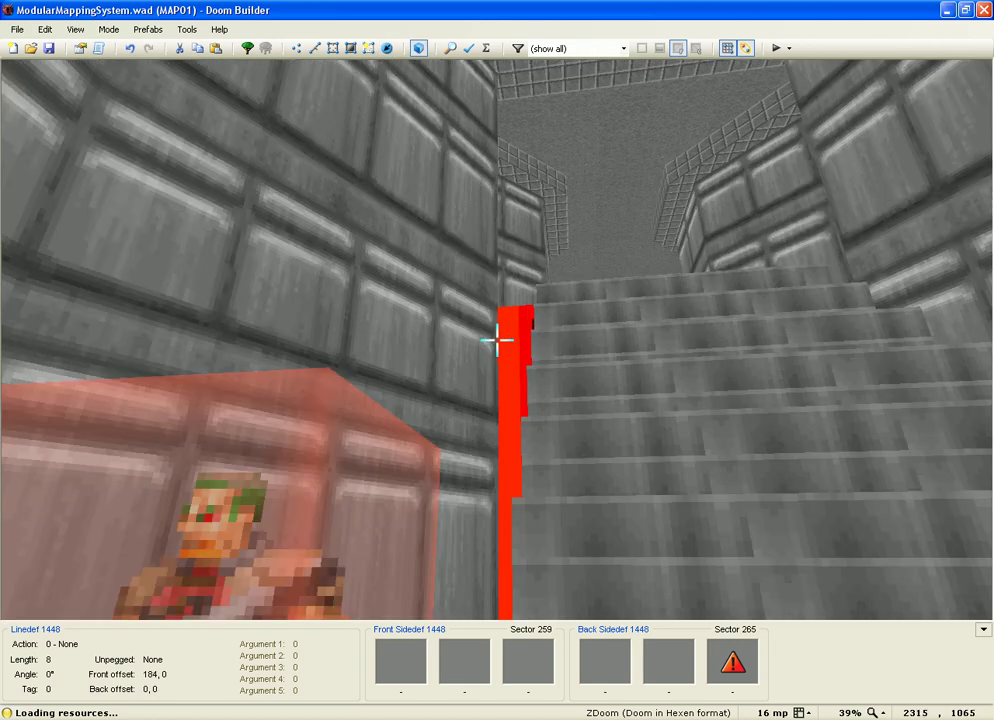
key("w")
right_click(497, 340)
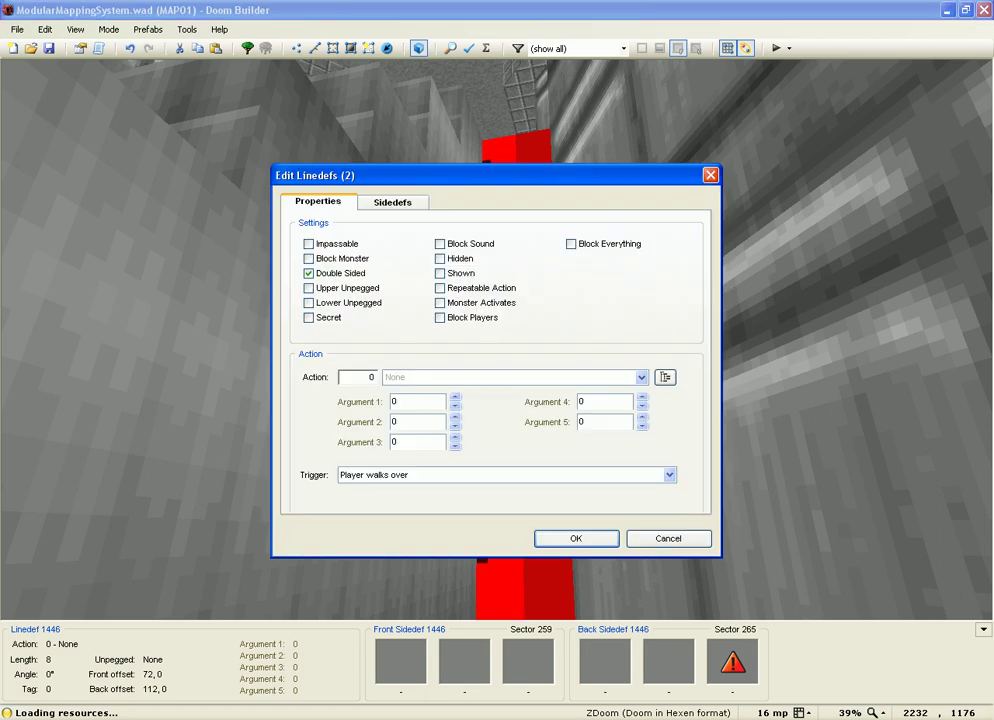
left_click(406, 202)
left_click(660, 422)
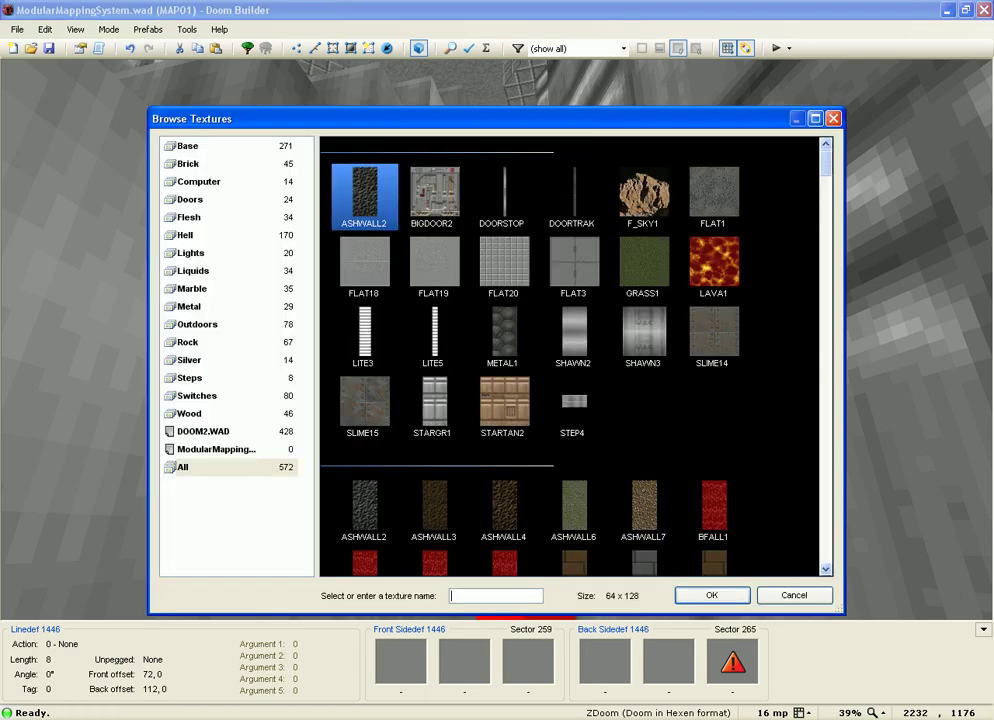
double_click(504, 195)
left_click(577, 539)
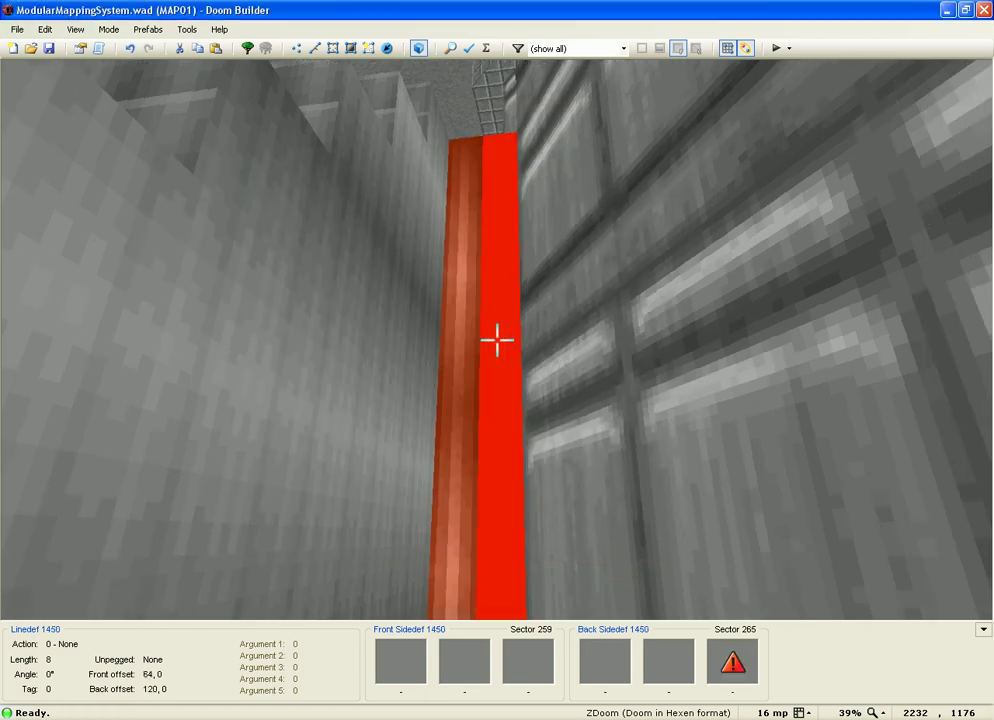
- Apply the DOORTRAK texture to the back-side lower parts of the remaining untextured strips beside the staircase
key("q")
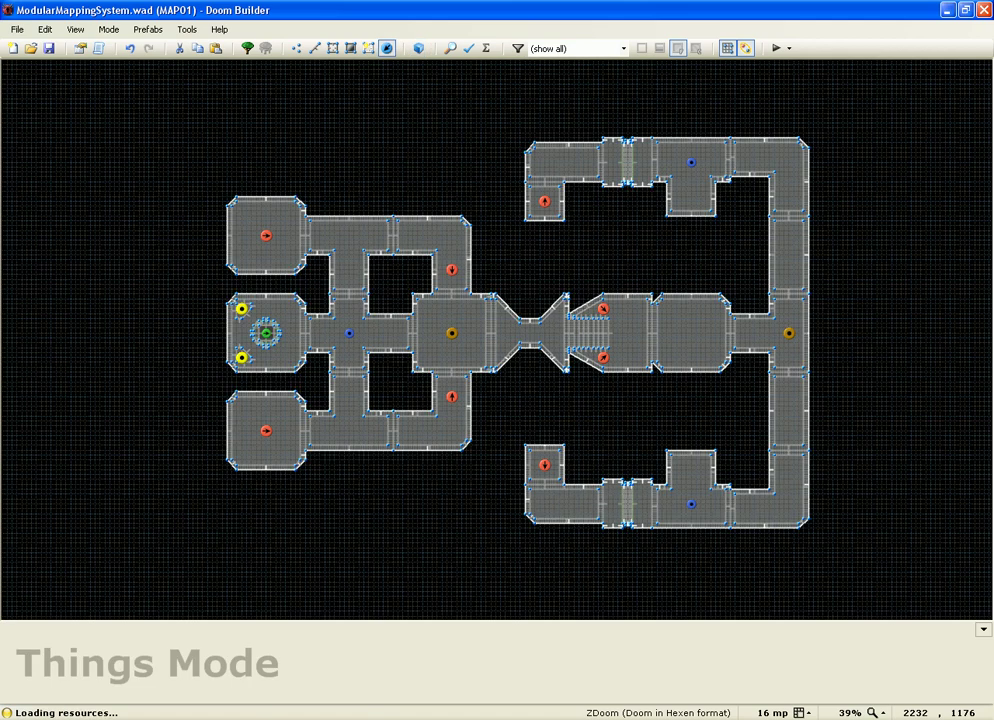
key("q")
key("e")
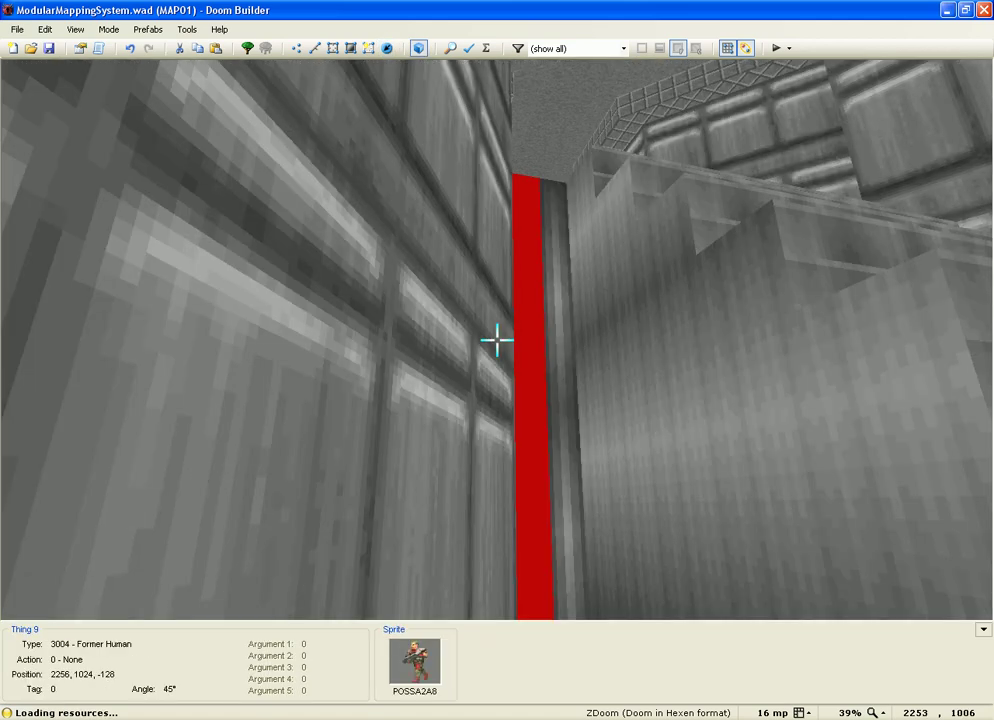
key("e")
right_click(497, 340)
left_click(393, 202)
left_click(661, 425)
double_click(575, 196)
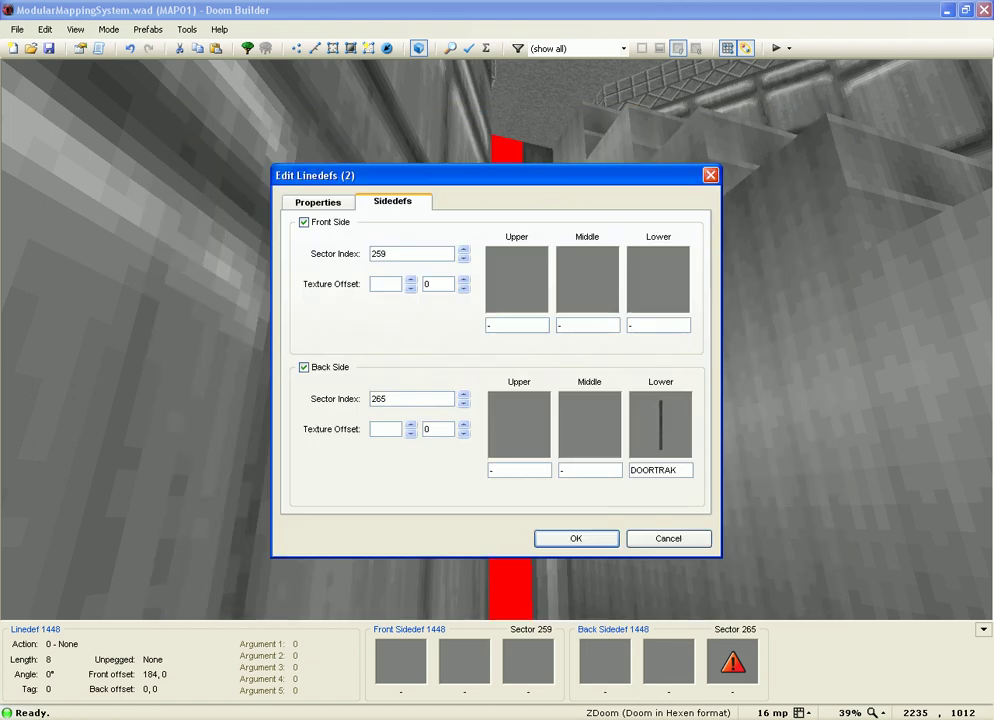
left_click(576, 538)
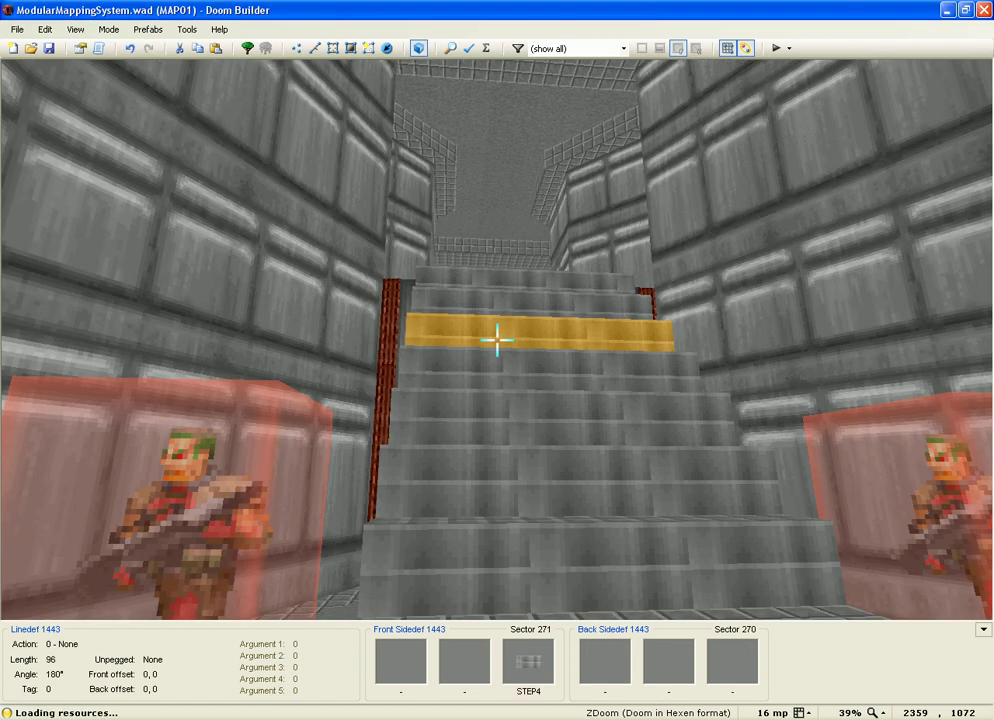
- Apply the STARGR1 texture to the back-side upper part of the 192-unit linedef above the passage opening beyond the staircase
key("e")
key("s")
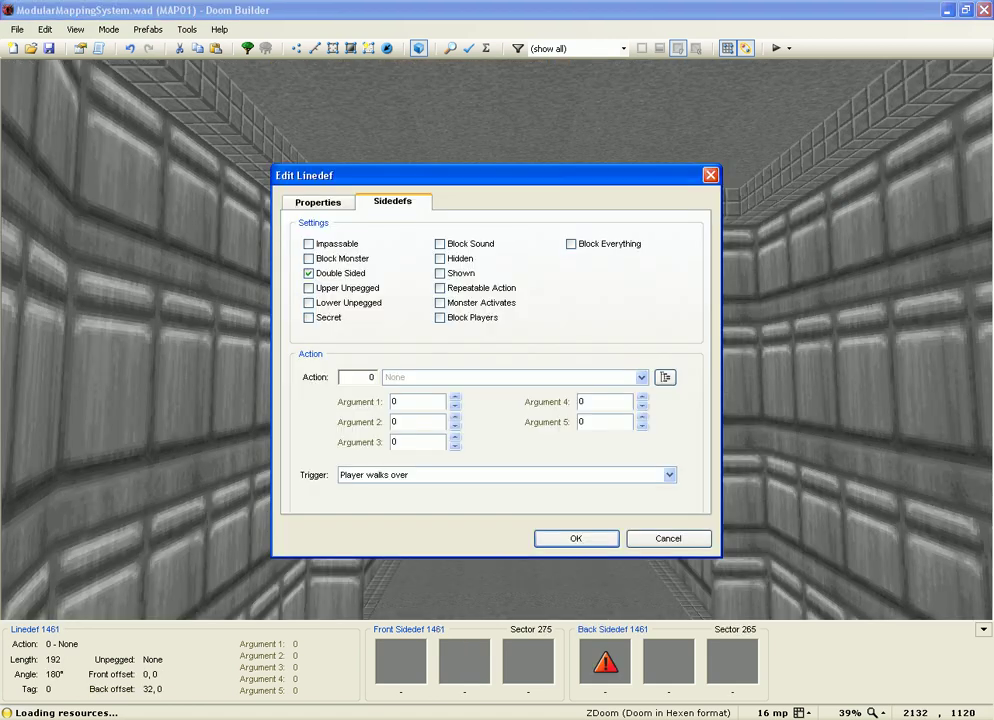
left_click(520, 425)
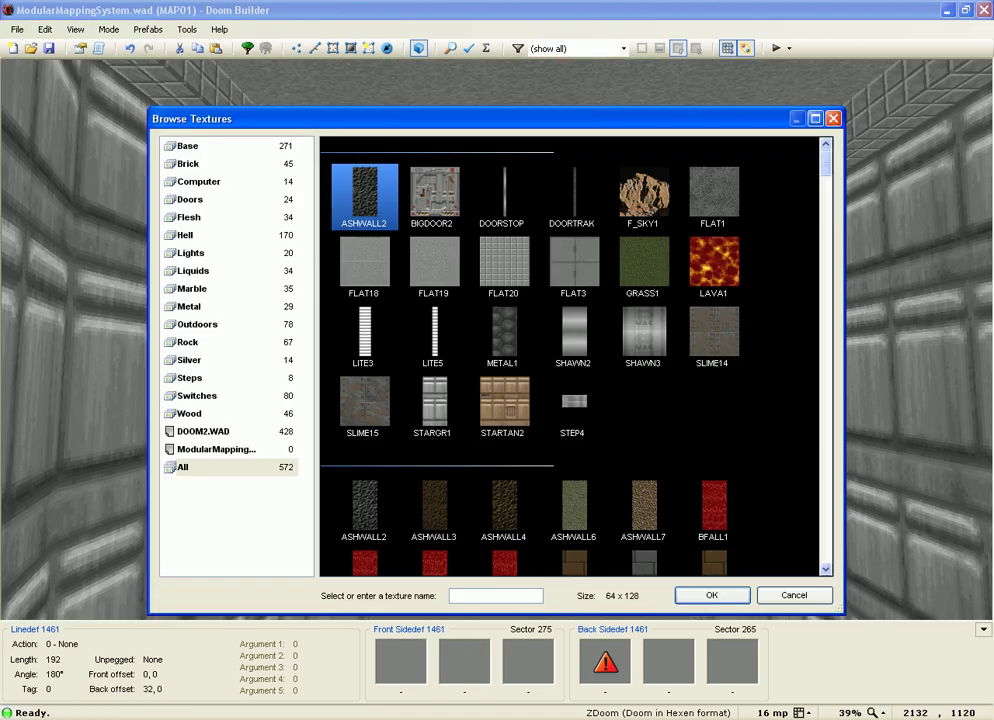
double_click(436, 403)
key("Return")
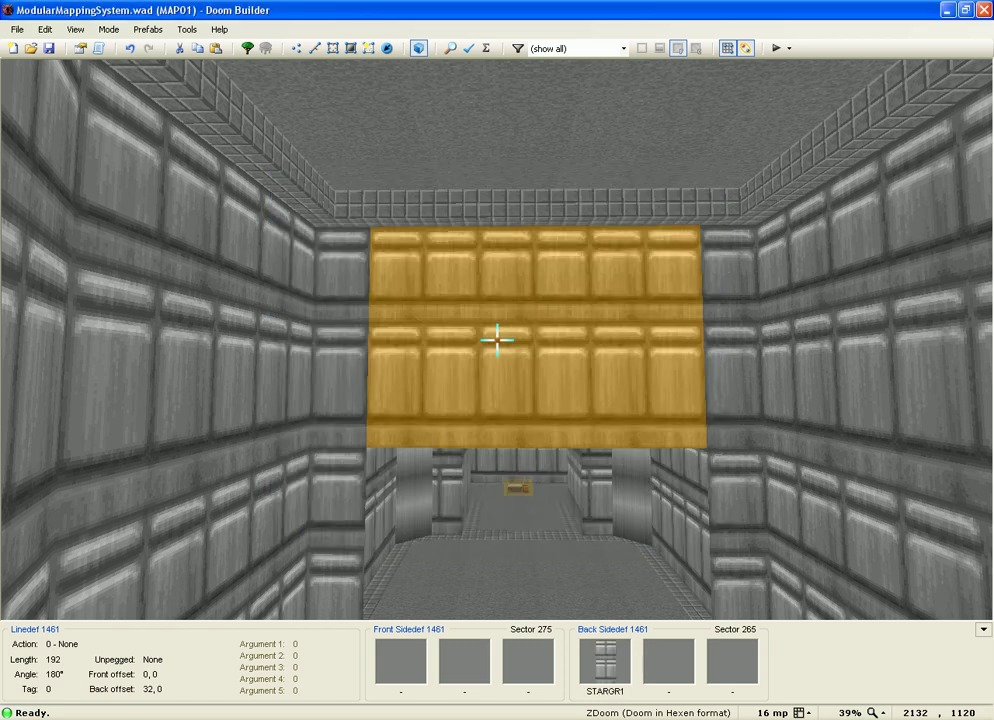
- Inspect the connected rooms from outside the map in 3D, checking their walls and heights, and return to the 2D map
key("e")
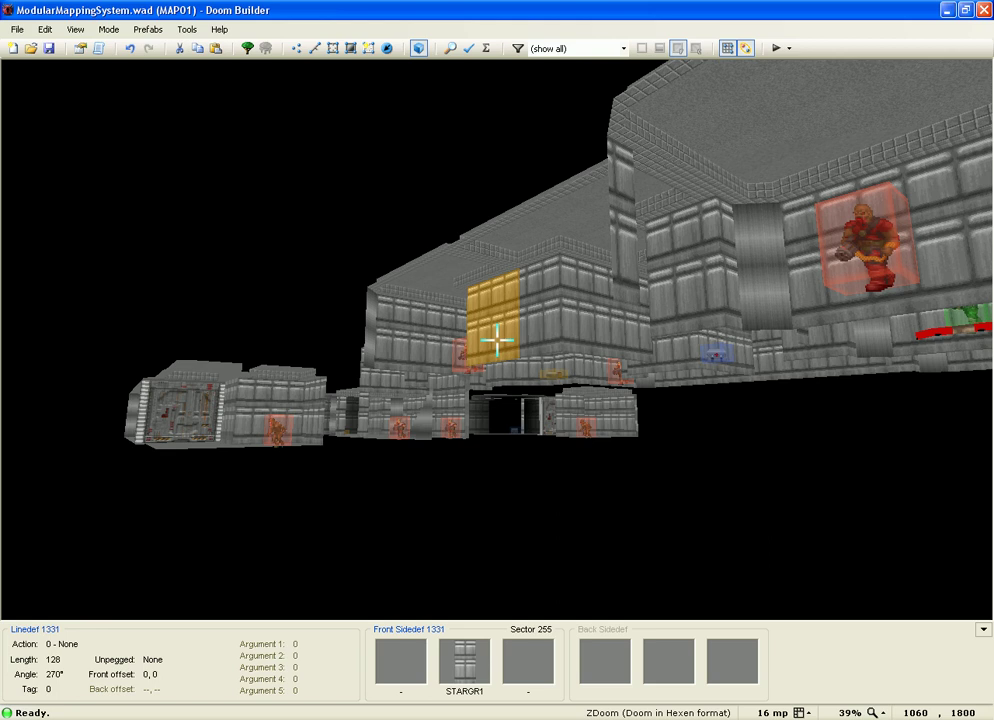
key("w")
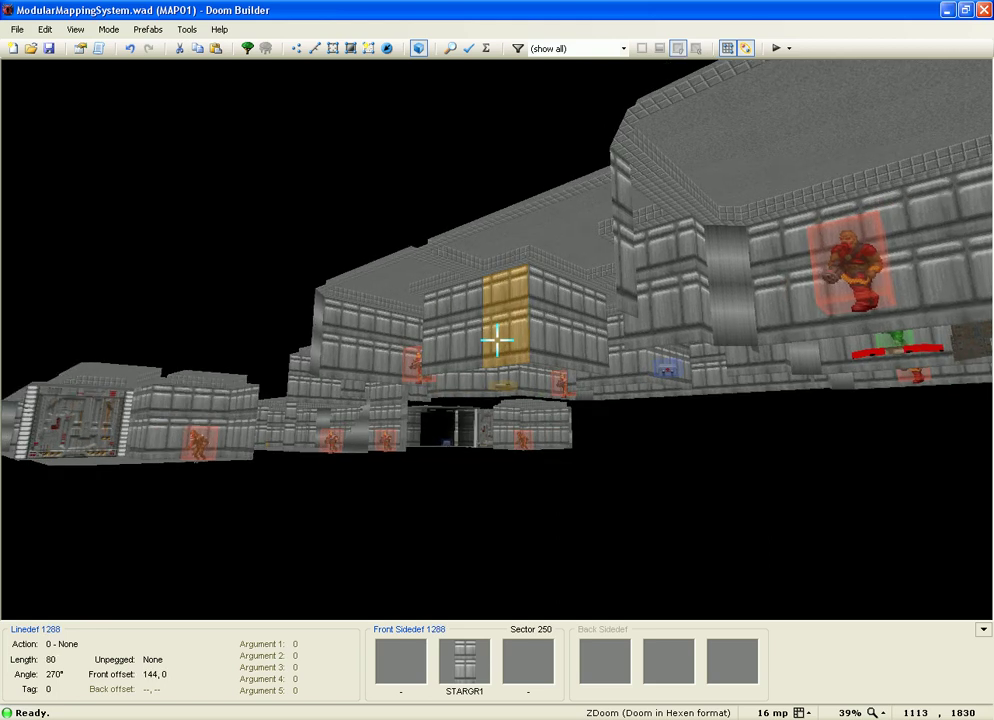
key("s")
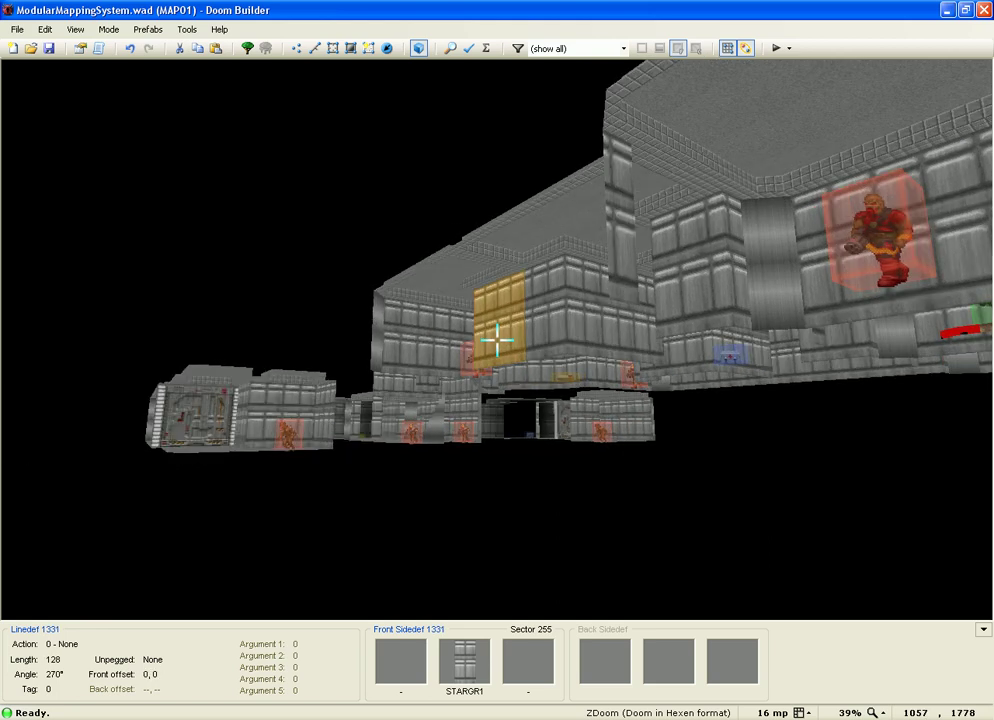
key("w")
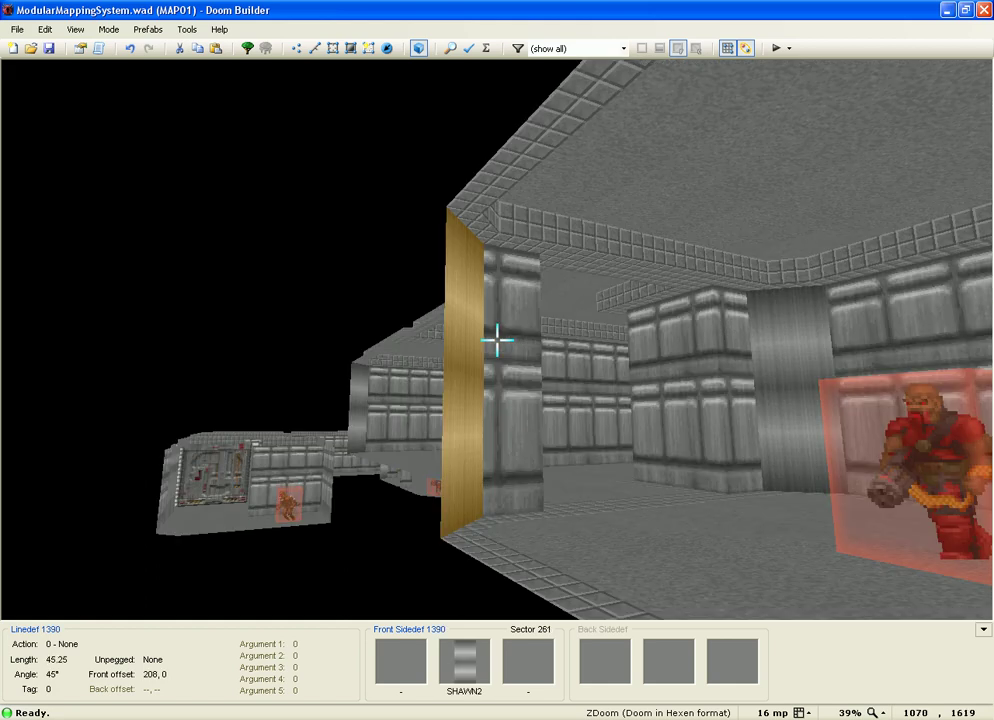
key("w")
key("w")
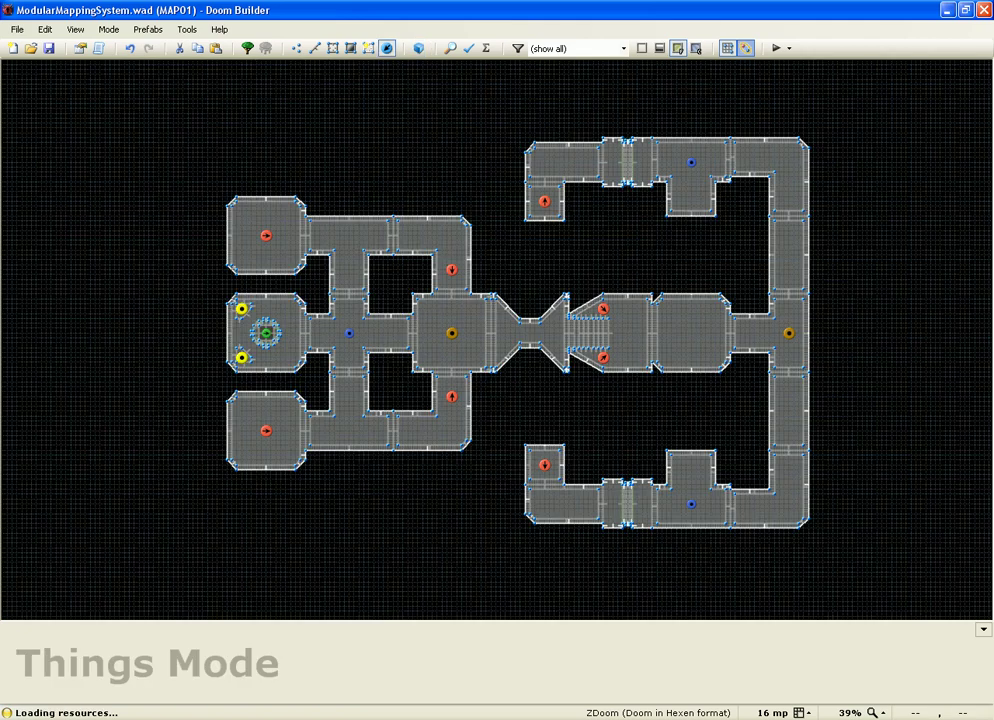
- Launch a map test in ZDoom, look around the start room with its shotgun pedestal and fire the pistol once
left_click(777, 48)
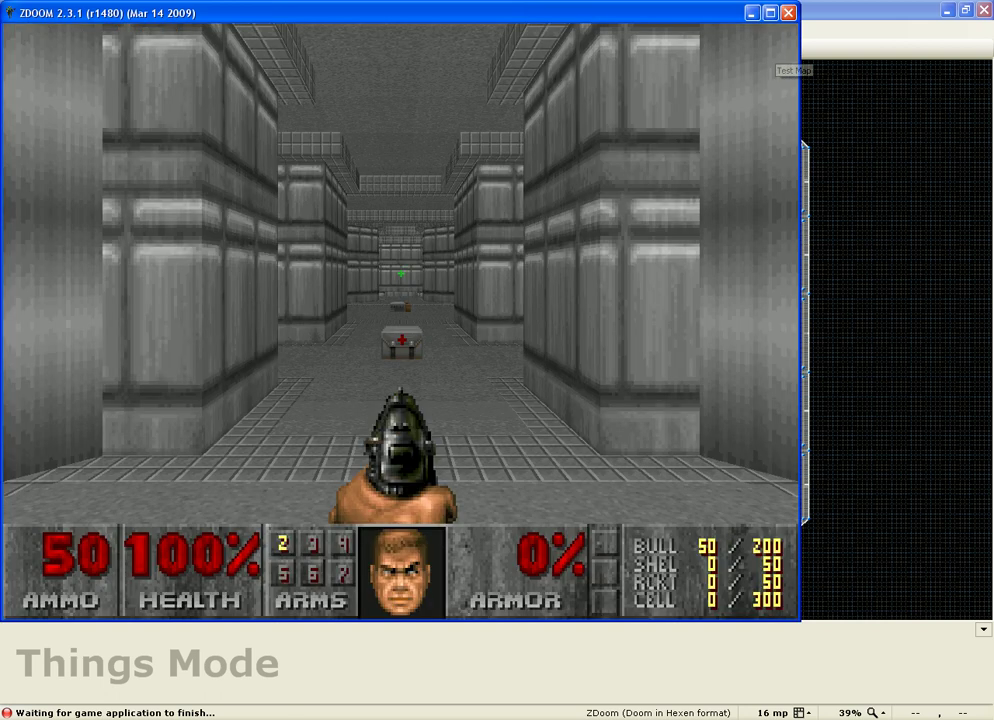
key("d")
key("Right")
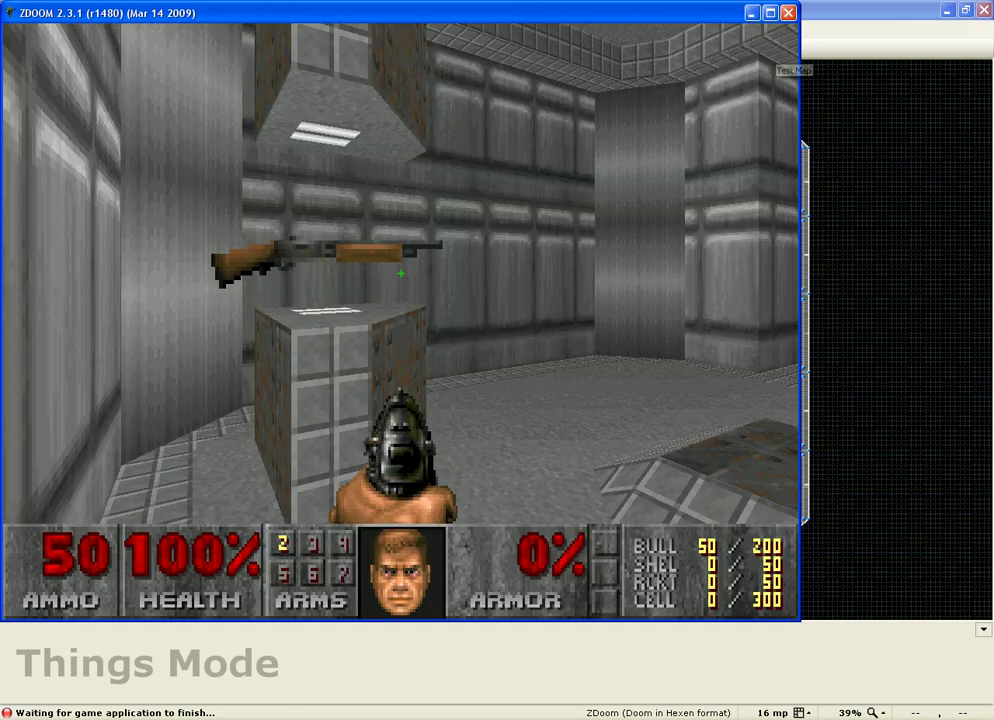
key("Left")
key("ctrl")
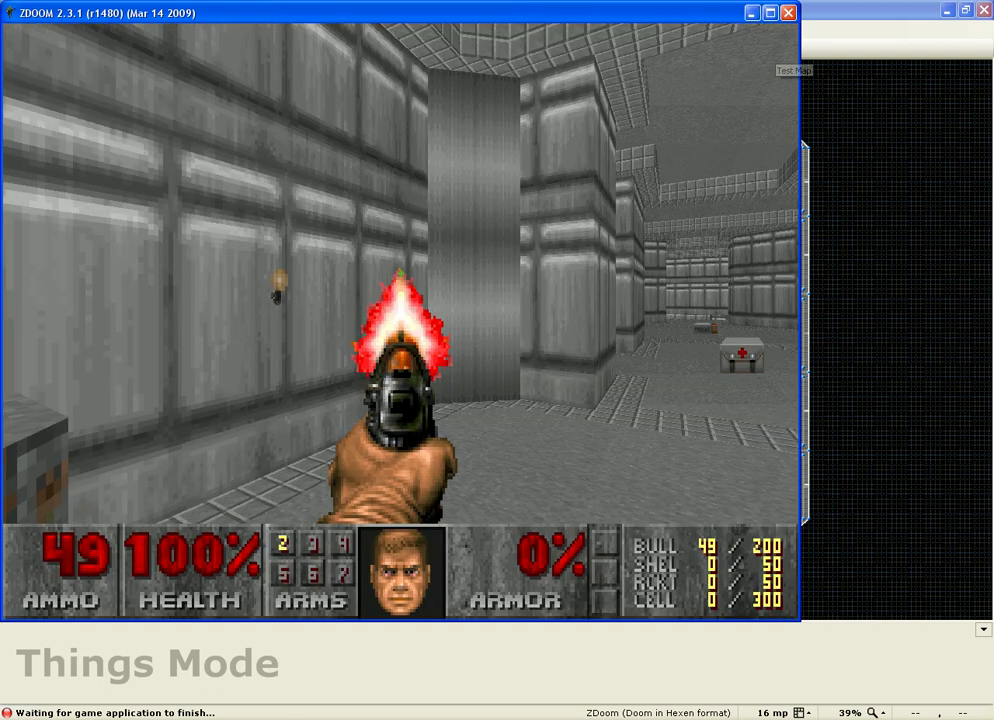
key("Right")
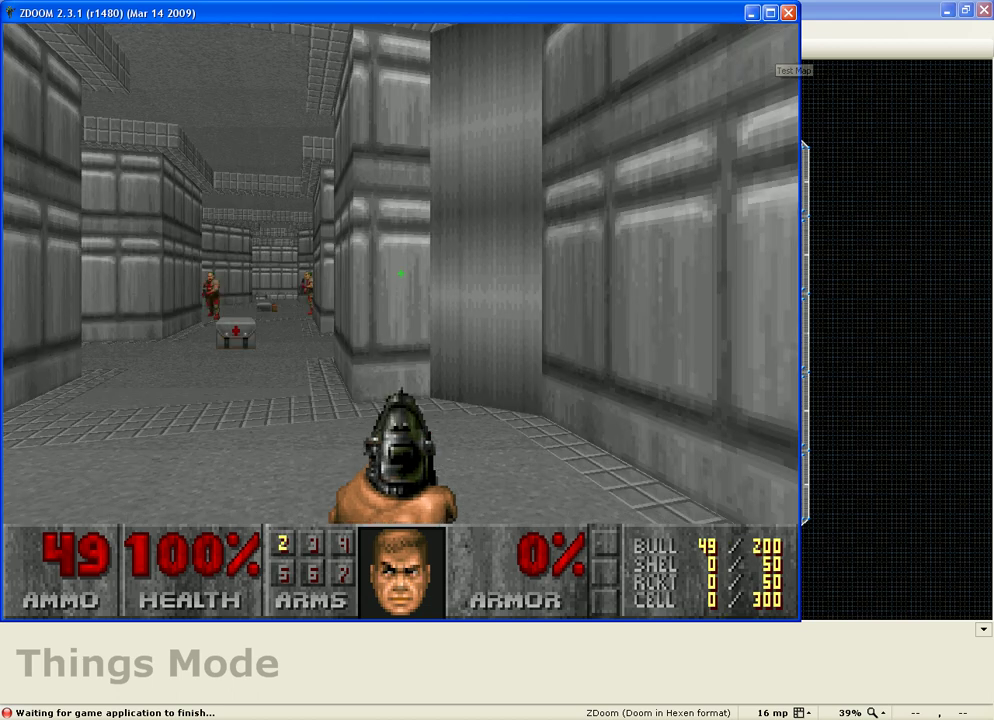
- Get all weapons and ammo with the idkfa cheat, and shoot the Former Humans in the corridor with the super shotgun
type("idkfa")
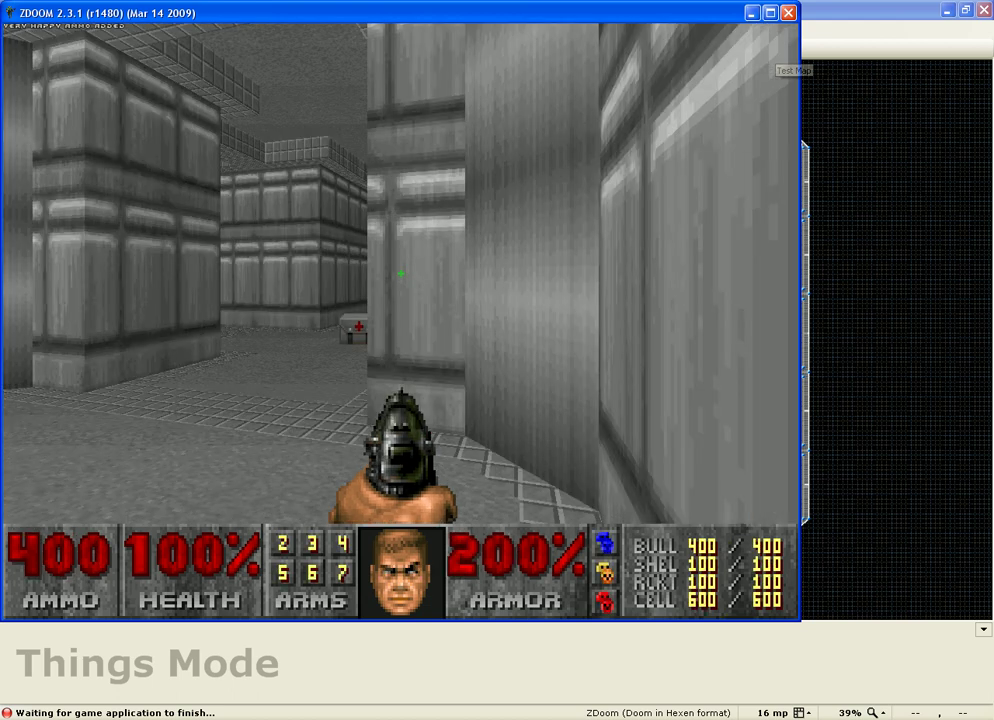
type("3")
key("Up")
left_click(401, 273)
key("Up")
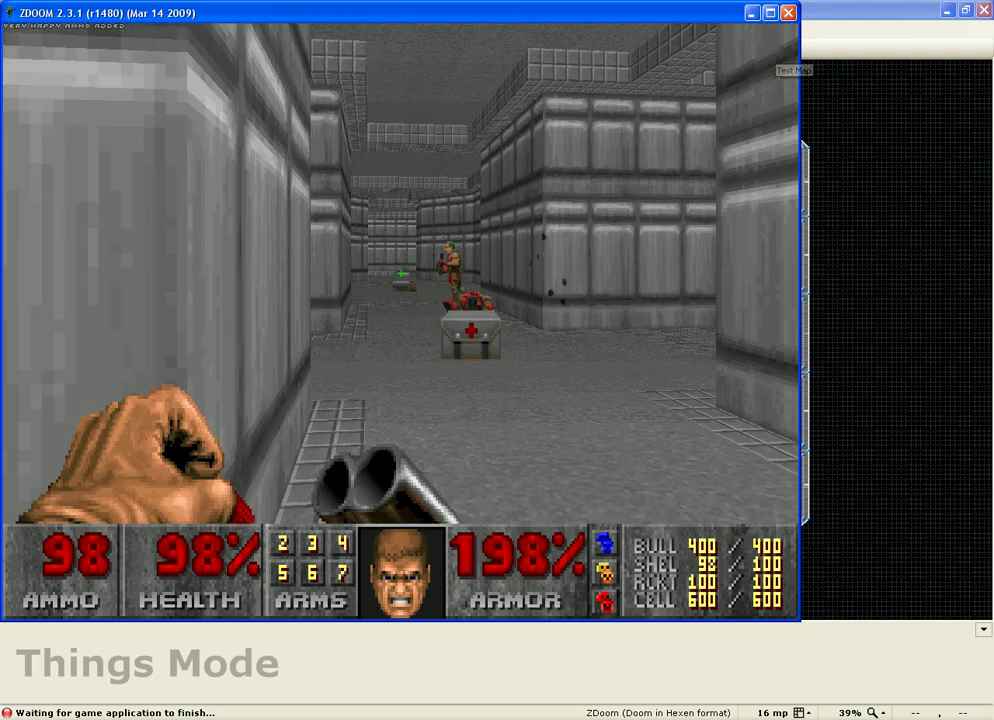
key("ctrl")
key("Left")
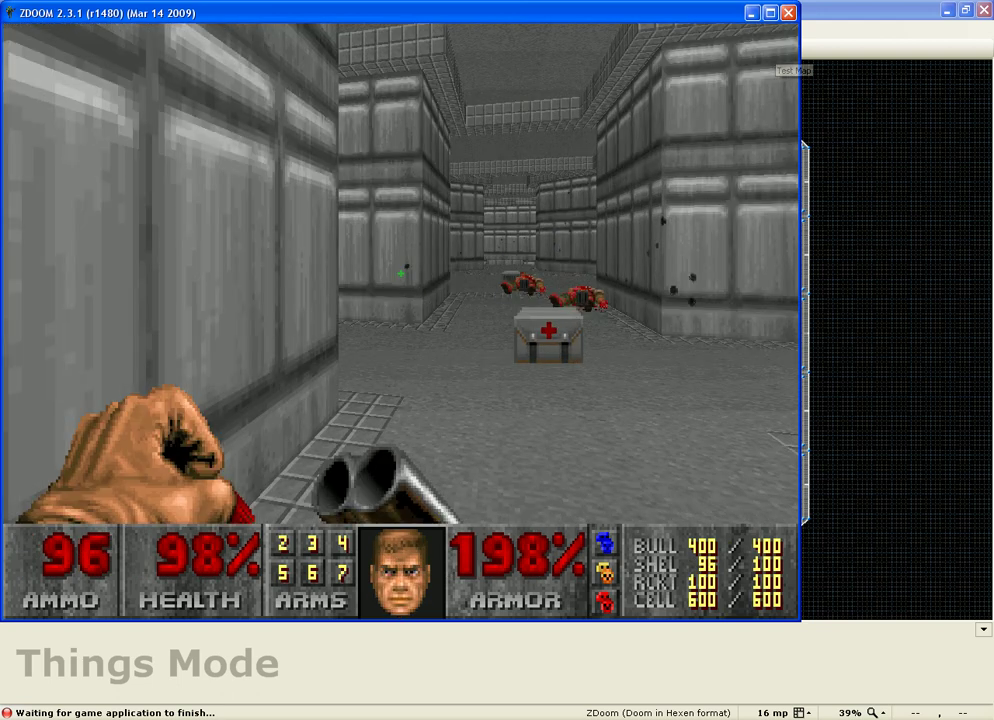
- Collect the medikit at the corridor junction and shoot the chaingun monster in the side room
key("Up")
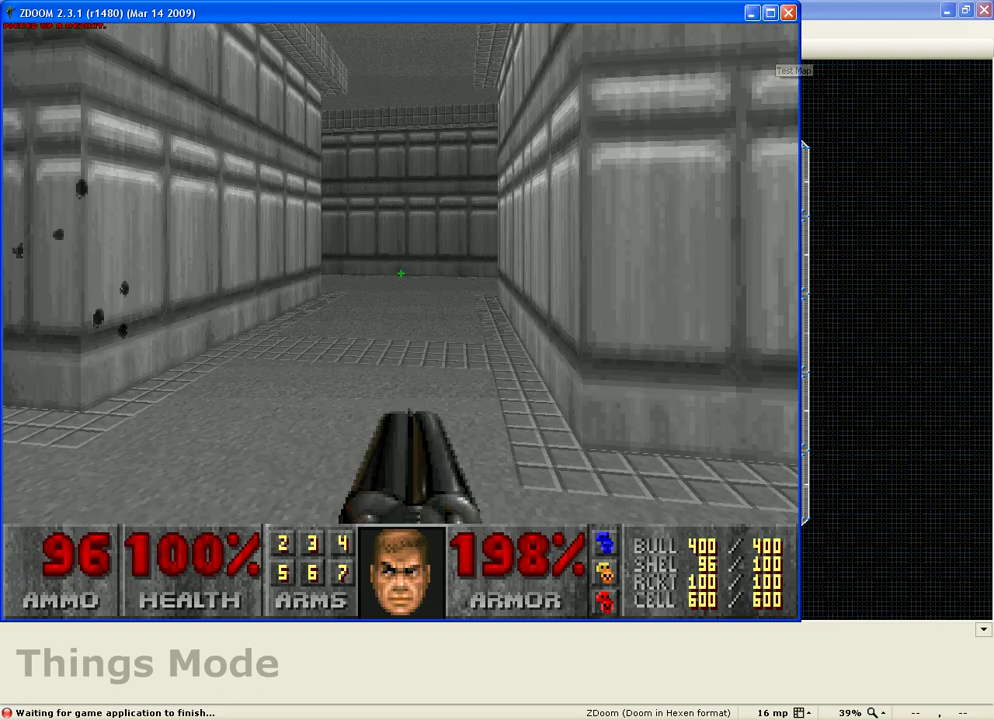
key("Up")
key("ctrl")
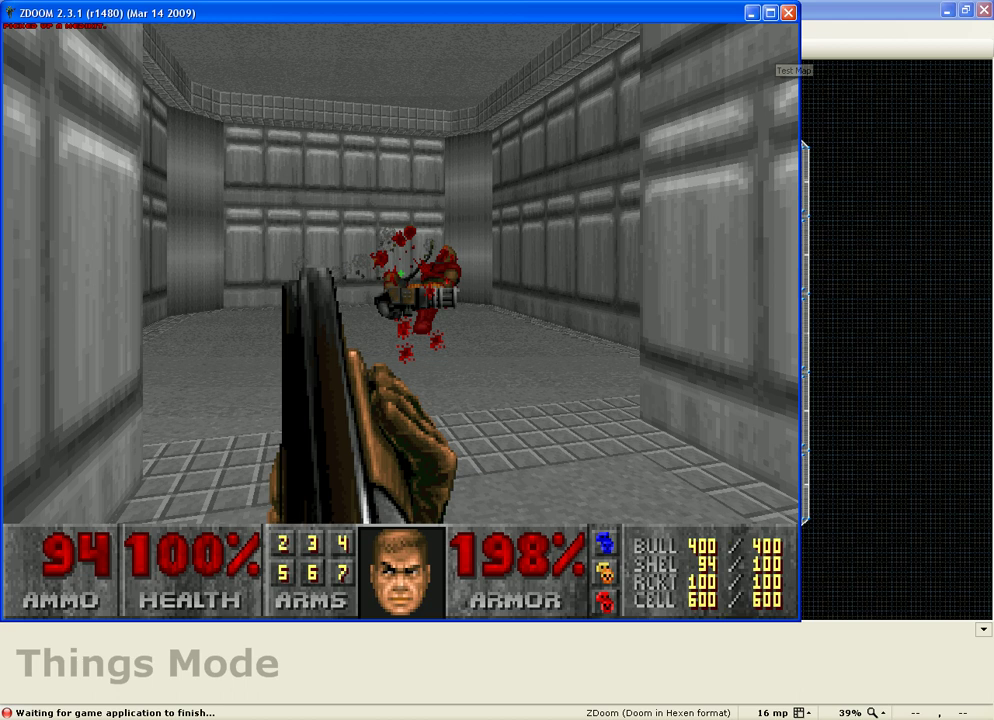
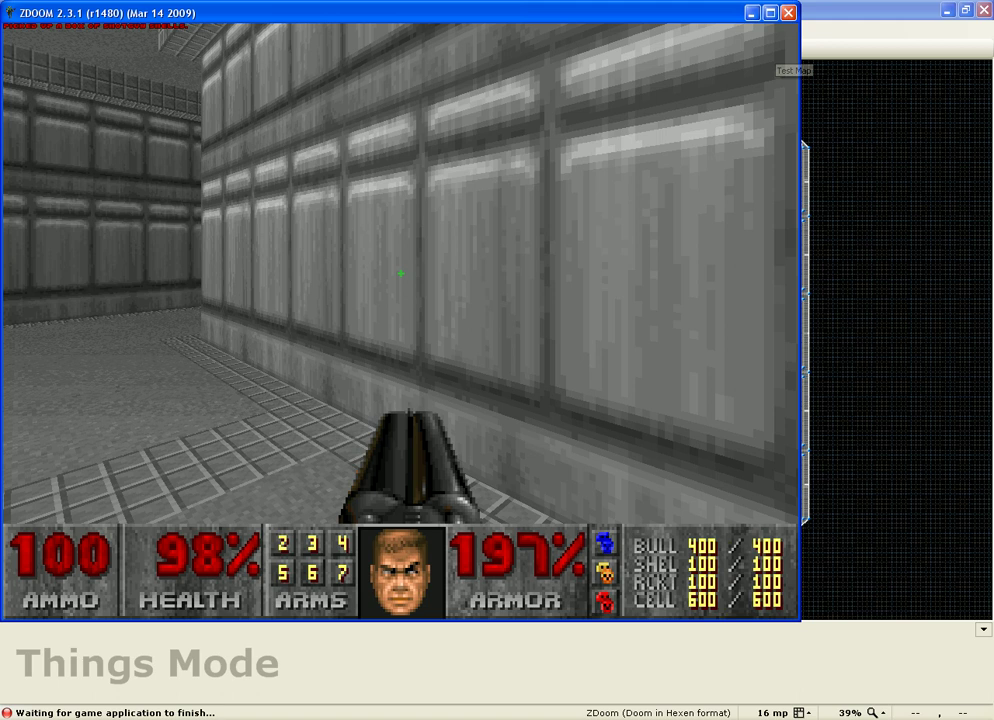
- Playtest the corridor with the Imp, fighting it with the super shotgun
key("w")
key("w")
left_click(401, 273)
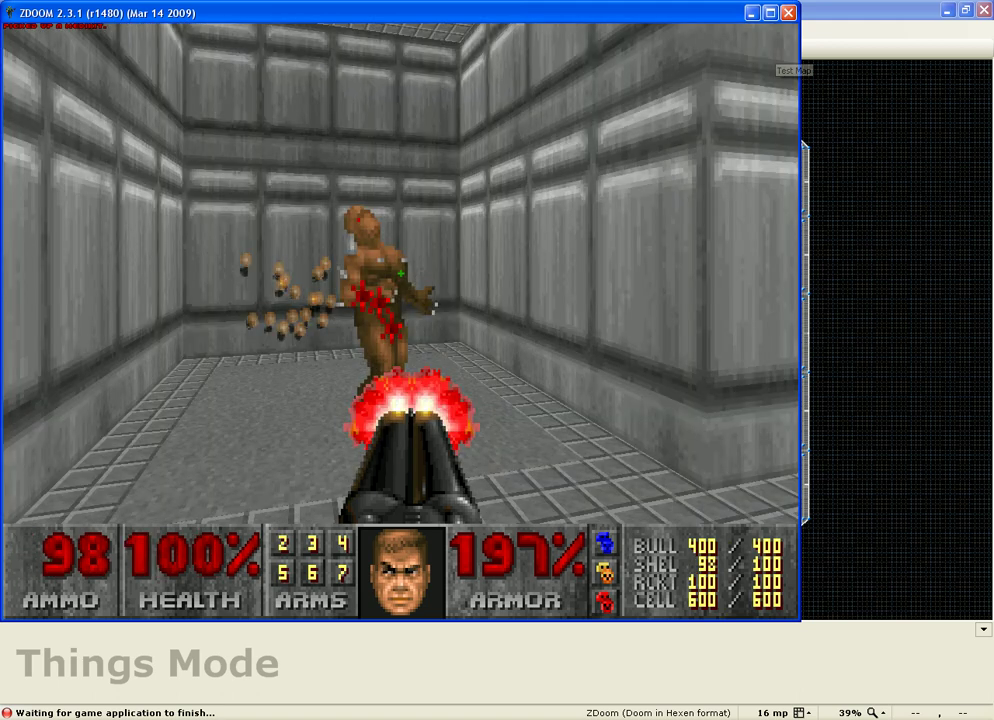
key("s")
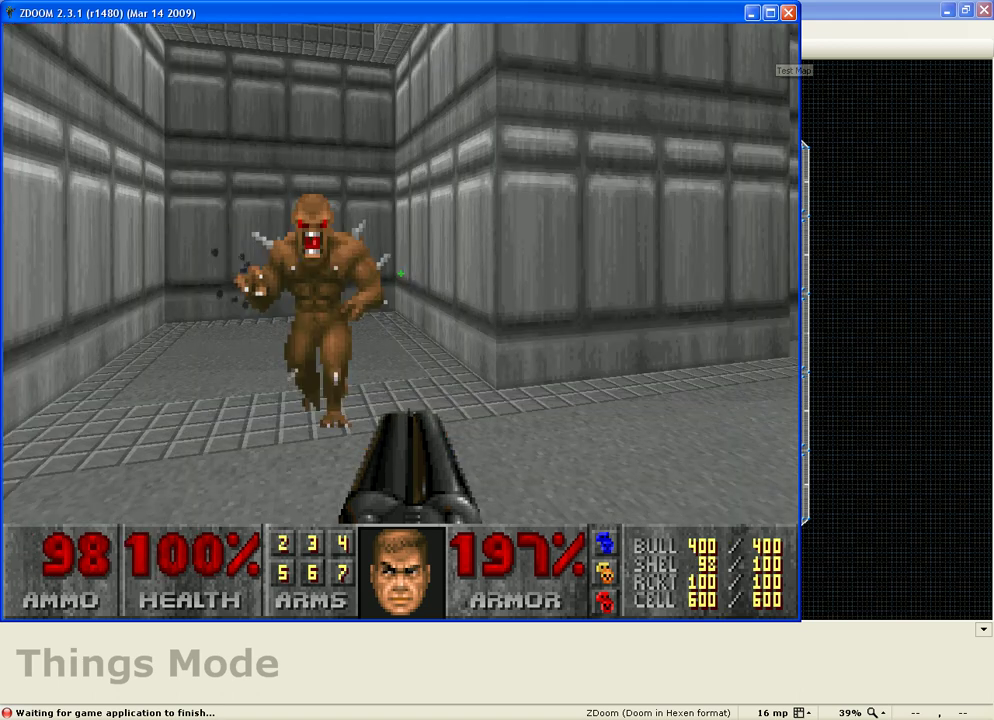
key("ctrl")
key("Left")
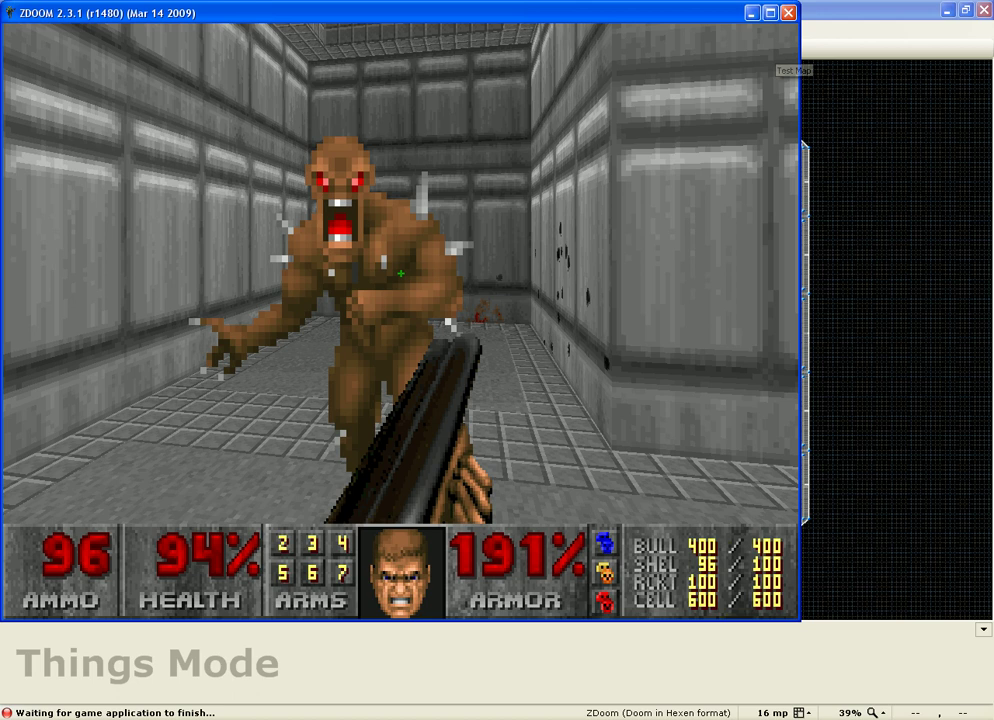
left_click(401, 273)
- Open the large door, check the corridors beyond it and quit the map test to return to Doom Builder
key("w")
key("space")
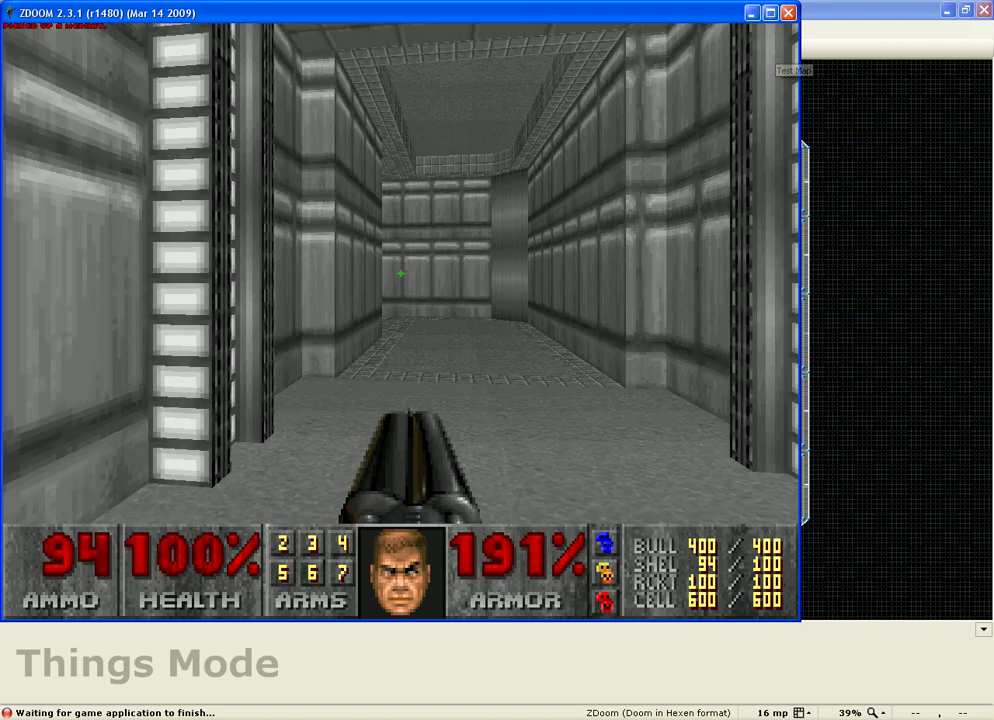
key("w")
left_click(401, 273)
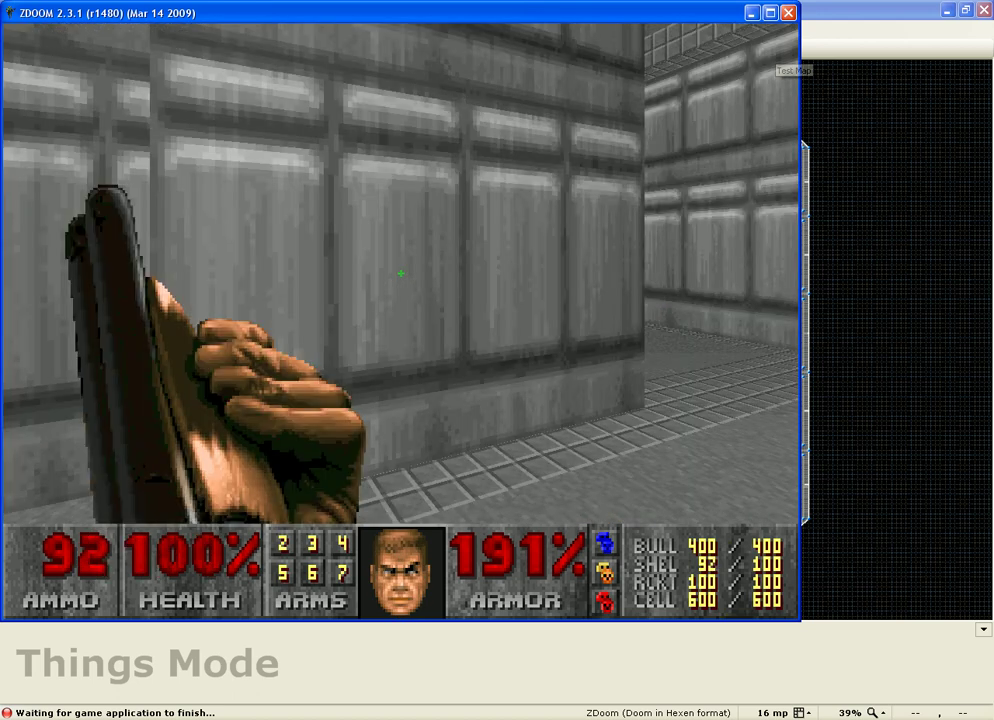
key("Right")
key("w")
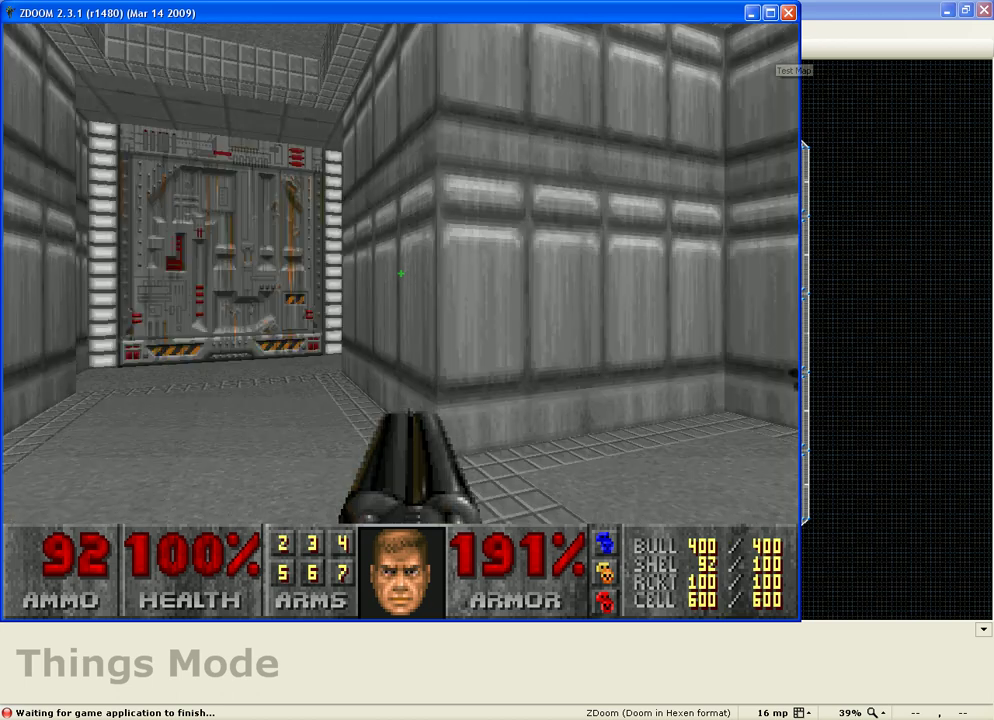
key("F10")
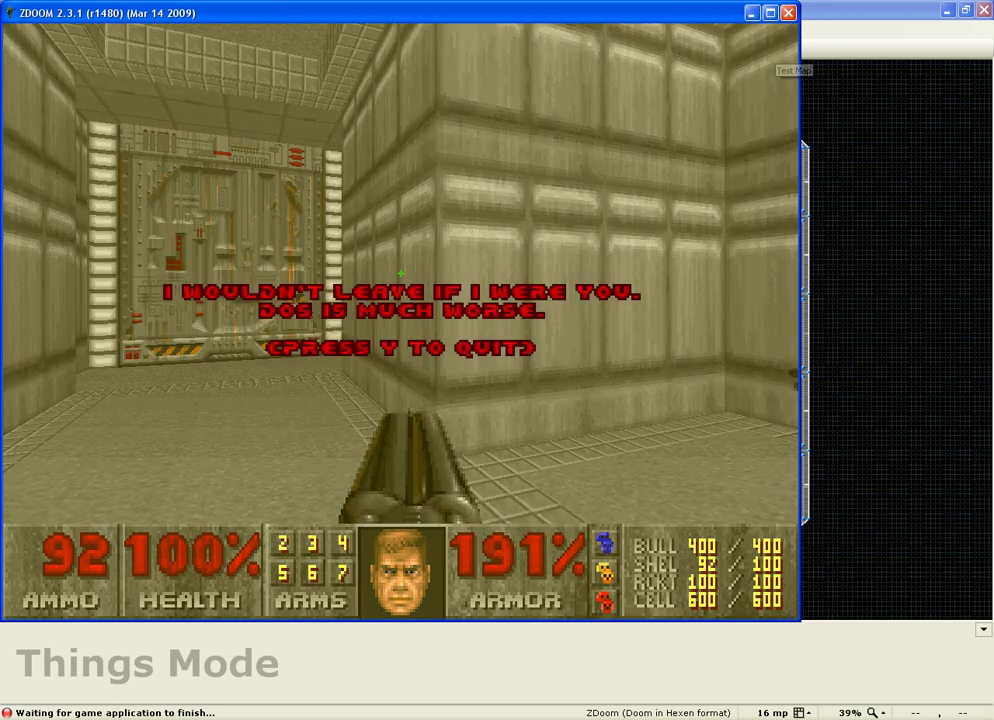
key("y")
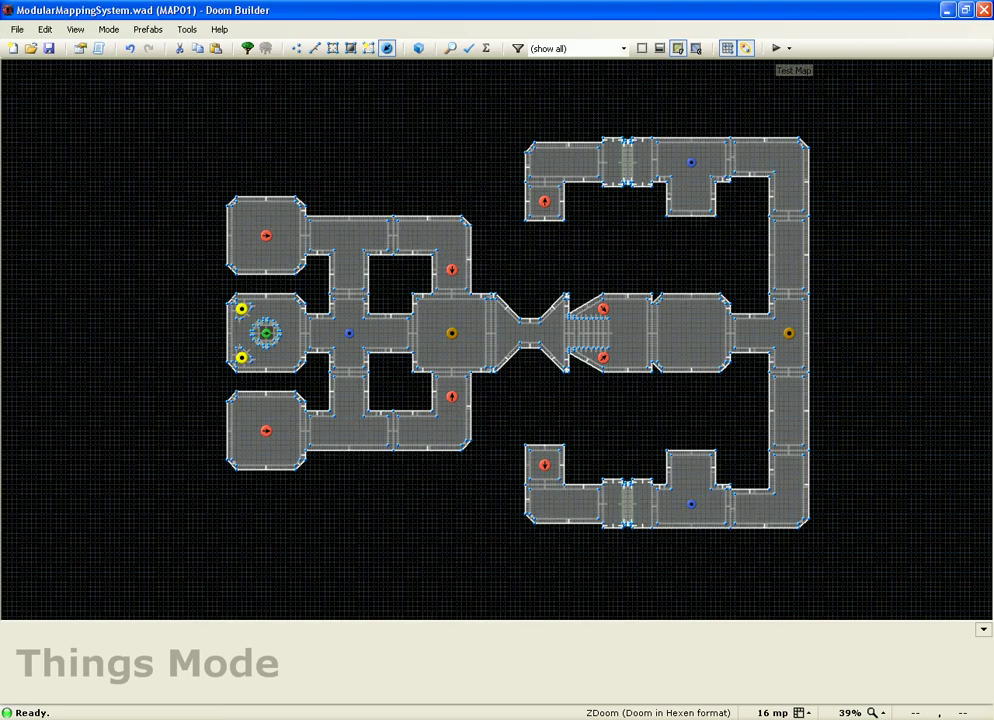
- Lengthen the northwest room by moving its west wall and corner linedefs outward to more than double the room's length
left_click_drag(180, 80, 968, 532)
key("c")
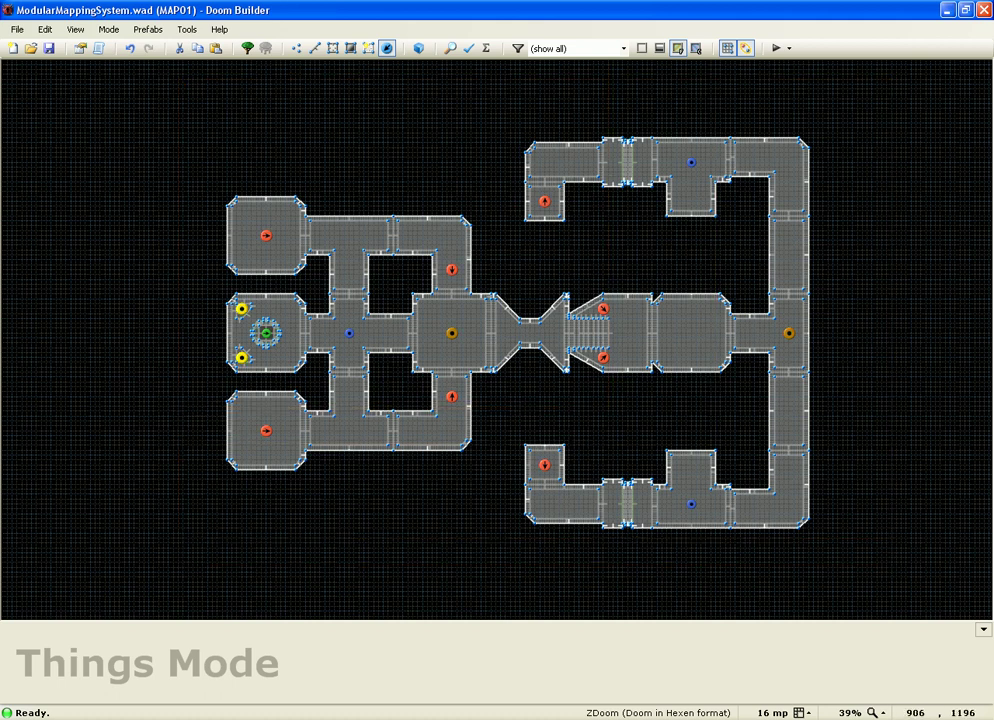
left_click(315, 48)
scroll(247, 222, "up", 1)
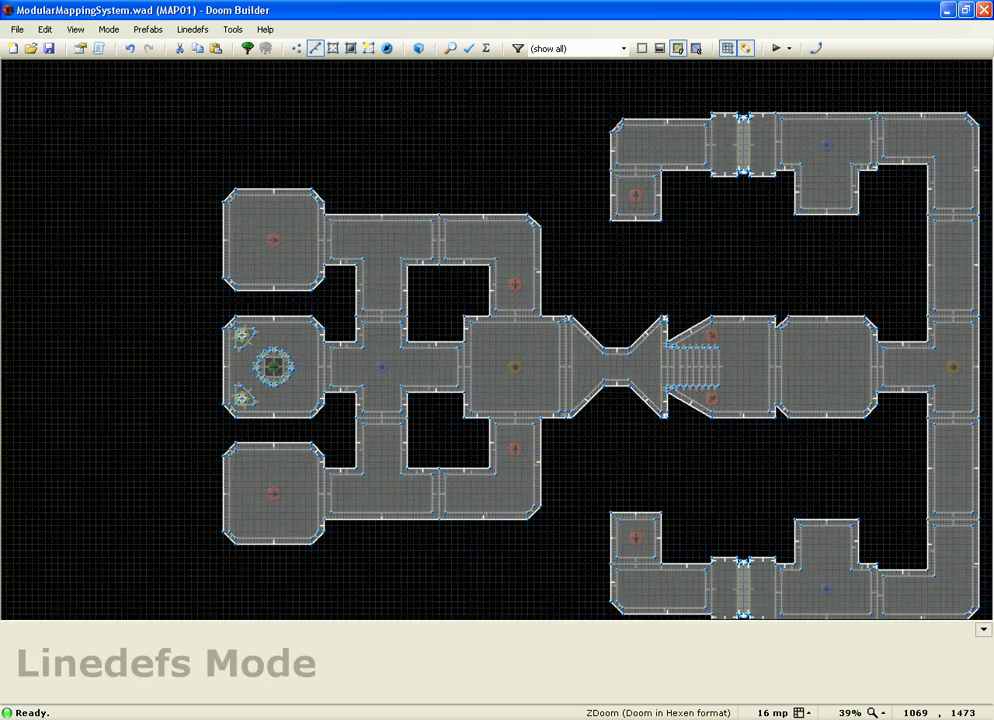
scroll(478, 112, "up", 2)
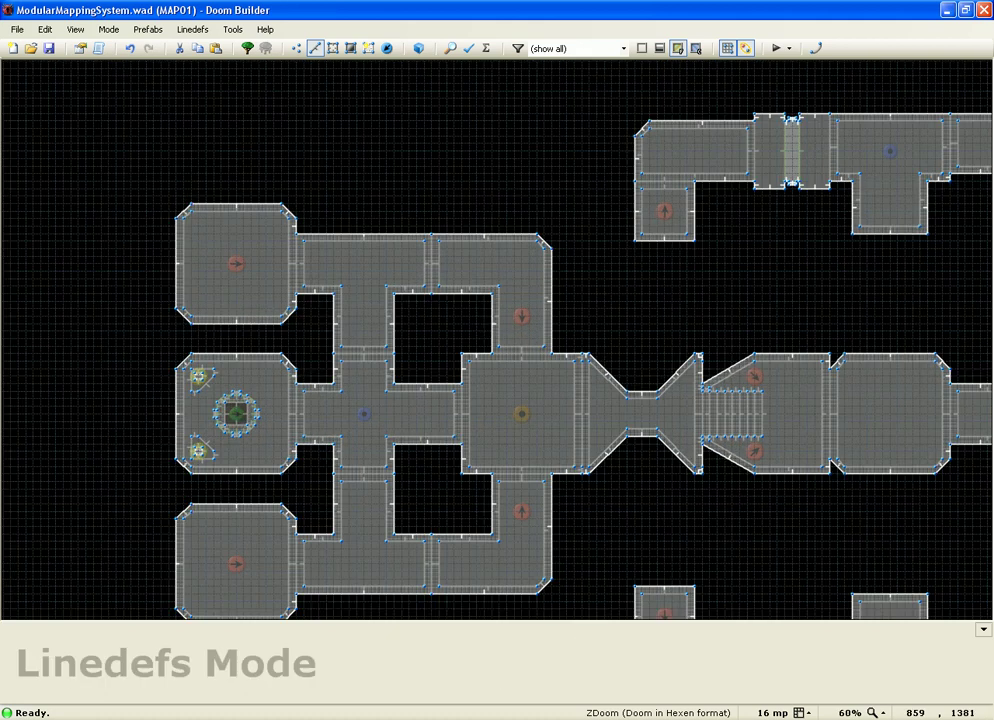
left_click_drag(180, 264, 30, 264)
- Move the southwest room's west wall and corner linedefs outward to match the length of the northwest room
scroll(180, 184, "down", 2)
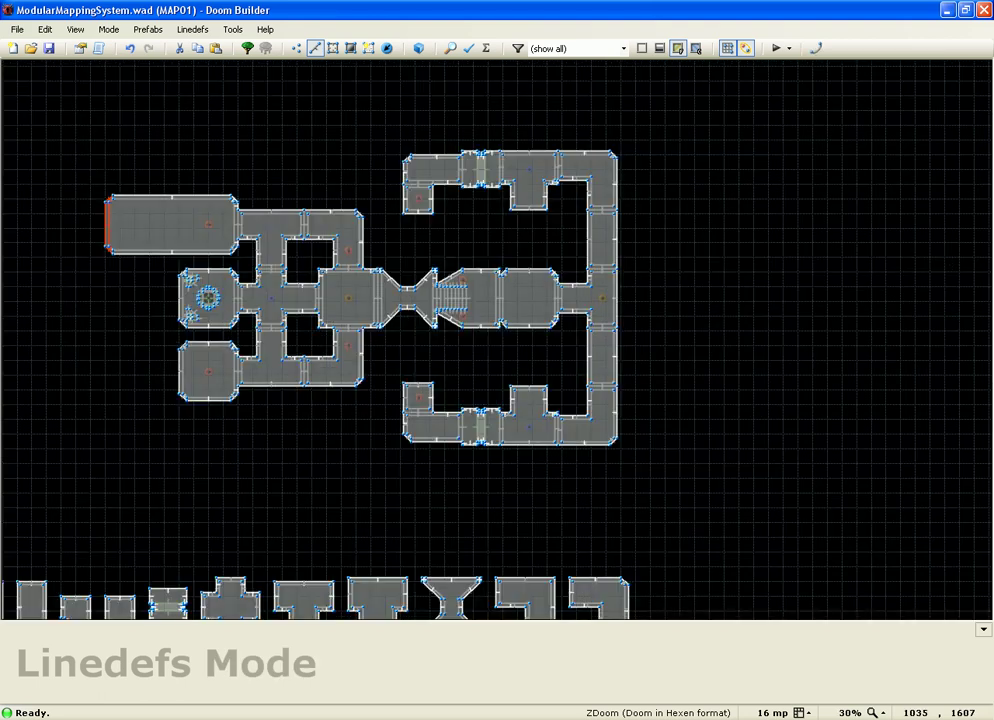
scroll(58, 304, "up", 2)
left_click_drag(204, 362, 295, 470)
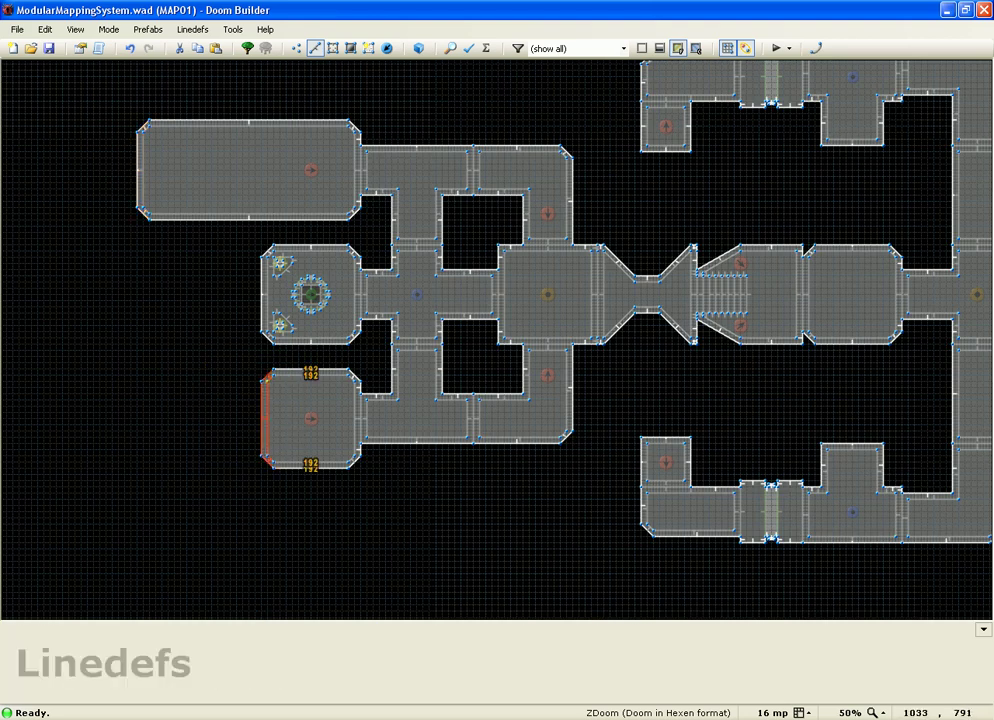
left_click_drag(265, 418, 138, 418)
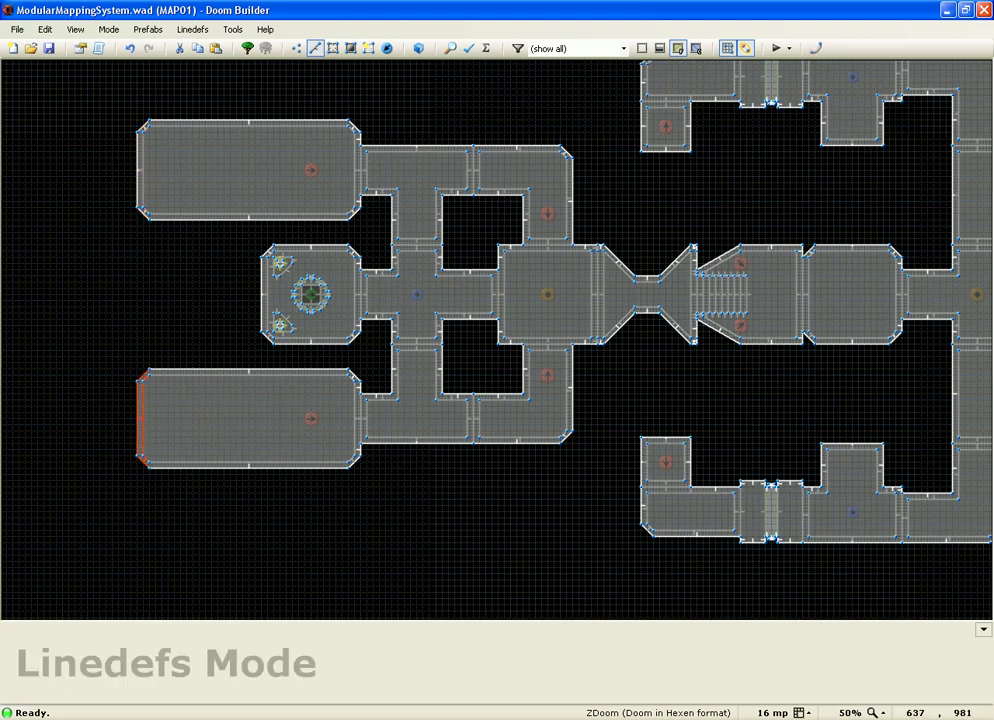
- Extend the alcoves of both eastern T-junctions to the octagonal hub room, forming north and south connecting corridors
scroll(120, 248, "down", 2)
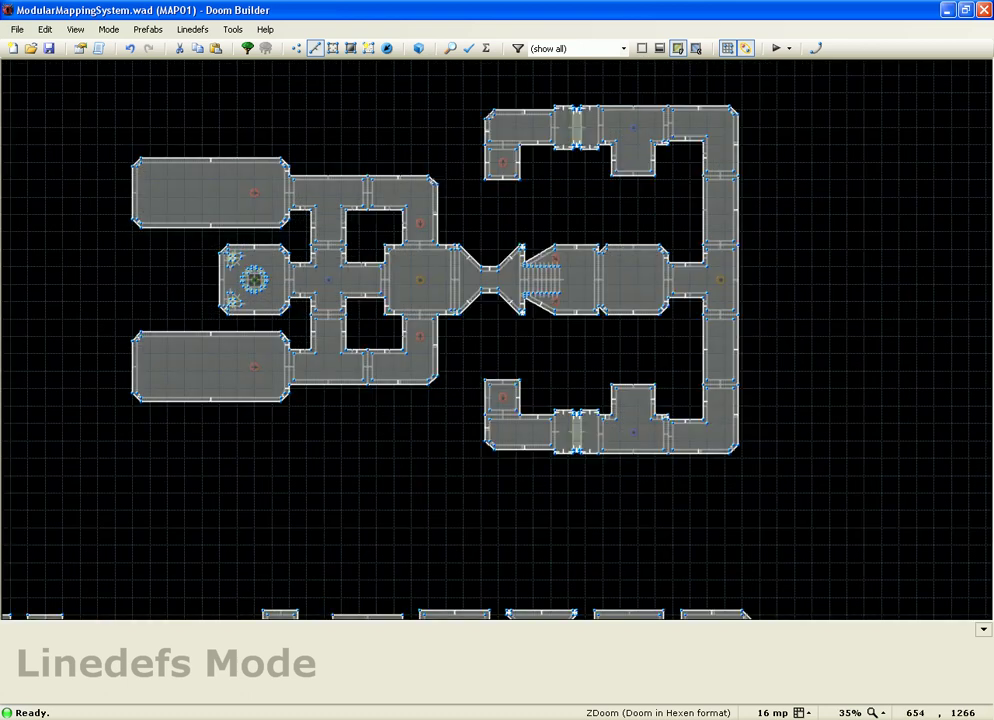
scroll(115, 244, "down", 1)
scroll(140, 195, "up", 1)
scroll(122, 232, "up", 1)
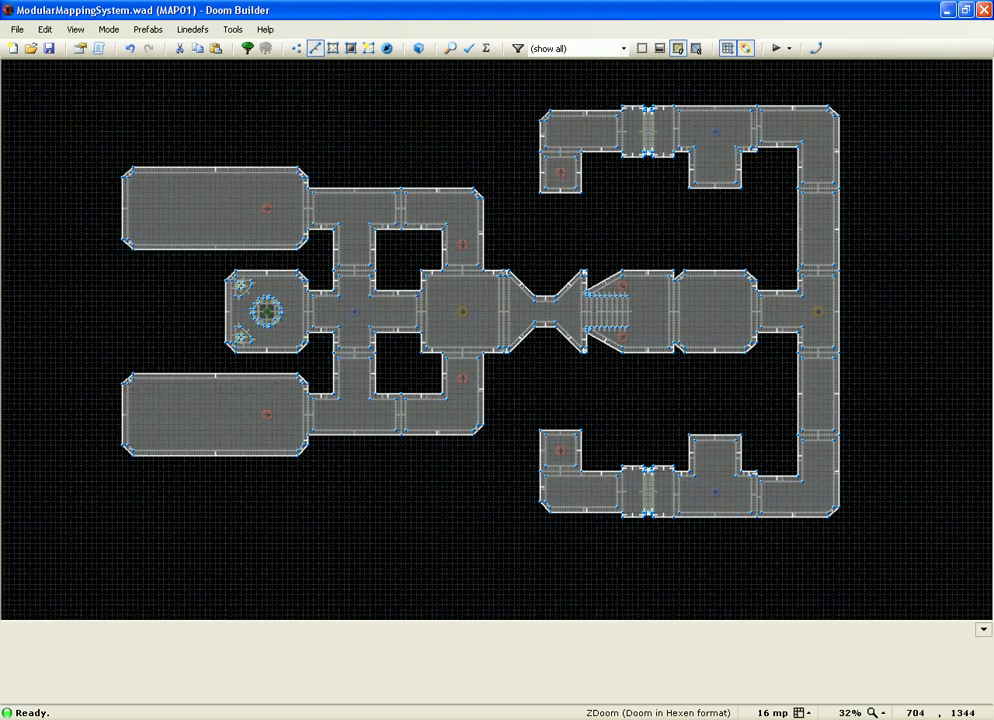
scroll(576, 297, "down", 3)
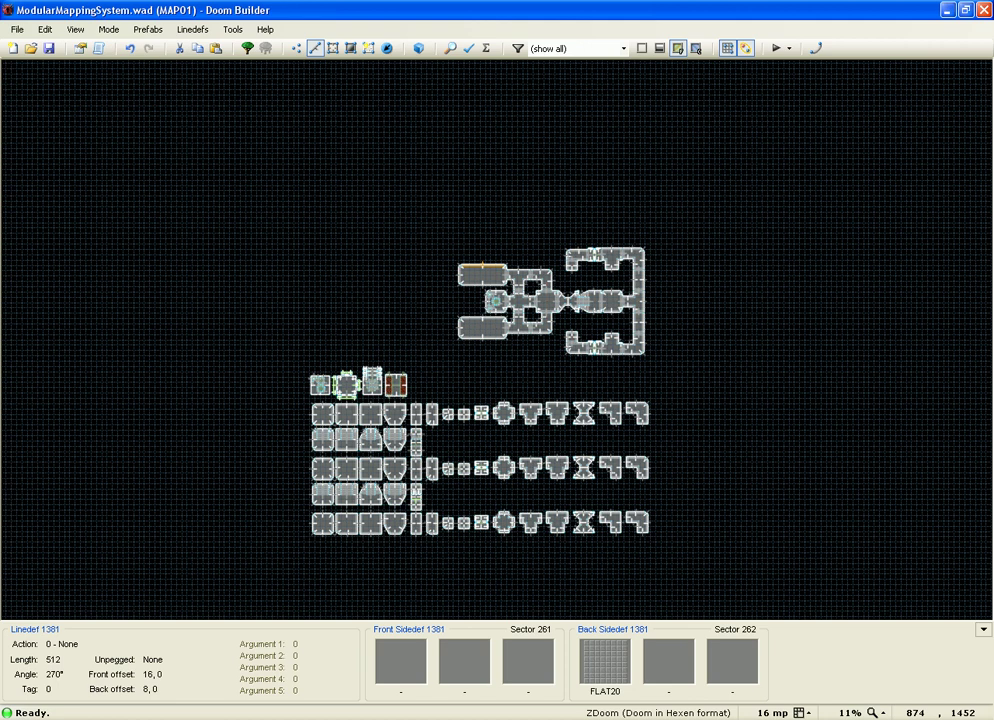
scroll(617, 271, "up", 5)
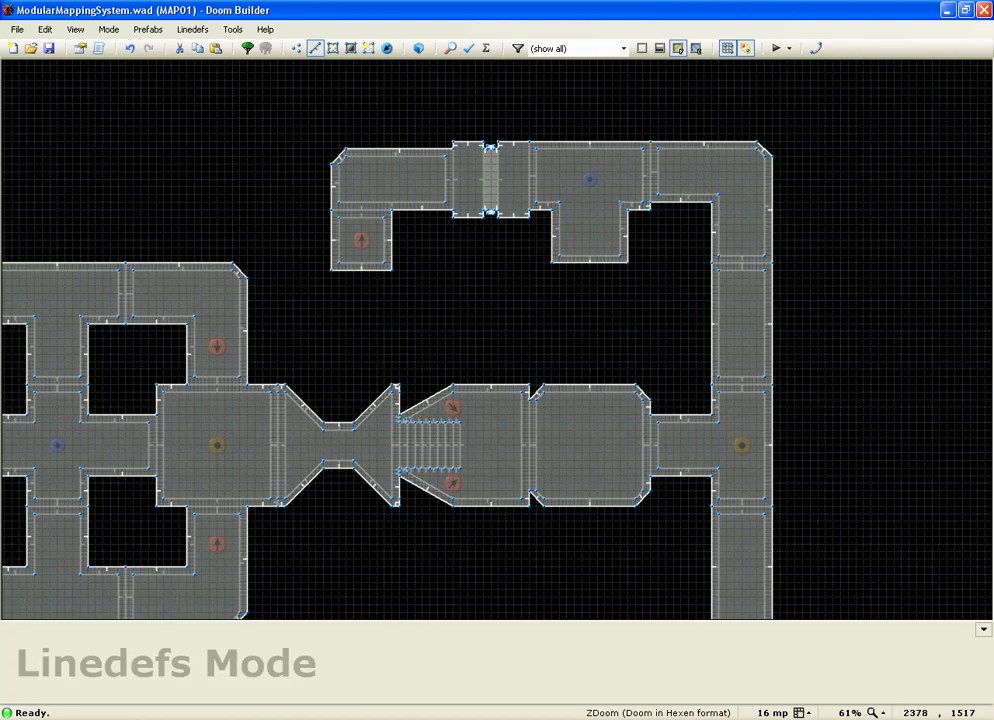
left_click_drag(590, 262, 591, 377)
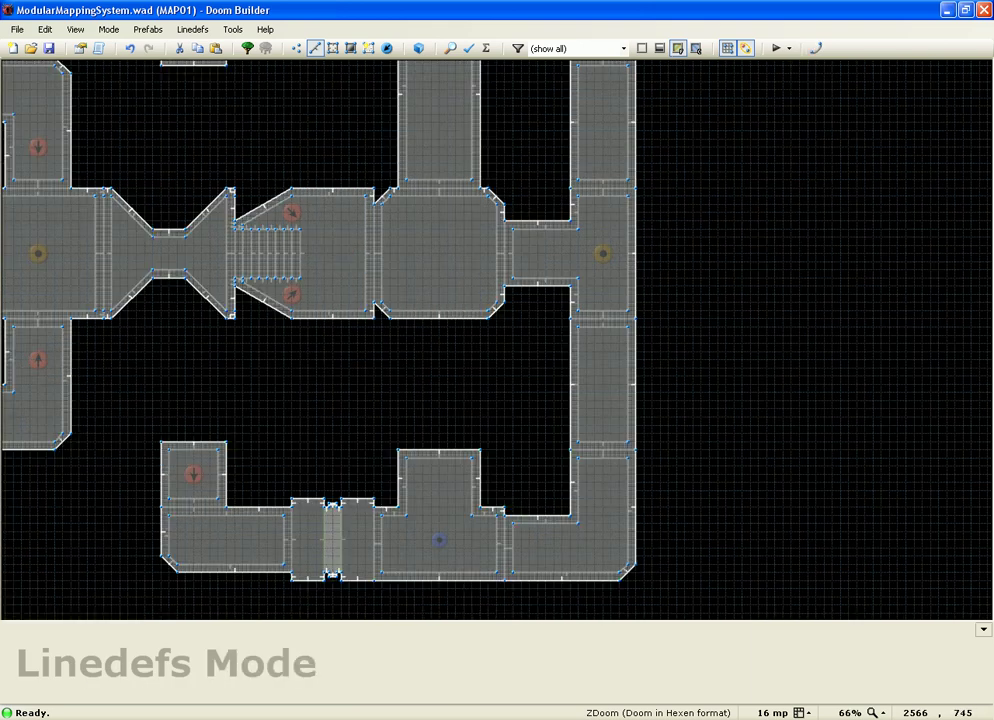
left_click_drag(440, 453, 440, 322)
- Examine the complete map layout with its lengthened rooms and new connecting corridors
scroll(268, 372, "down", 2)
scroll(134, 535, "down", 1)
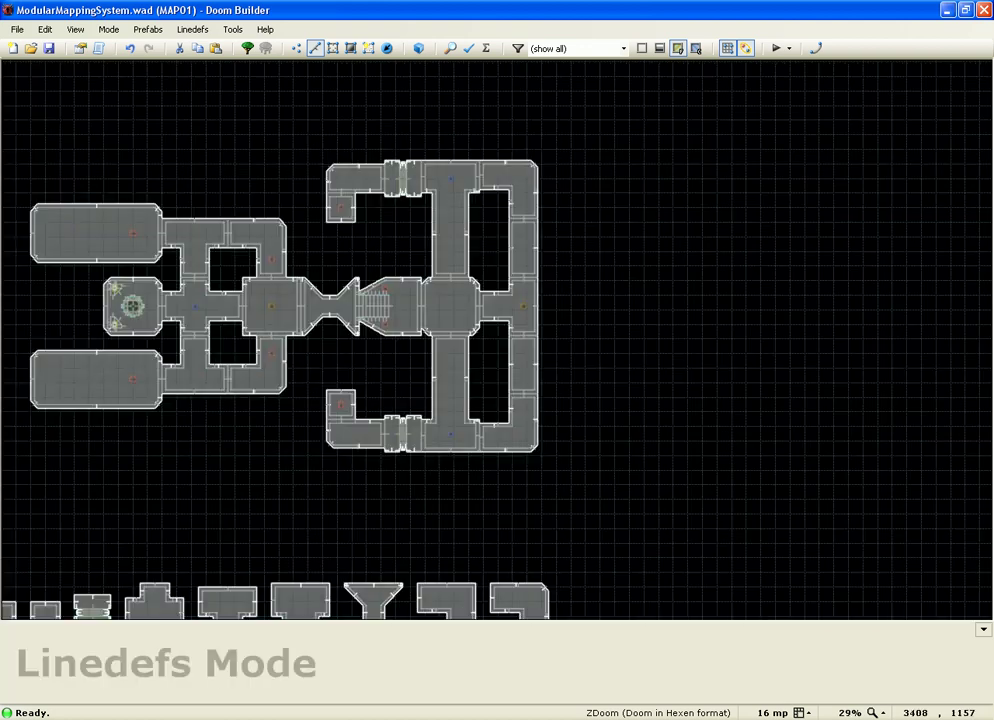
scroll(652, 289, "down", 2)
scroll(509, 276, "up", 3)
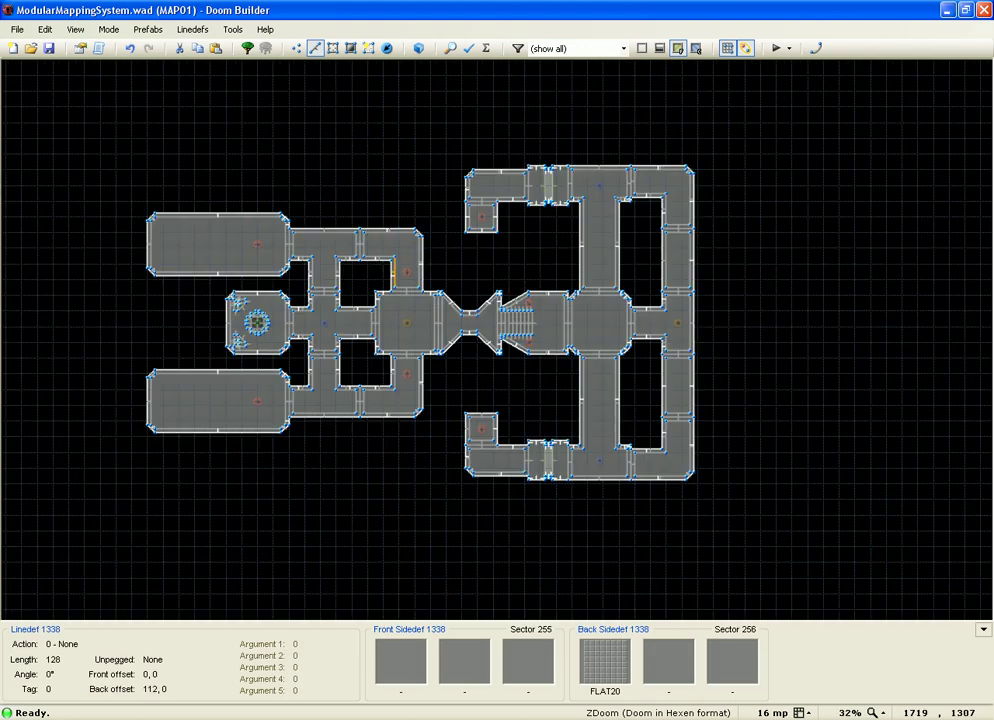
left_click_drag(71, 129, 778, 524)
left_click_drag(783, 528, 97, 131)
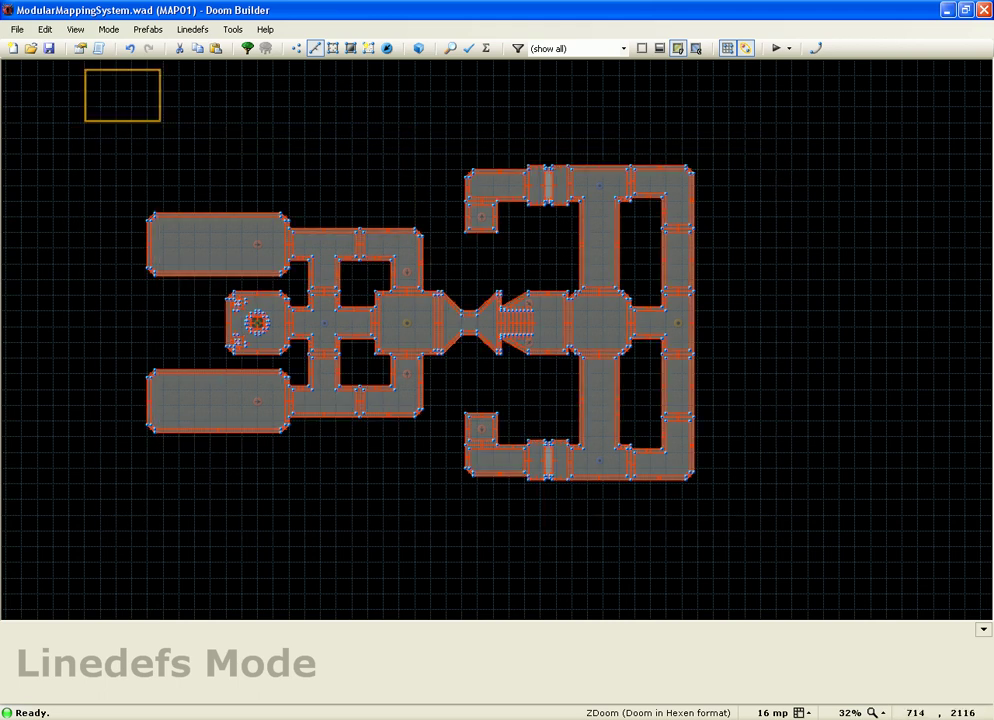
key("c")
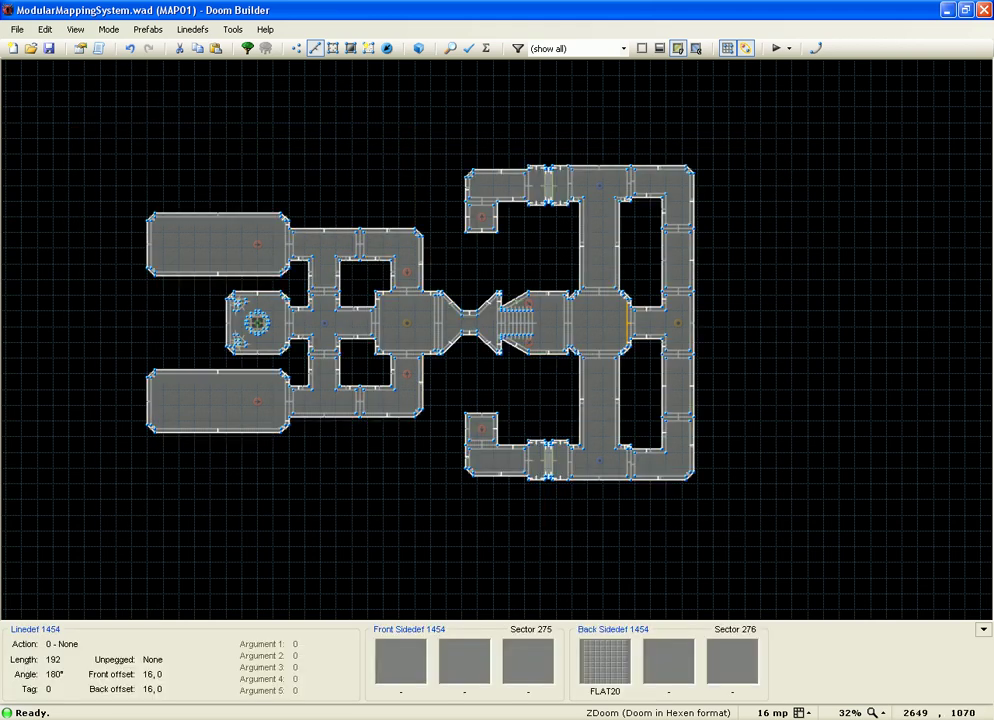
scroll(597, 265, "up", 1)
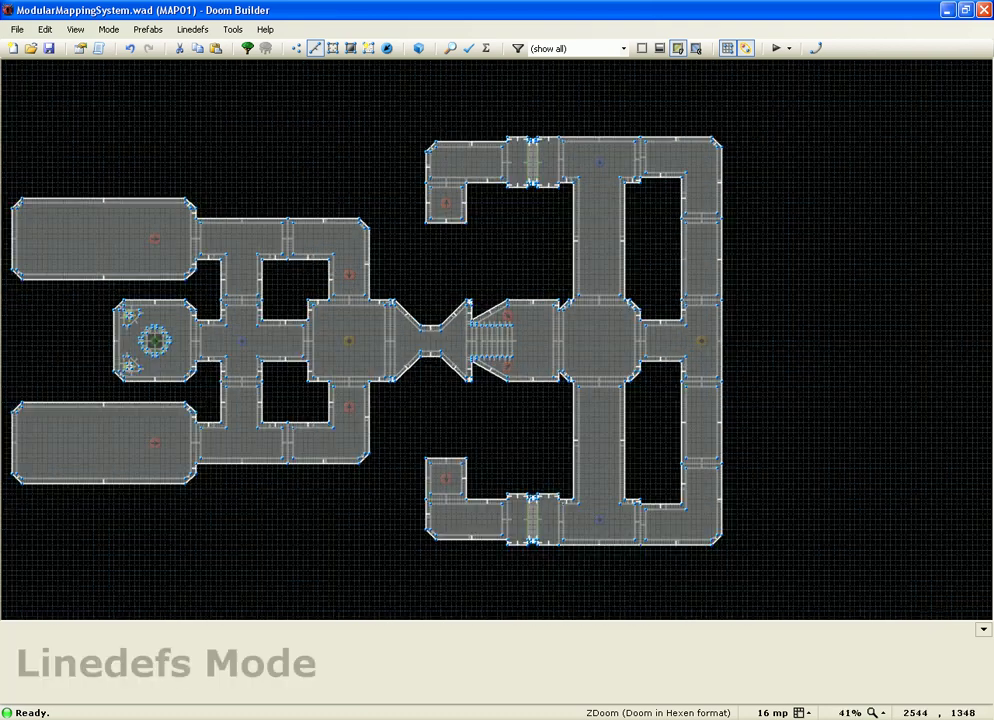
- Examine the prefab library below the map, highlighting the top row of prefab pieces
scroll(600, 252, "down", 4)
scroll(500, 450, "up", 3)
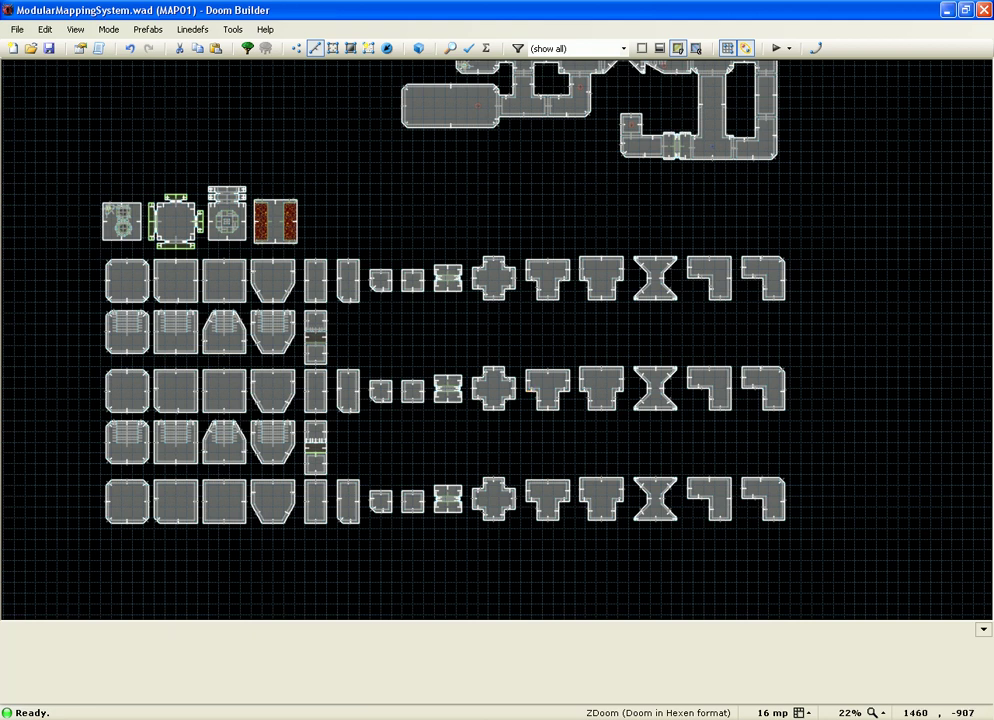
left_click_drag(35, 158, 889, 570)
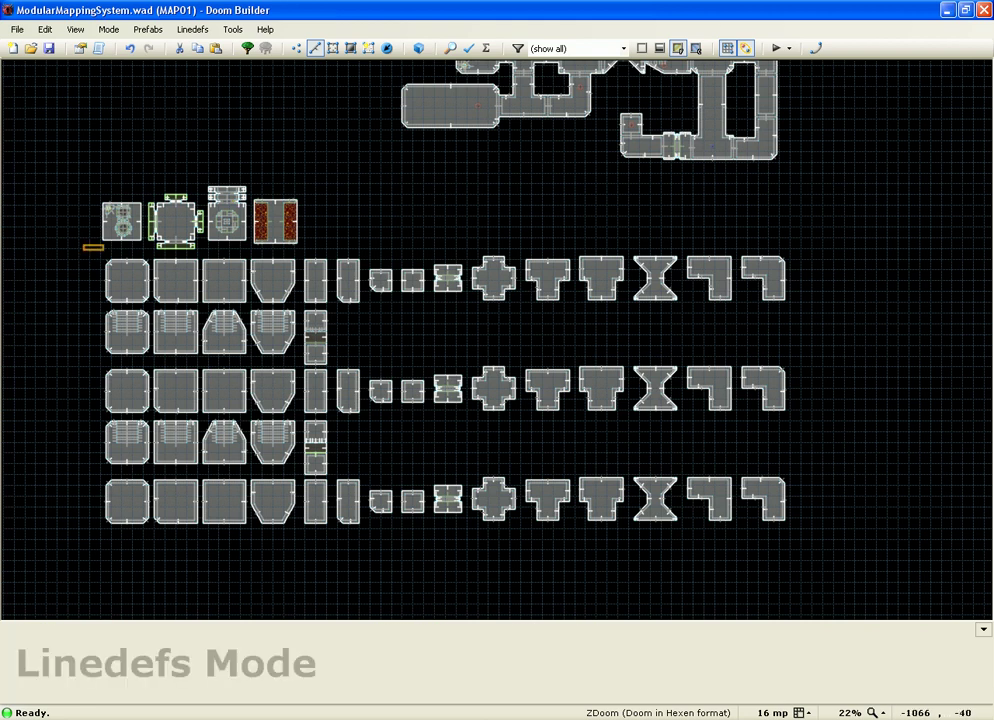
left_click_drag(84, 253, 861, 304)
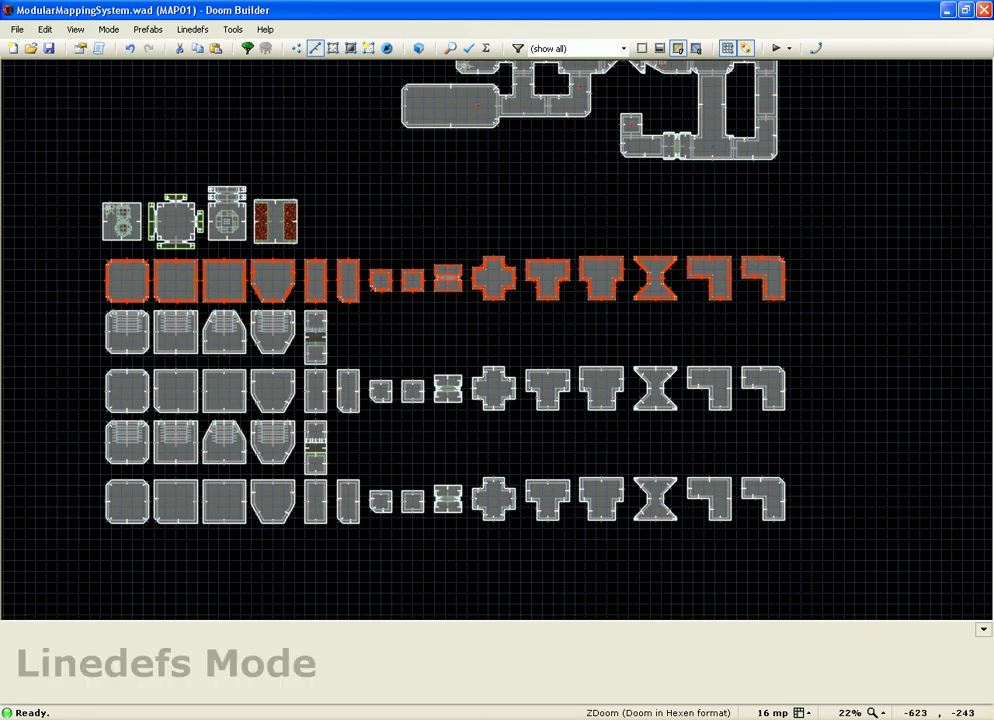
key("c")
key("l")
- Copy the corner-cut square prefab room from the top row and paste it against the west side of the start room
mouse_move(91, 253)
left_mouse_down()
mouse_move(160, 311)
mouse_move(154, 304)
left_mouse_up()
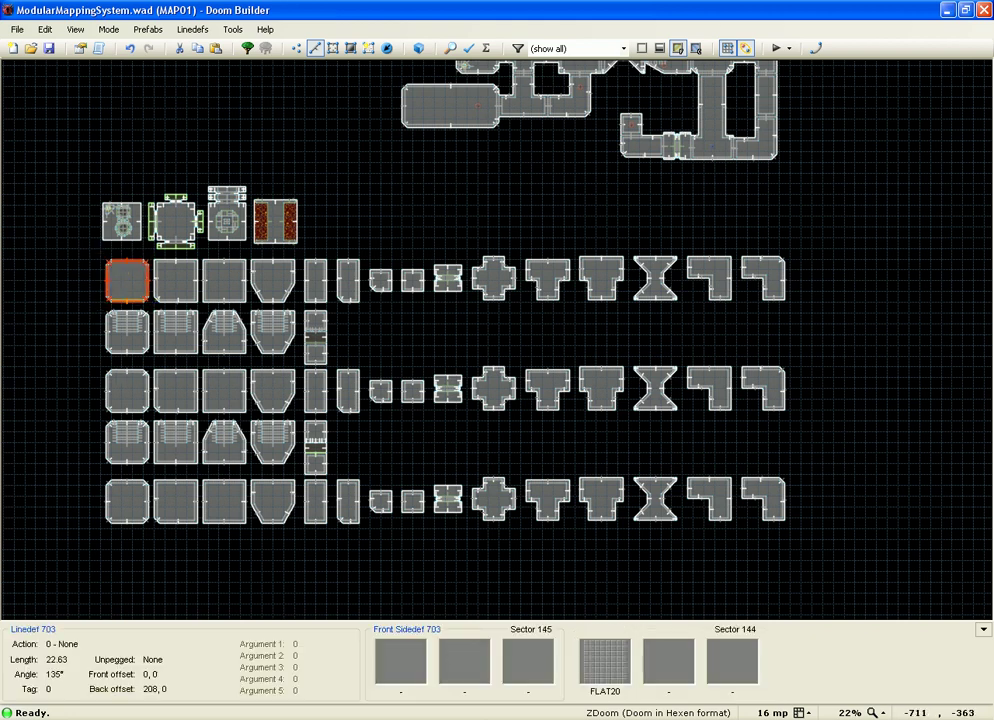
key("ctrl+c")
scroll(160, 297, "down", 2)
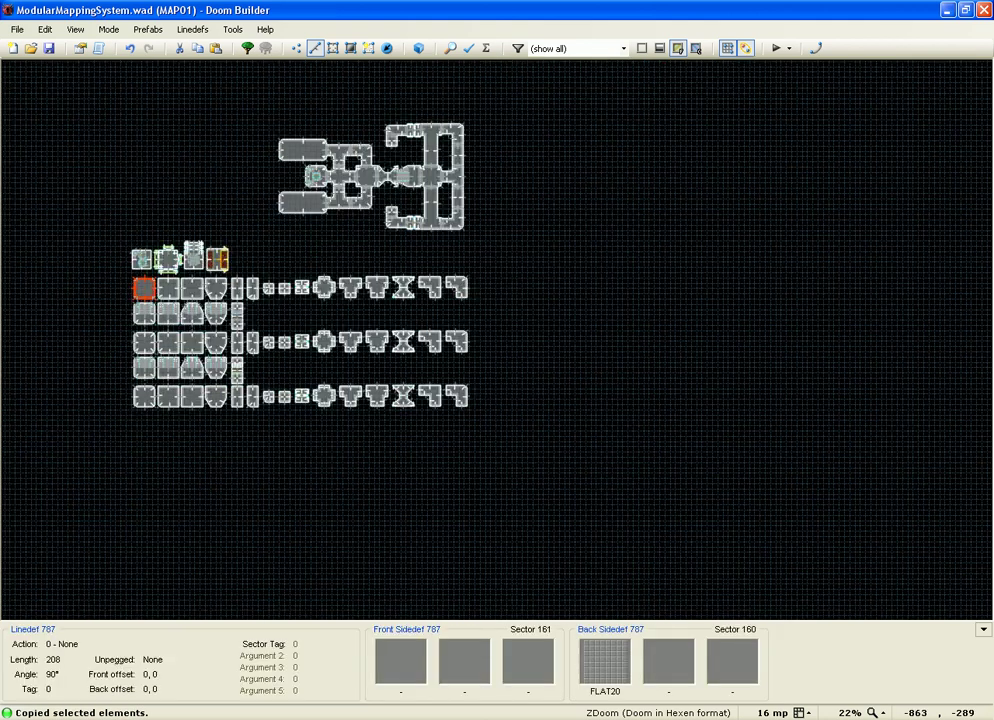
scroll(239, 102, "up", 4)
key("ctrl+v")
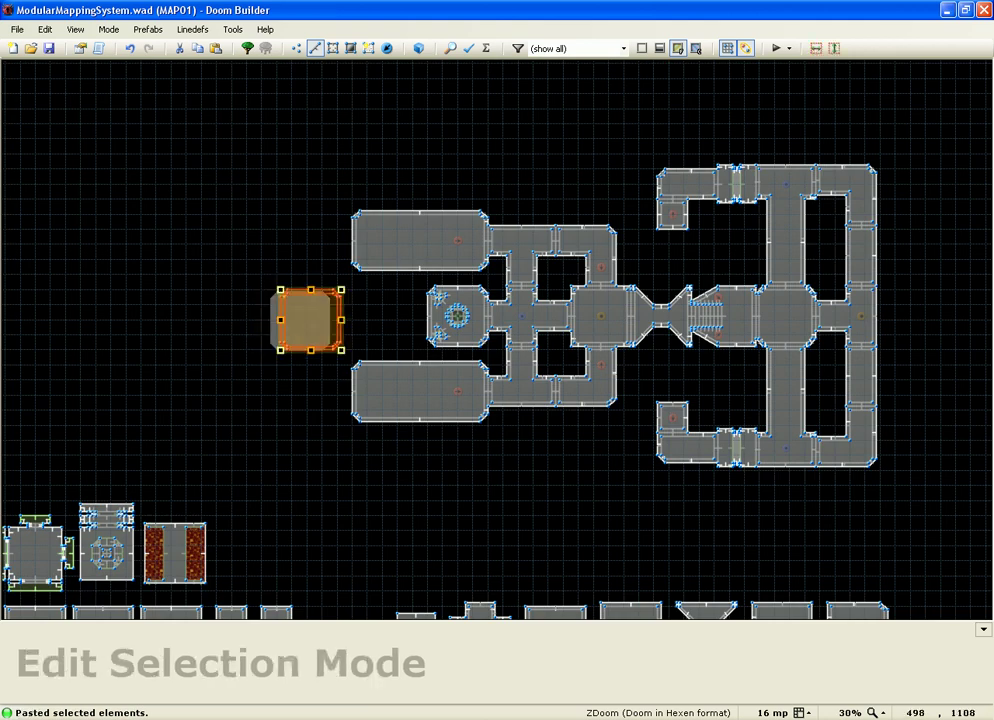
left_click_drag(311, 320, 398, 316)
key("Return")
- Lower the pasted room's floor and ceiling sectors together in visual mode until the floor height is 0
key("w")
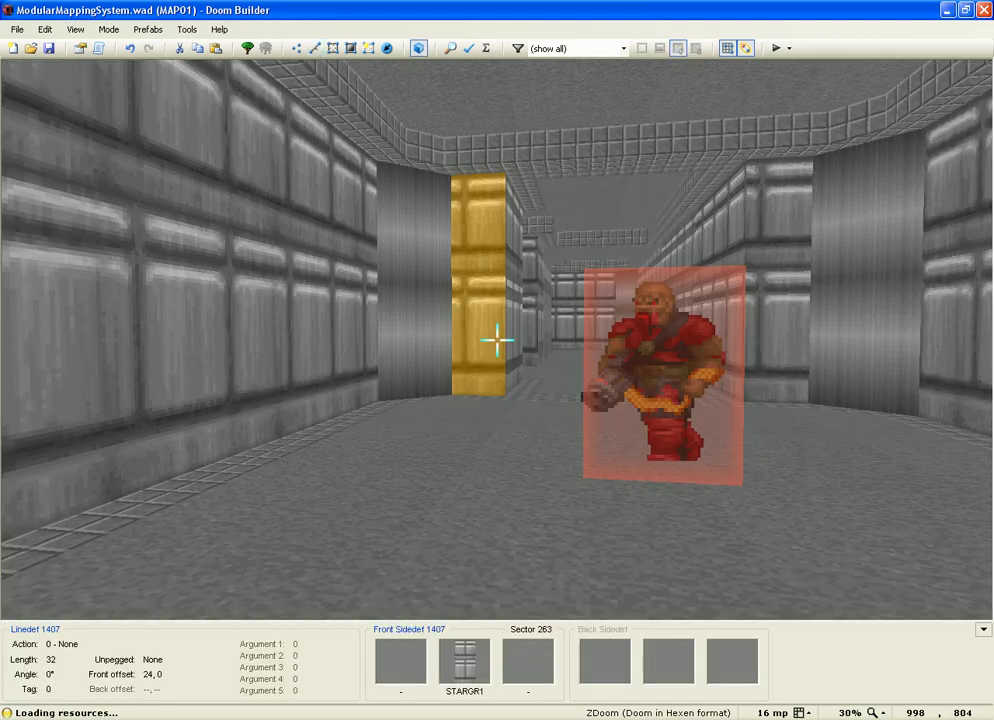
key("e")
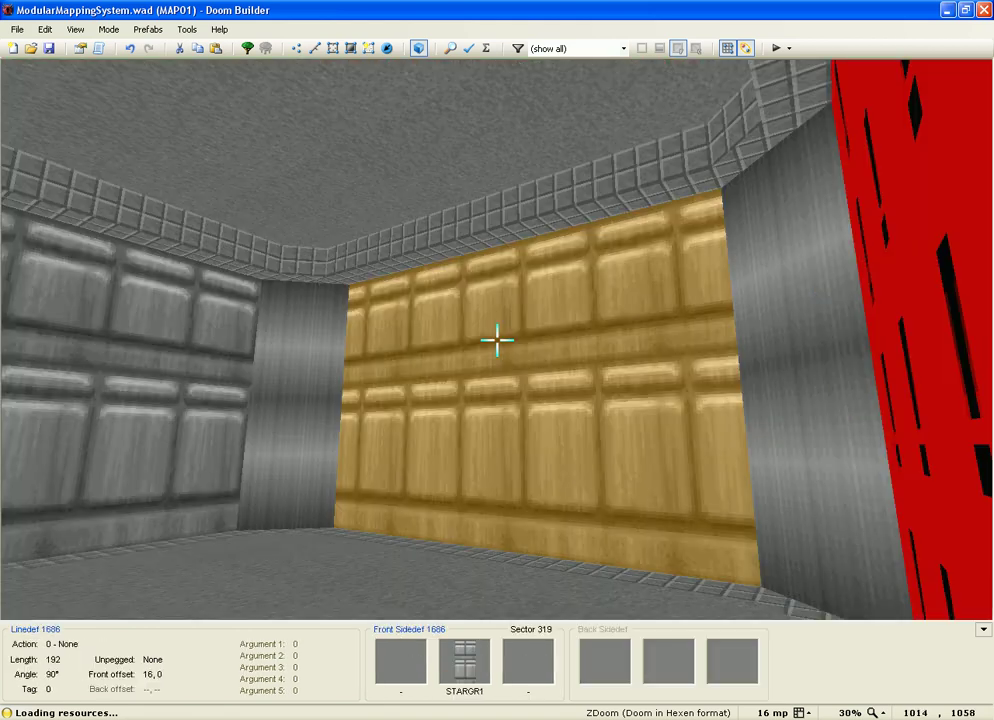
key("e")
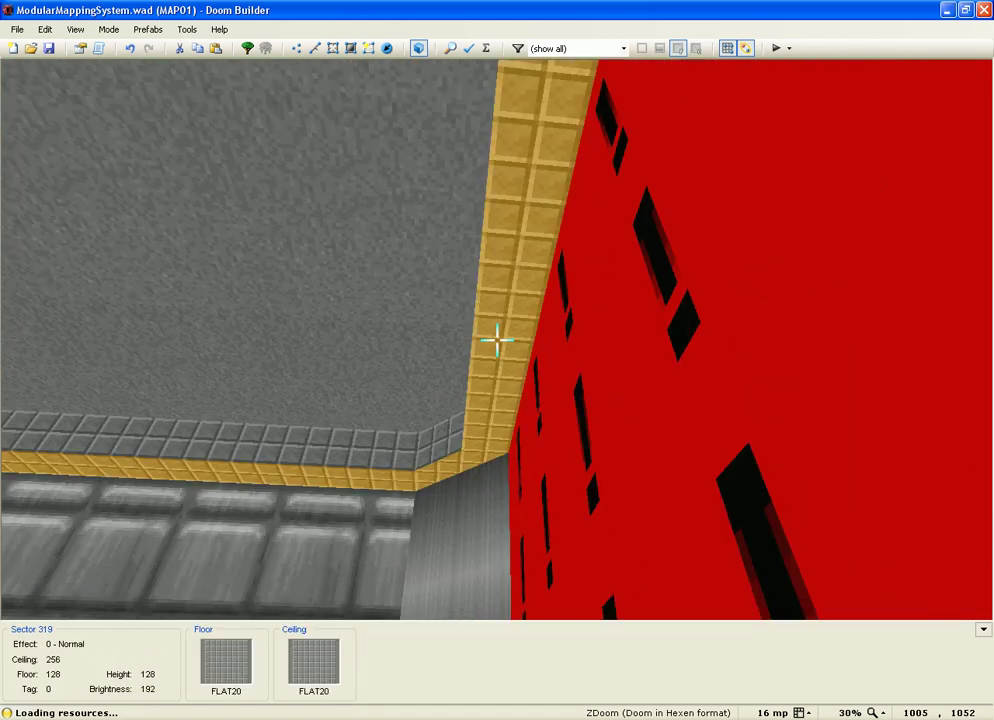
left_click(497, 340)
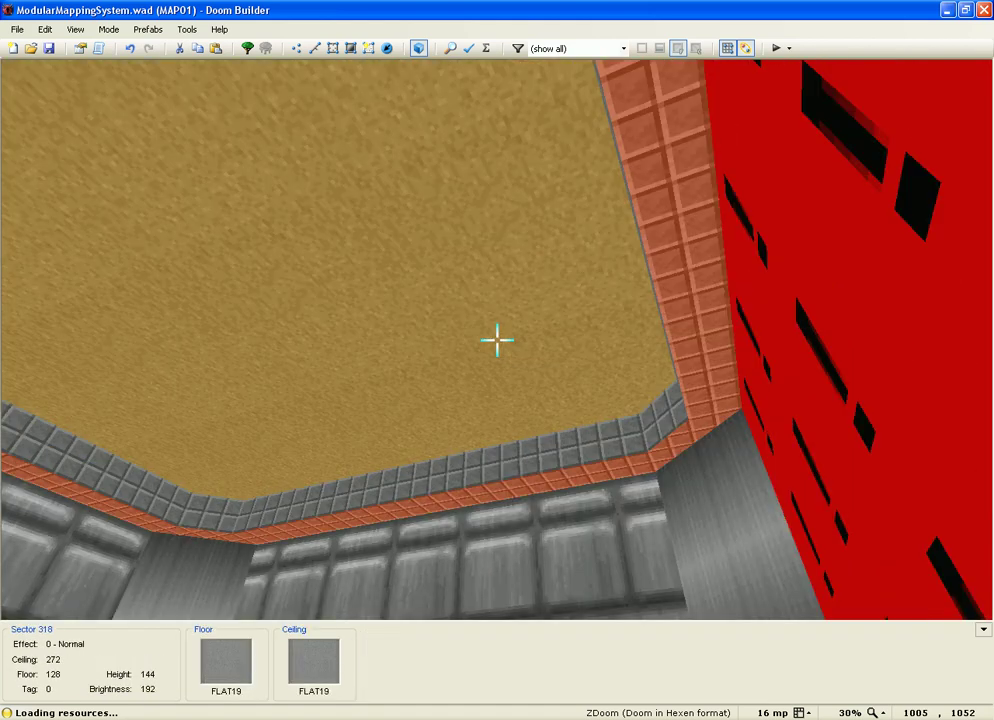
scroll(497, 340, "down", 1)
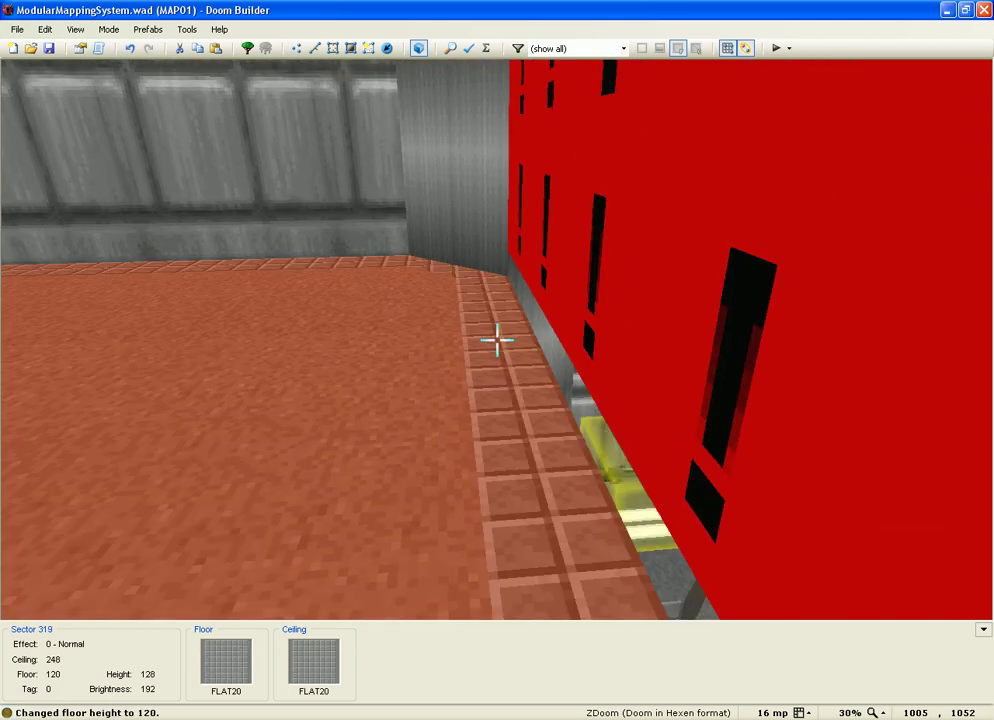
scroll(497, 340, "down", 8)
key("e")
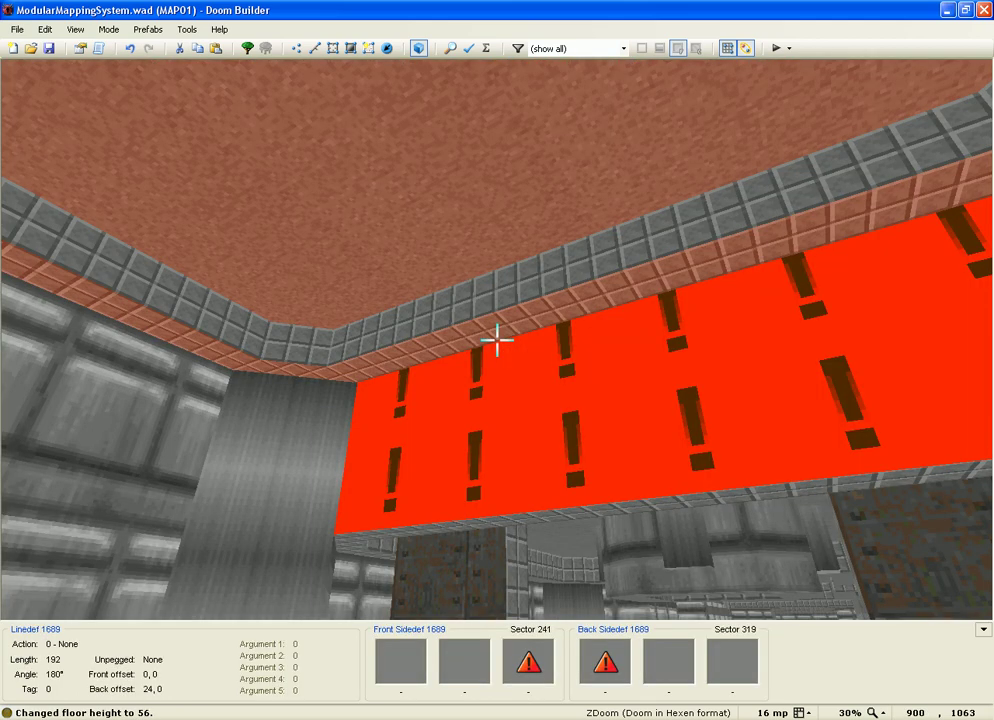
scroll(497, 340, "down", 7)
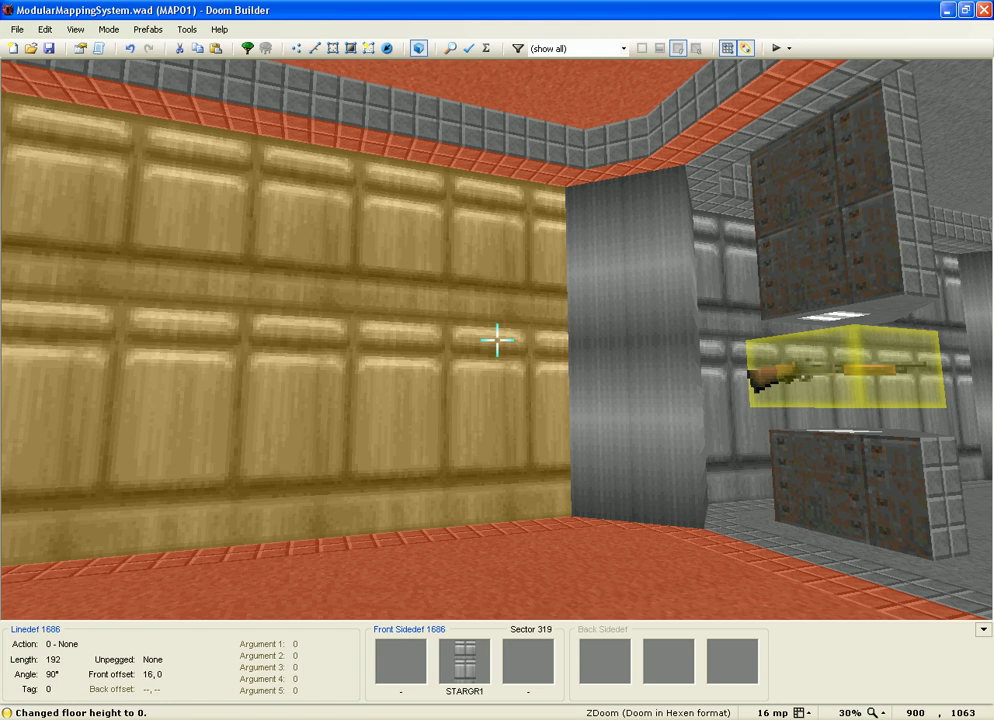
key("e")
key("w")
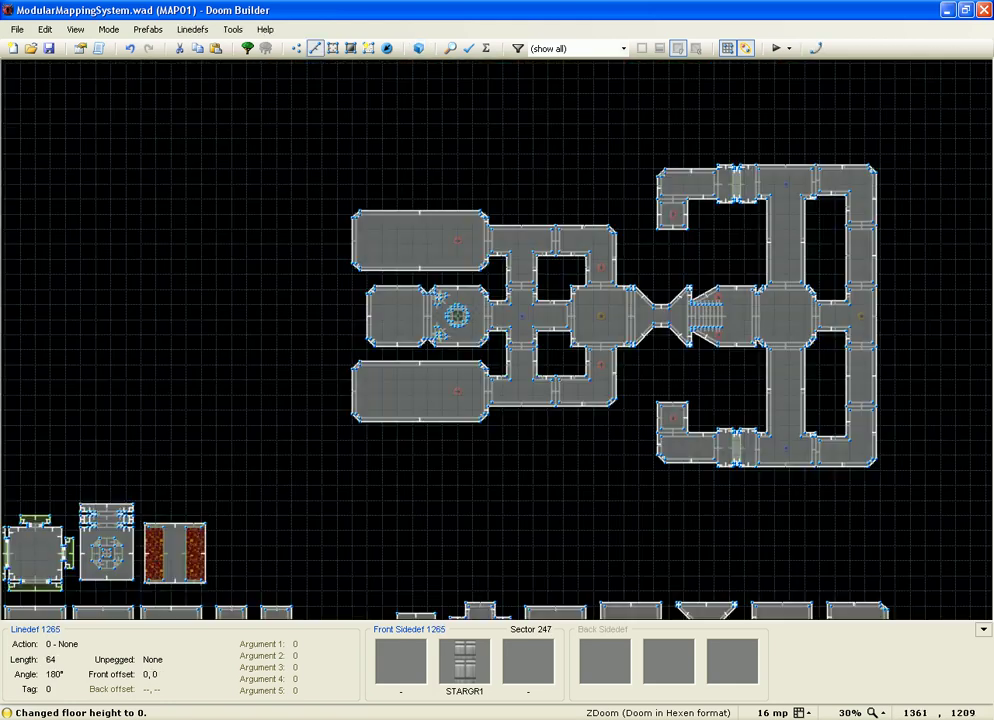
- Inspect the joined start room and the added west room in visual mode
key("w")
key("e")
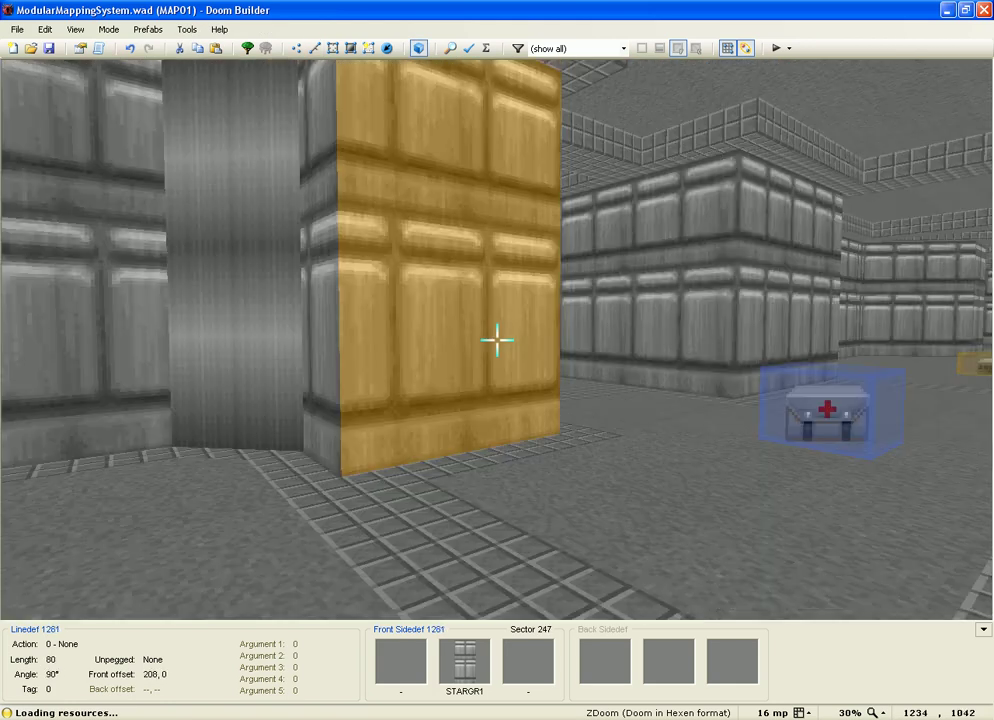
key("e")
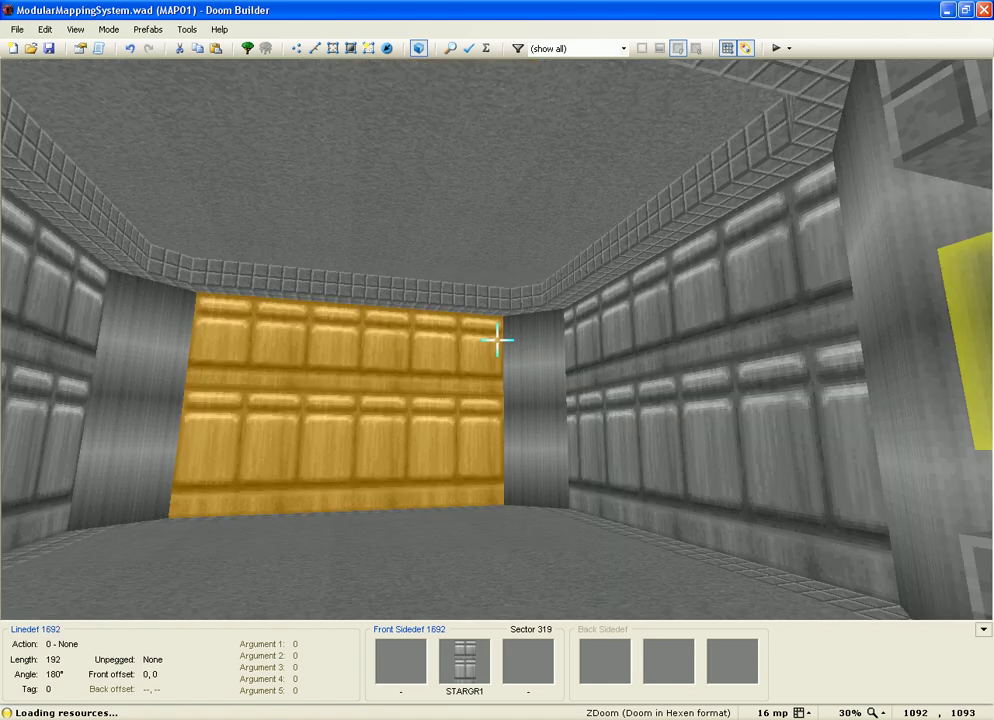
key("w")
- Compare the prefab library's rows, highlighting the top row, the stair and lift row, and the middle row in turn
scroll(803, 552, "down", 1)
left_click_drag(801, 442, 276, 220)
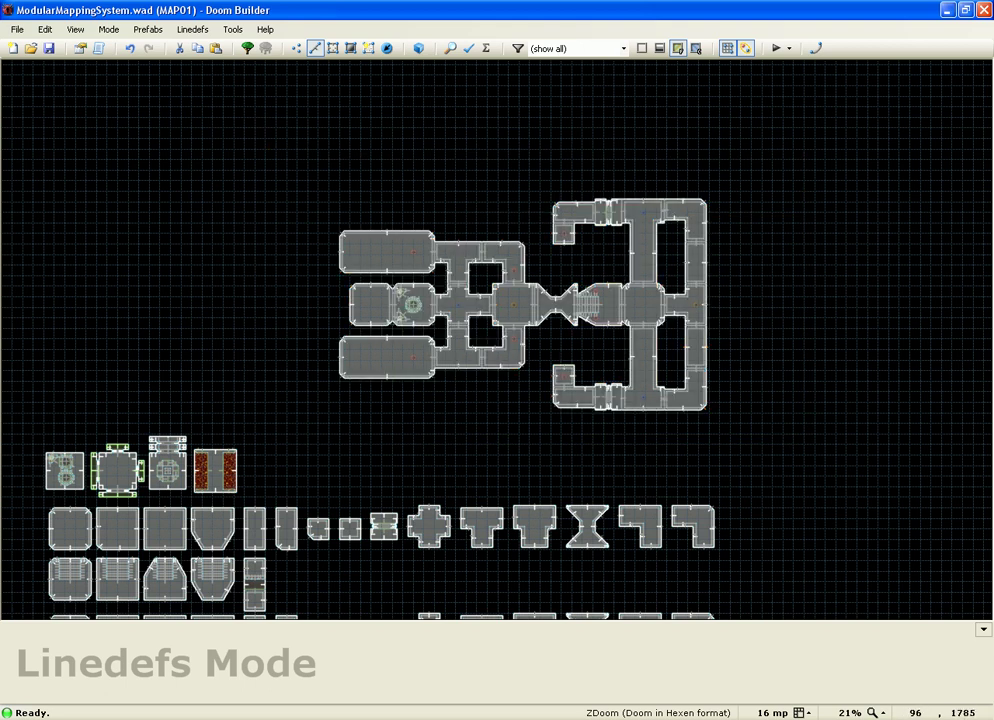
scroll(290, 320, "down", 6)
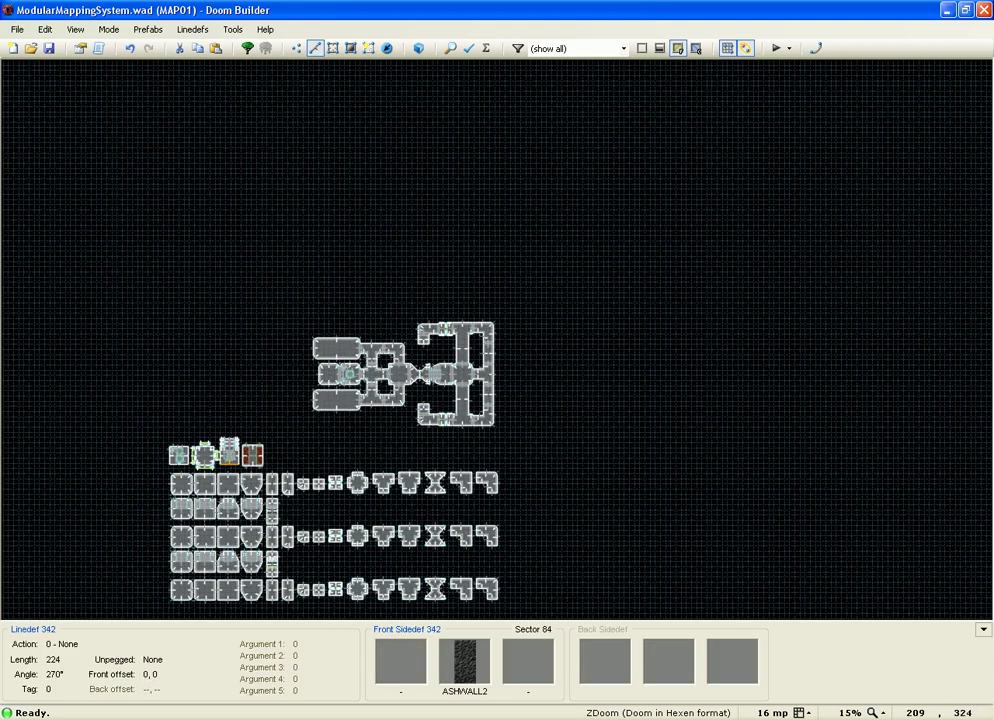
scroll(290, 320, "up", 3)
scroll(217, 583, "up", 4)
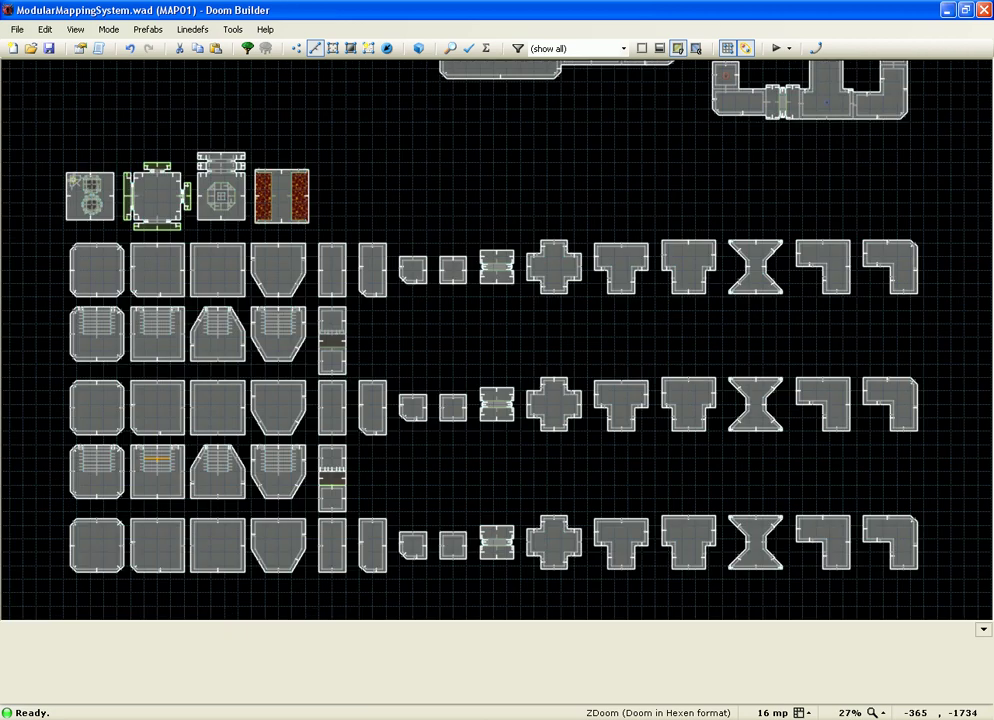
left_click_drag(299, 239, 965, 305)
key("c")
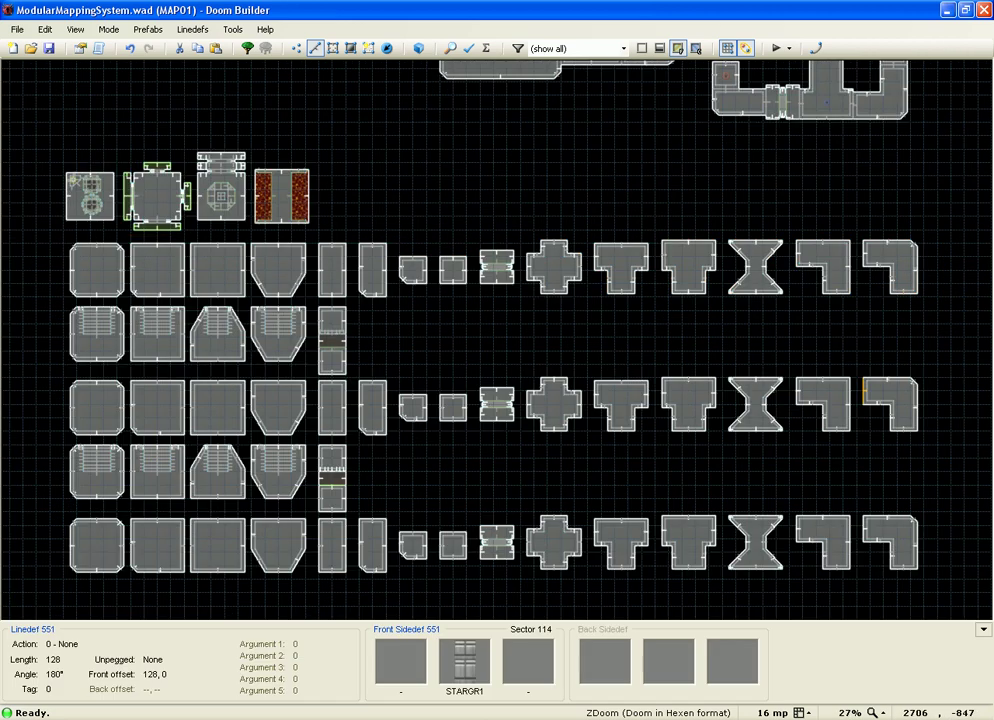
left_click_drag(56, 300, 417, 377)
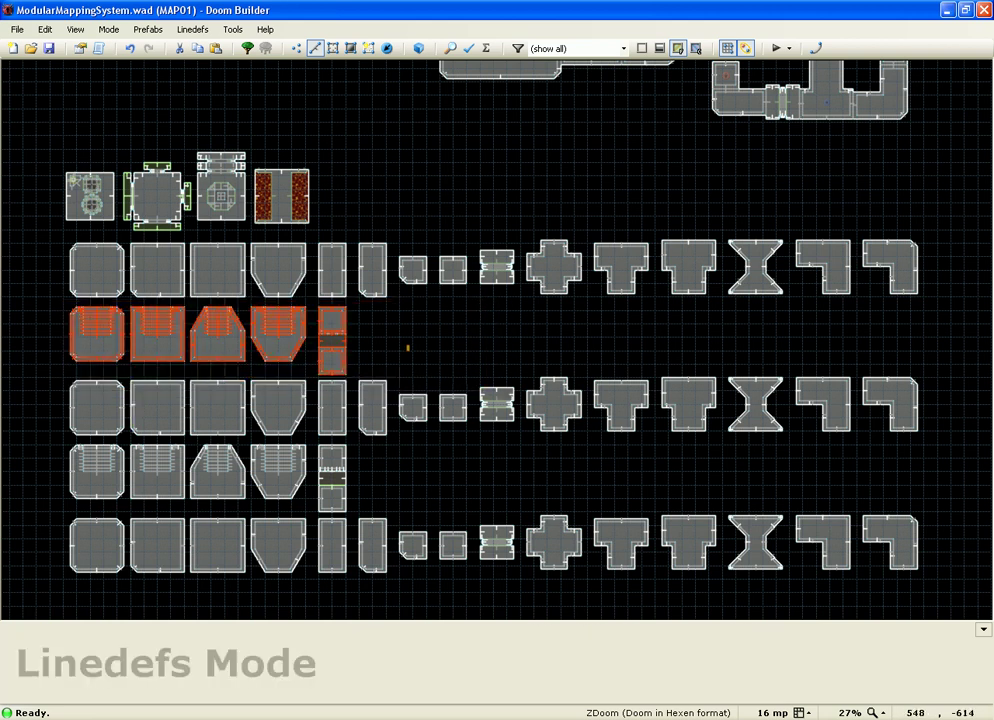
key("c")
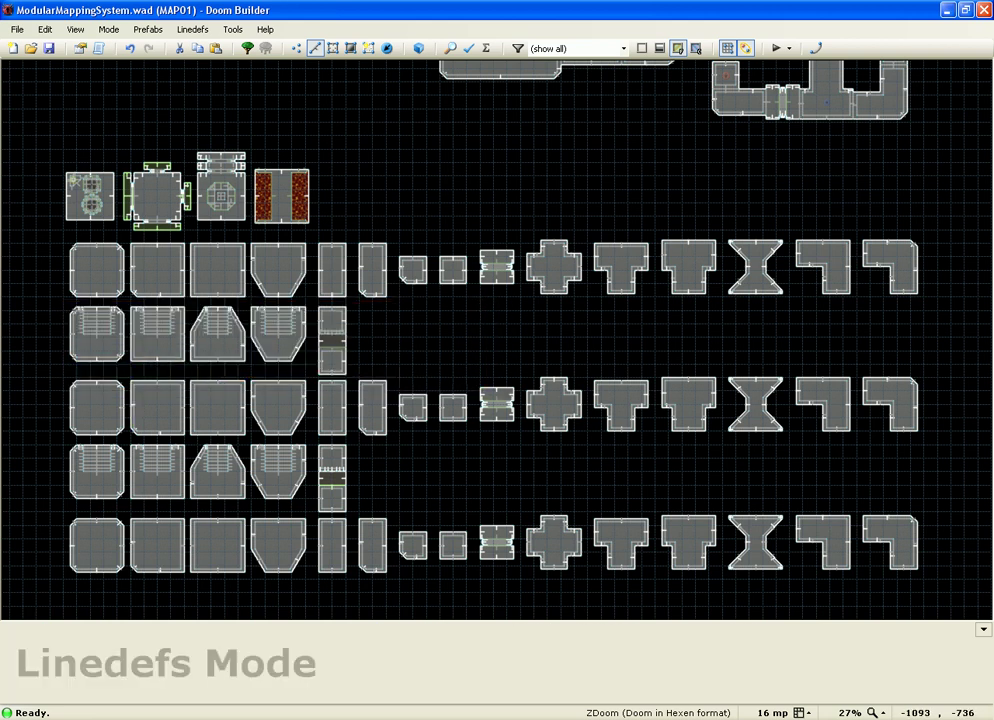
left_click_drag(62, 373, 930, 448)
left_click_drag(27, 336, 42, 425)
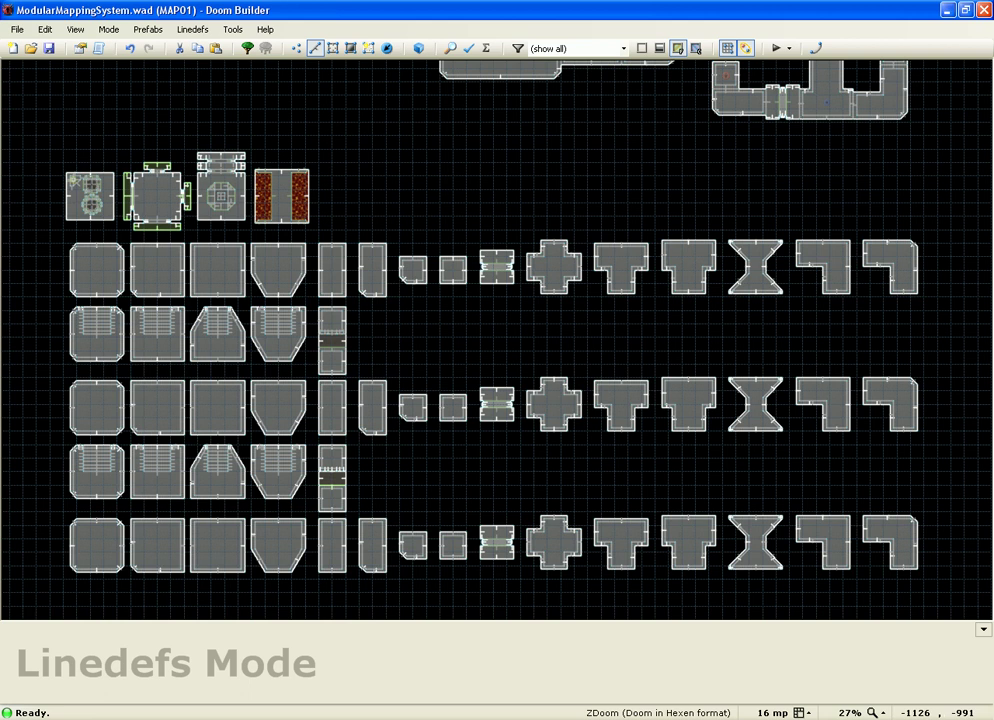